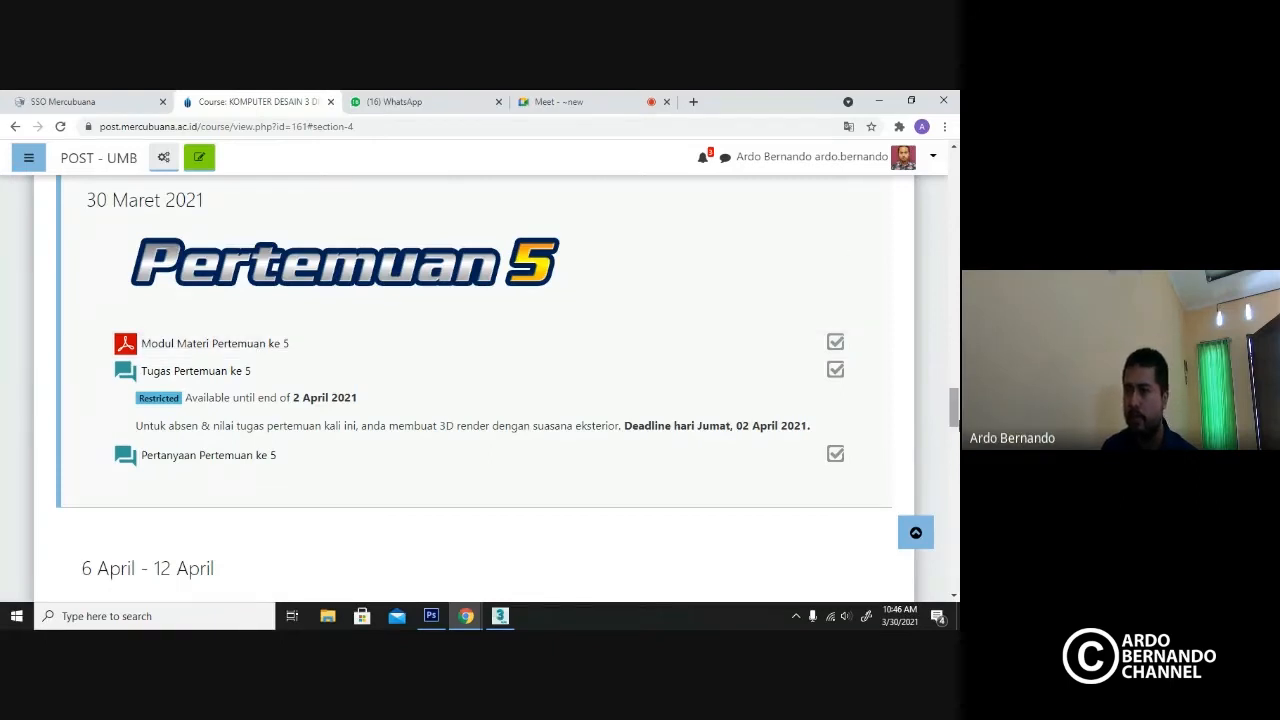
# Open the PDF "Modul Materi Pertemuan ke 5" from the Pertemuan 5 section in a new tab and bring it up.
pyautogui.moveTo(958, 420); pyautogui.dragTo(958, 418)
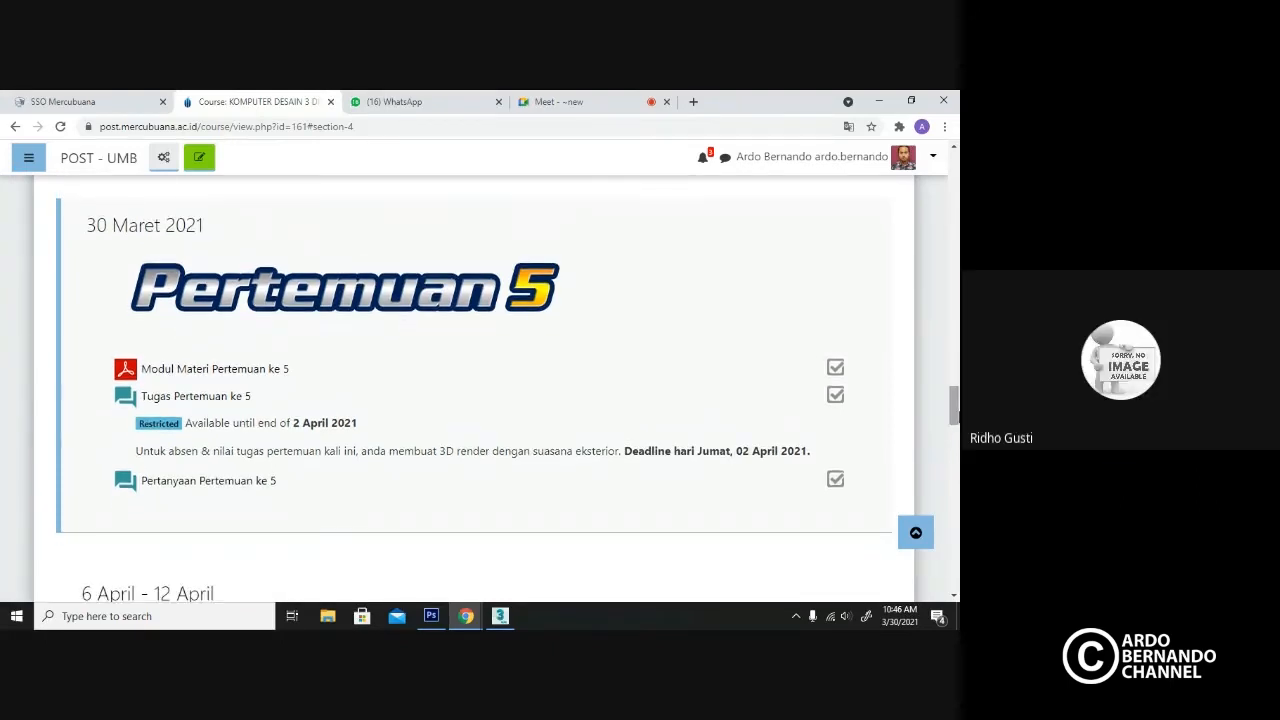
pyautogui.rightClick(268, 369)
pyautogui.click(320, 378)
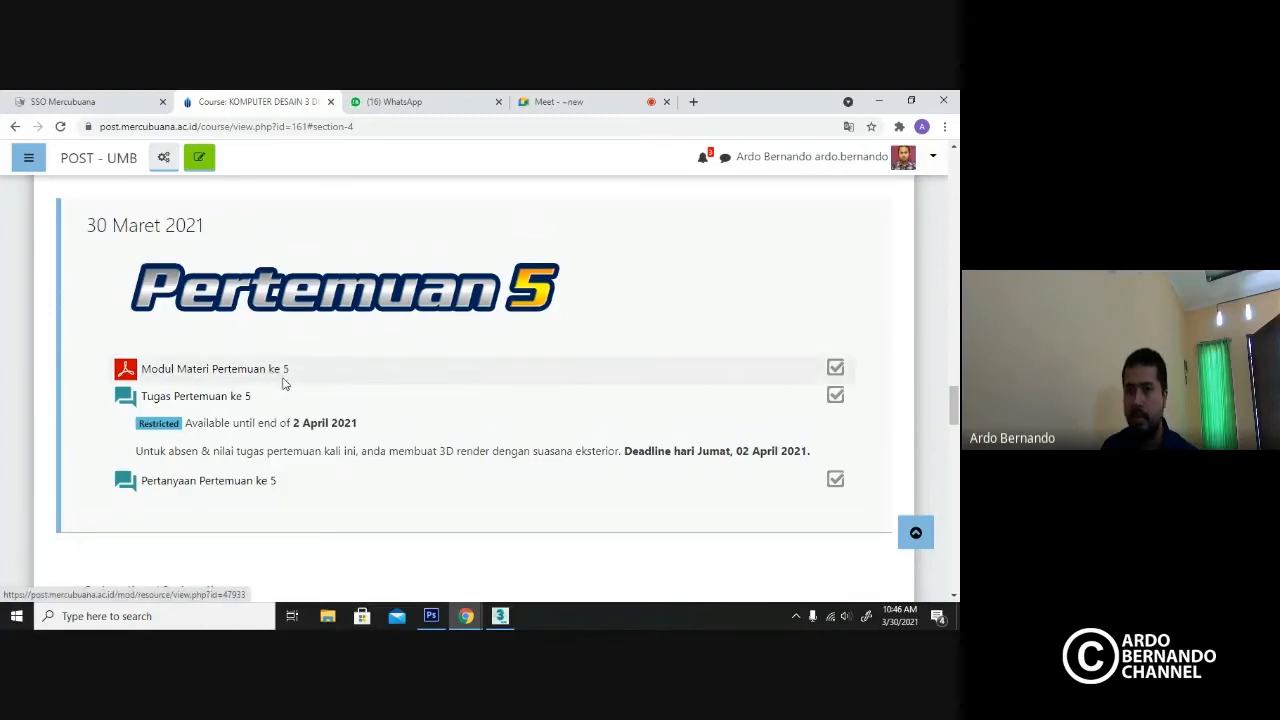
pyautogui.click(360, 104)
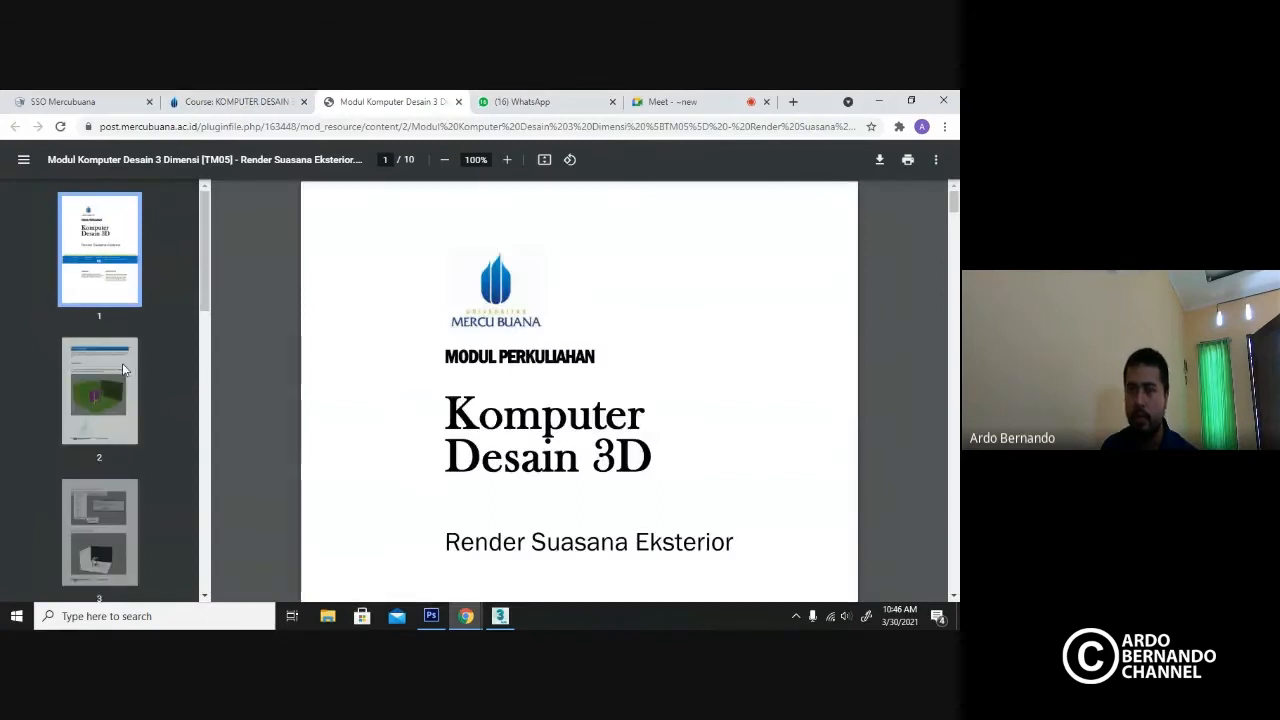
# Look through the Render Suasana Eksterior module, from the cover abstract and lighting setup pages to the final stand render and bibliography.
pyautogui.click(122, 369)
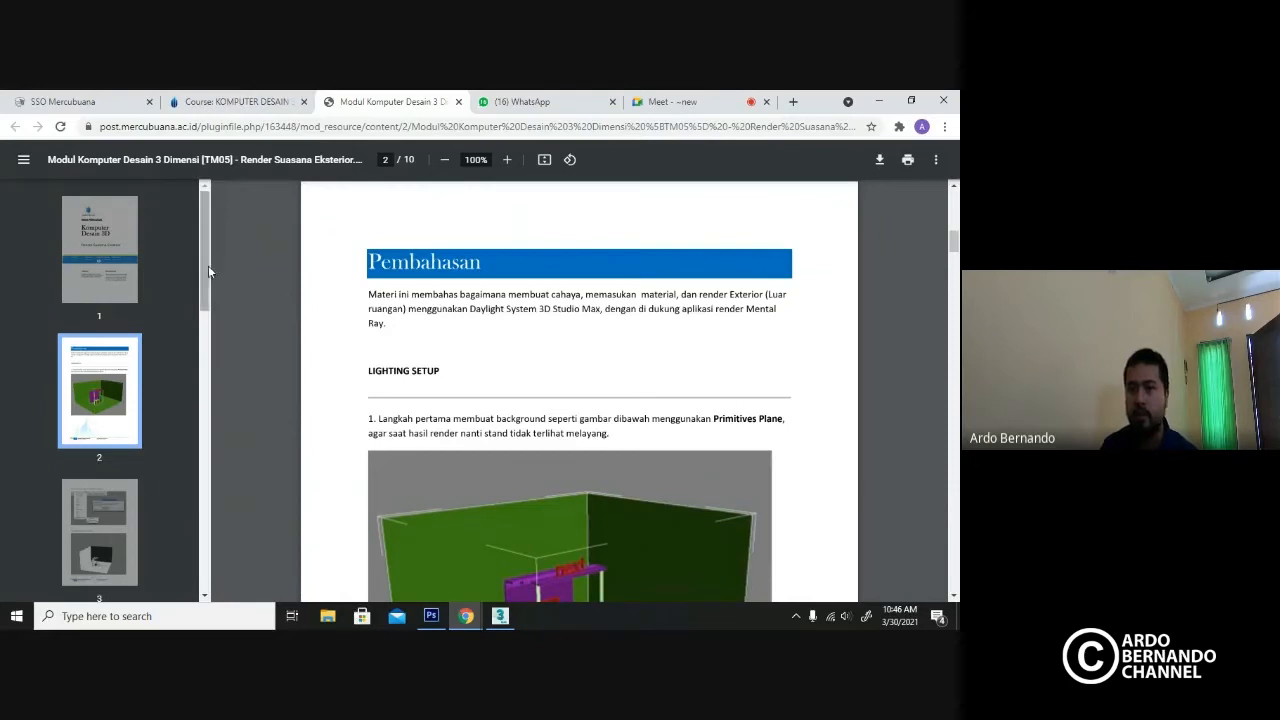
pyautogui.moveTo(205, 277); pyautogui.dragTo(199, 329)
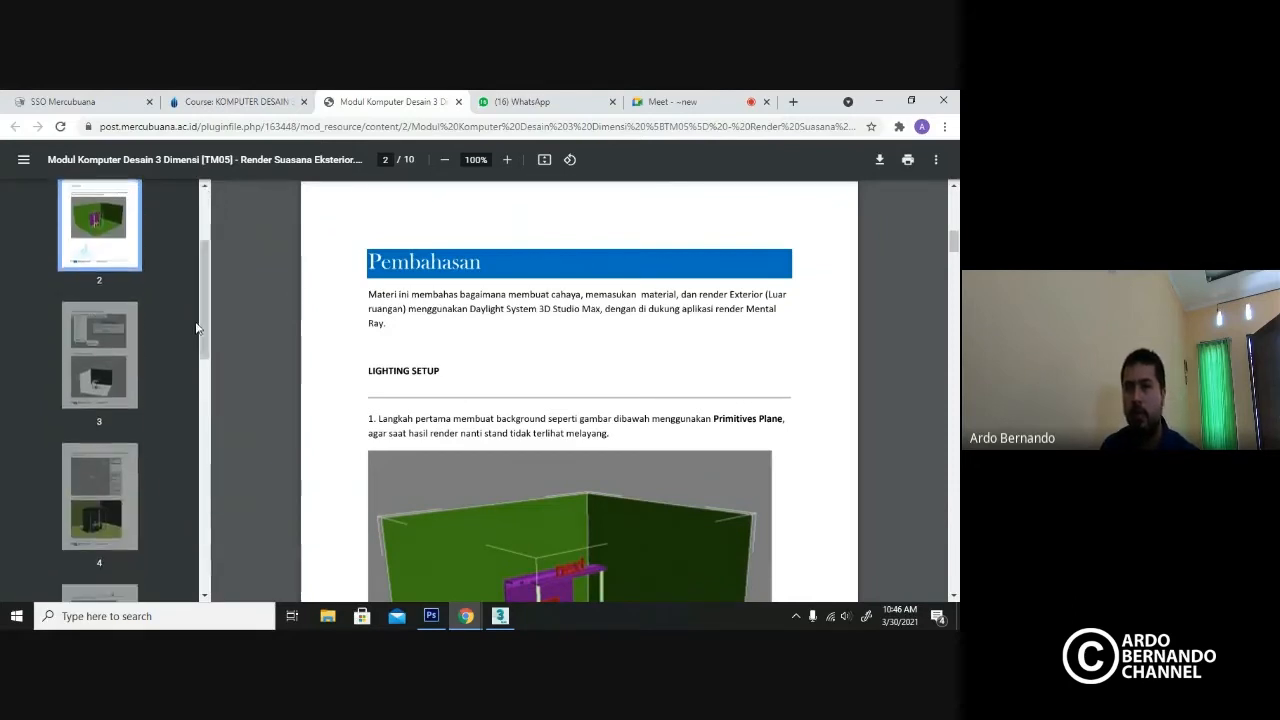
pyautogui.click(111, 340)
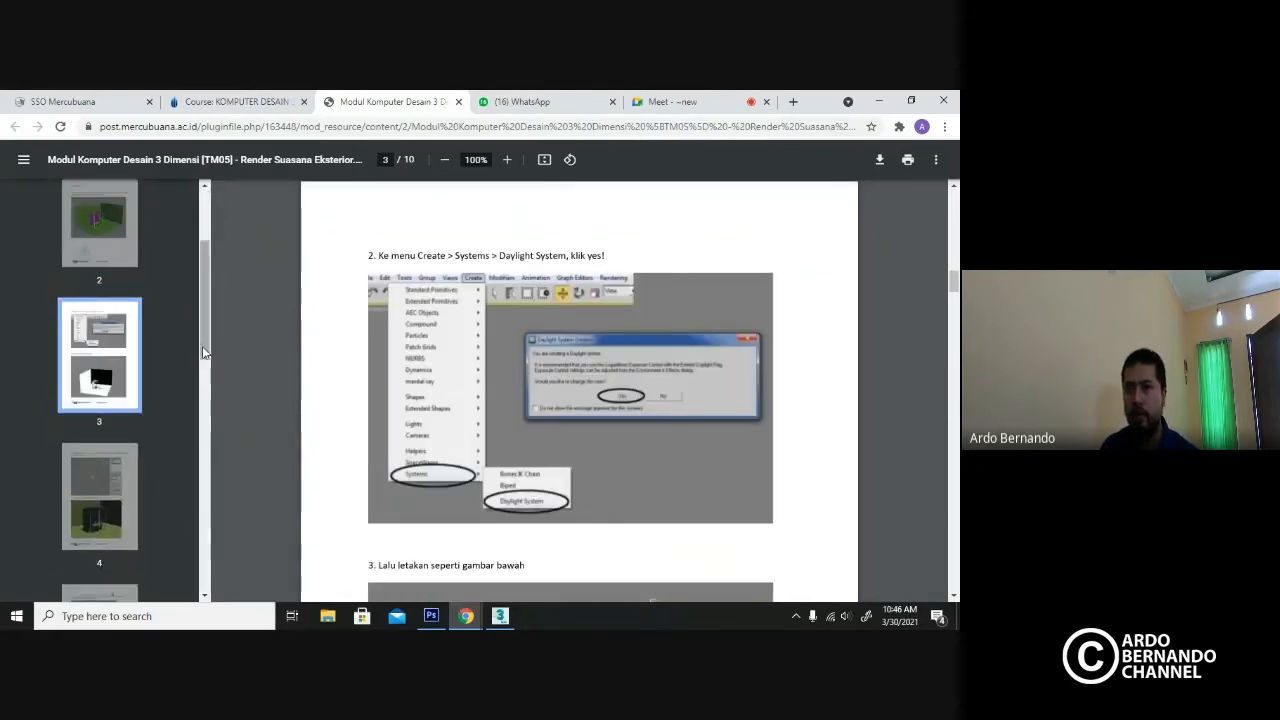
pyautogui.scroll(-2, 115, 360)
pyautogui.click(100, 375)
pyautogui.moveTo(205, 385); pyautogui.dragTo(214, 298)
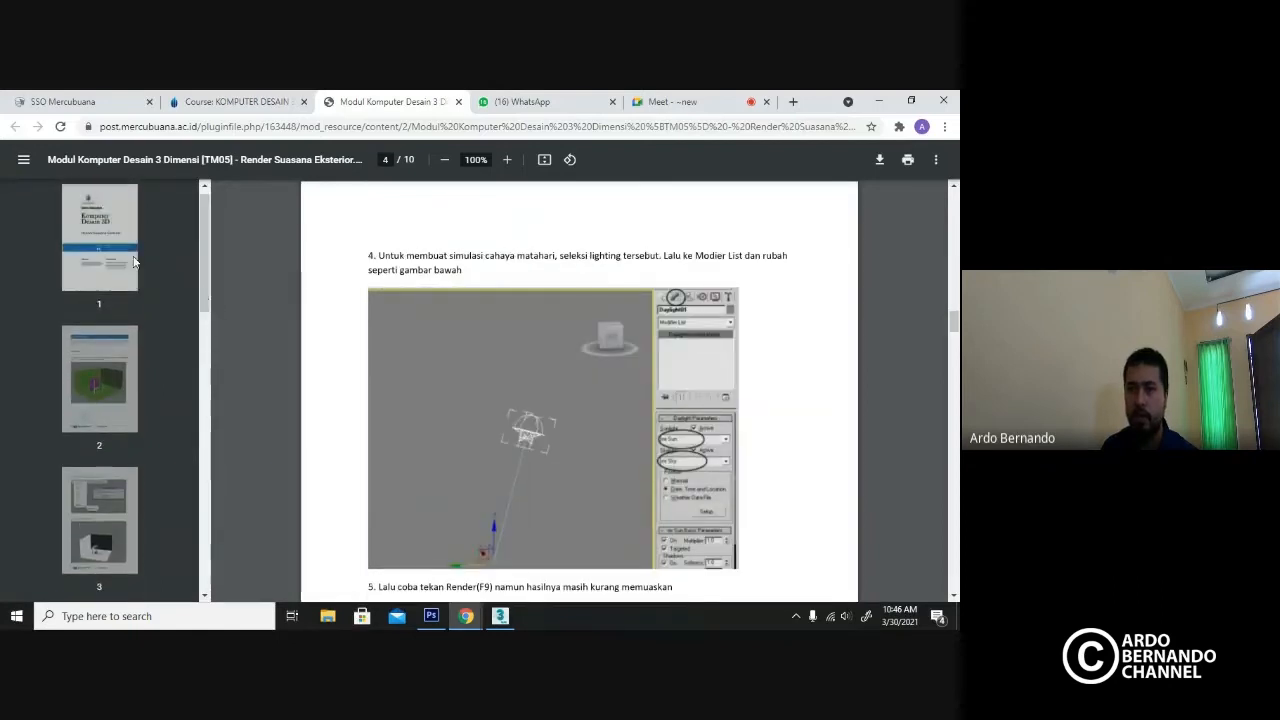
pyautogui.click(132, 258)
pyautogui.scroll(-3, 604, 418)
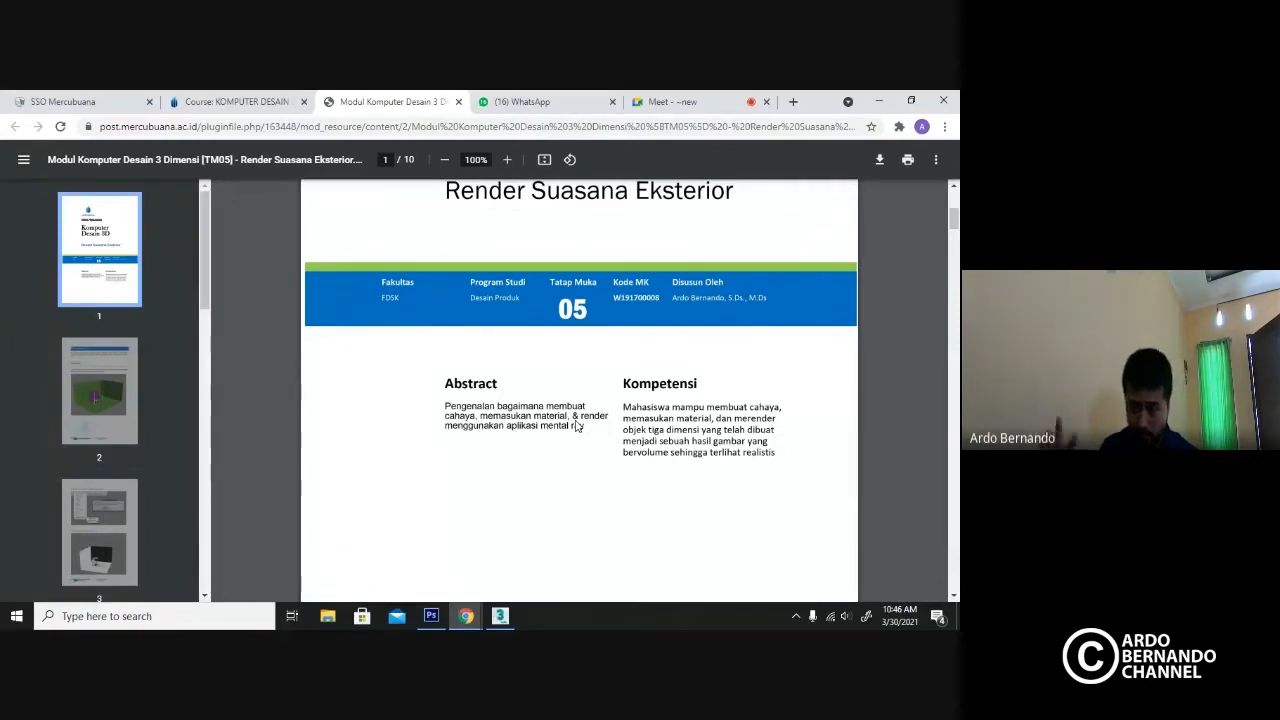
pyautogui.moveTo(955, 221); pyautogui.dragTo(957, 553)
pyautogui.scroll(-5, 790, 500)
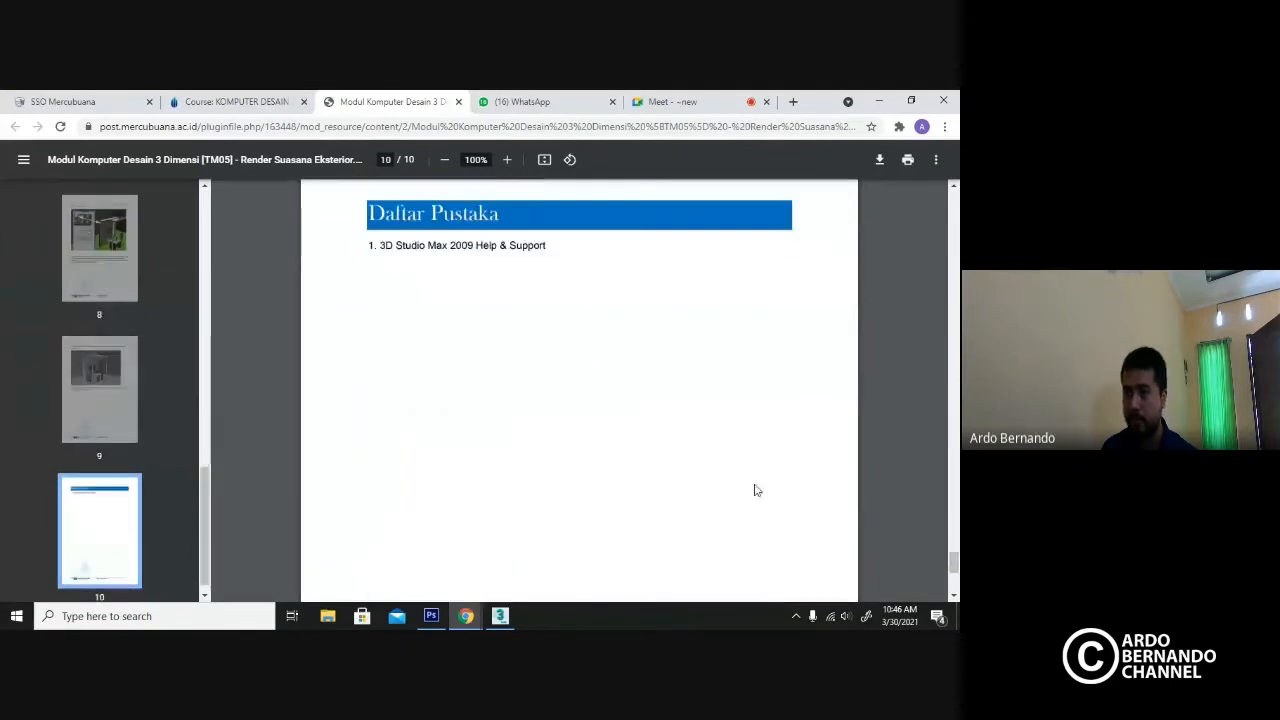
pyautogui.scroll(5, 713, 471)
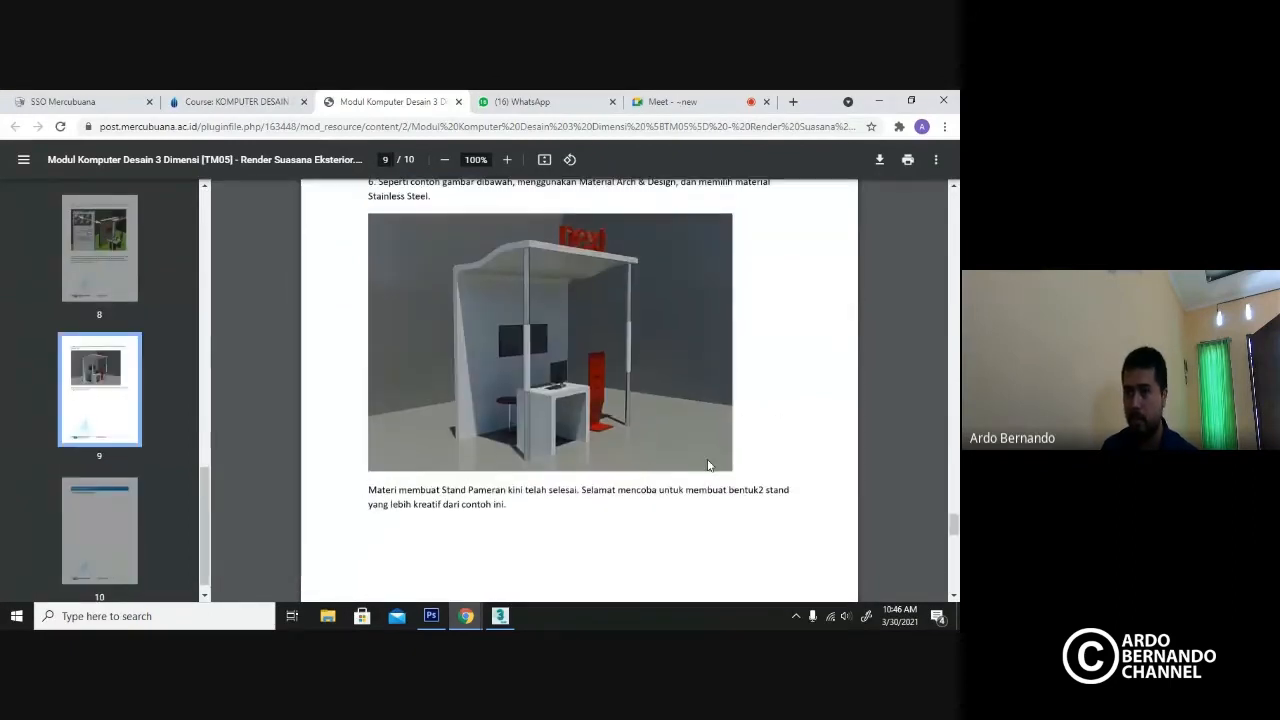
# Close the module PDF, switch to 3ds Max and close the Scene Explorer.
pyautogui.click(458, 102)
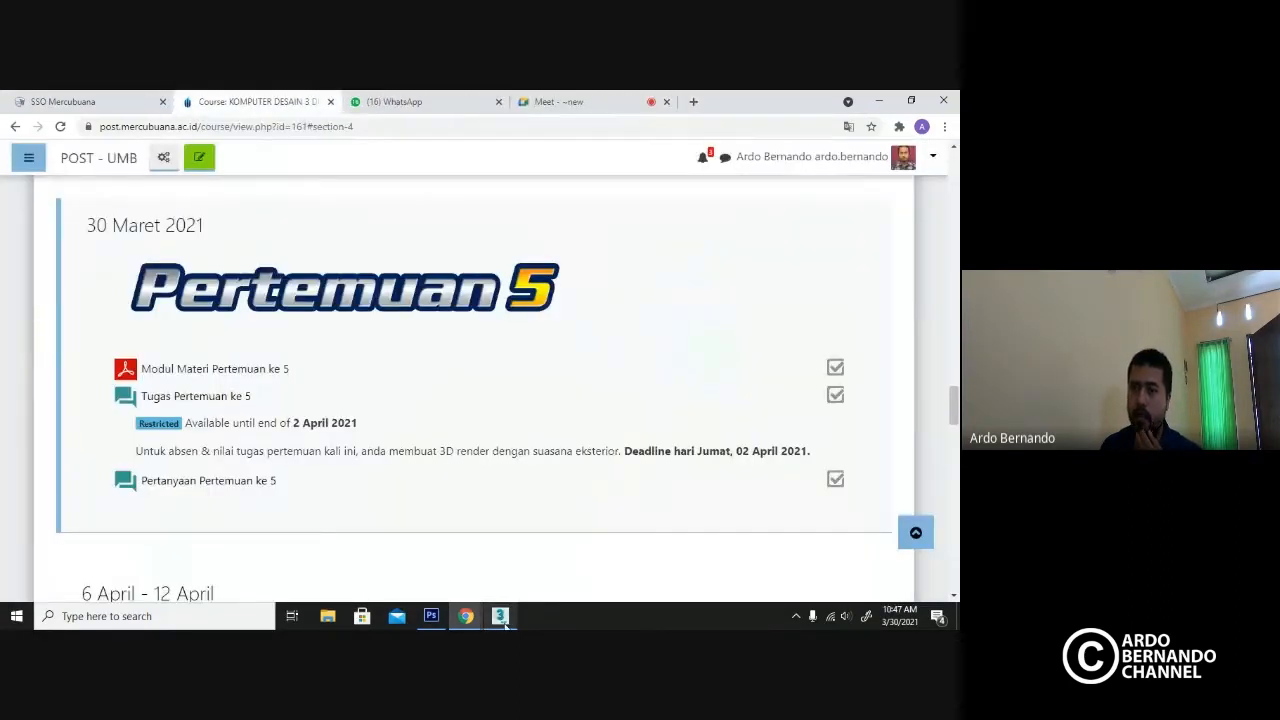
pyautogui.click(501, 616)
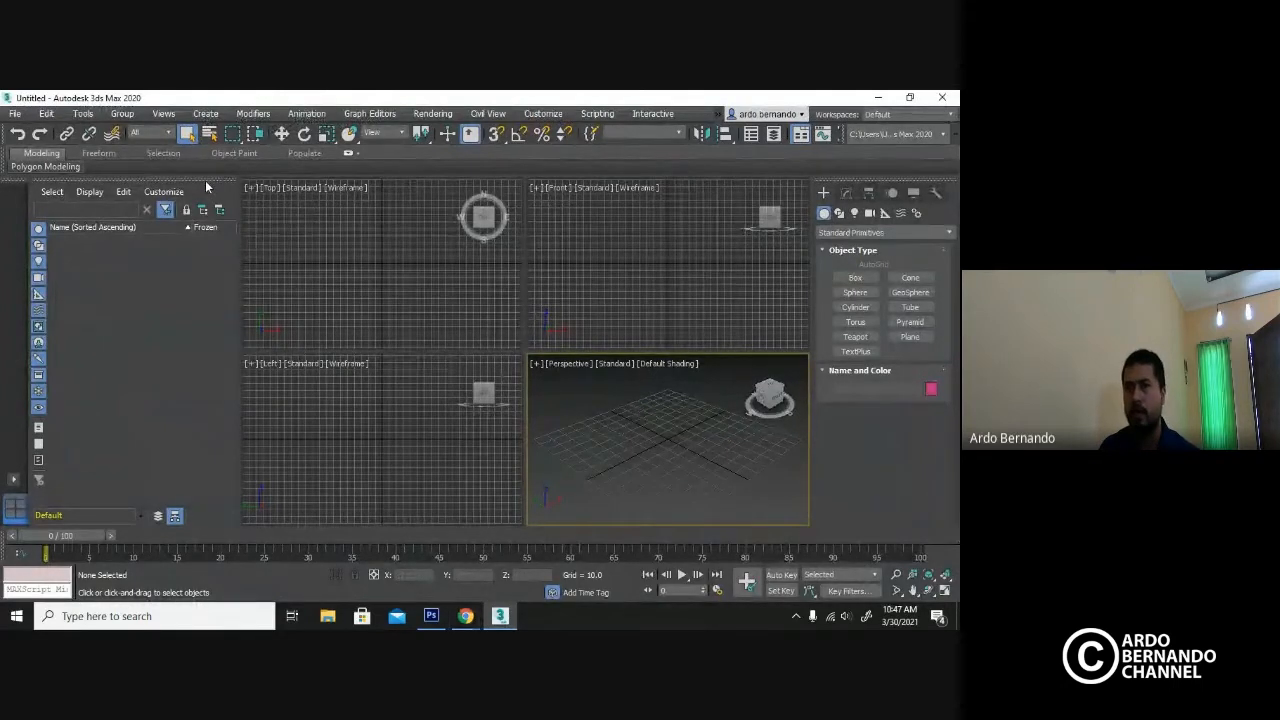
pyautogui.moveTo(206, 182); pyautogui.dragTo(221, 207)
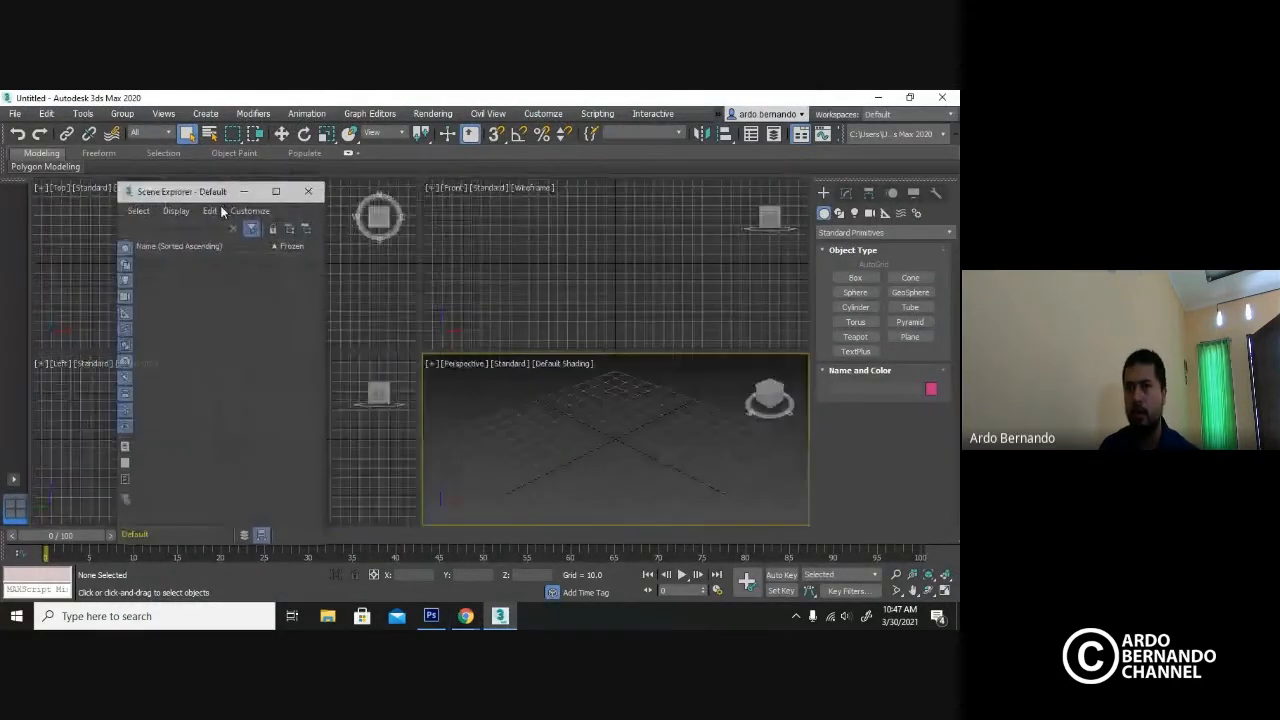
pyautogui.click(310, 193)
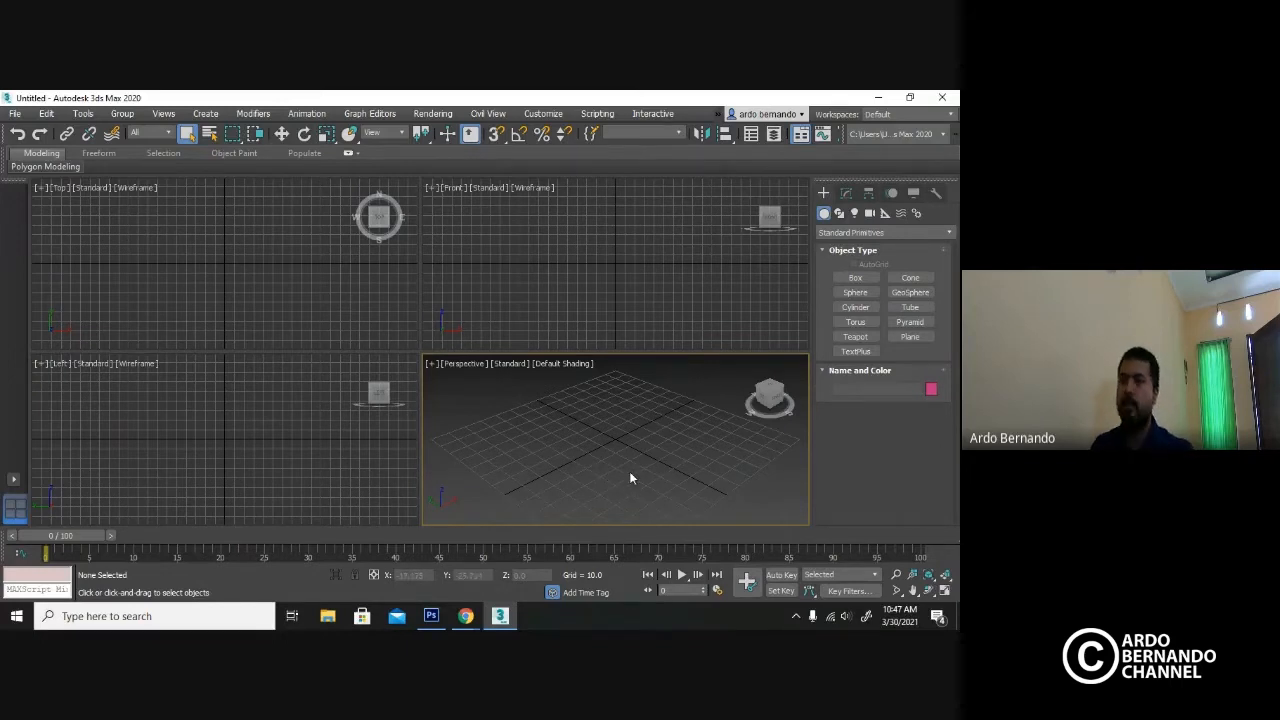
pyautogui.click(466, 616)
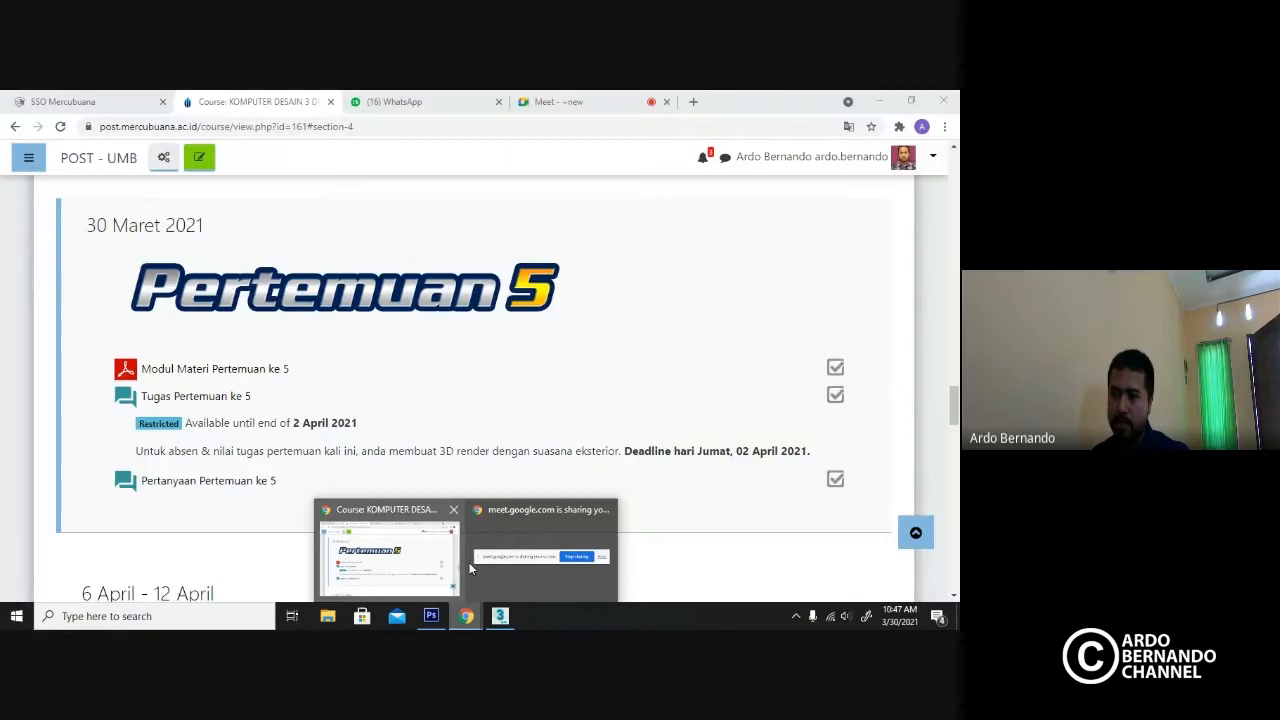
pyautogui.click(440, 555)
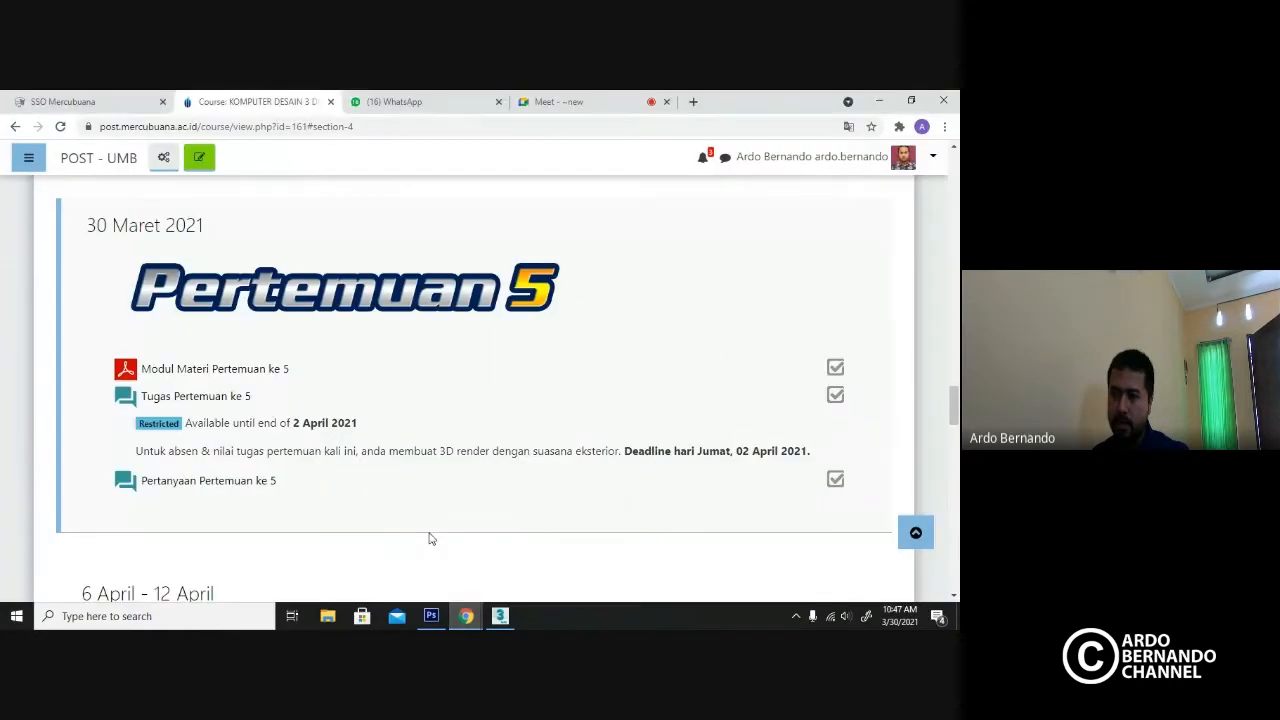
pyautogui.click(500, 616)
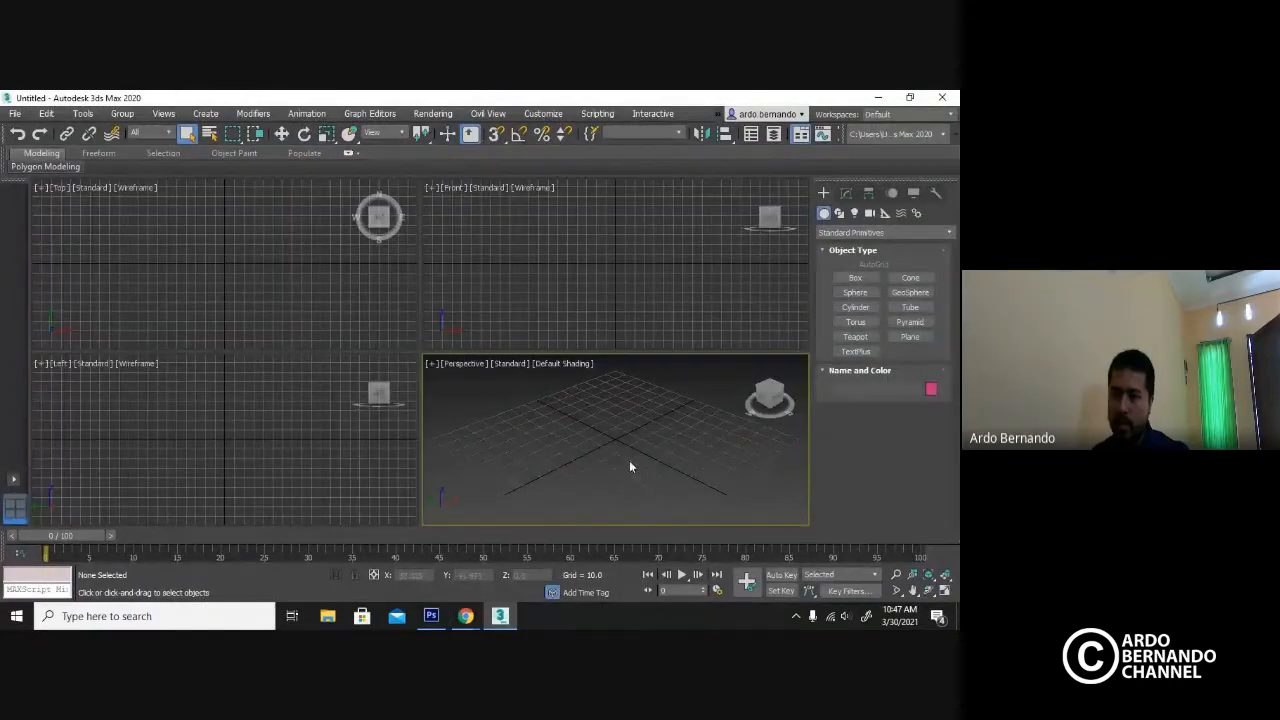
# Maximize the Perspective viewport.
pyautogui.click(435, 330)
pyautogui.click(575, 444)
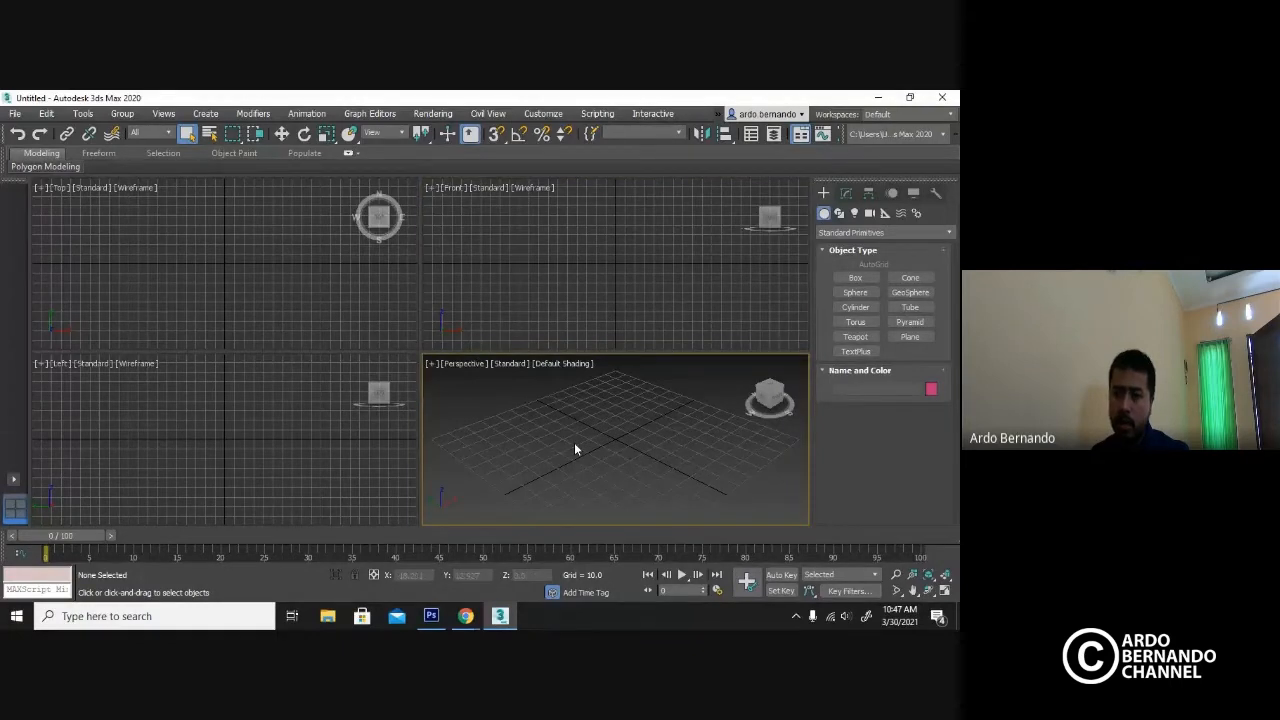
pyautogui.hotkey('alt', 'w')
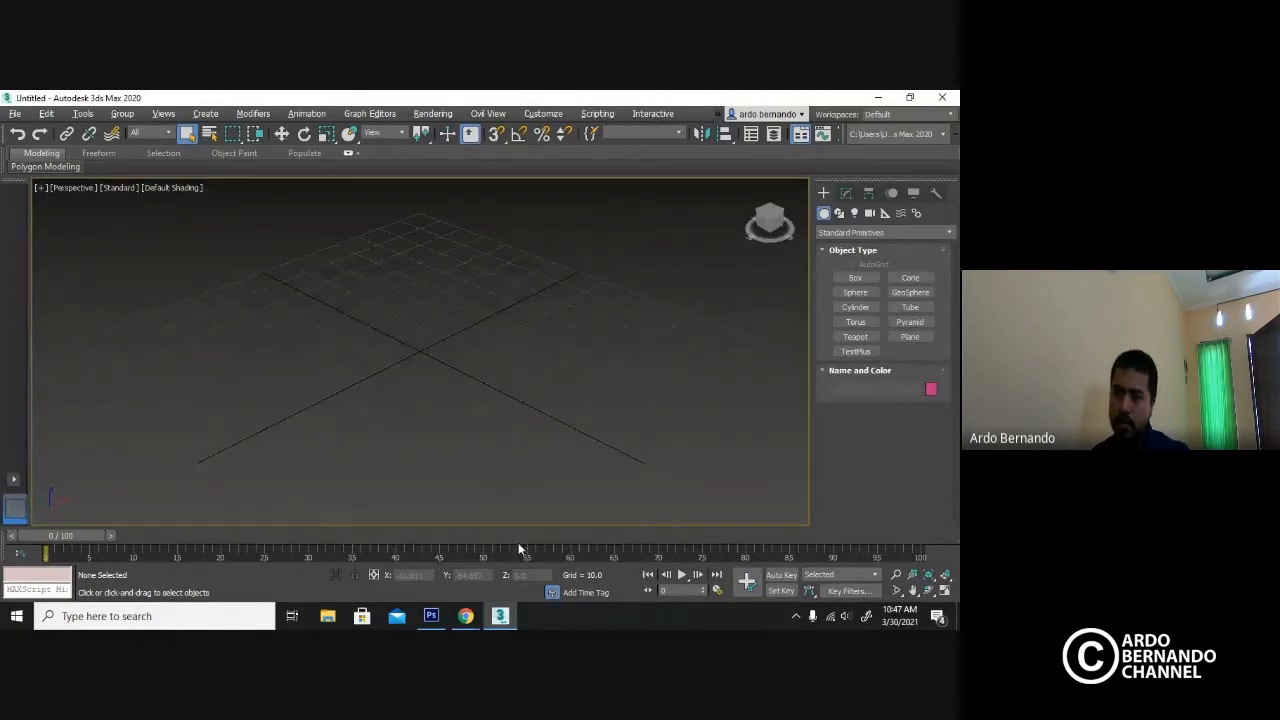
# Check the Google Meet call and its participants in Chrome, and return to 3ds Max.
pyautogui.click(465, 616)
pyautogui.click(417, 557)
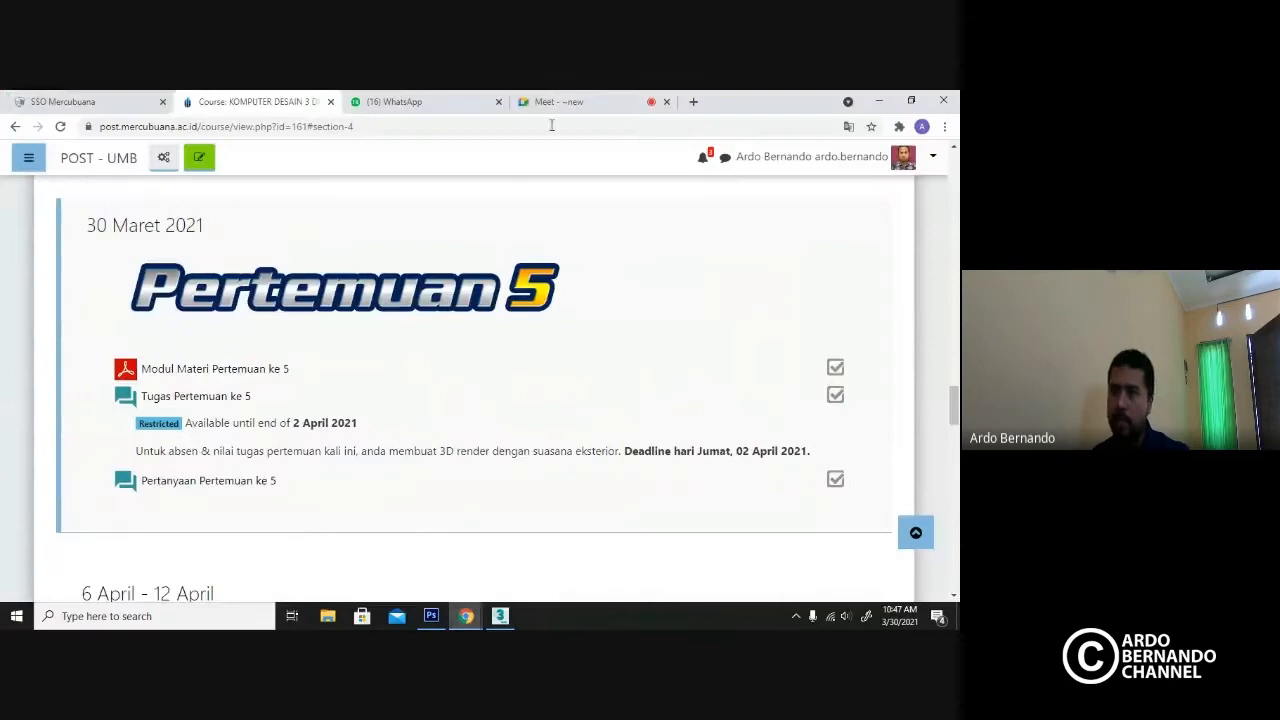
pyautogui.click(452, 105)
pyautogui.click(560, 101)
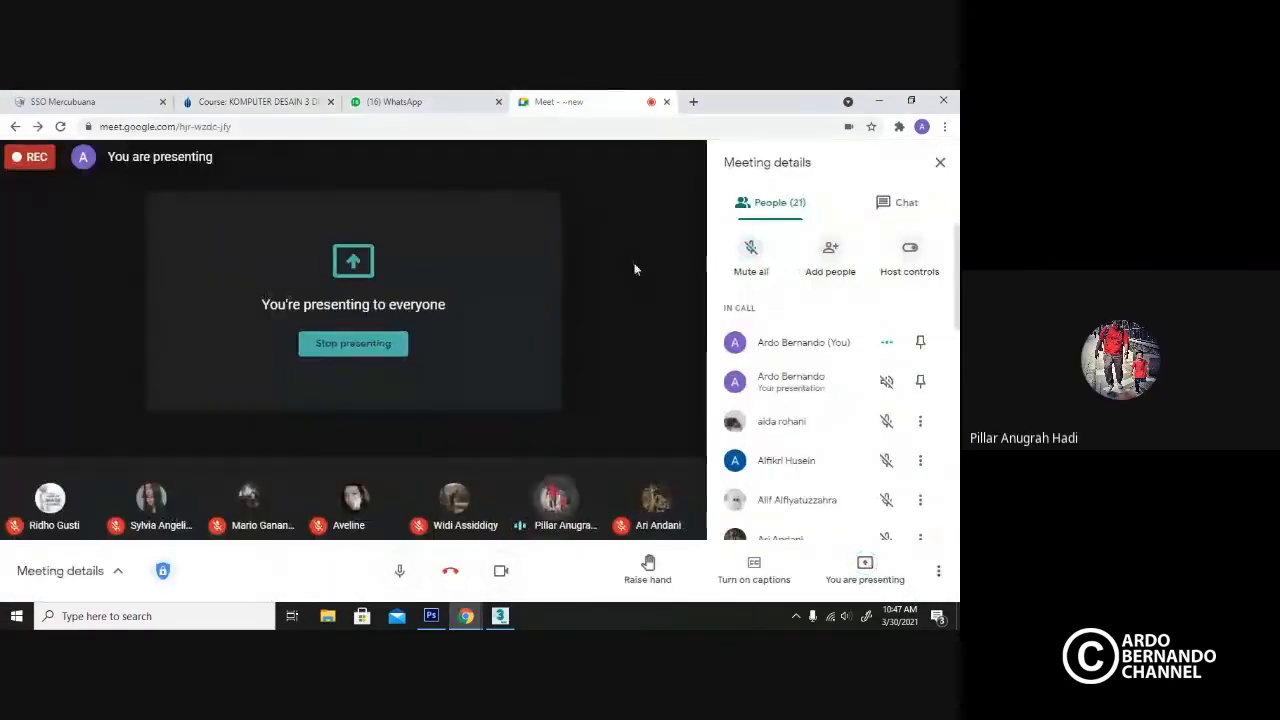
pyautogui.click(268, 97)
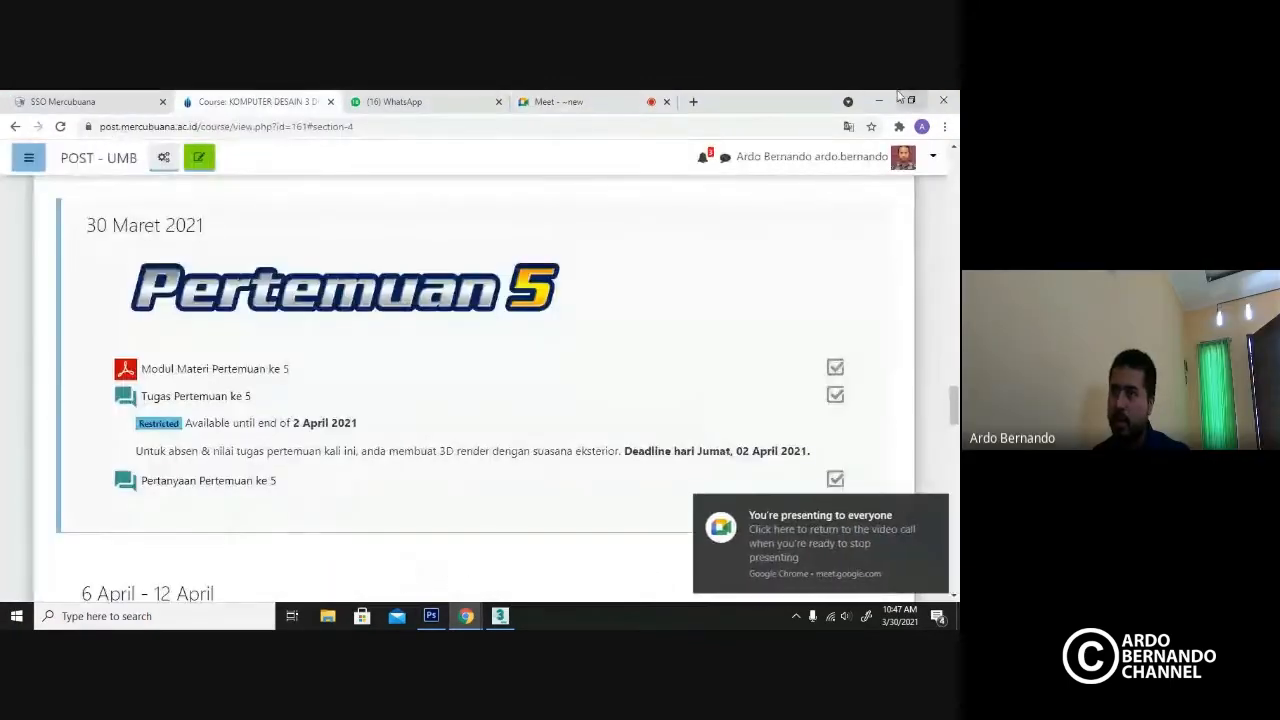
pyautogui.click(877, 99)
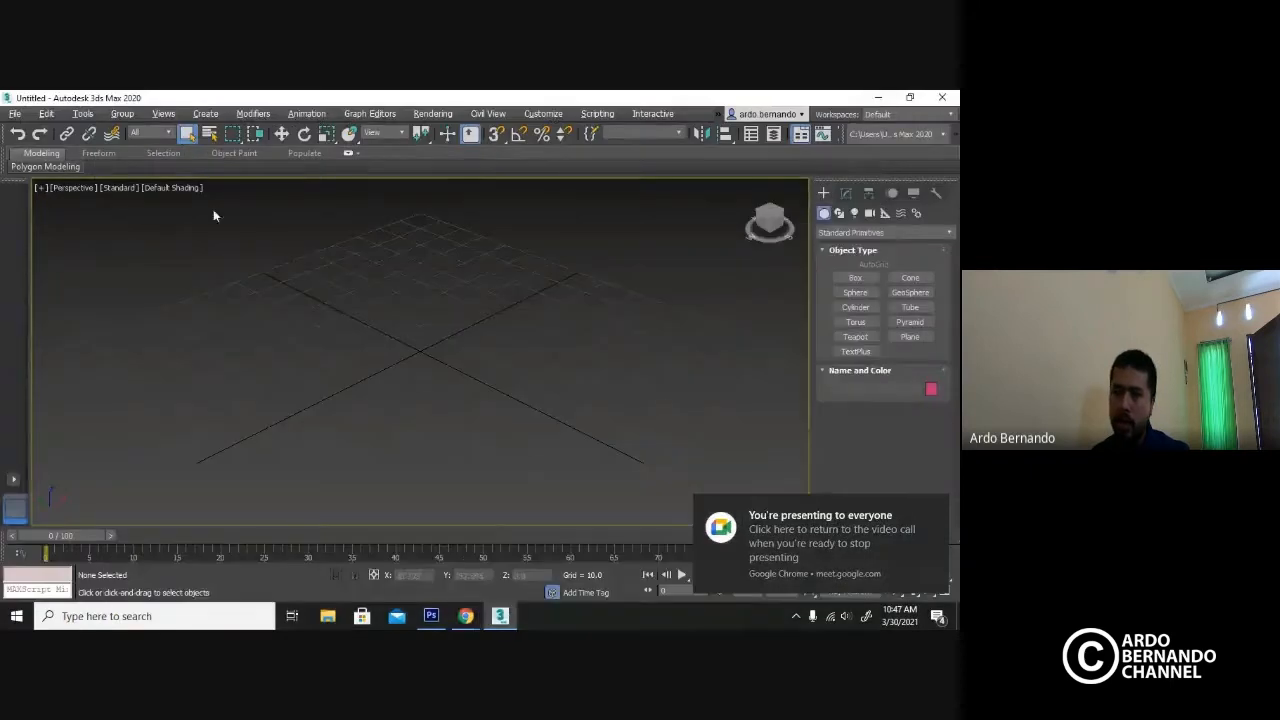
# Turn off the camera in the Google Meet call and return to 3ds Max.
pyautogui.click(15, 114)
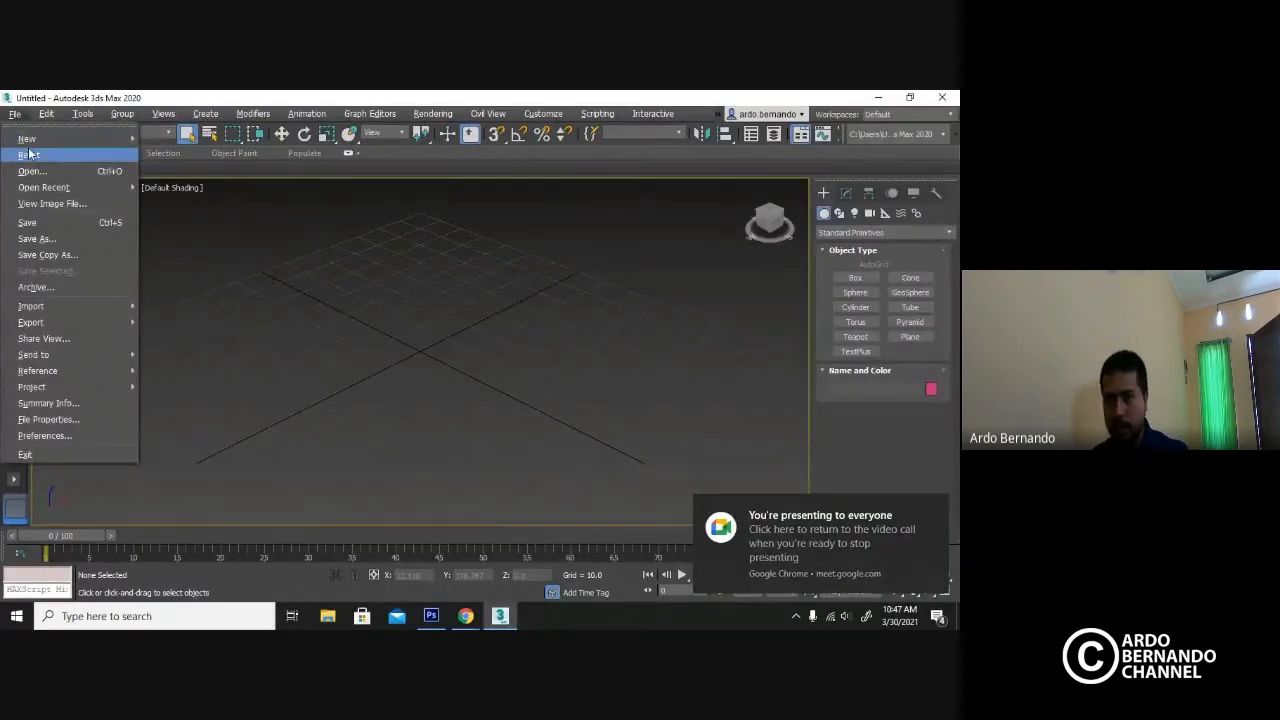
pyautogui.click(466, 616)
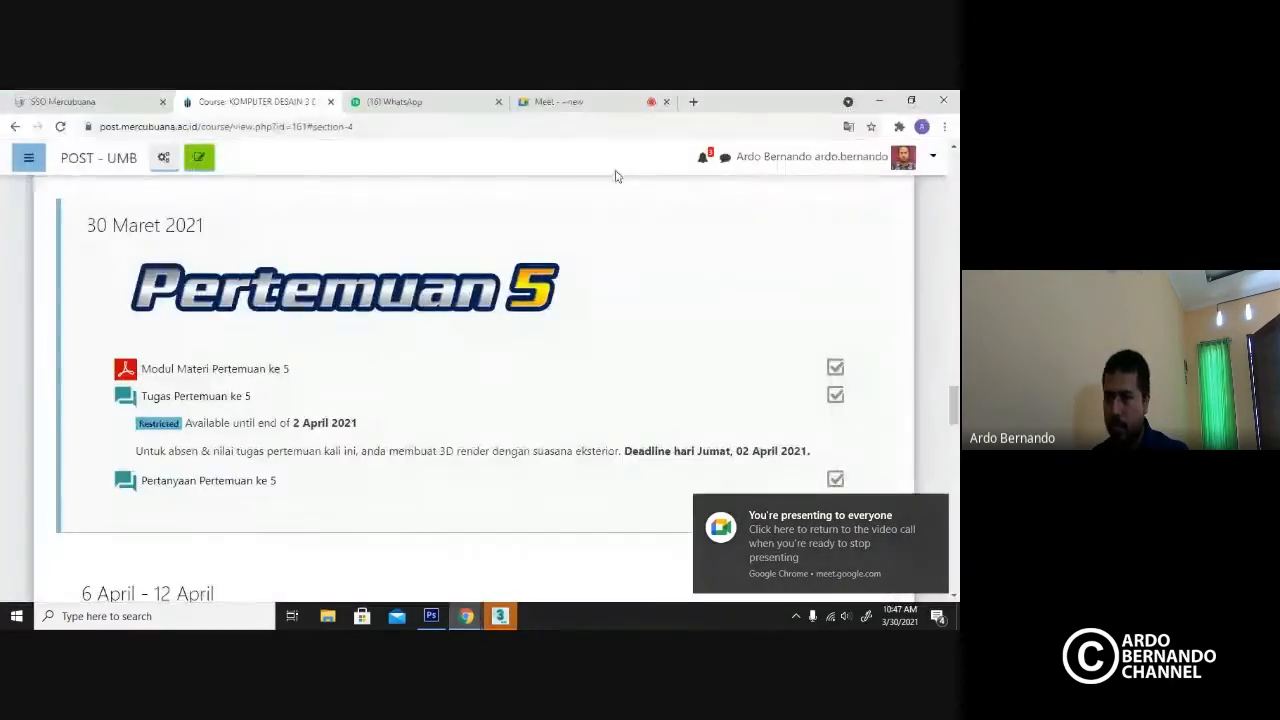
pyautogui.click(488, 99)
pyautogui.click(558, 101)
pyautogui.click(500, 570)
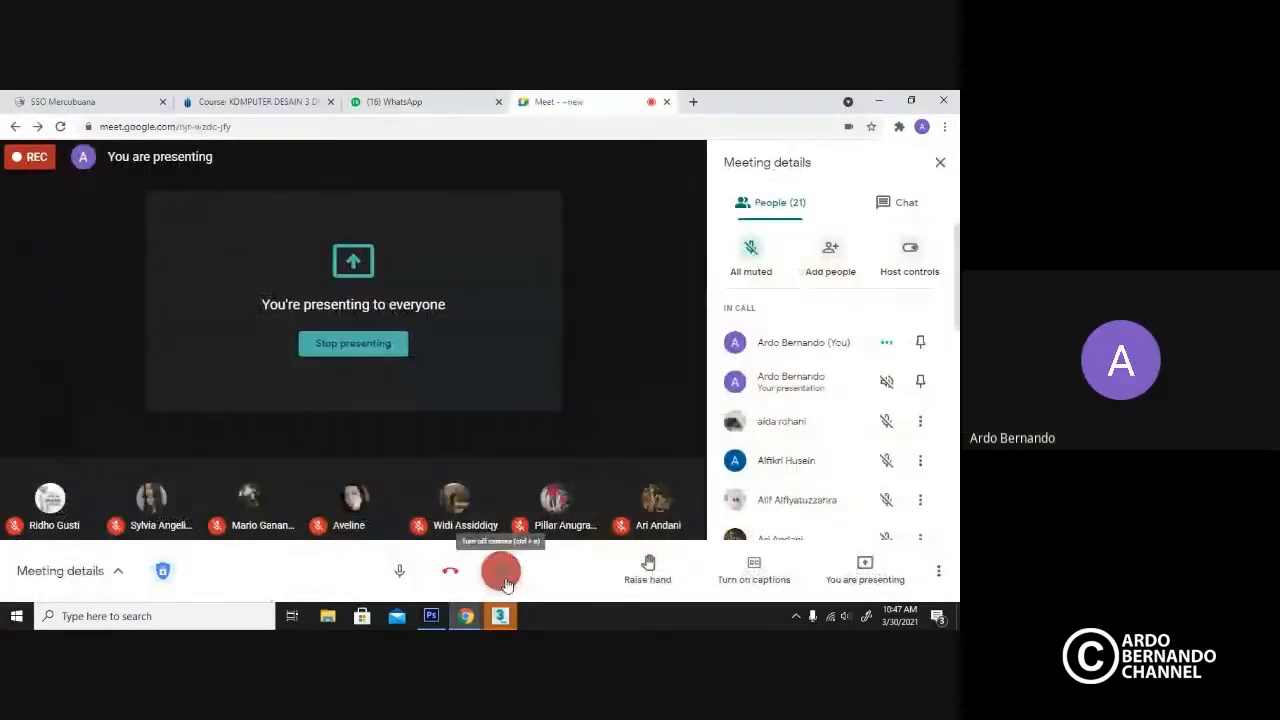
pyautogui.click(880, 101)
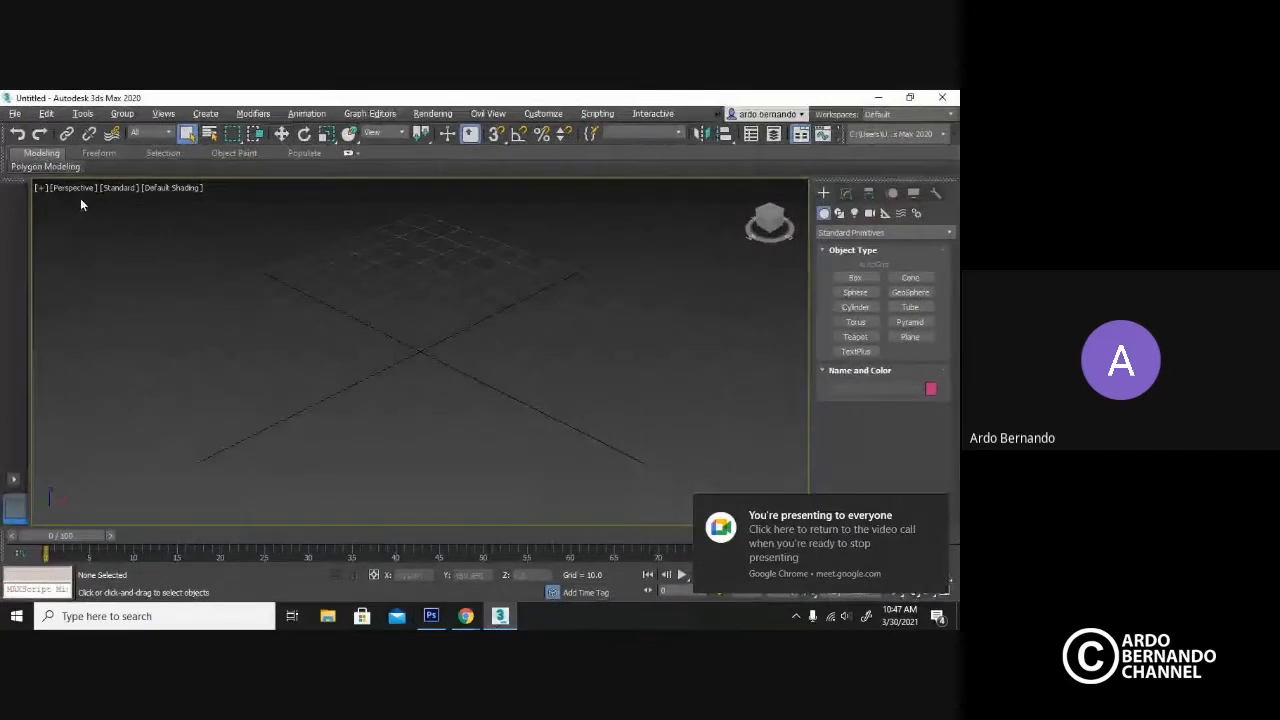
# Open the scene file Booth from Downloads > POST Semester Genap 2021 > KomDes 3D > Pertemuan 4.
pyautogui.click(15, 113)
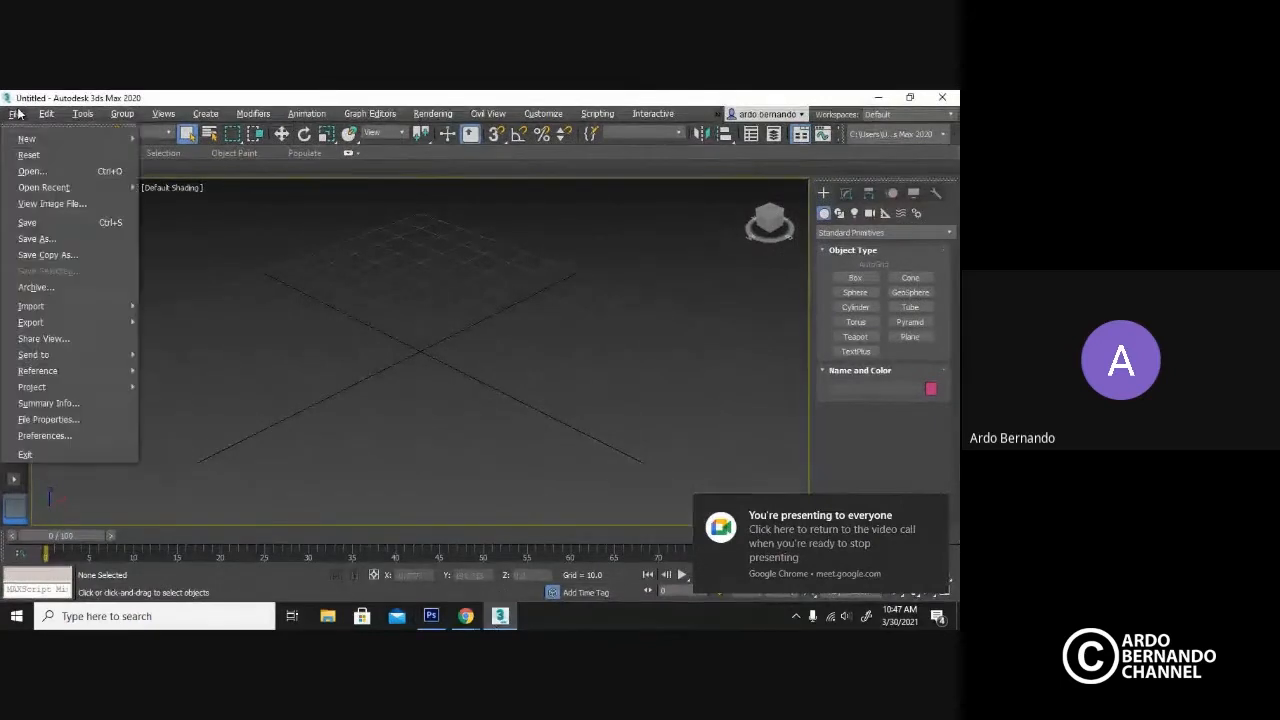
pyautogui.click(31, 172)
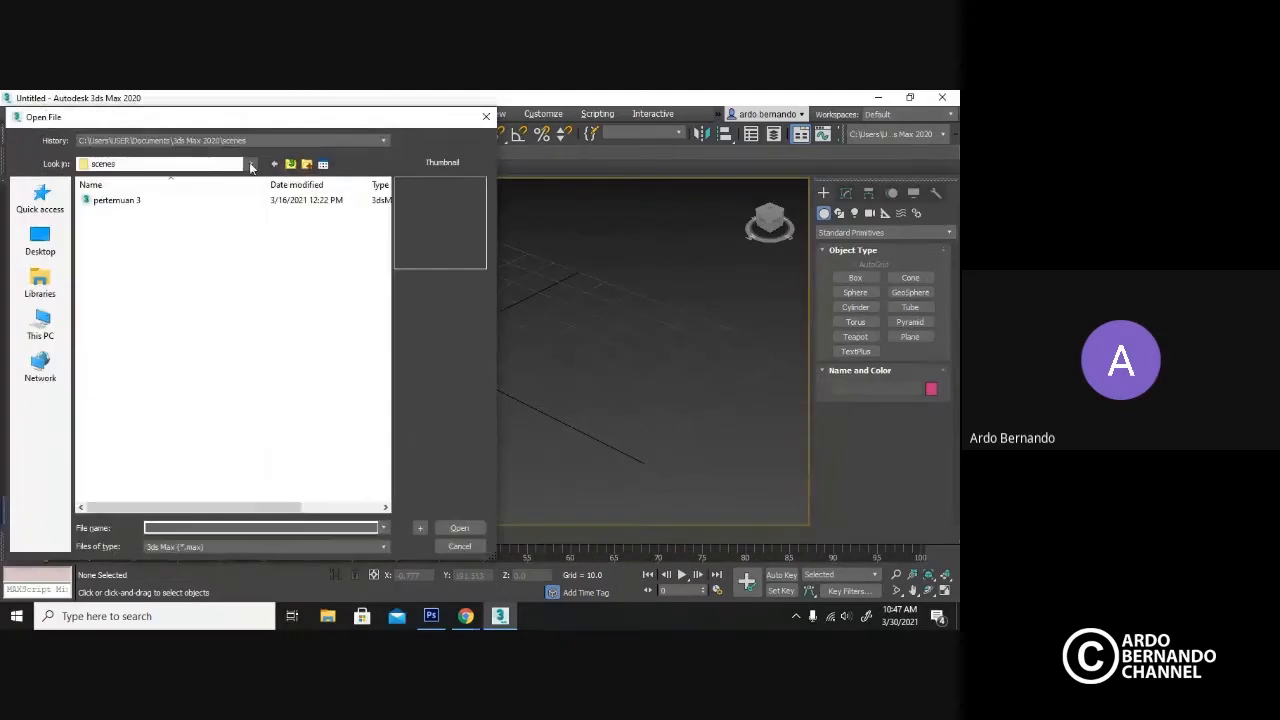
pyautogui.click(251, 167)
pyautogui.click(133, 264)
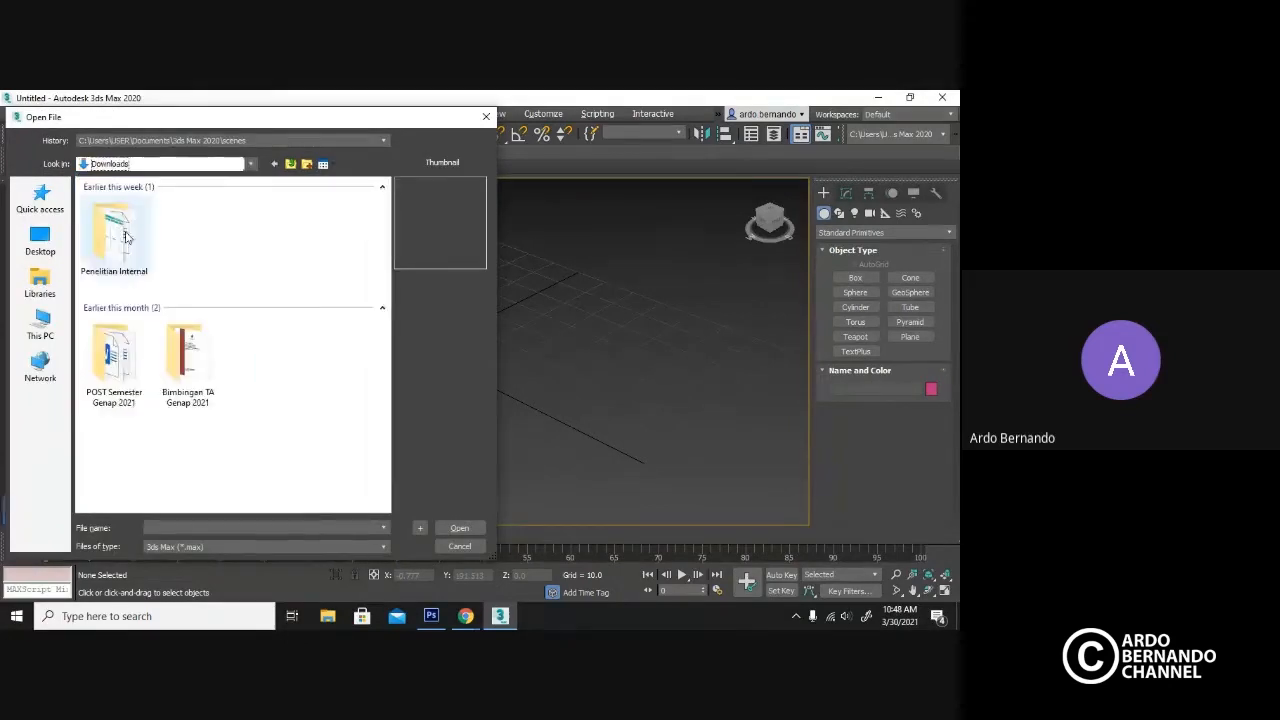
pyautogui.click(131, 262)
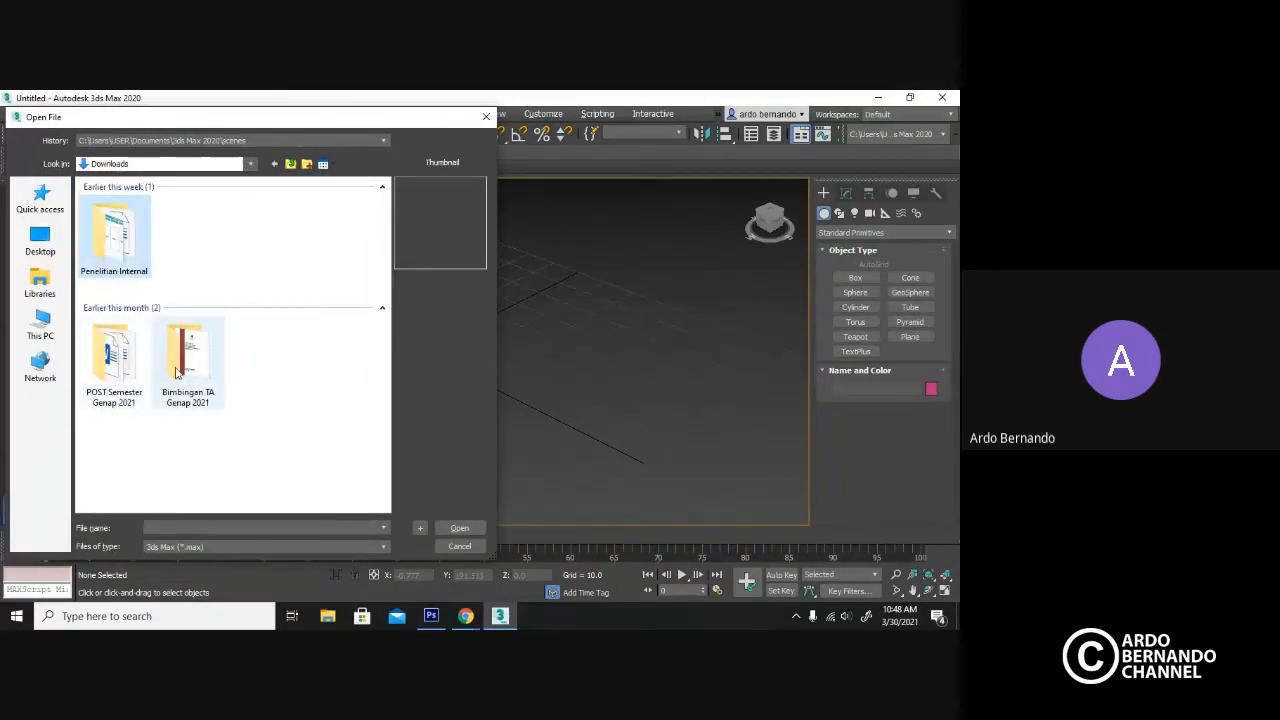
pyautogui.doubleClick(118, 352)
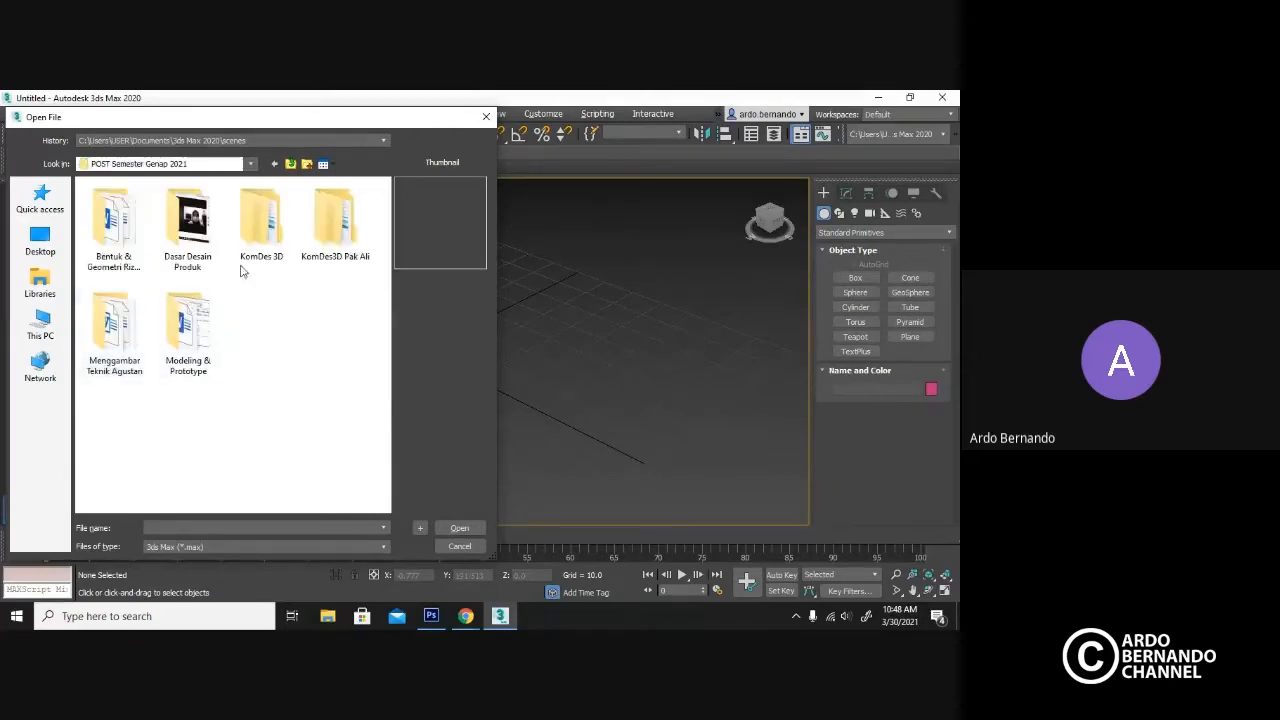
pyautogui.doubleClick(261, 225)
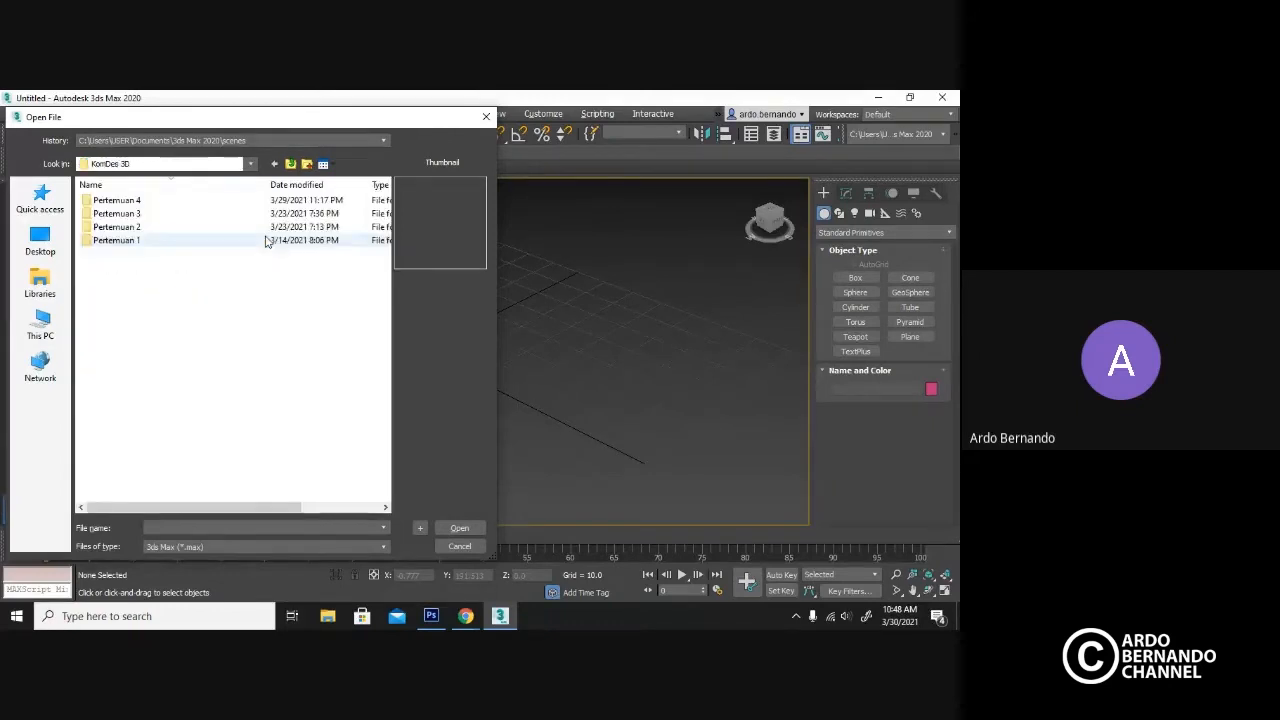
pyautogui.doubleClick(141, 204)
pyautogui.click(127, 228)
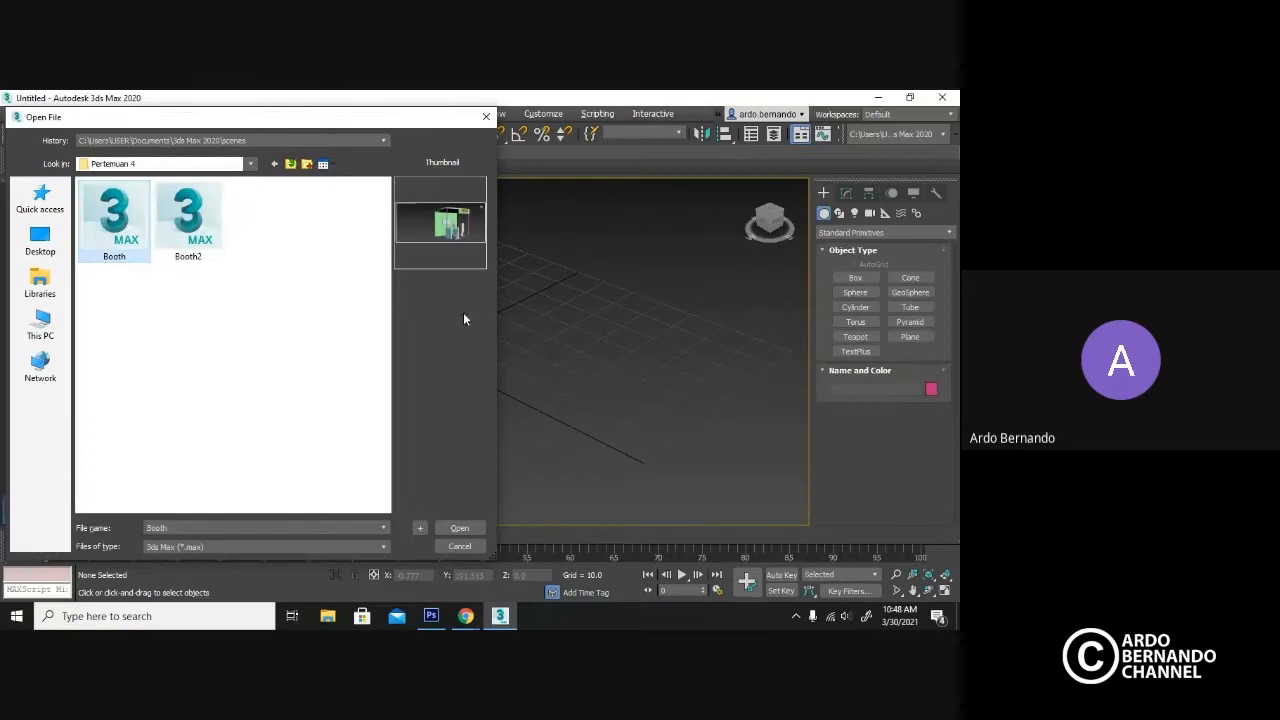
pyautogui.click(453, 527)
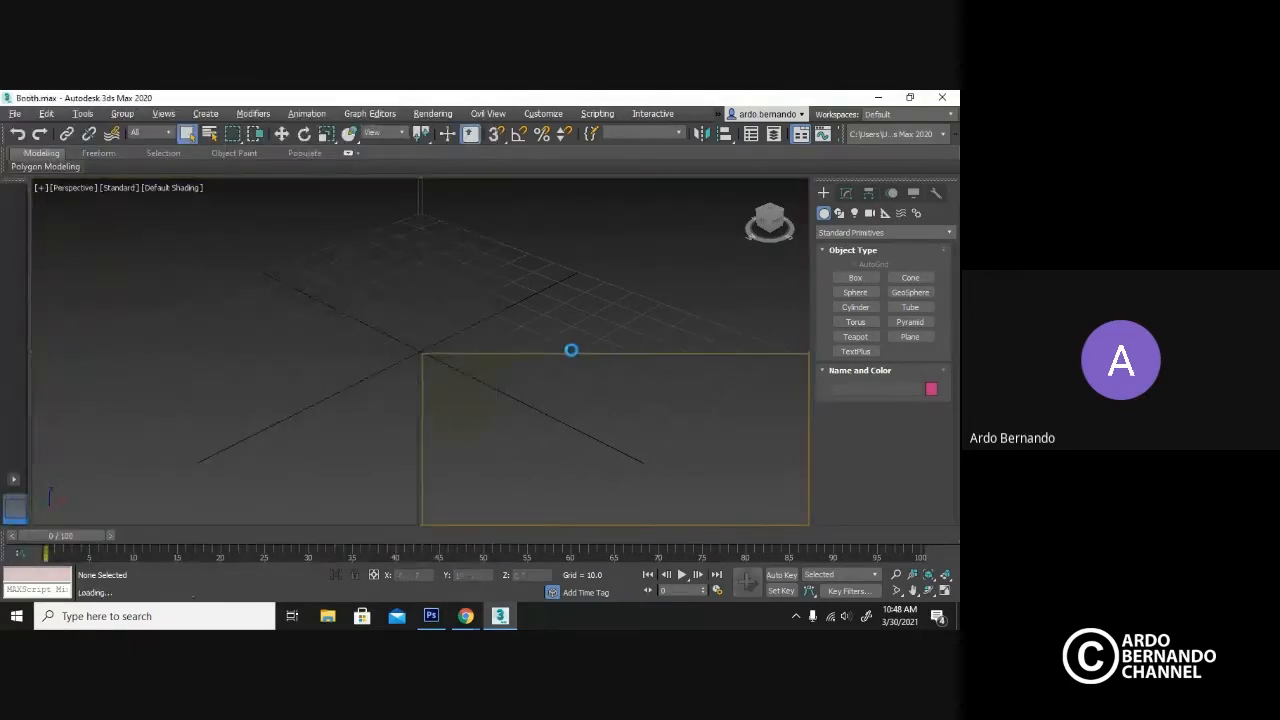
# Open the Material Editor and switch it from Slate to Compact Material Editor mode.
pyautogui.keyDown('alt'); pyautogui.moveTo(685, 387); pyautogui.dragTo(612, 392, button='middle'); pyautogui.keyUp('alt')
pyautogui.press('m')
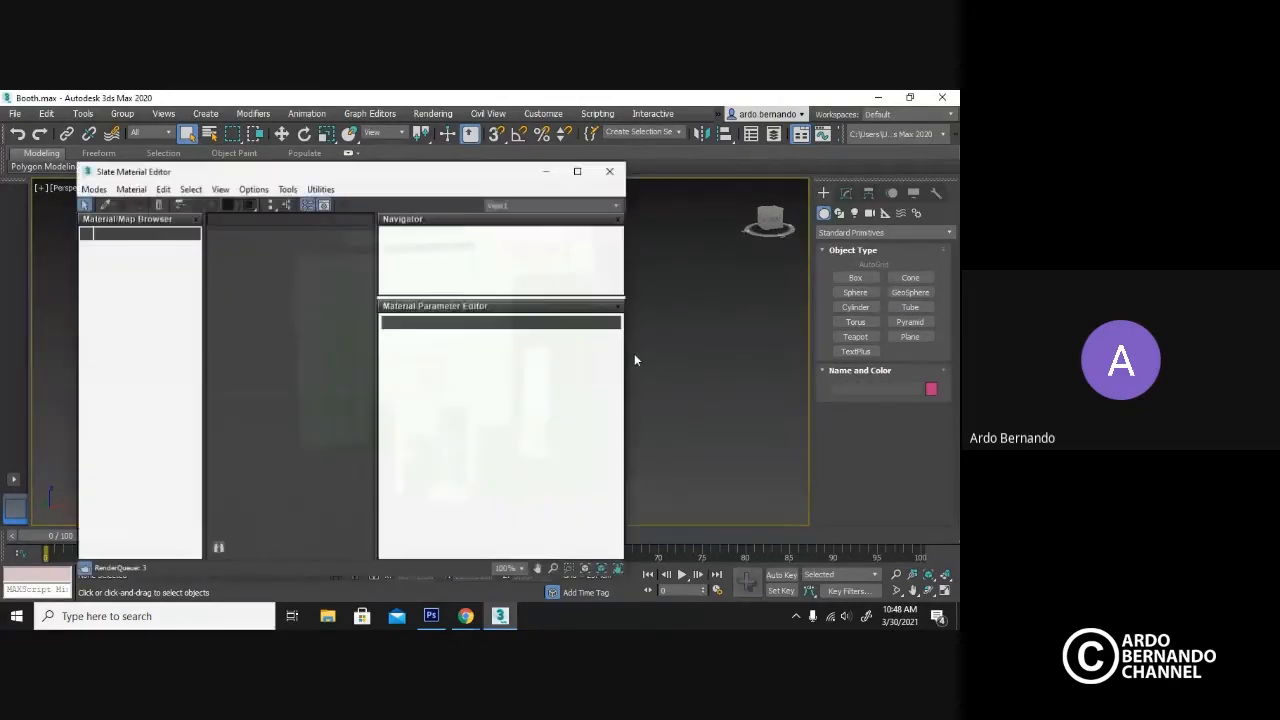
pyautogui.moveTo(240, 180); pyautogui.dragTo(524, 218)
pyautogui.moveTo(259, 368); pyautogui.dragTo(434, 263, button='middle')
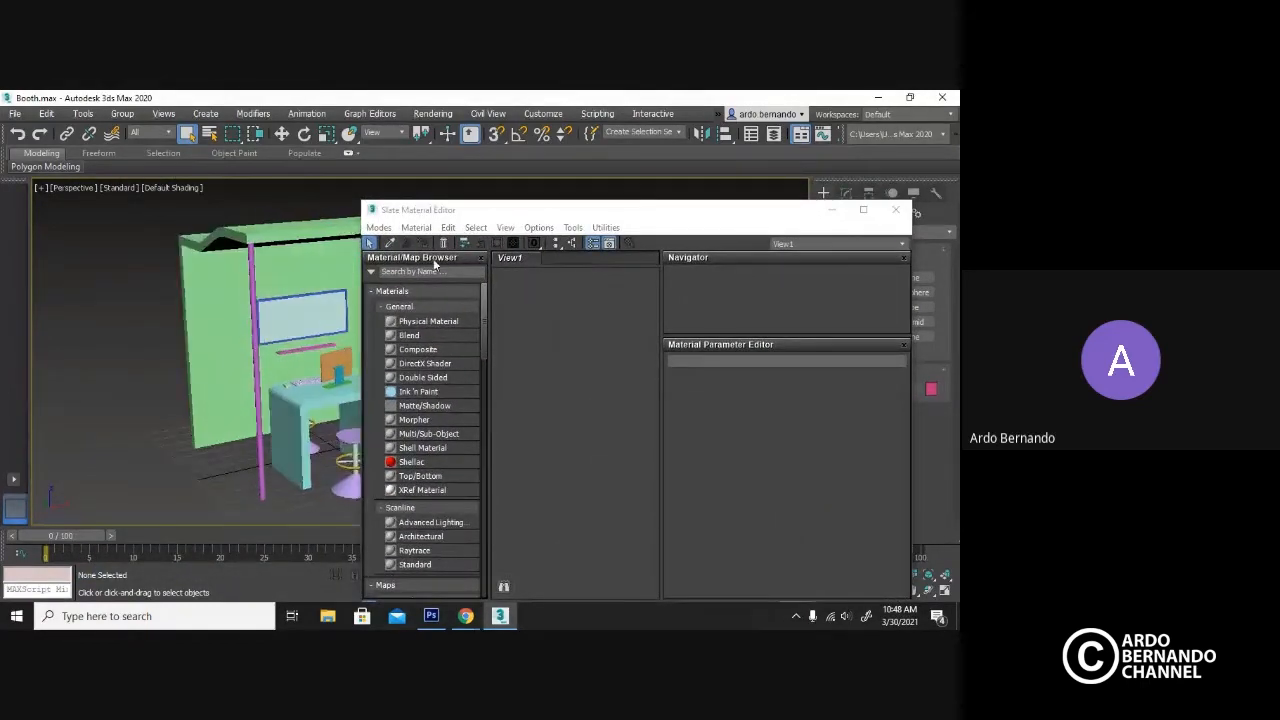
pyautogui.moveTo(455, 213); pyautogui.dragTo(478, 192)
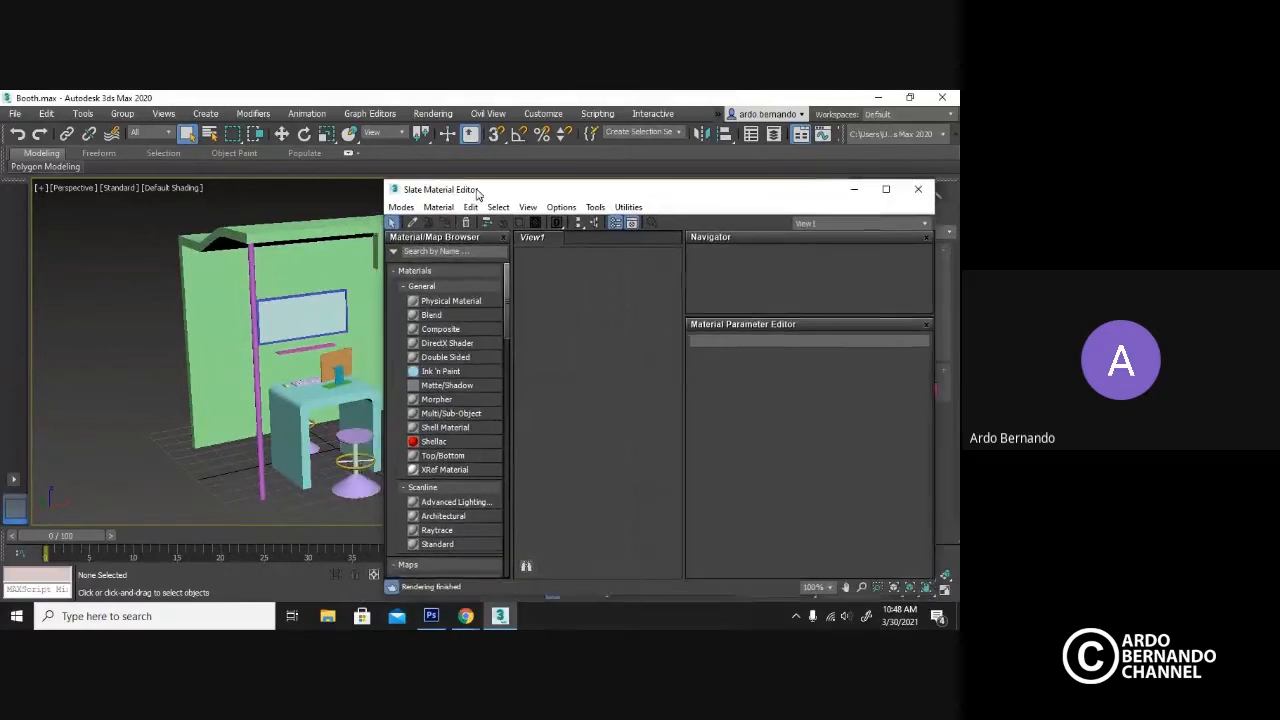
pyautogui.click(401, 207)
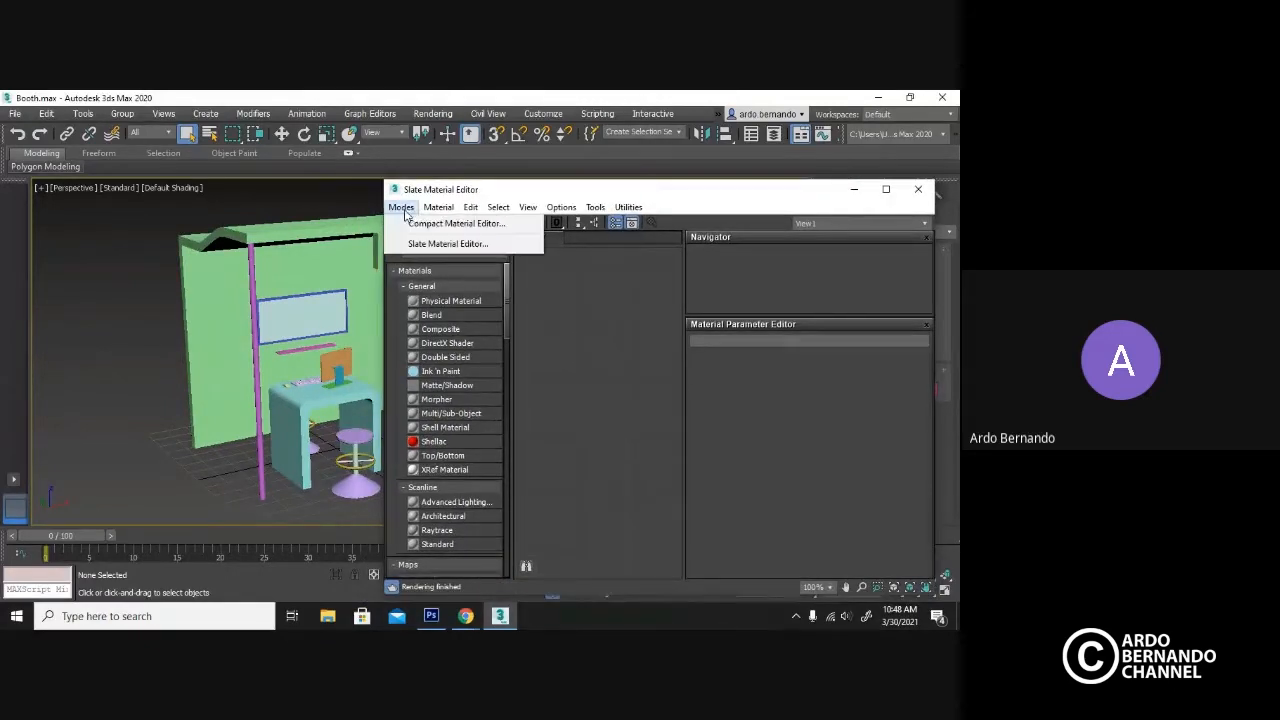
pyautogui.click(464, 224)
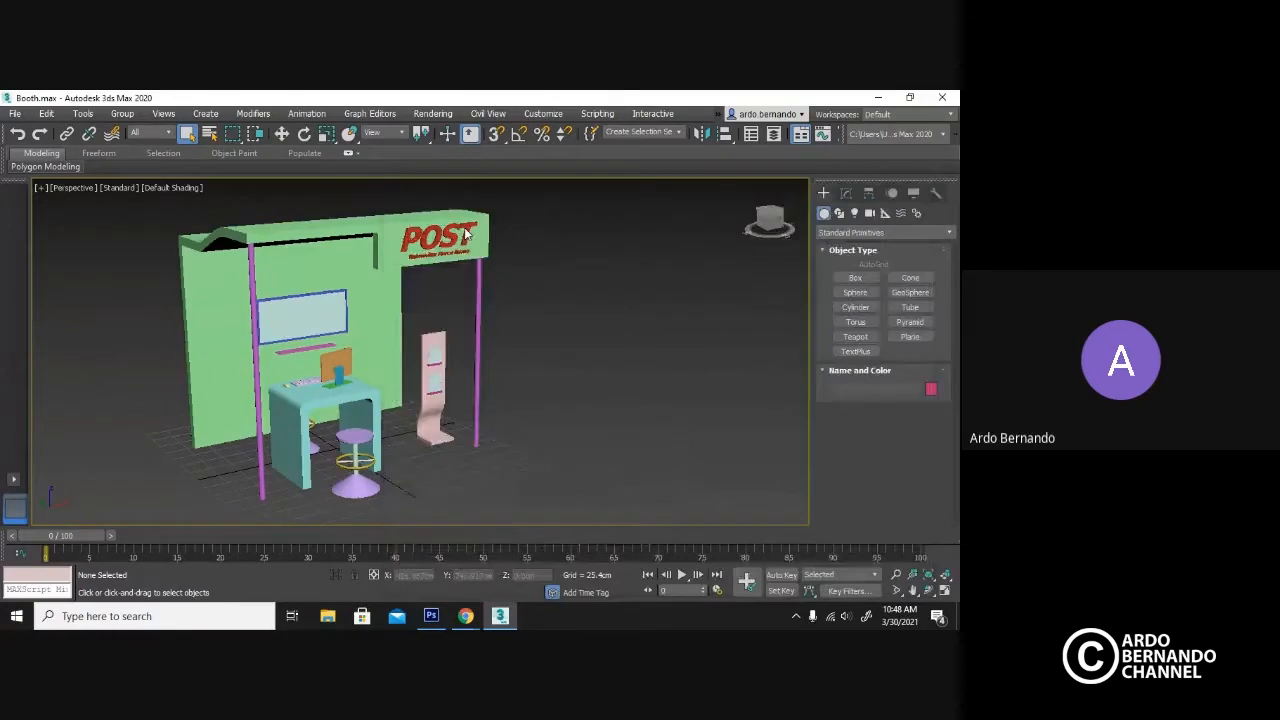
# Move the Material Editor clear of the booth and cycle its sample slots to the 5X3 layout.
pyautogui.moveTo(265, 169); pyautogui.dragTo(557, 175)
pyautogui.click(609, 192)
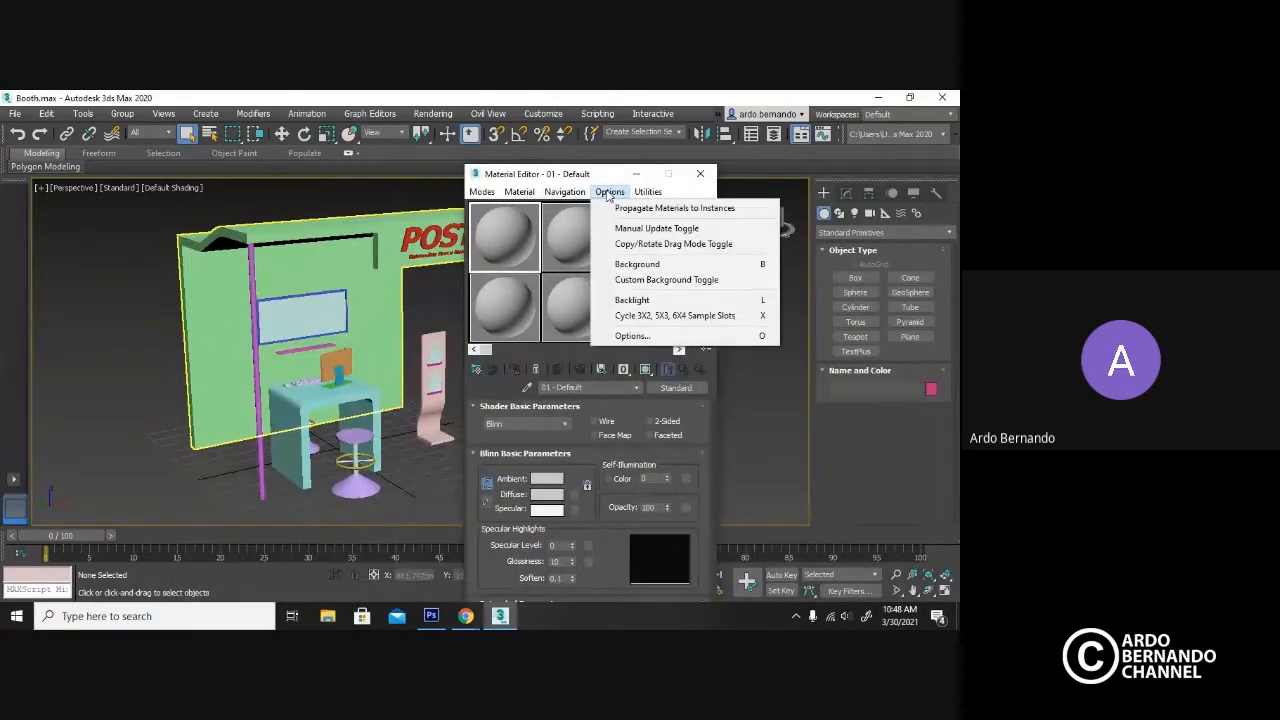
pyautogui.click(645, 316)
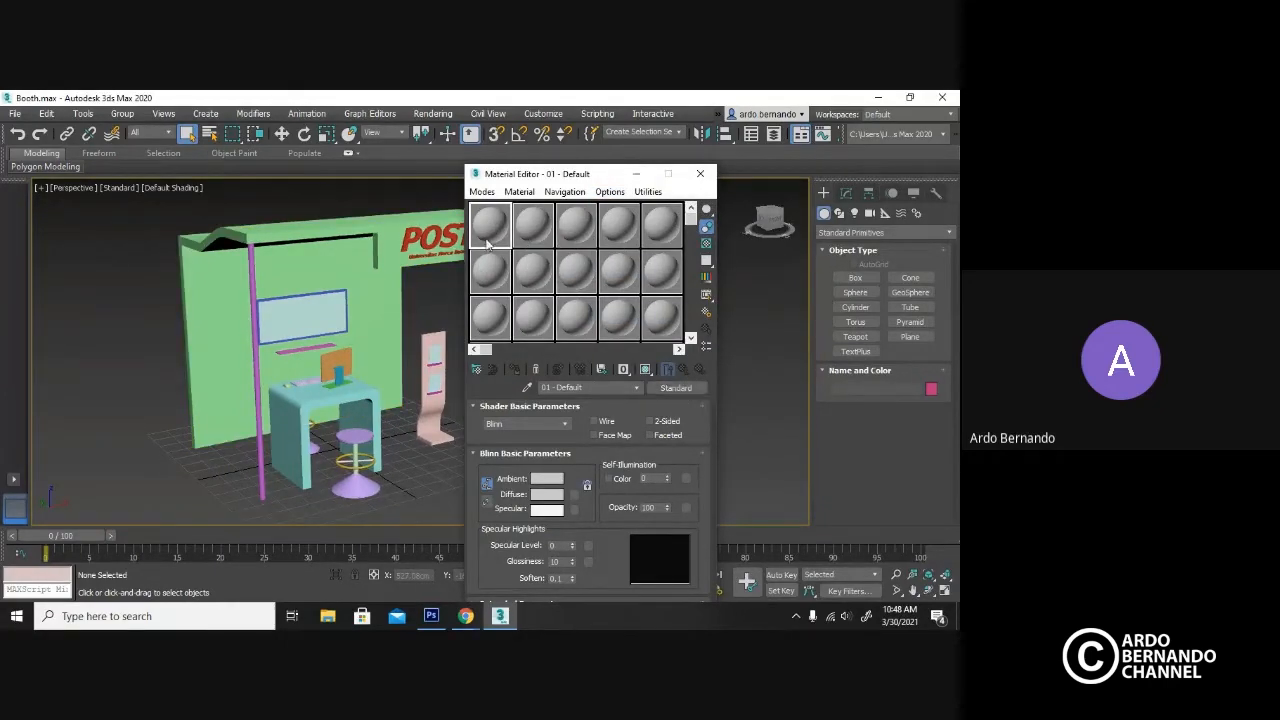
# For the first slot's material type, load the PhysicalMaterialTemplates library from C: > Program Files > Autodesk > 3ds Max 2020 > materiallibraries.
pyautogui.click(695, 390)
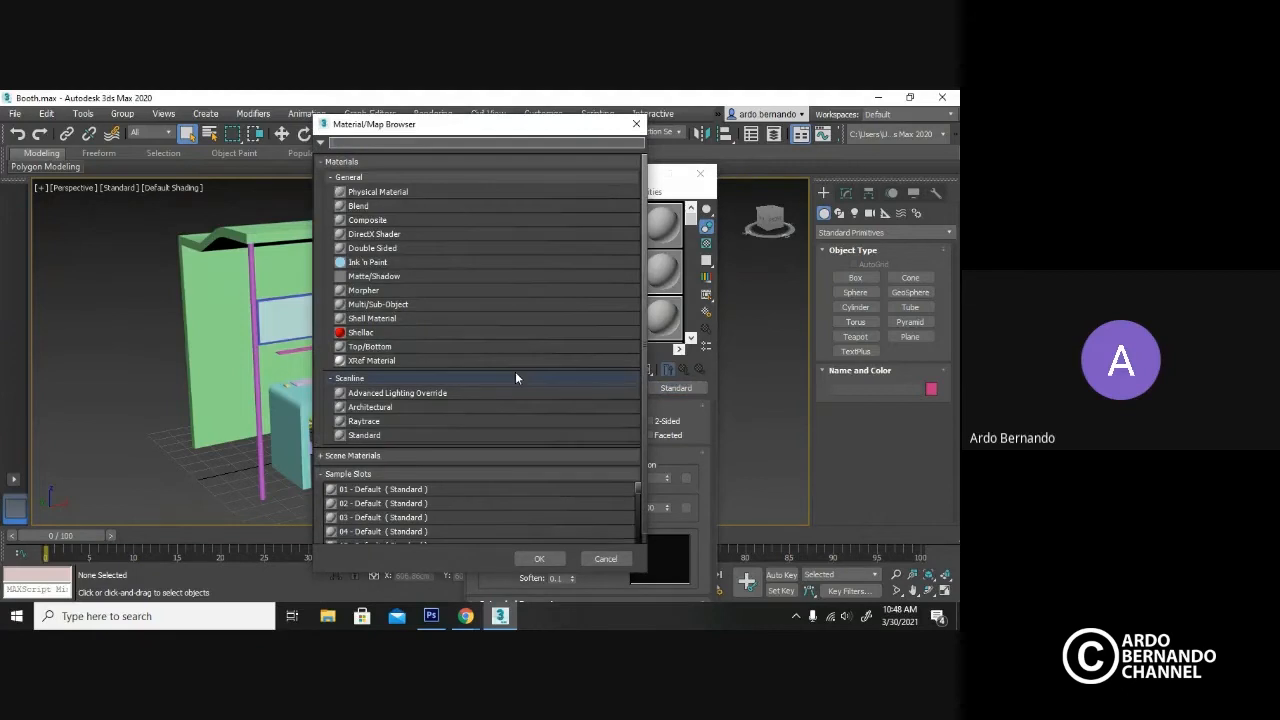
pyautogui.moveTo(641, 218)
pyautogui.mouseDown()
pyautogui.moveTo(634, 339)
pyautogui.moveTo(640, 226)
pyautogui.mouseUp()
pyautogui.scroll(1, 450, 205)
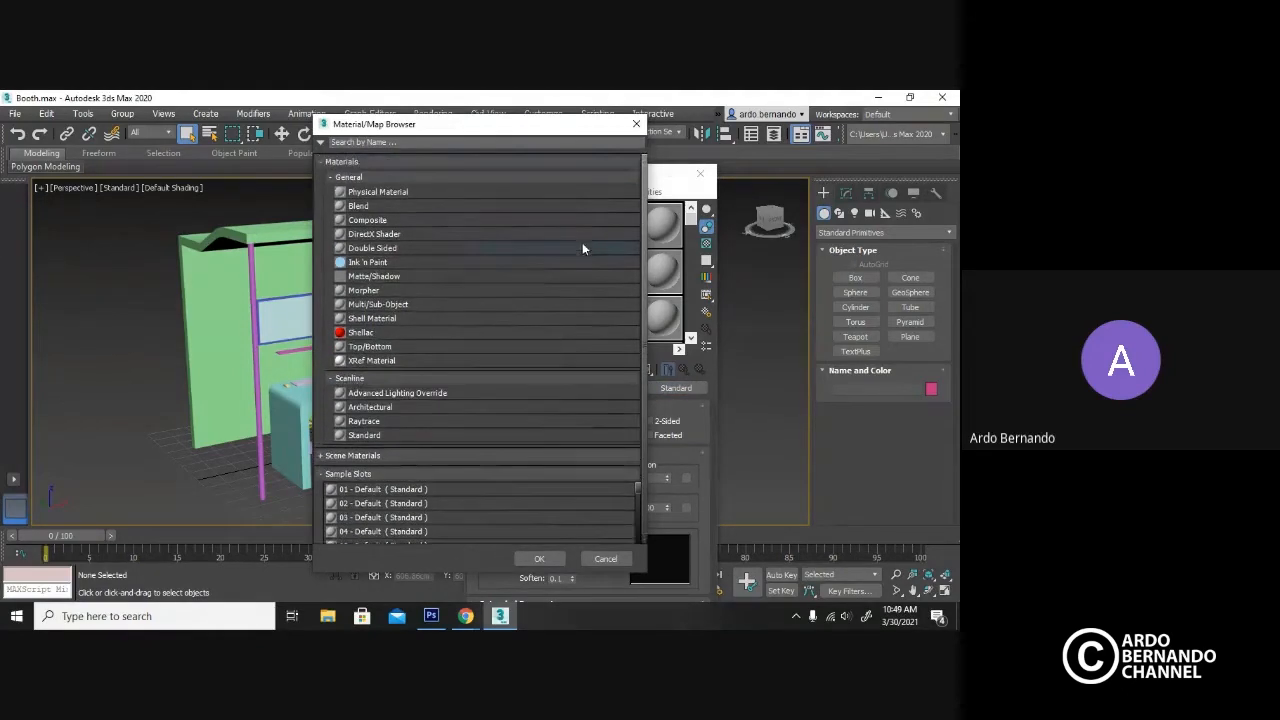
pyautogui.click(321, 146)
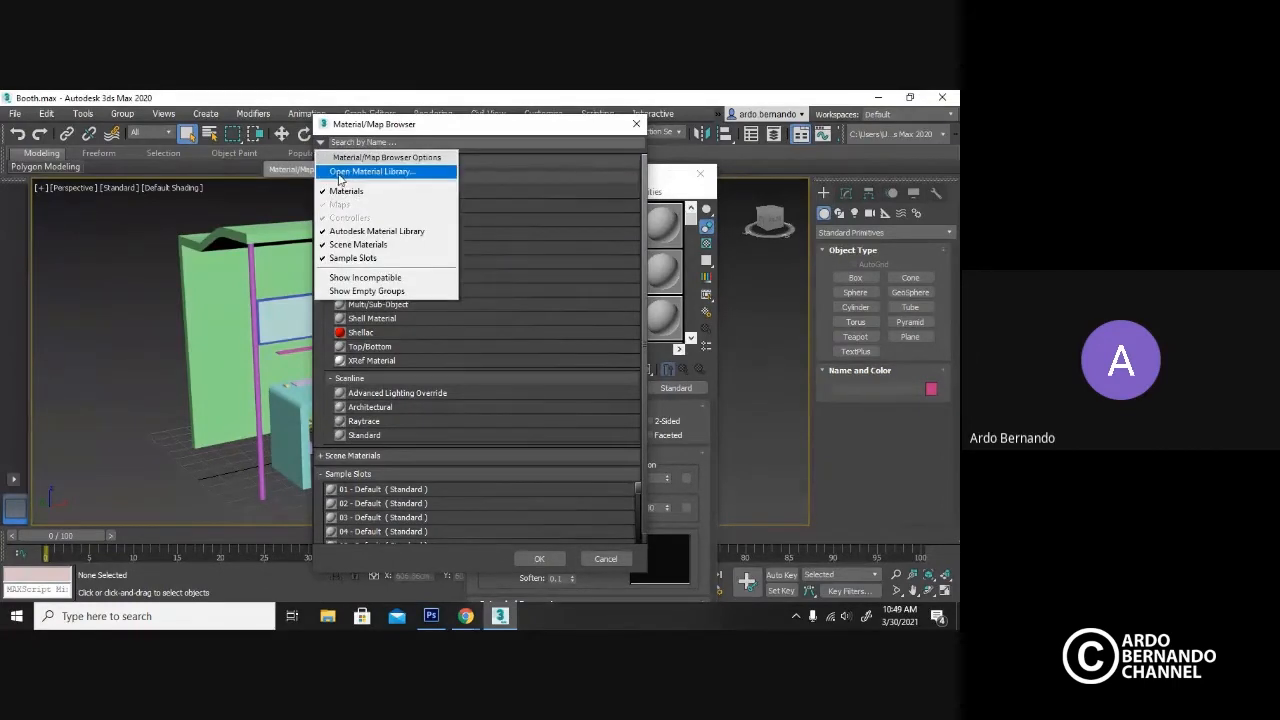
pyautogui.click(373, 172)
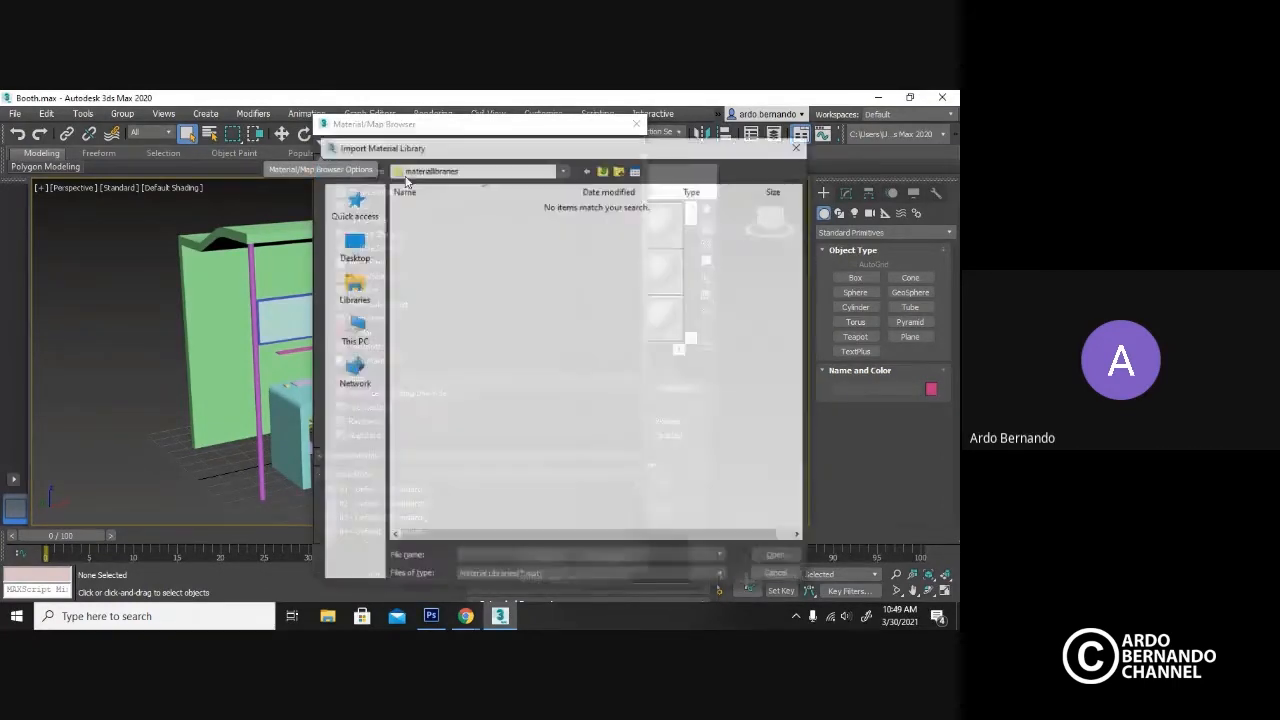
pyautogui.click(566, 172)
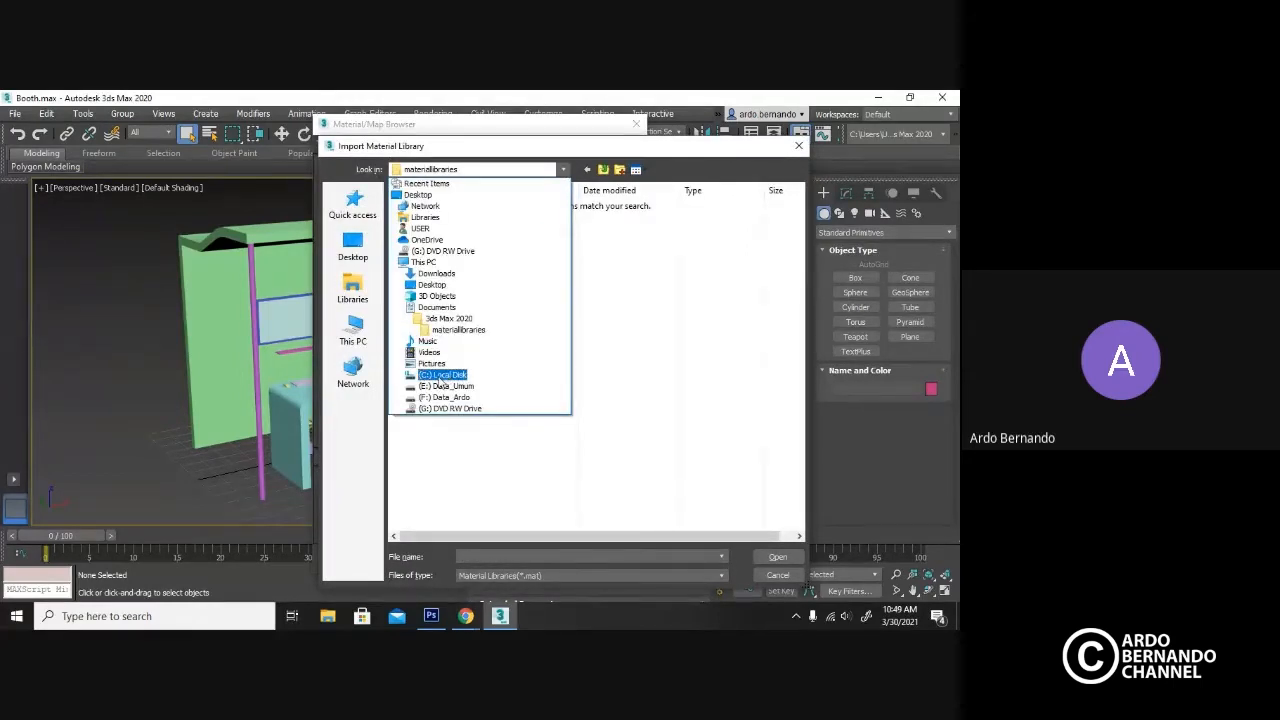
pyautogui.click(450, 376)
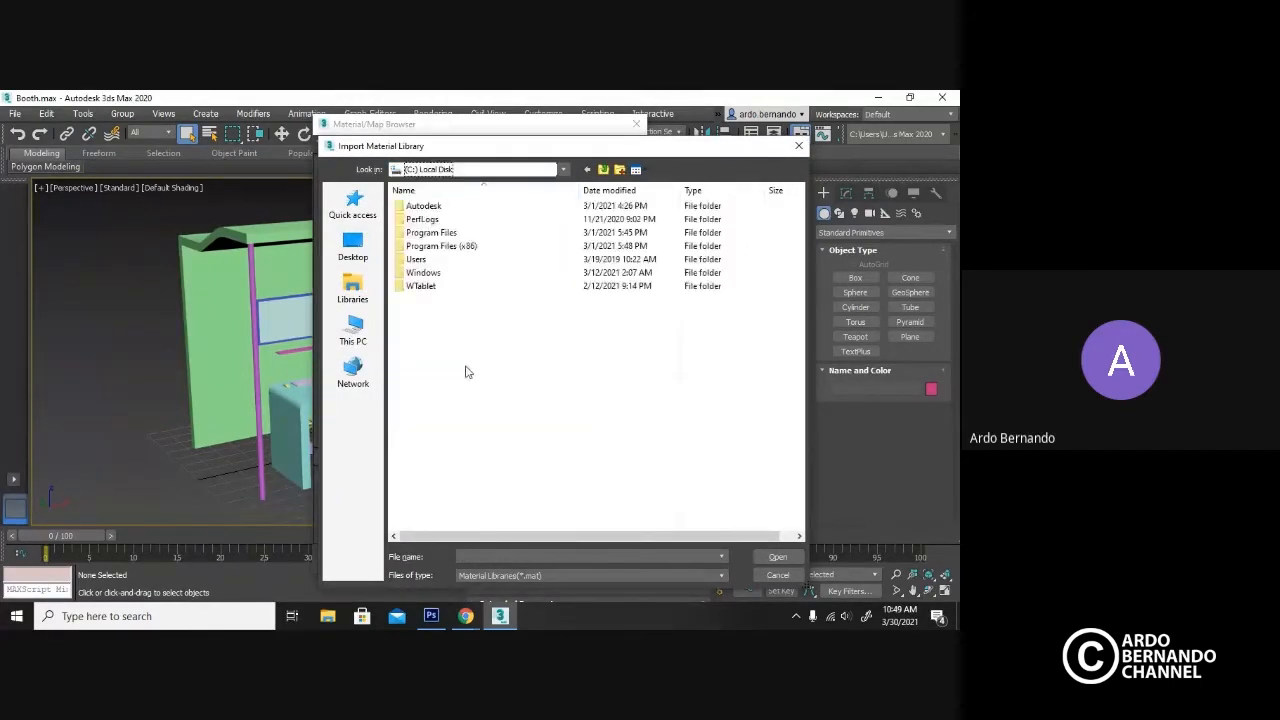
pyautogui.doubleClick(440, 227)
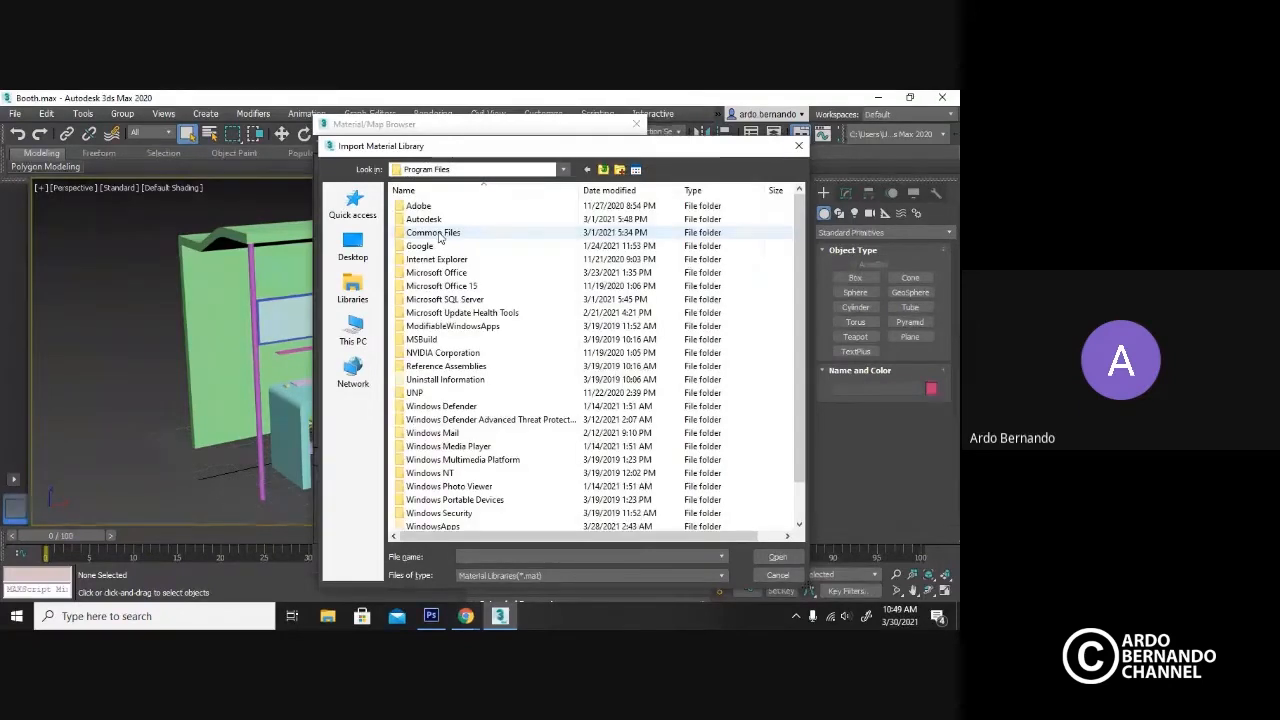
pyautogui.doubleClick(428, 219)
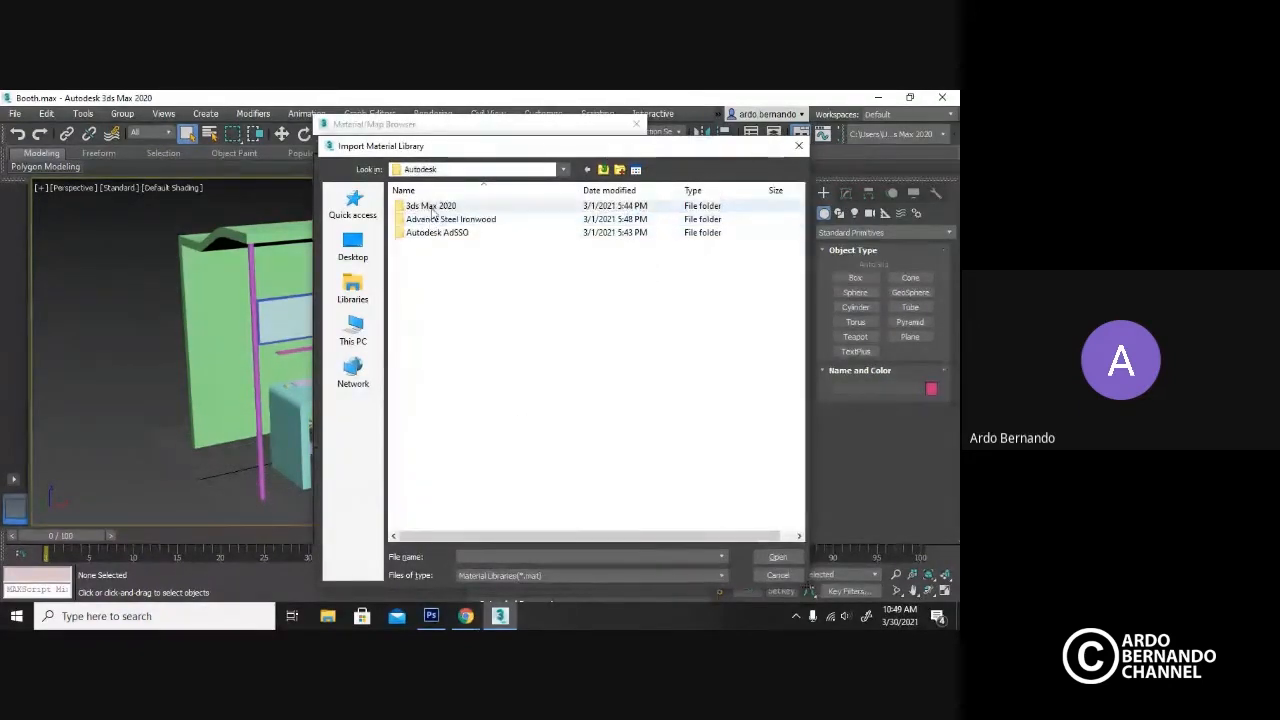
pyautogui.doubleClick(432, 208)
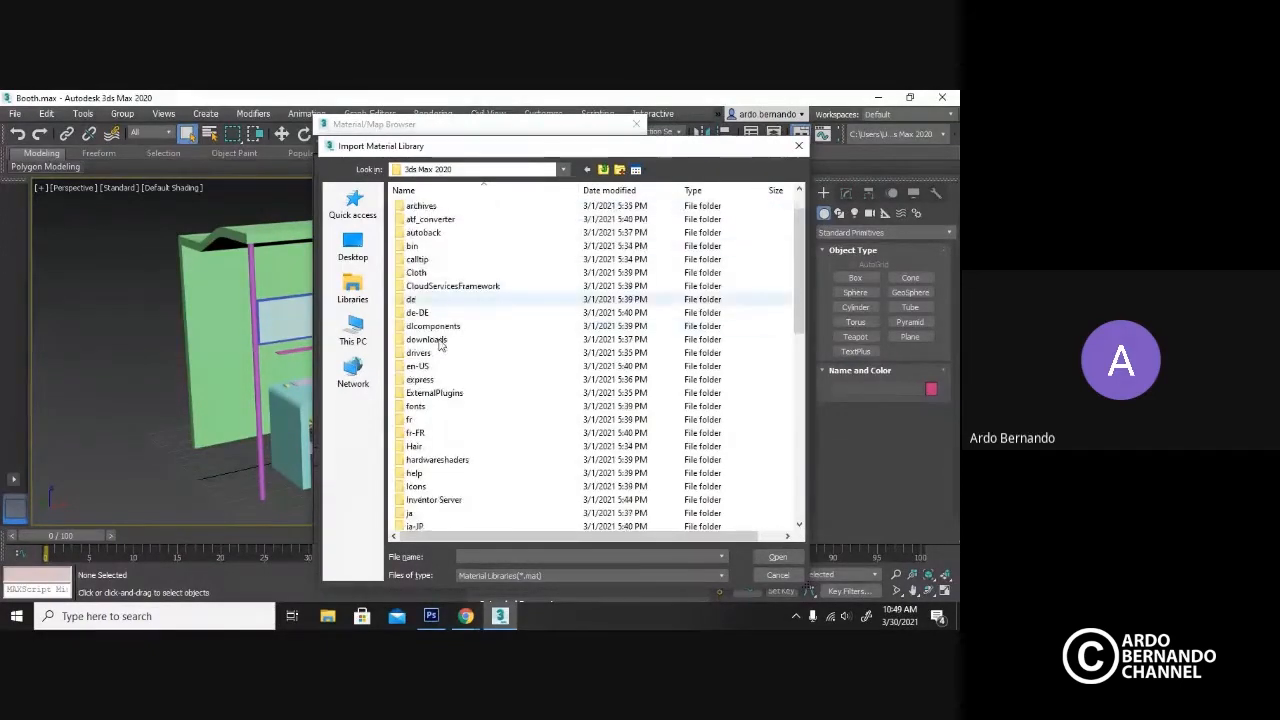
pyautogui.scroll(-4, 457, 425)
pyautogui.doubleClick(438, 473)
pyautogui.click(458, 260)
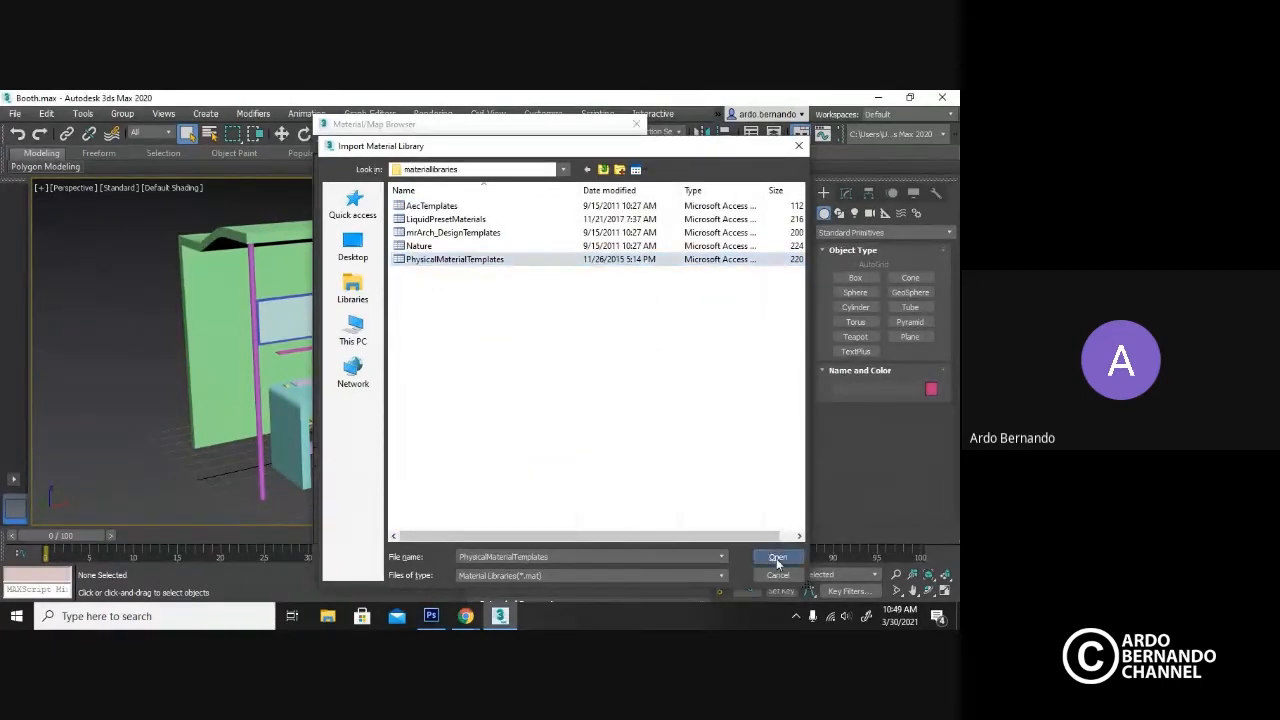
pyautogui.click(776, 558)
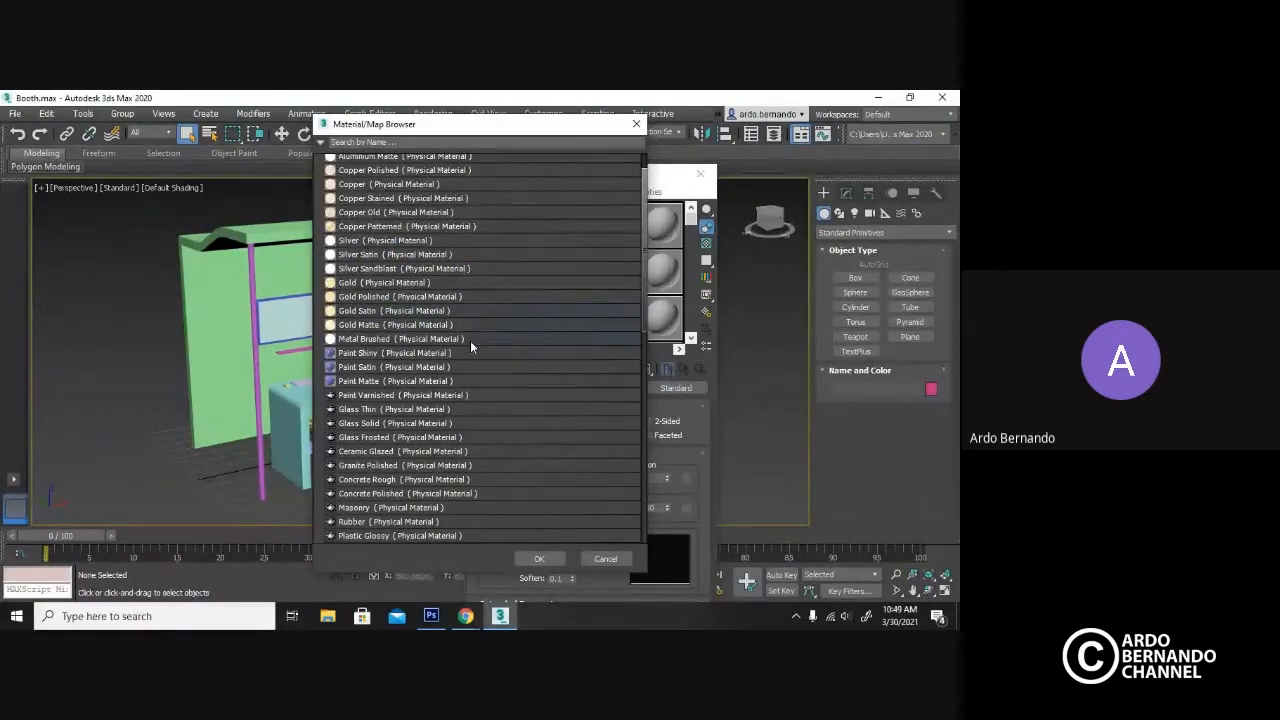
# Load the Paint Satin physical material into the first sample slot and apply it to the booth's walls and roof structure.
pyautogui.scroll(-1, 470, 340)
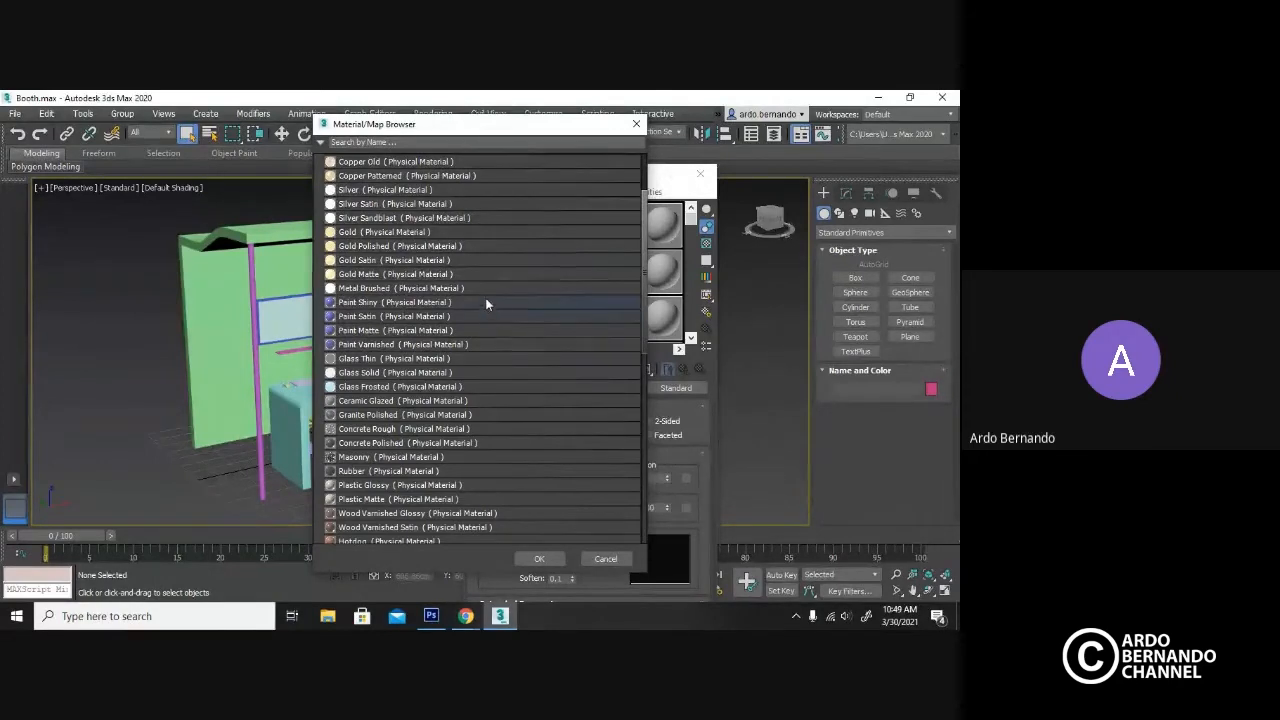
pyautogui.moveTo(443, 131); pyautogui.dragTo(507, 131)
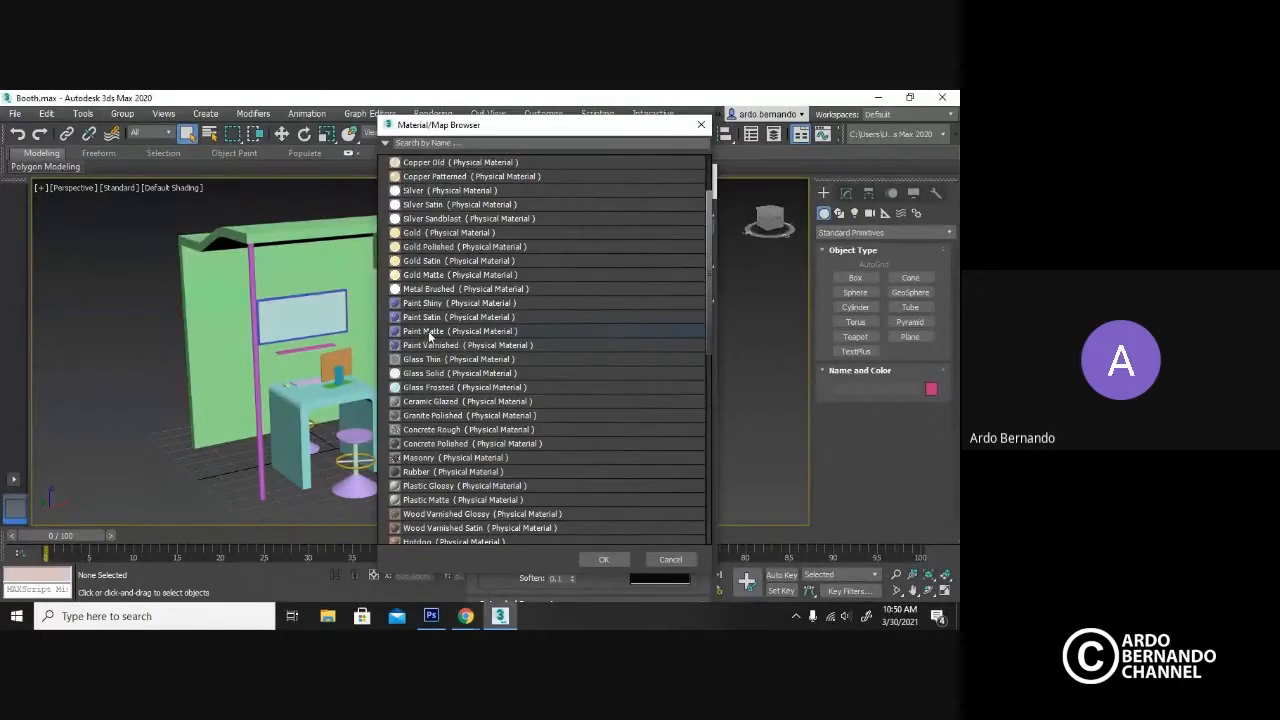
pyautogui.click(426, 318)
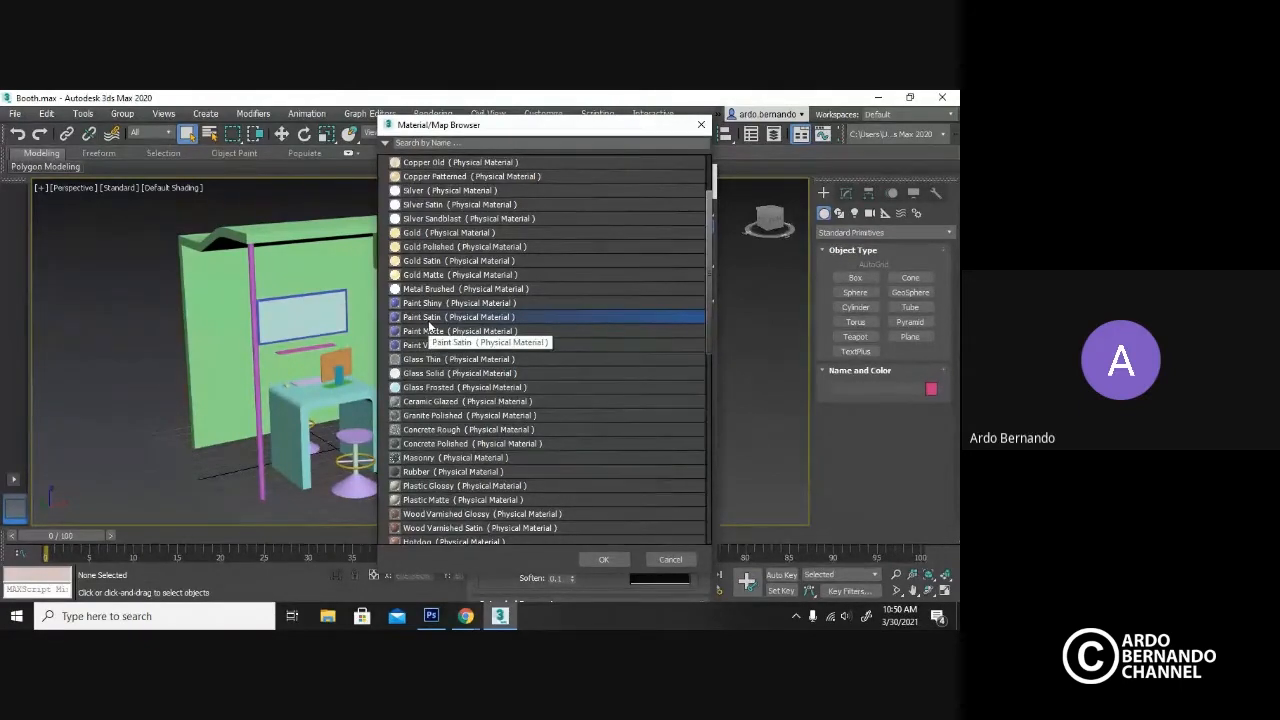
pyautogui.click(598, 561)
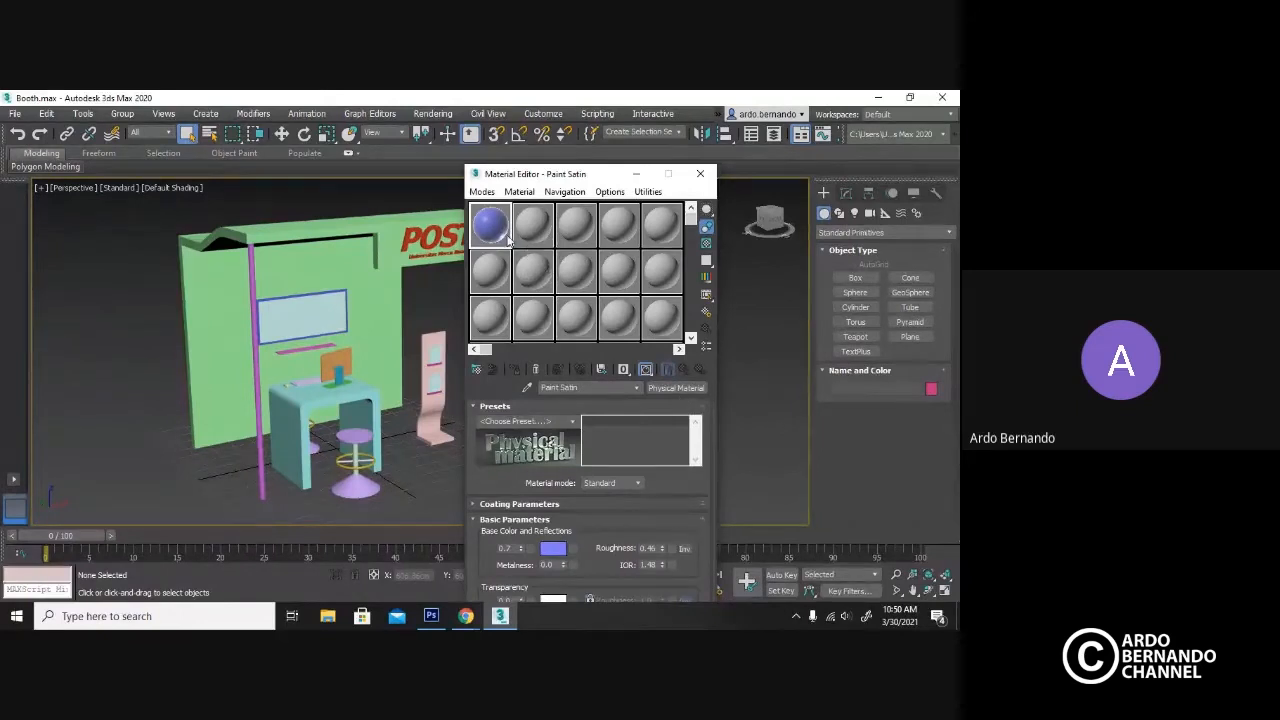
pyautogui.moveTo(351, 258); pyautogui.dragTo(346, 259)
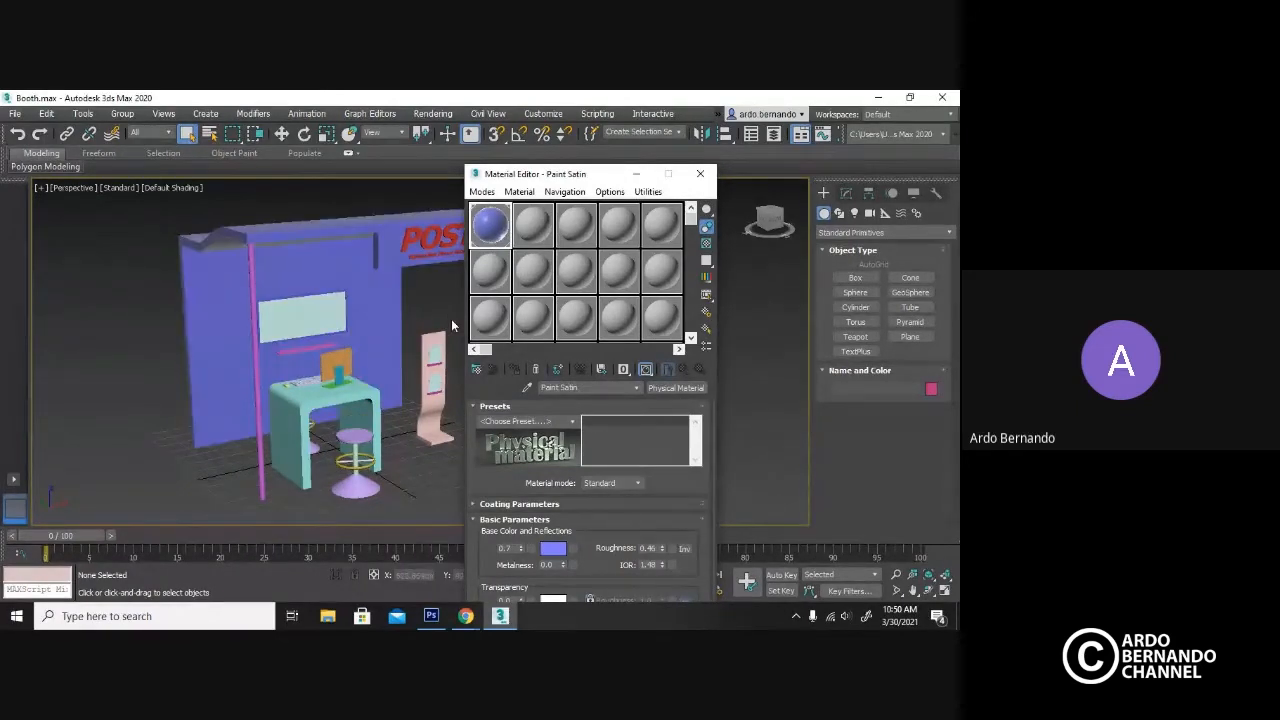
# Set the Paint Satin base color to pure white, with red, green and blue at 1.0.
pyautogui.click(553, 549)
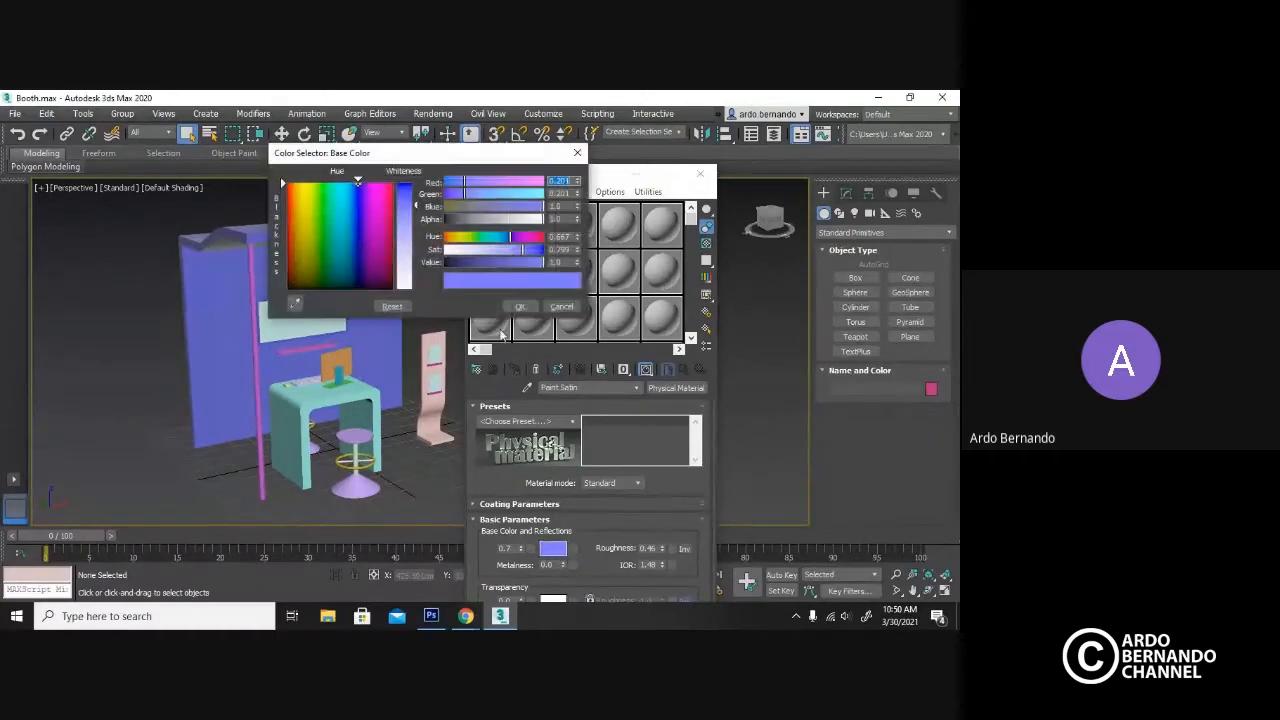
pyautogui.moveTo(420, 207); pyautogui.dragTo(418, 292)
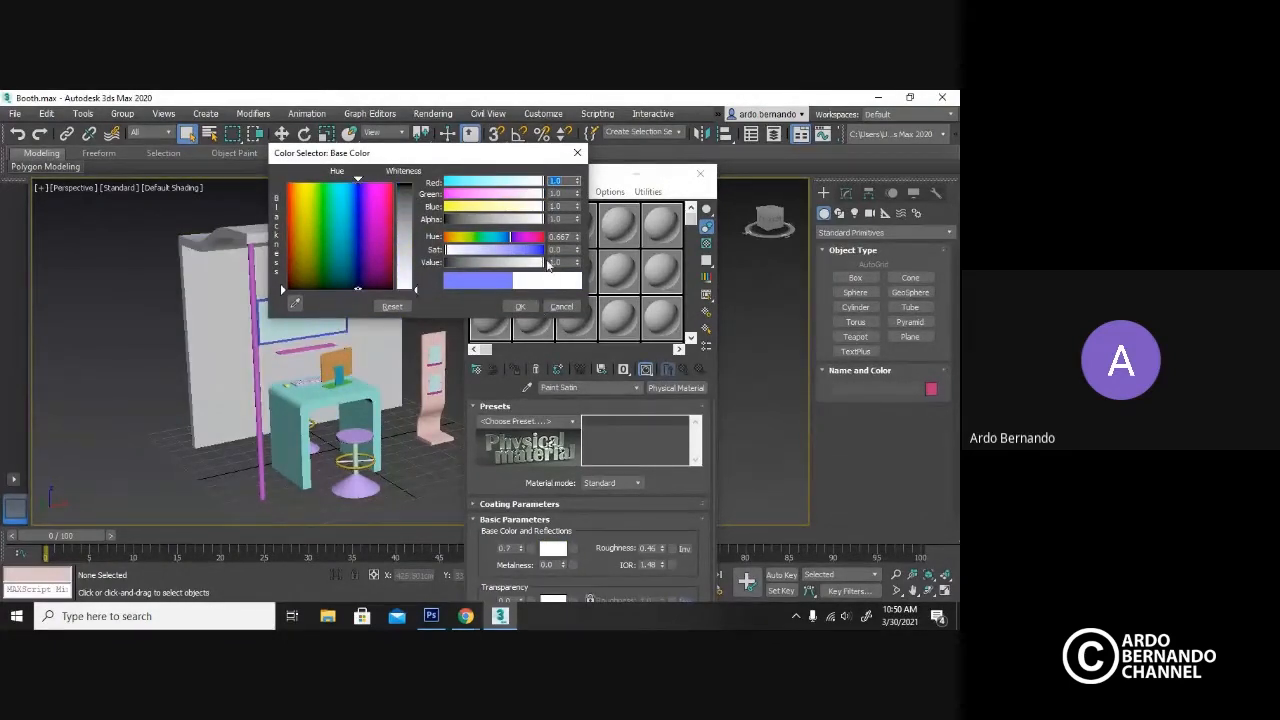
pyautogui.click(520, 307)
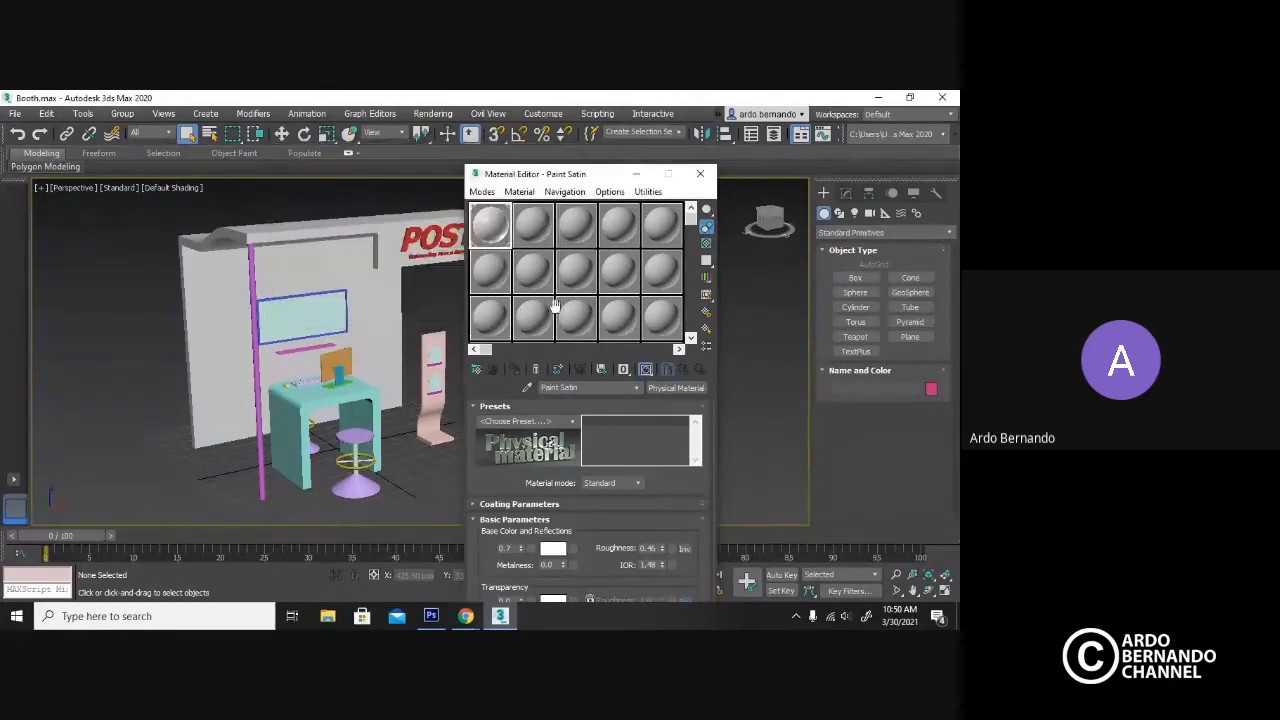
# Apply the white Paint Satin material to the booth's desk.
pyautogui.scroll(5, 350, 460)
pyautogui.moveTo(399, 385); pyautogui.dragTo(404, 384, button='middle')
pyautogui.moveTo(491, 226); pyautogui.dragTo(420, 328)
pyautogui.moveTo(410, 332)
pyautogui.mouseDown(button='middle')
pyautogui.moveTo(325, 432)
pyautogui.moveTo(377, 384)
pyautogui.moveTo(397, 416)
pyautogui.mouseUp(button='middle')
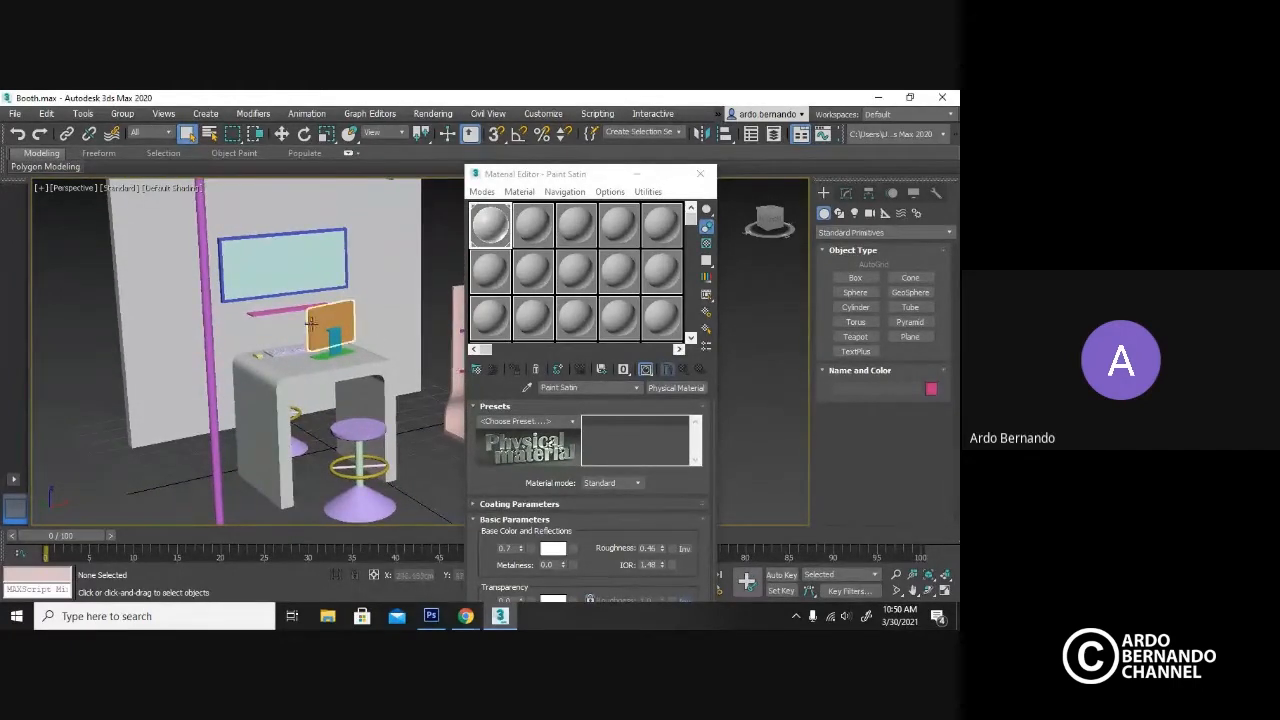
pyautogui.moveTo(403, 450); pyautogui.dragTo(408, 408, button='middle')
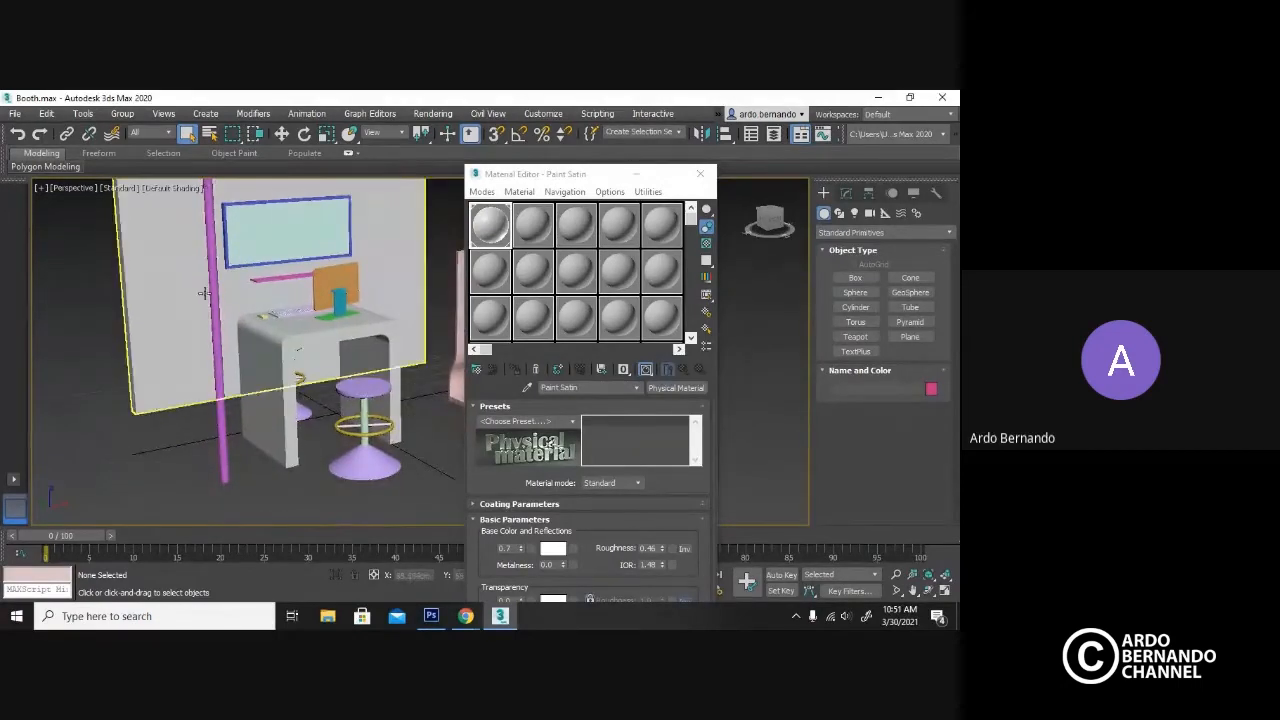
# Load the Aluminium physical material into the second sample slot and apply it to the booth's purple front pole.
pyautogui.click(533, 224)
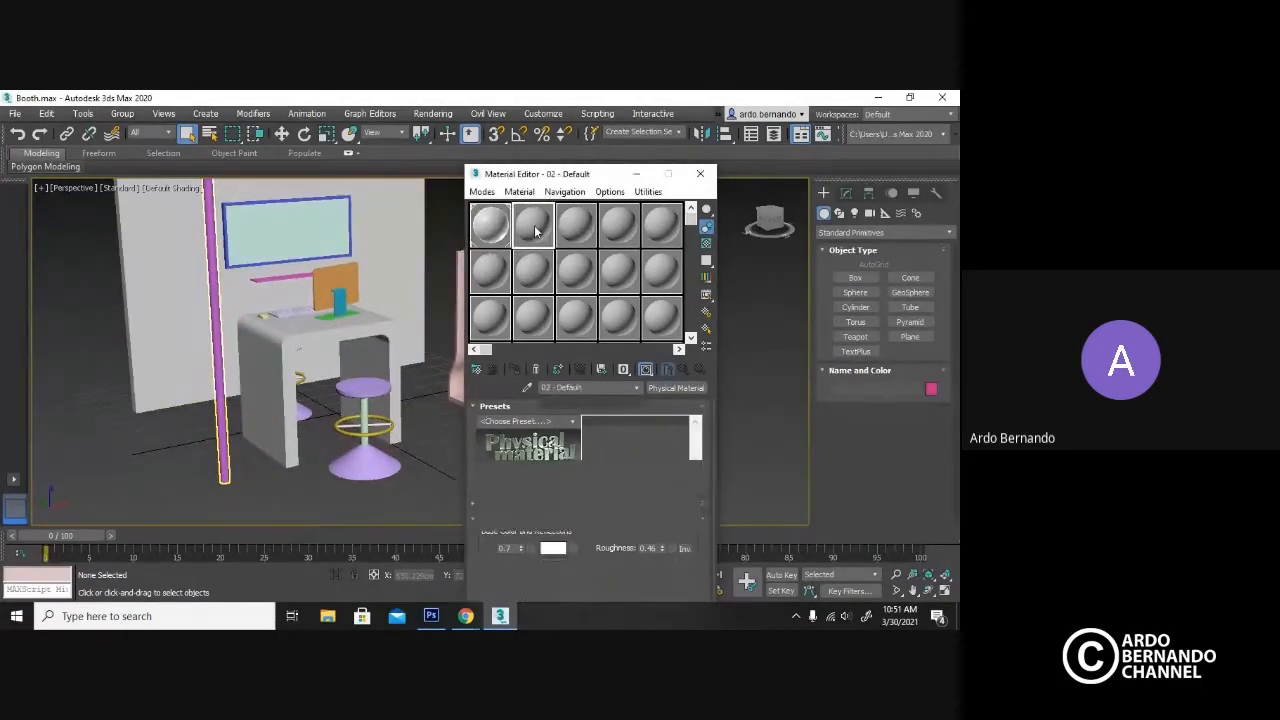
pyautogui.click(669, 388)
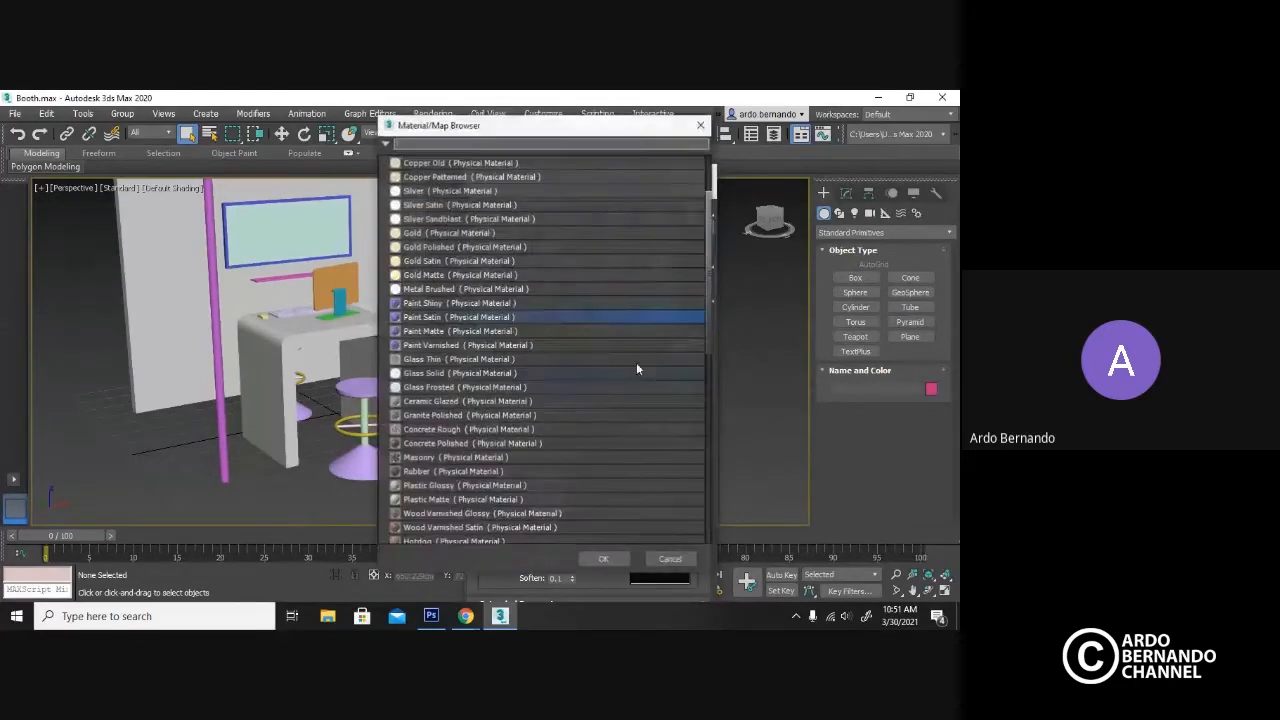
pyautogui.scroll(2, 476, 222)
pyautogui.scroll(-3, 476, 222)
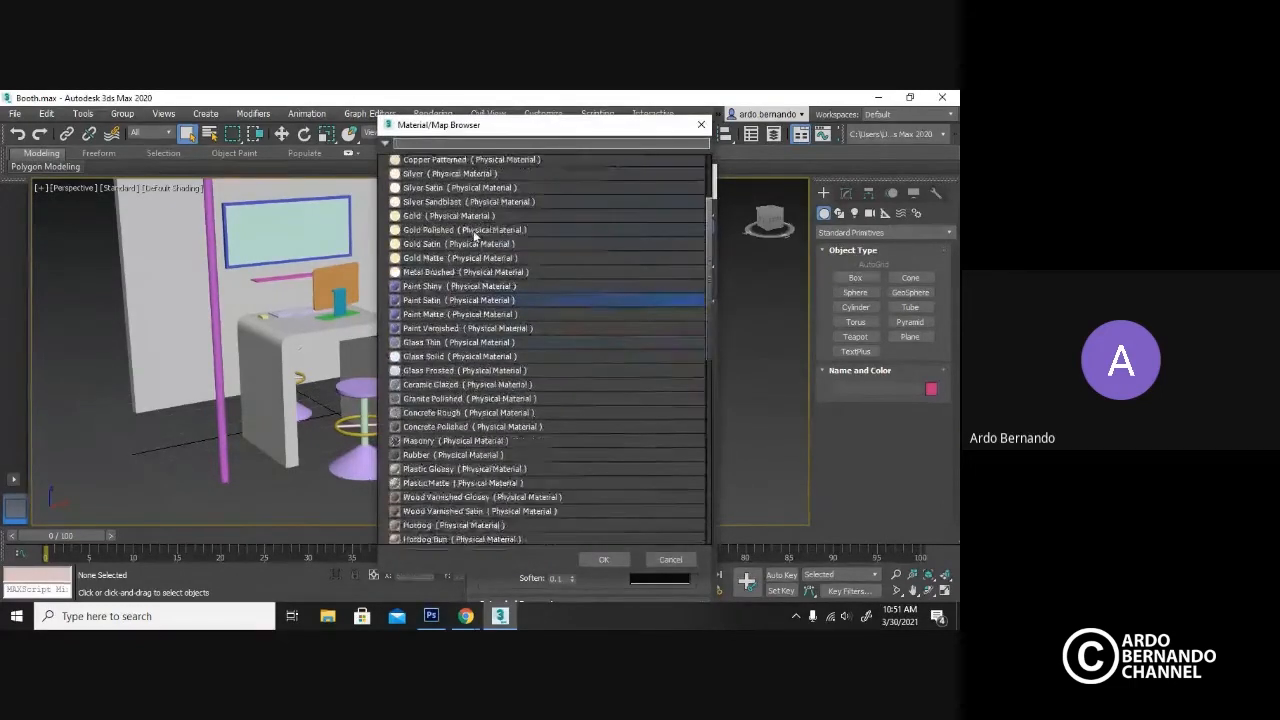
pyautogui.scroll(6, 473, 240)
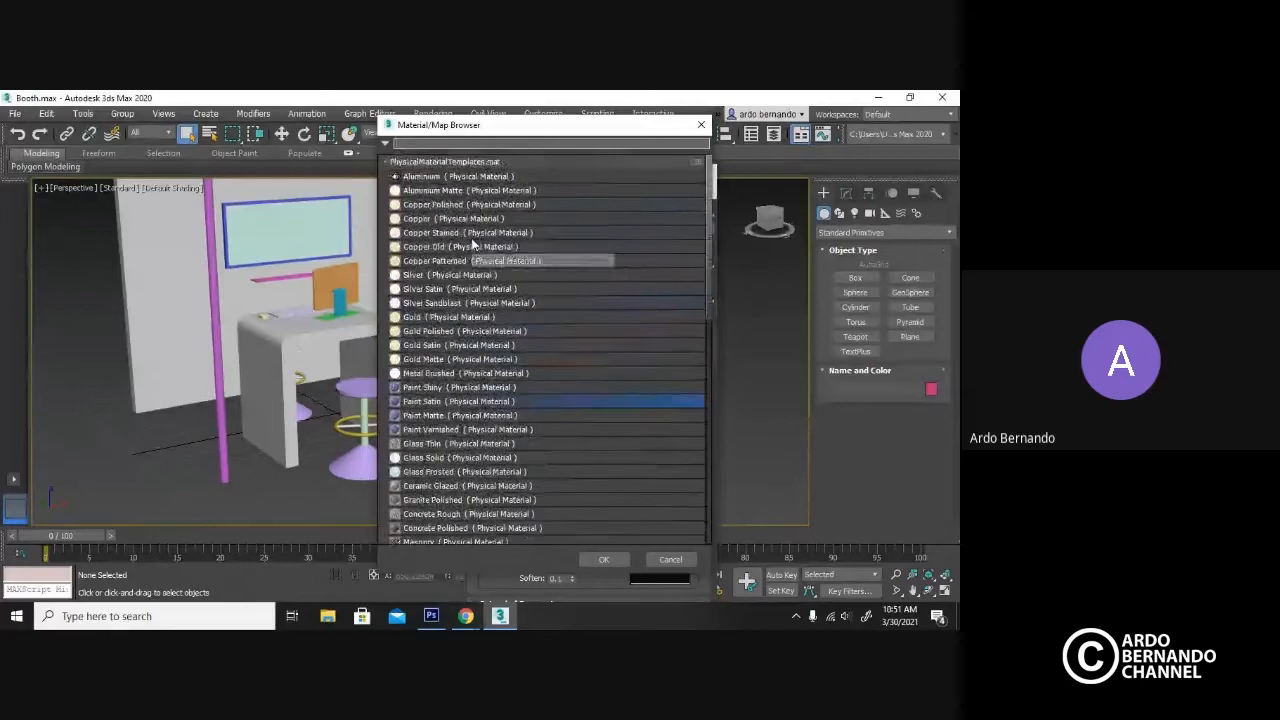
pyautogui.doubleClick(422, 179)
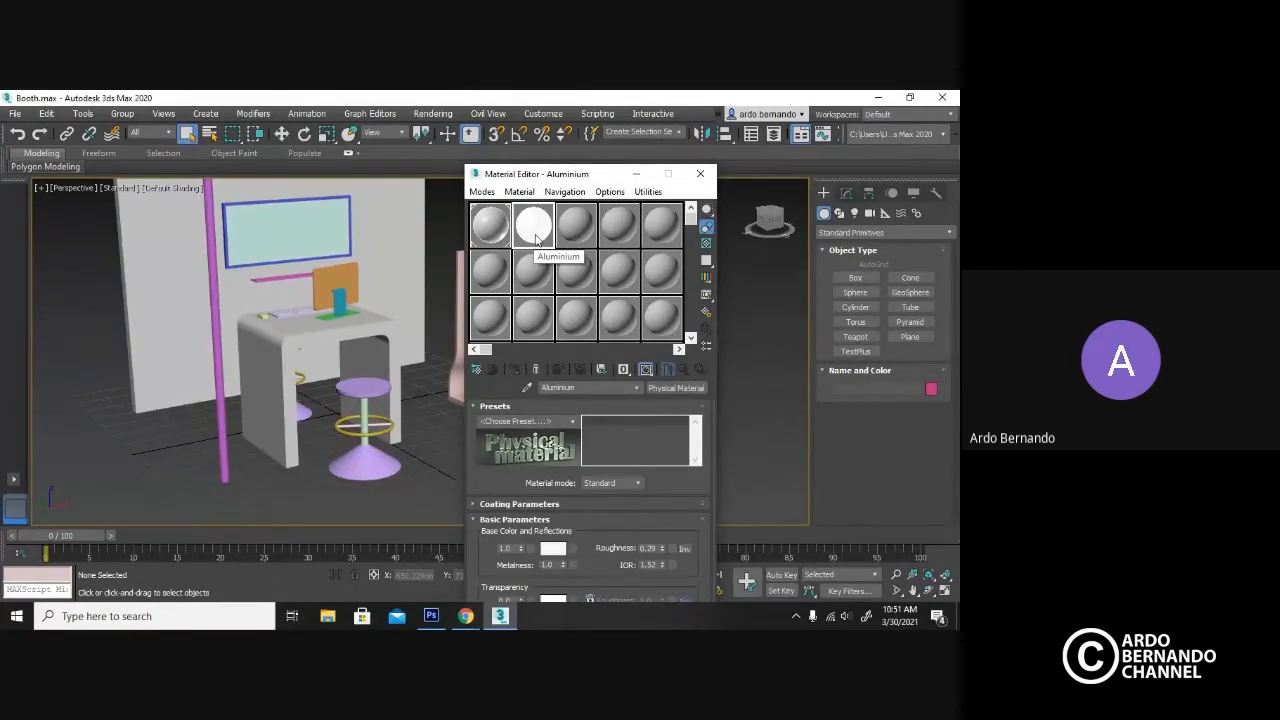
pyautogui.moveTo(537, 238); pyautogui.dragTo(215, 275)
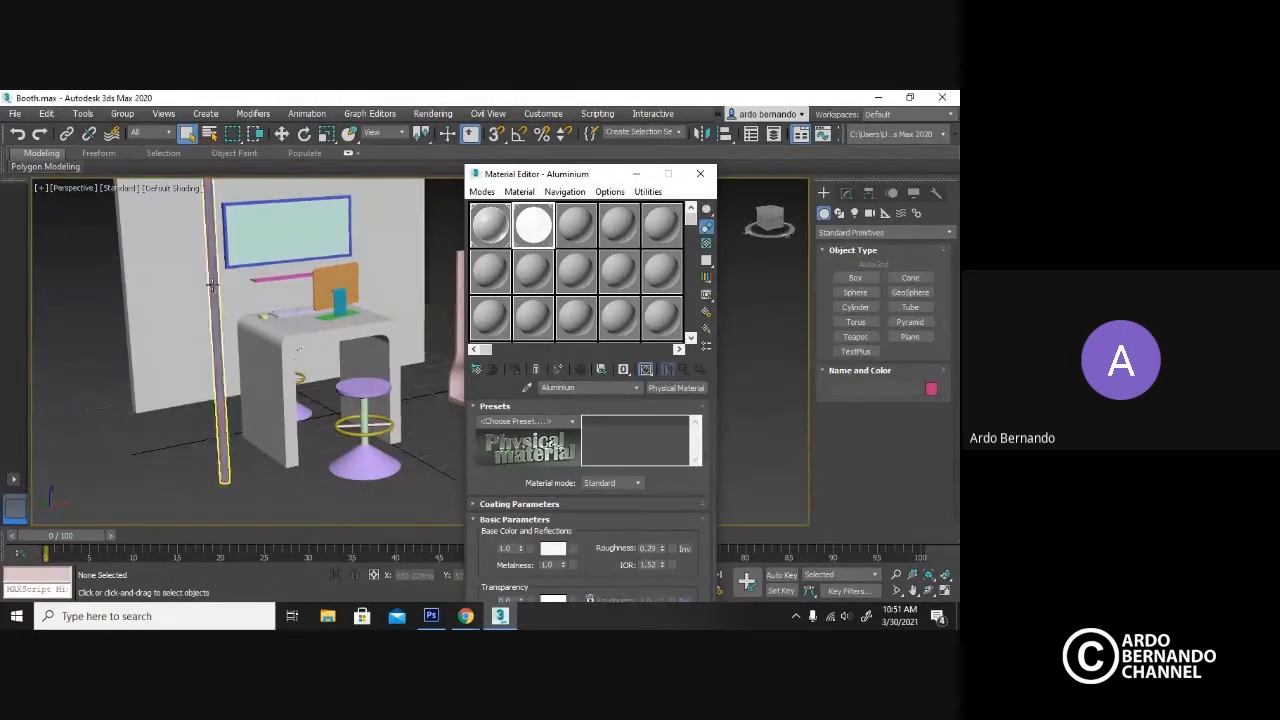
pyautogui.scroll(6, 284, 367)
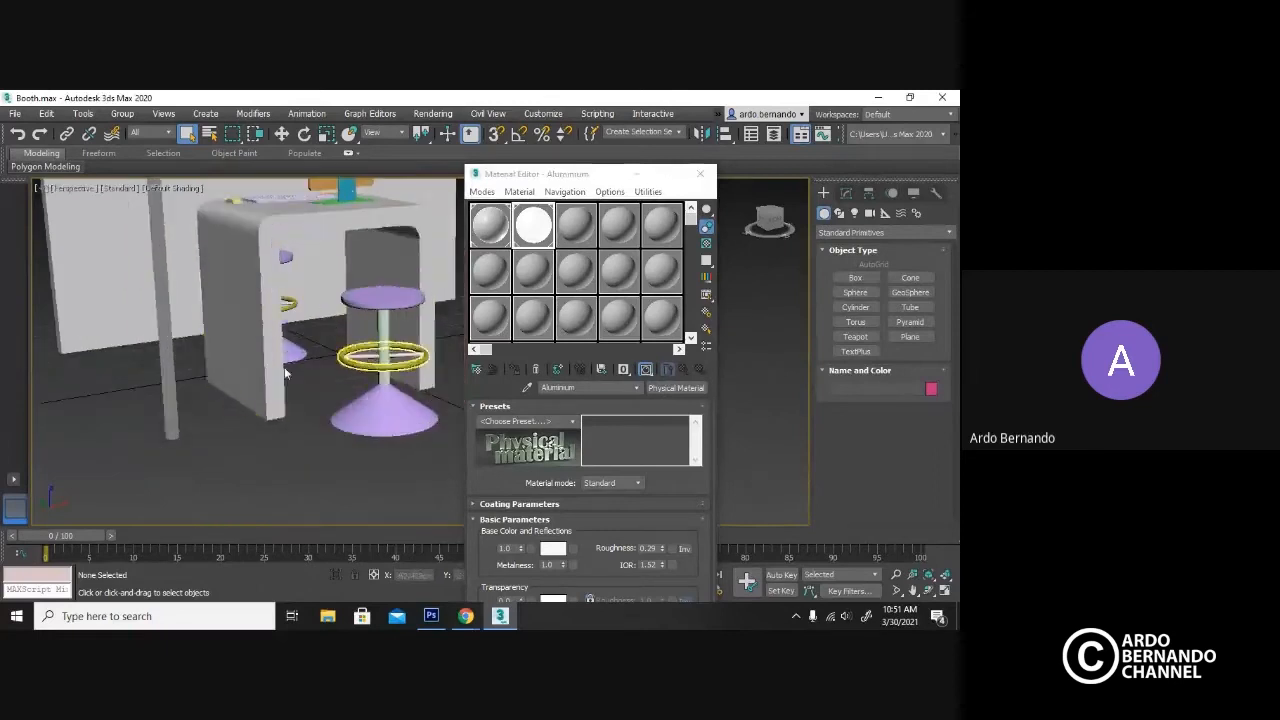
# Apply the Aluminium material to the front stool's stem, foot ring and conical base.
pyautogui.scroll(2, 268, 330)
pyautogui.moveTo(335, 346)
pyautogui.mouseDown(button='middle')
pyautogui.moveTo(268, 330)
pyautogui.moveTo(355, 354)
pyautogui.mouseUp(button='middle')
pyautogui.scroll(-2, 268, 330)
pyautogui.scroll(-1, 325, 342)
pyautogui.moveTo(541, 236); pyautogui.dragTo(295, 314)
pyautogui.moveTo(538, 232); pyautogui.dragTo(308, 480)
pyautogui.moveTo(539, 229); pyautogui.dragTo(340, 355)
pyautogui.moveTo(533, 245); pyautogui.dragTo(346, 379)
# Apply the Aluminium material to the metal stem, foot ring and base of the stool behind the desk.
pyautogui.moveTo(335, 371); pyautogui.dragTo(378, 390, button='middle')
pyautogui.moveTo(519, 233); pyautogui.dragTo(151, 290)
pyautogui.moveTo(521, 232); pyautogui.dragTo(201, 293)
pyautogui.moveTo(532, 227); pyautogui.dragTo(189, 284)
pyautogui.moveTo(532, 224); pyautogui.dragTo(172, 347)
pyautogui.moveTo(238, 368); pyautogui.dragTo(212, 410, button='middle')
pyautogui.scroll(-4, 213, 411)
pyautogui.moveTo(314, 375); pyautogui.dragTo(400, 297, button='middle')
pyautogui.scroll(3, 350, 391)
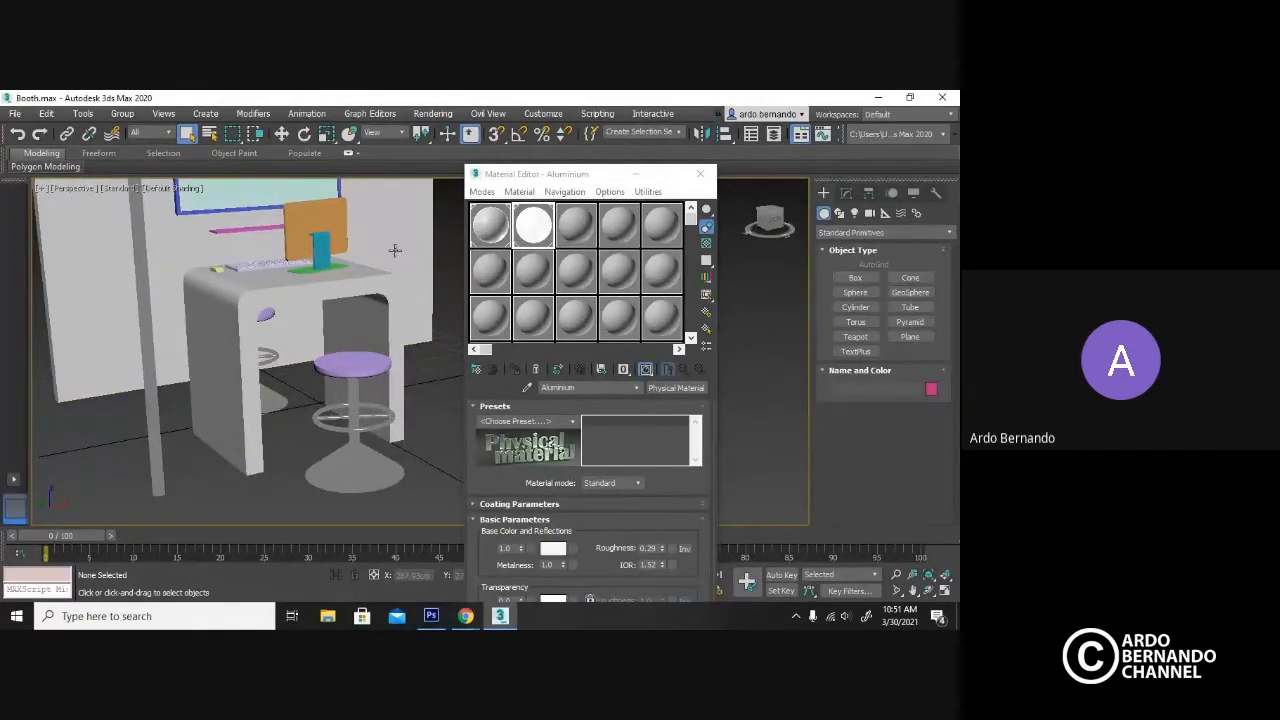
# Make the first sample slot of the second row active for the stool seats' material.
pyautogui.click(492, 262)
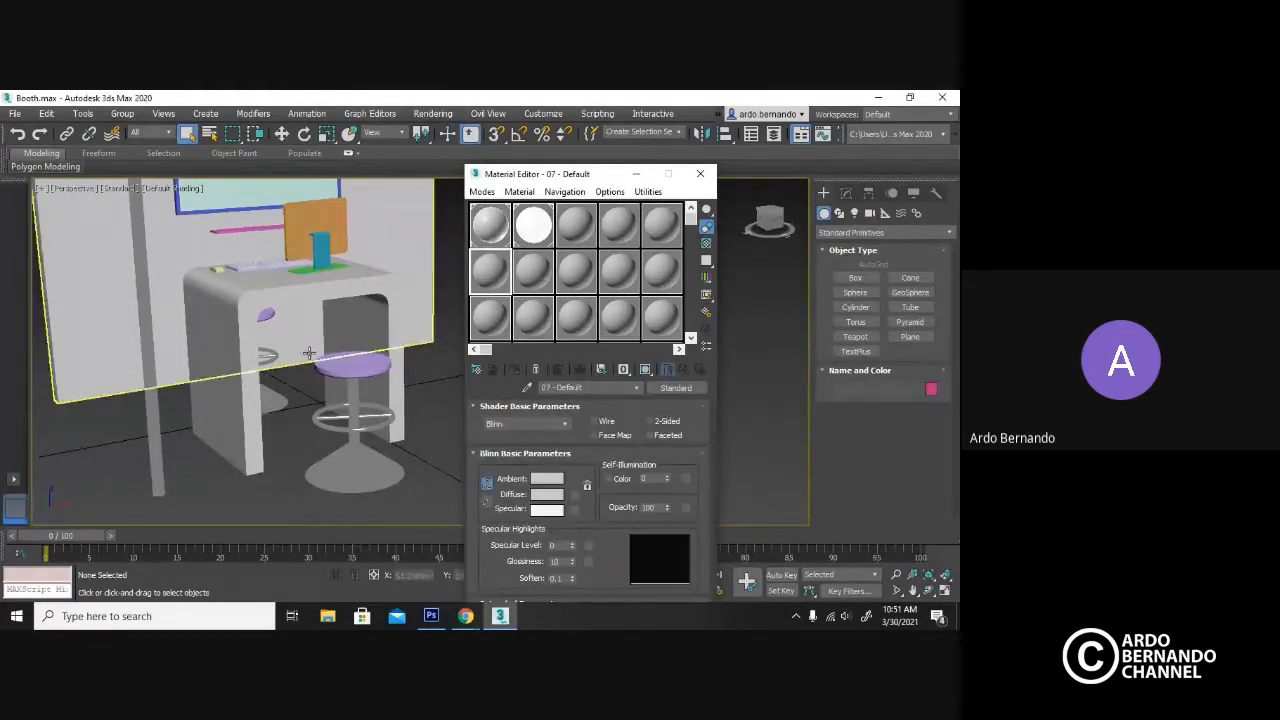
pyautogui.keyDown('alt'); pyautogui.moveTo(318, 356); pyautogui.dragTo(405, 368, button='middle'); pyautogui.keyUp('alt')
pyautogui.moveTo(275, 368); pyautogui.dragTo(347, 347, button='middle')
pyautogui.scroll(3, 347, 354)
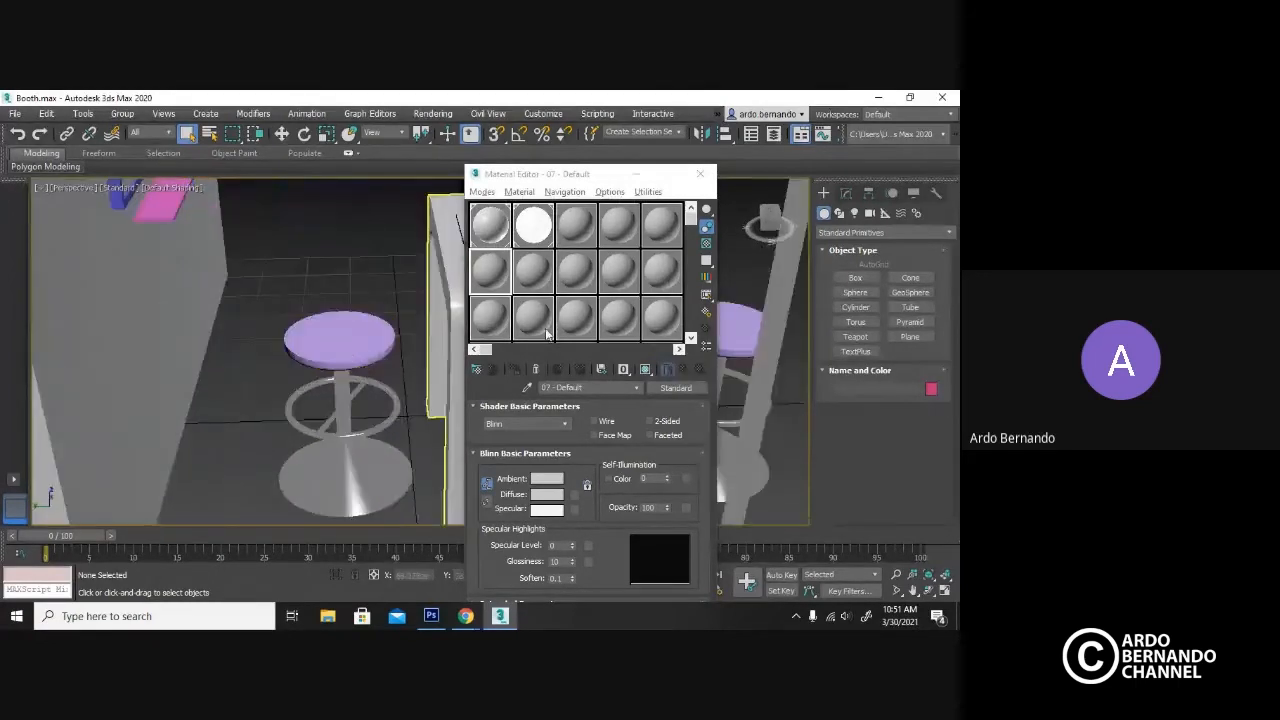
pyautogui.click(683, 389)
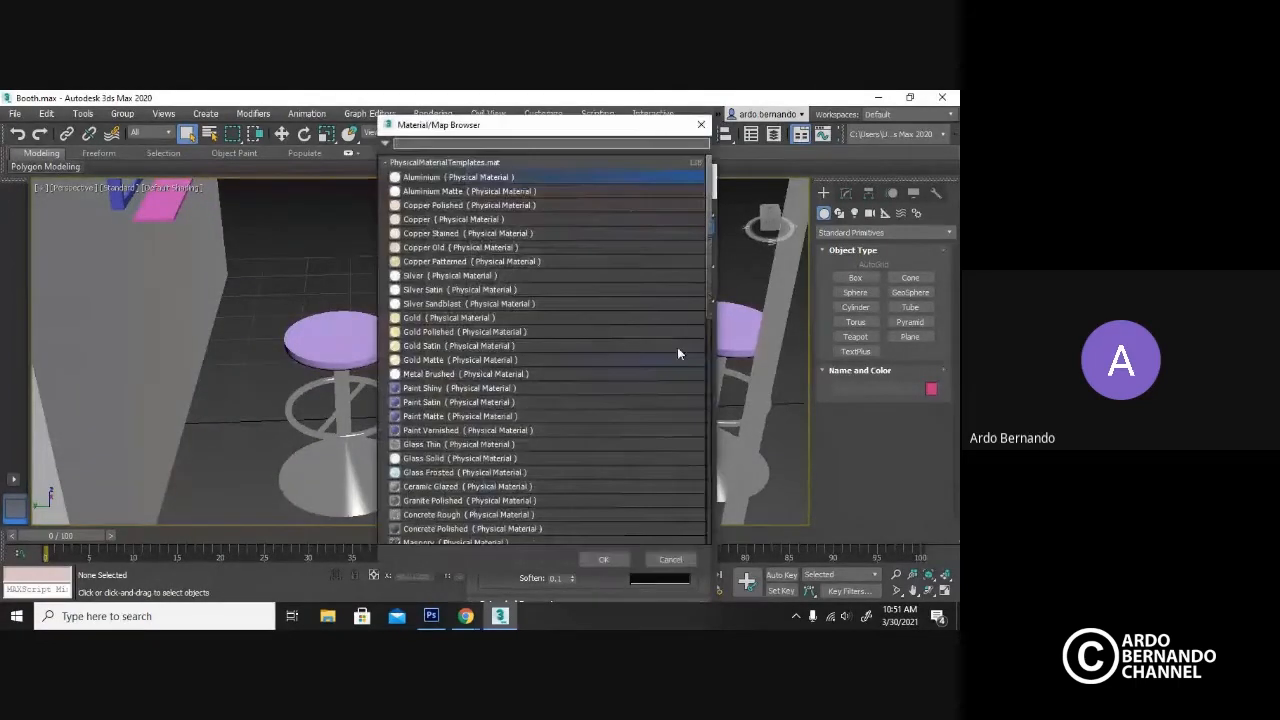
pyautogui.scroll(-2, 597, 240)
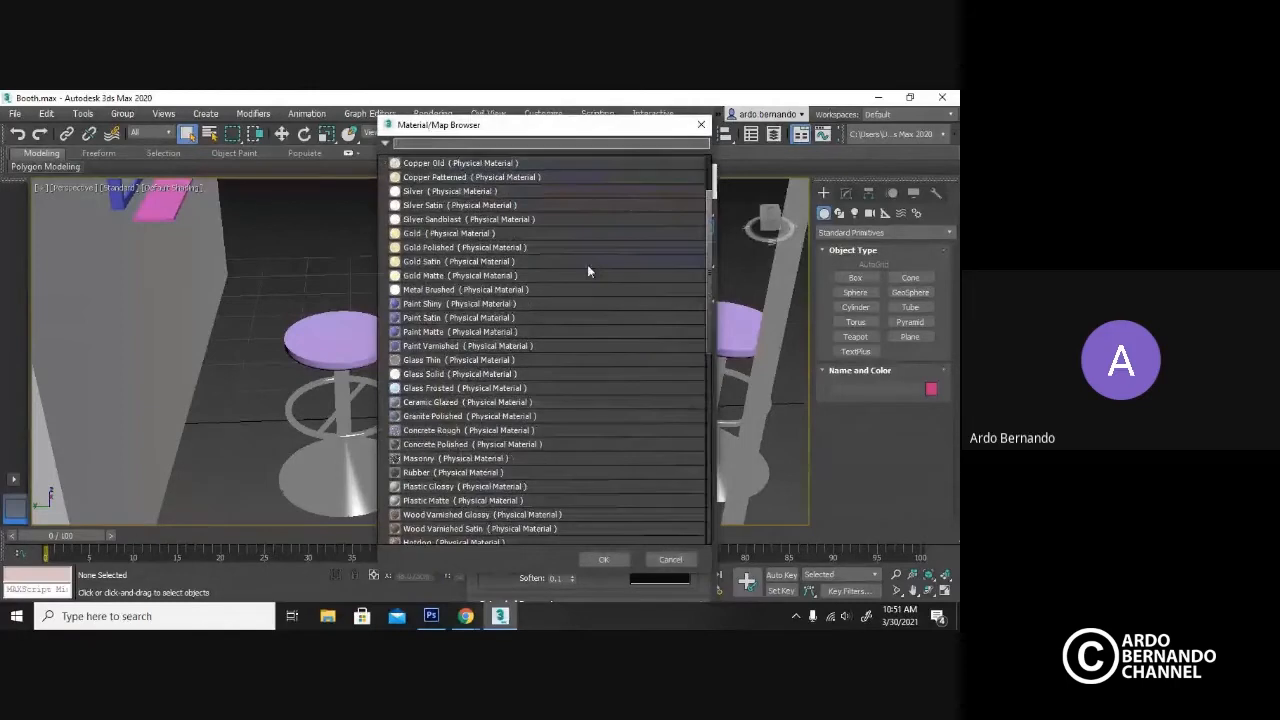
pyautogui.click(701, 124)
pyautogui.keyDown('alt'); pyautogui.moveTo(397, 357); pyautogui.dragTo(375, 392, button='middle'); pyautogui.keyUp('alt')
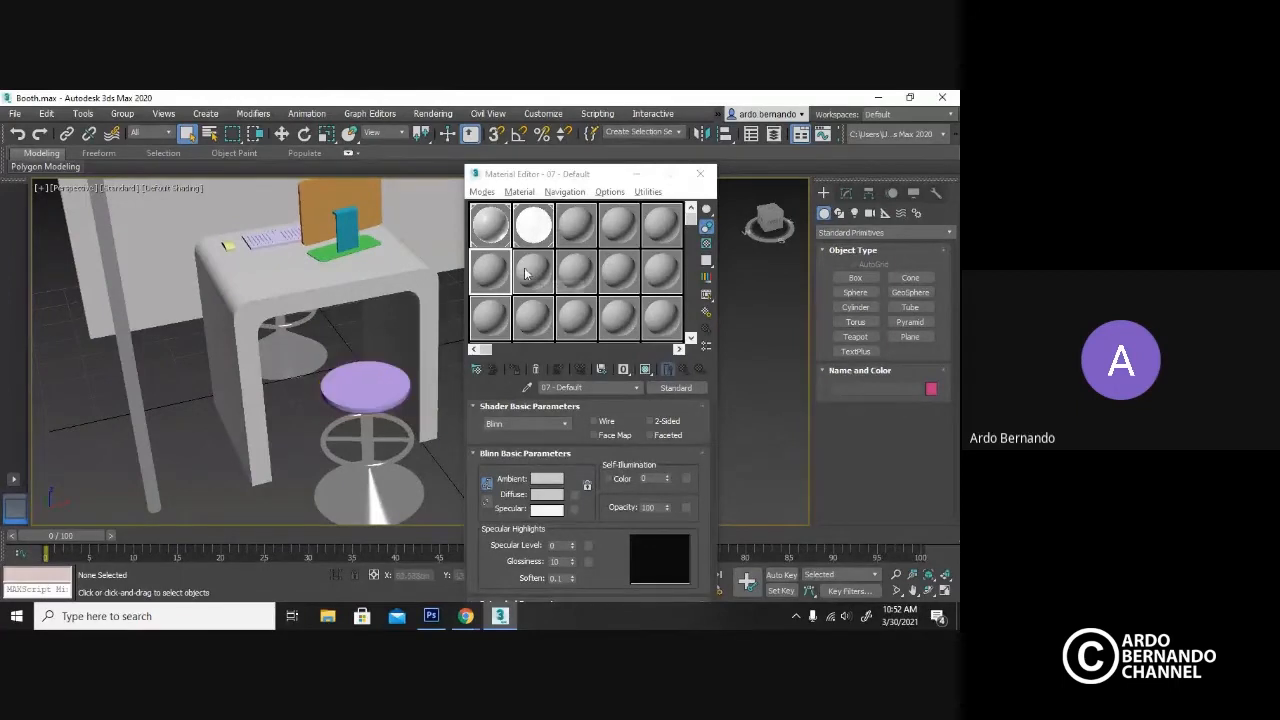
# Load the Rubber physical material from the PhysicalMaterialTemplates library into the active sample slot.
pyautogui.click(675, 387)
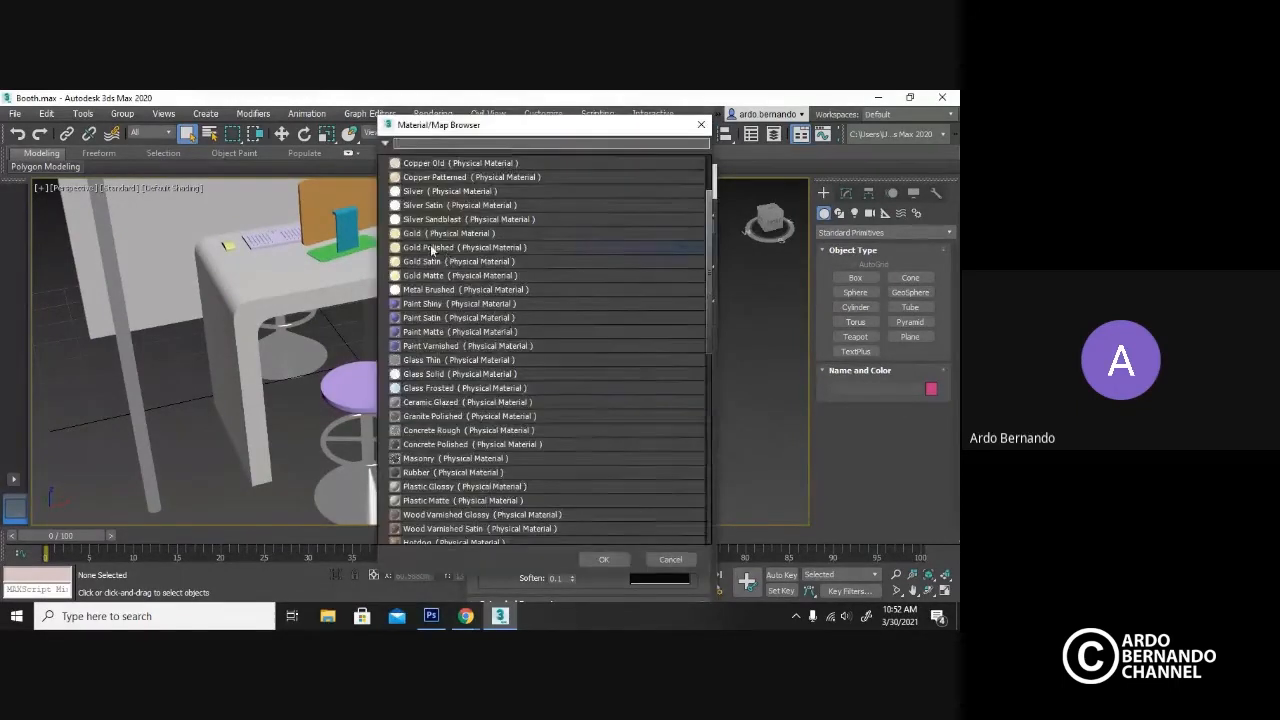
pyautogui.scroll(-2, 466, 310)
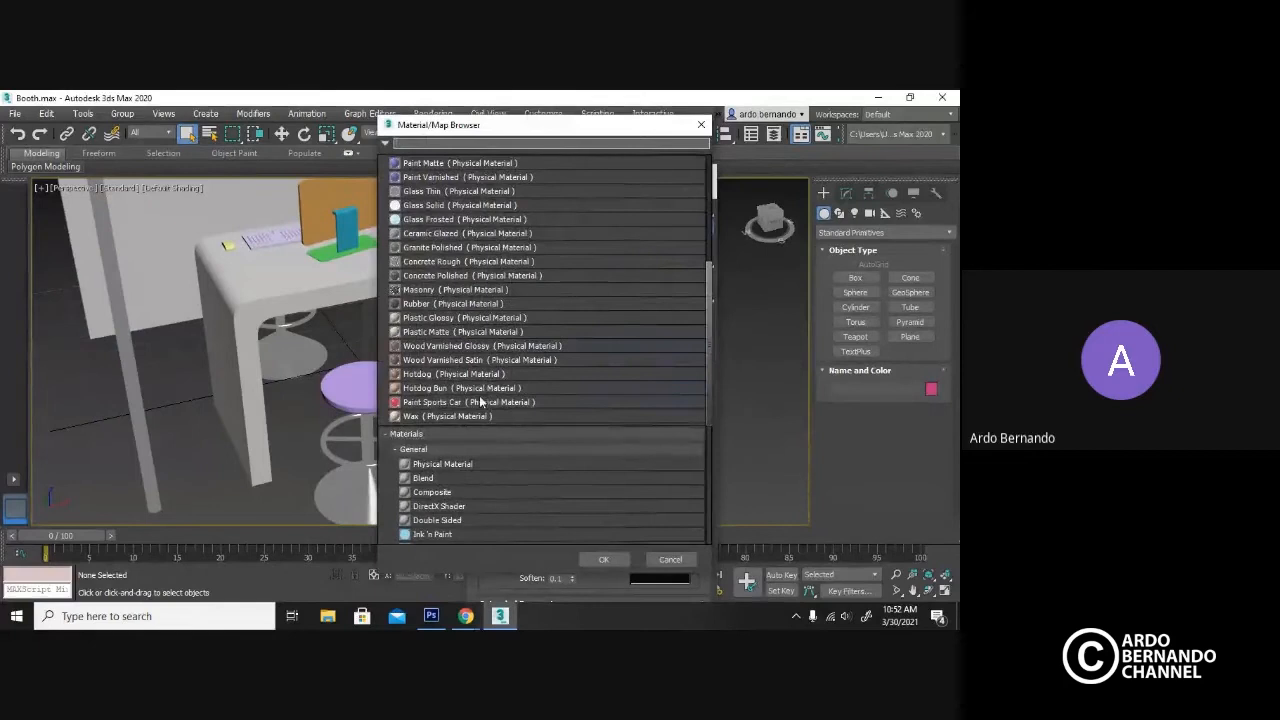
pyautogui.scroll(1, 479, 400)
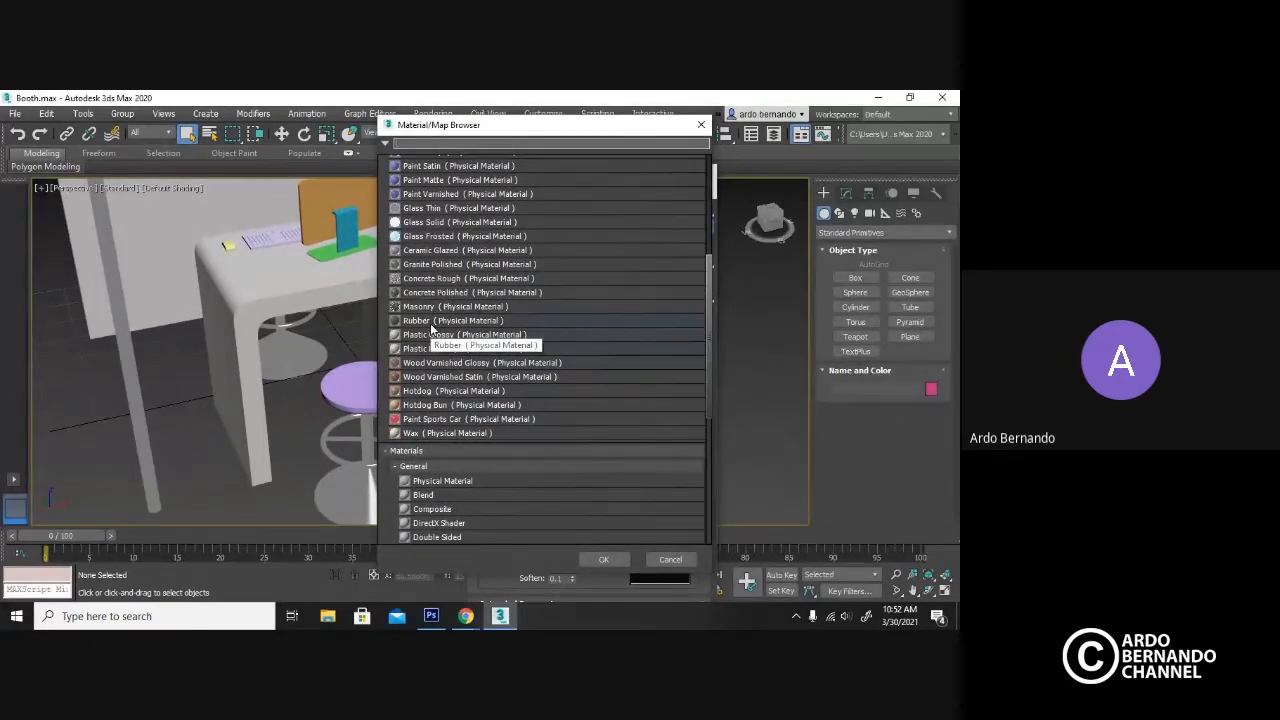
pyautogui.scroll(4, 432, 330)
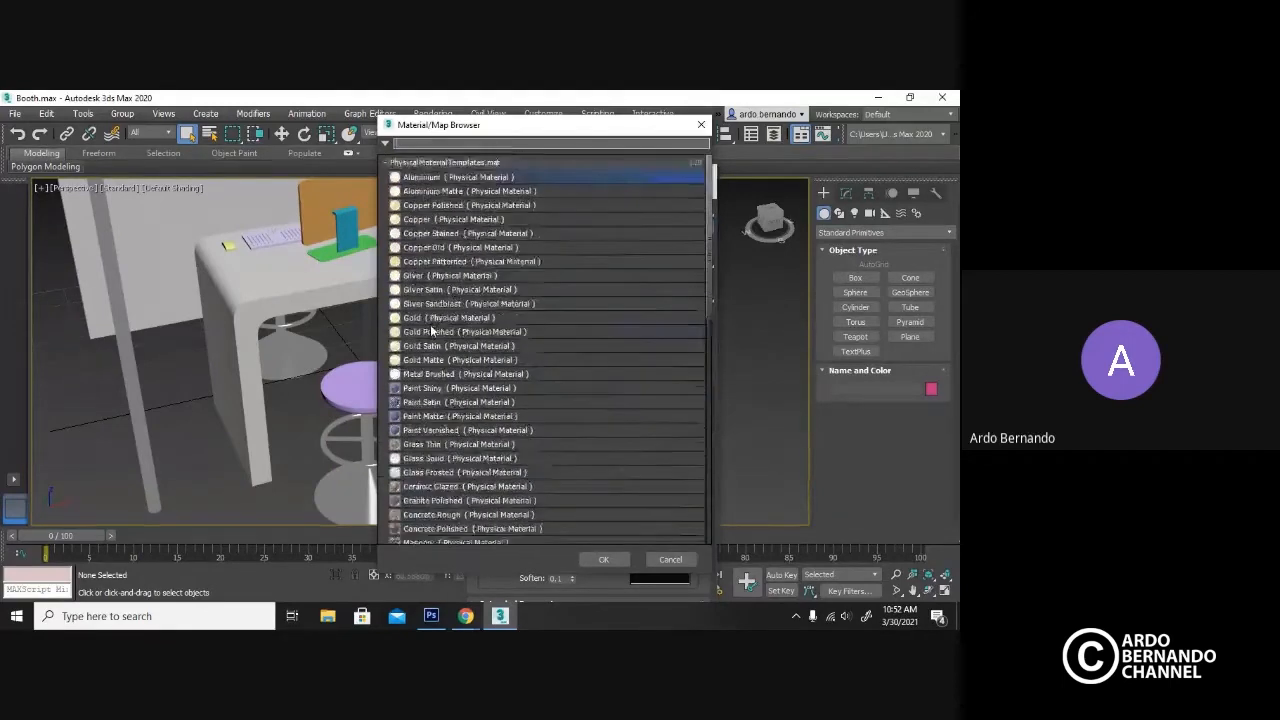
pyautogui.scroll(-3, 432, 330)
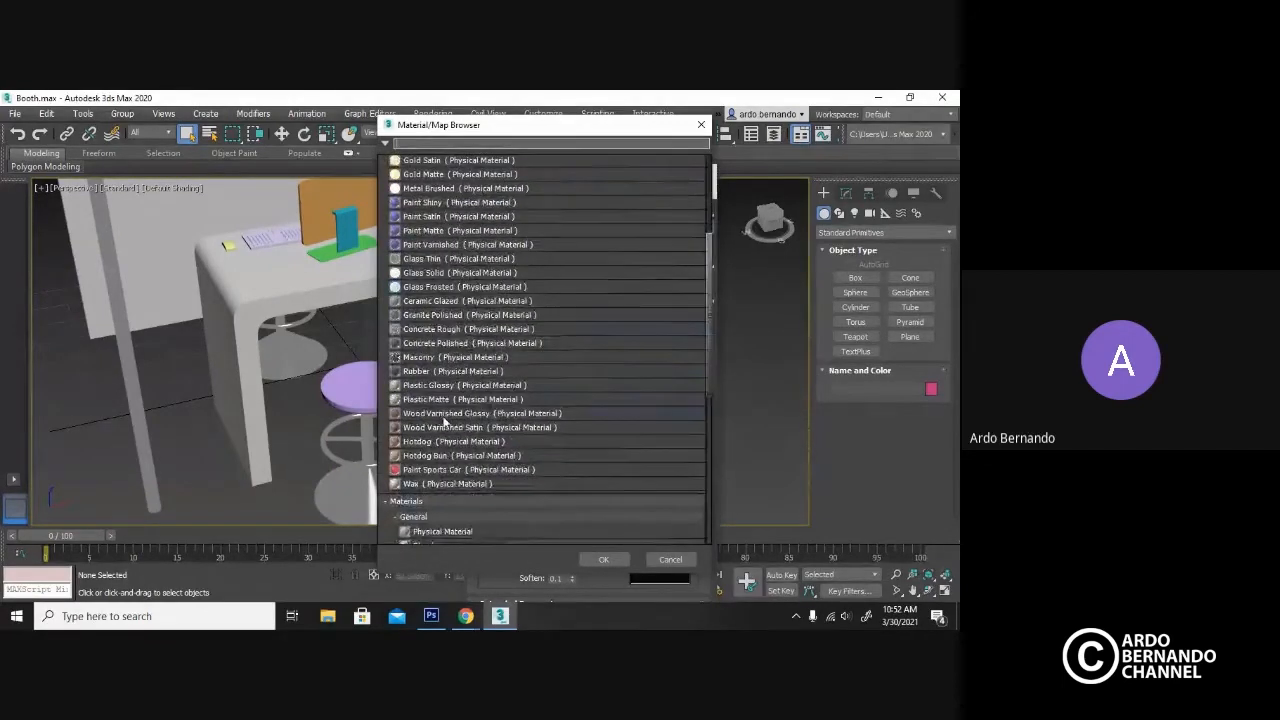
pyautogui.doubleClick(417, 372)
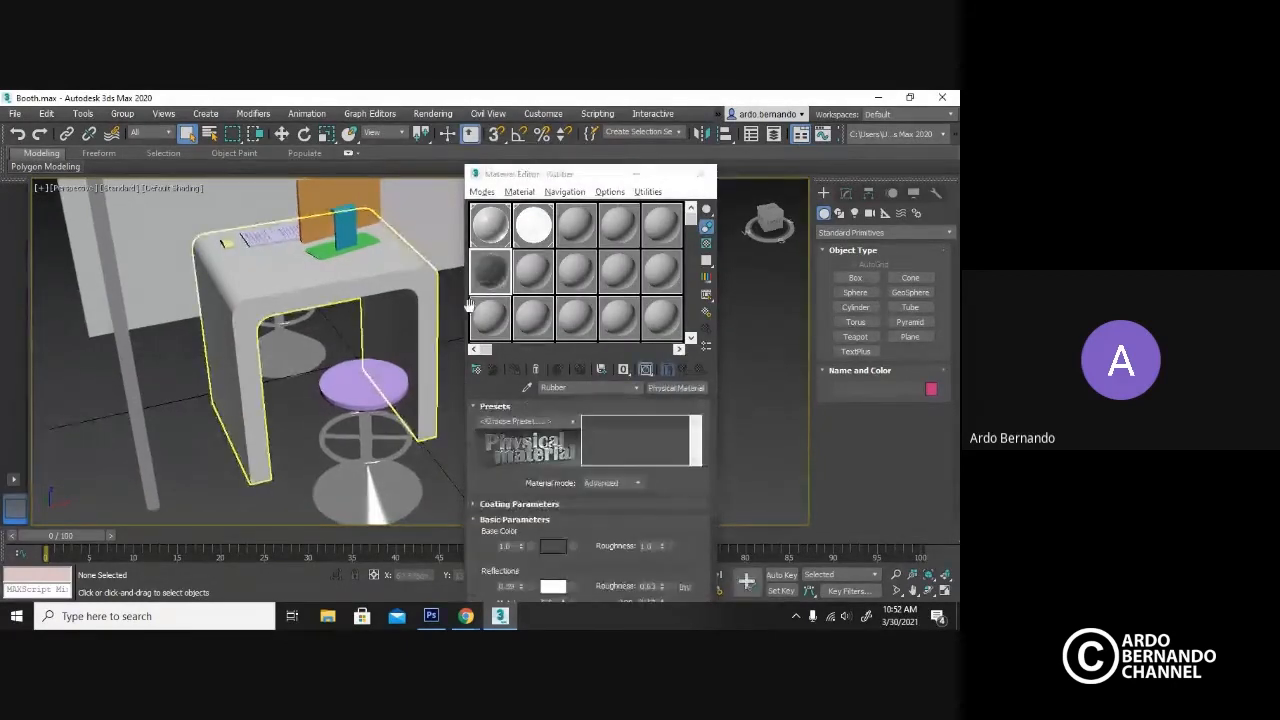
# Apply the Rubber material to the purple seats of both stools.
pyautogui.keyDown('alt'); pyautogui.moveTo(408, 351); pyautogui.dragTo(325, 356, button='middle'); pyautogui.keyUp('alt')
pyautogui.moveTo(485, 283); pyautogui.dragTo(368, 396)
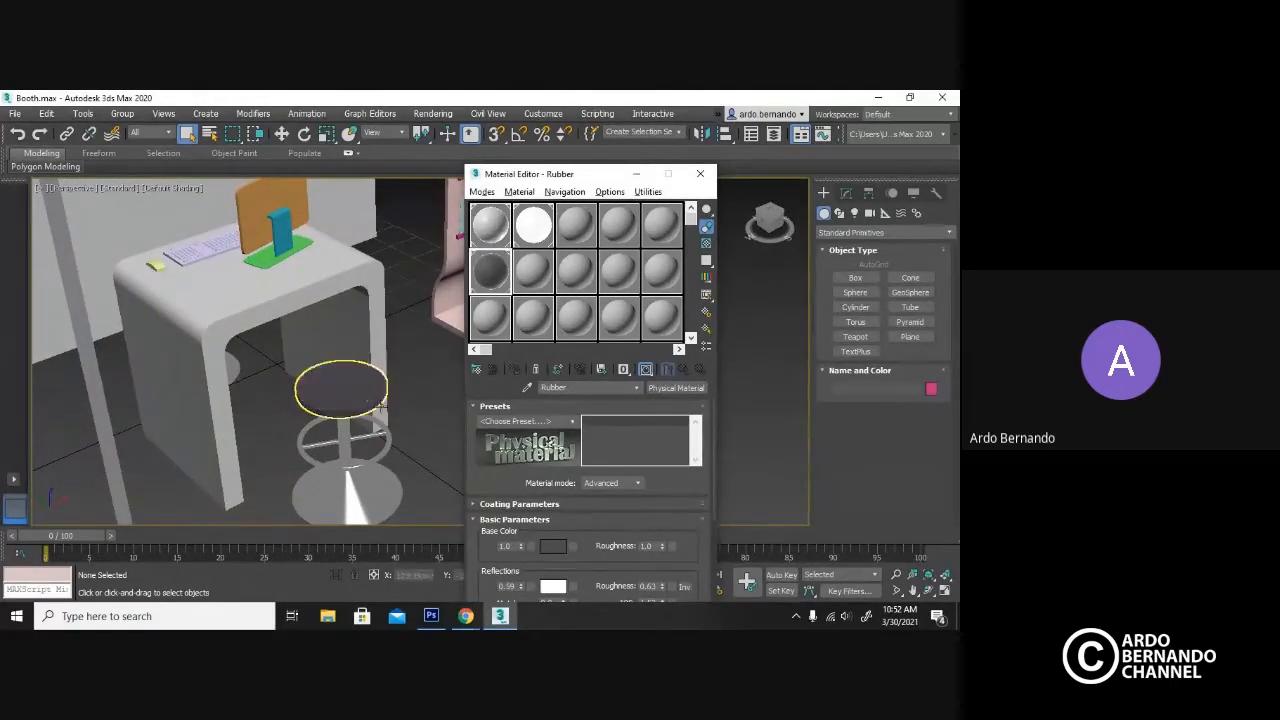
pyautogui.keyDown('alt'); pyautogui.moveTo(270, 402); pyautogui.dragTo(365, 390, button='middle'); pyautogui.keyUp('alt')
pyautogui.moveTo(490, 278); pyautogui.dragTo(297, 349)
pyautogui.keyDown('alt'); pyautogui.moveTo(297, 350); pyautogui.dragTo(402, 373, button='middle'); pyautogui.keyUp('alt')
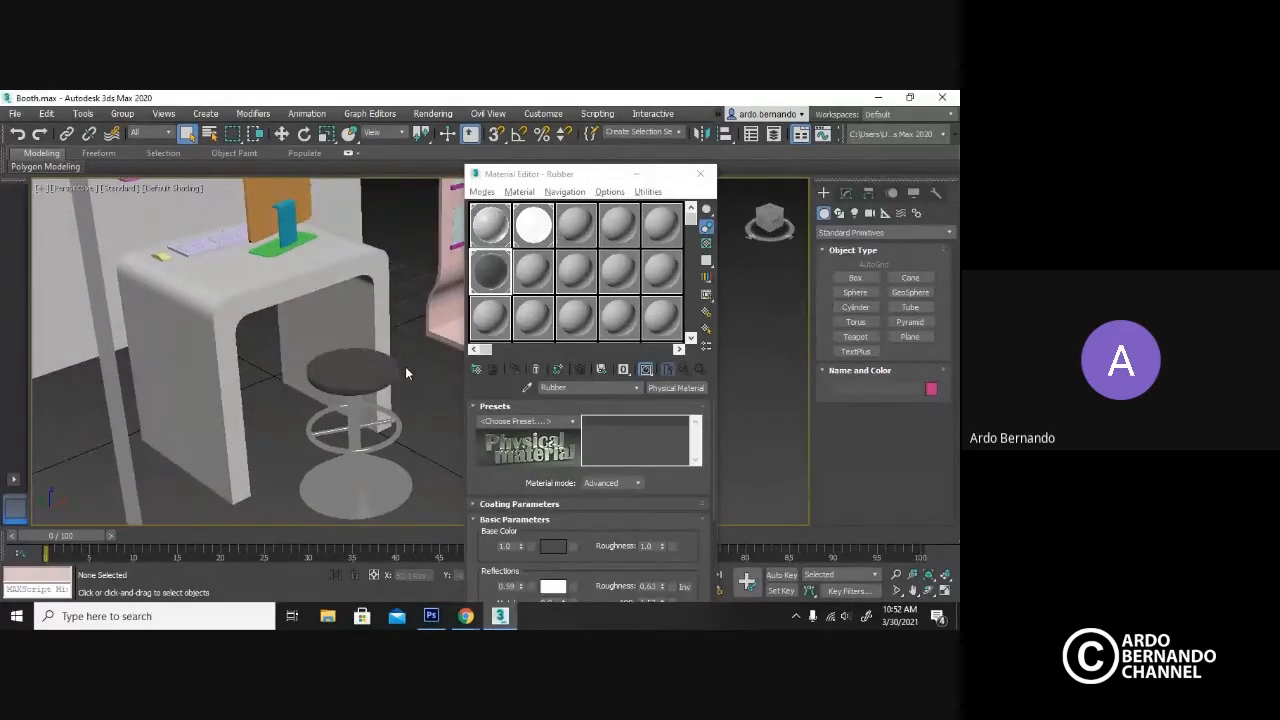
pyautogui.keyDown('alt'); pyautogui.moveTo(410, 380); pyautogui.dragTo(421, 380, button='middle'); pyautogui.keyUp('alt')
pyautogui.moveTo(423, 374)
pyautogui.keyDown('alt'); pyautogui.mouseDown(button='middle')
pyautogui.moveTo(380, 366)
pyautogui.moveTo(400, 368)
pyautogui.mouseUp(button='middle'); pyautogui.keyUp('alt')
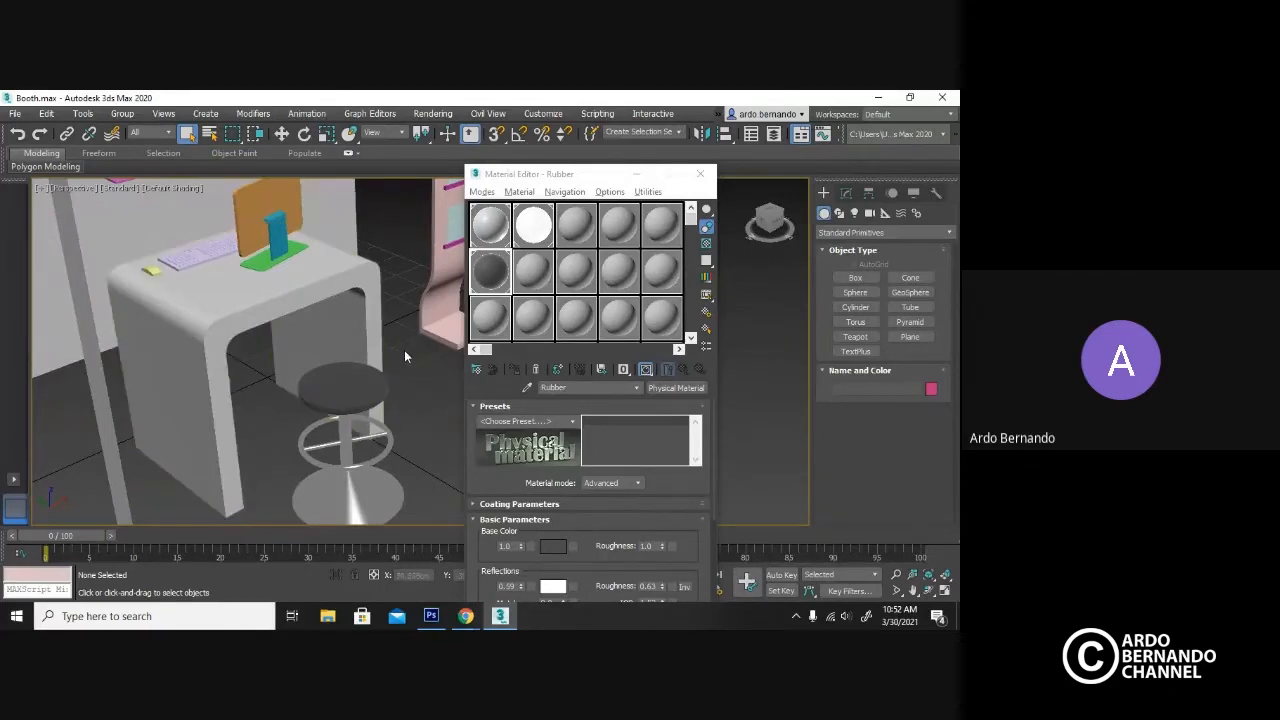
pyautogui.keyDown('alt'); pyautogui.moveTo(400, 353); pyautogui.dragTo(405, 351, button='middle'); pyautogui.keyUp('alt')
# Set the Rubber base color to pure red, with red at 1.0 and green and blue at 0.0.
pyautogui.click(491, 277)
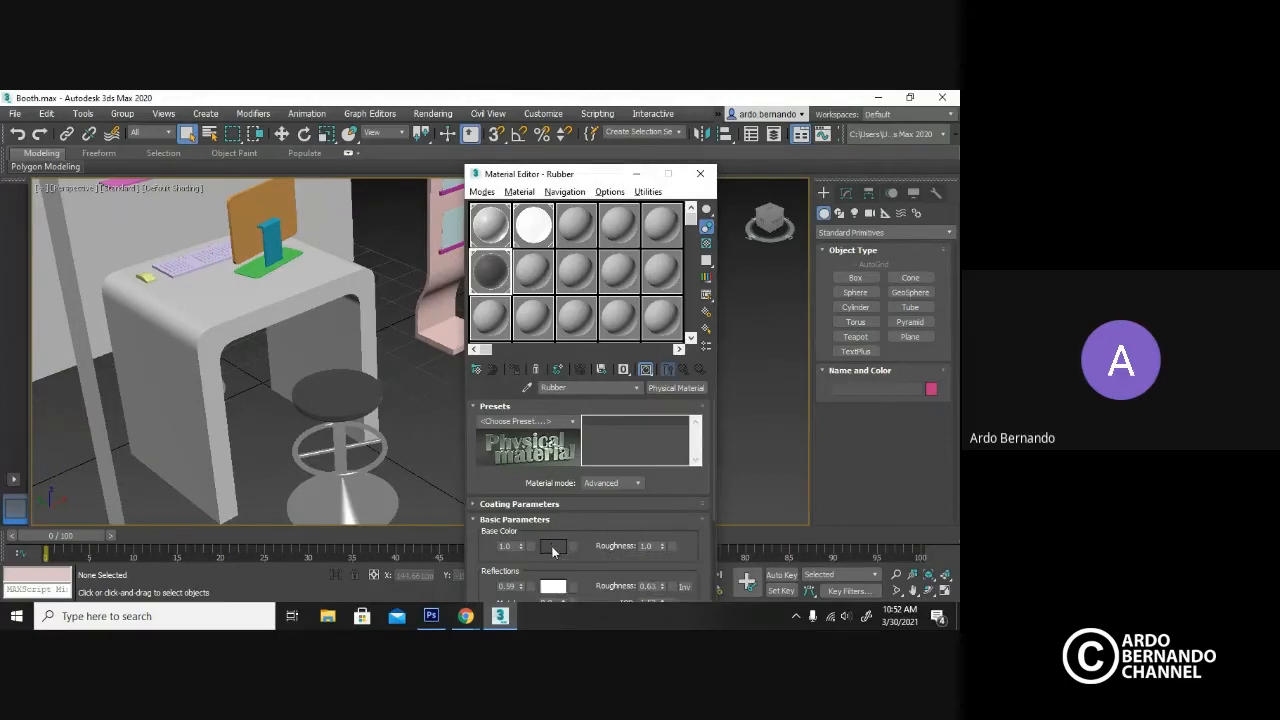
pyautogui.click(553, 547)
pyautogui.moveTo(508, 183); pyautogui.dragTo(545, 183)
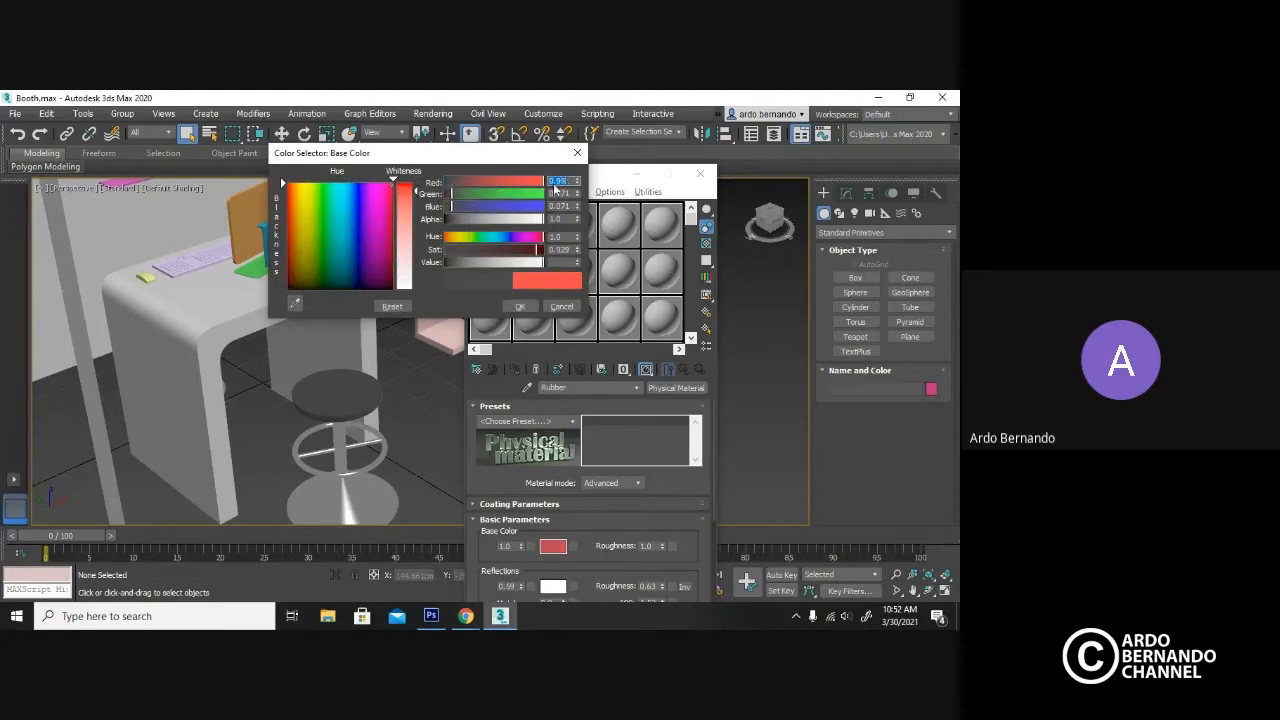
pyautogui.moveTo(537, 251); pyautogui.dragTo(562, 257)
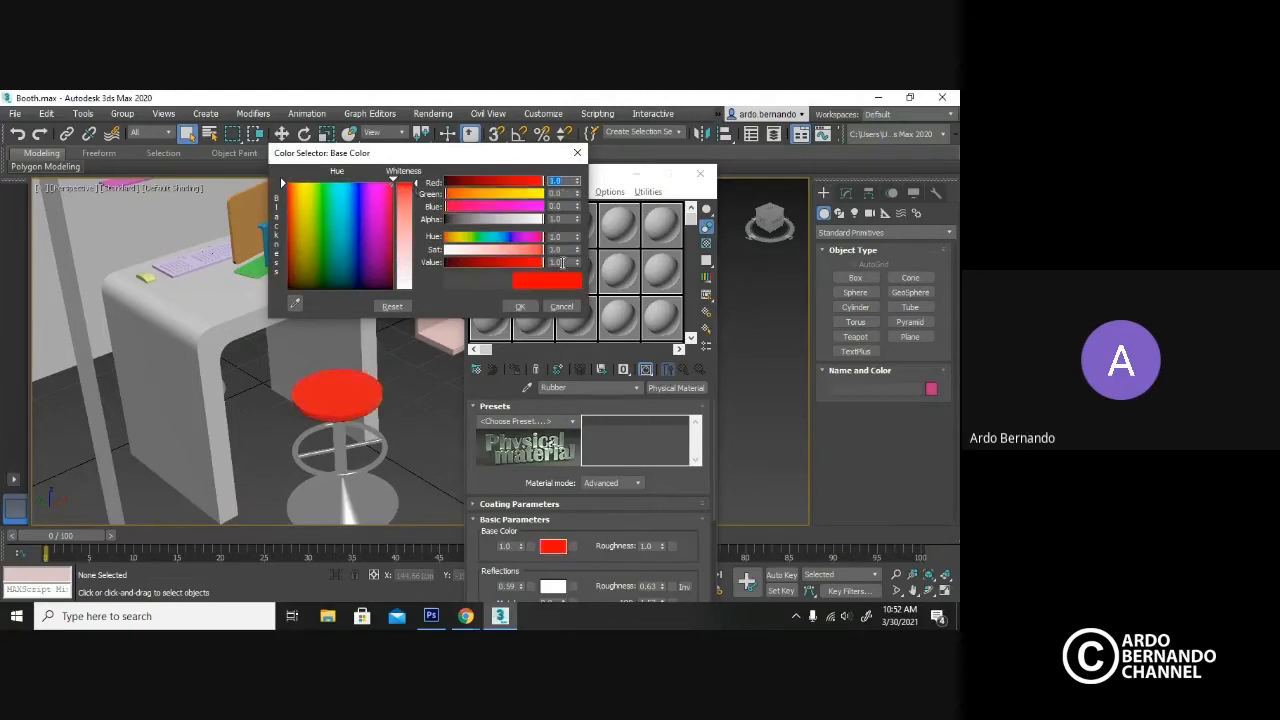
pyautogui.click(521, 306)
# Load the Plastic Matte physical material into the second sample slot of the second row.
pyautogui.scroll(-4, 405, 443)
pyautogui.keyDown('alt'); pyautogui.moveTo(405, 442); pyautogui.dragTo(362, 392, button='middle'); pyautogui.keyUp('alt')
pyautogui.scroll(6, 362, 392)
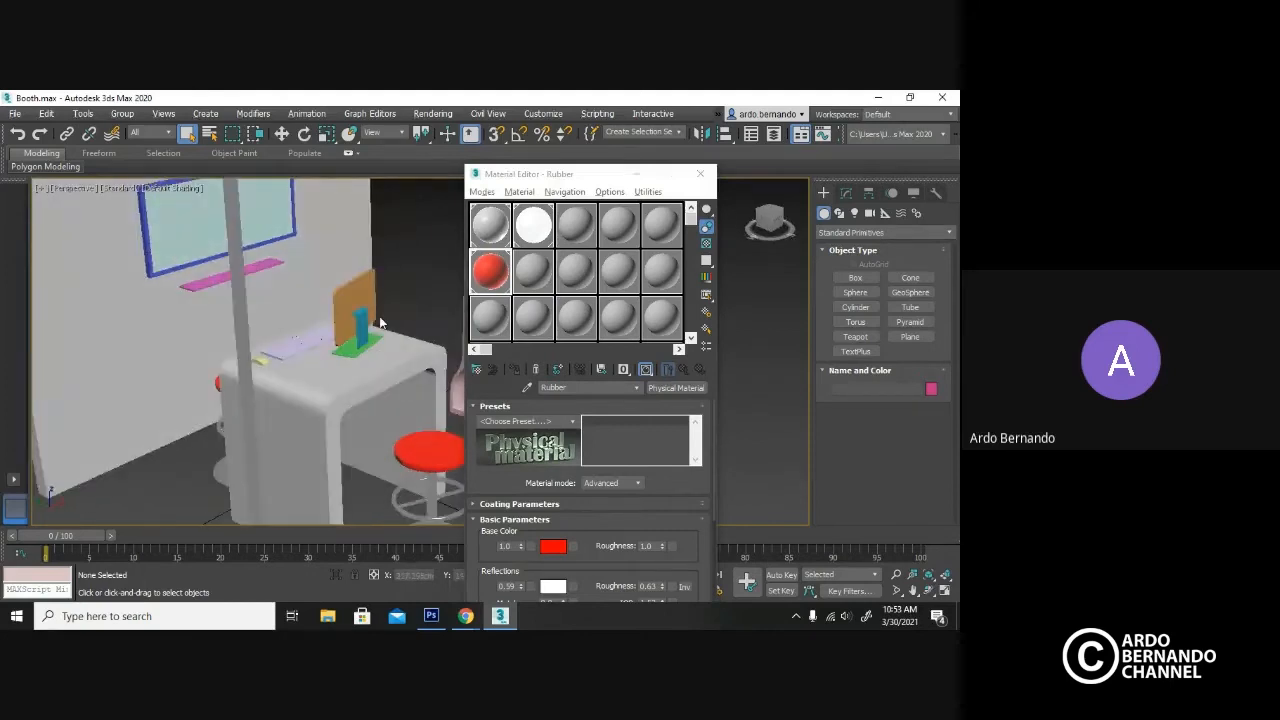
pyautogui.click(541, 273)
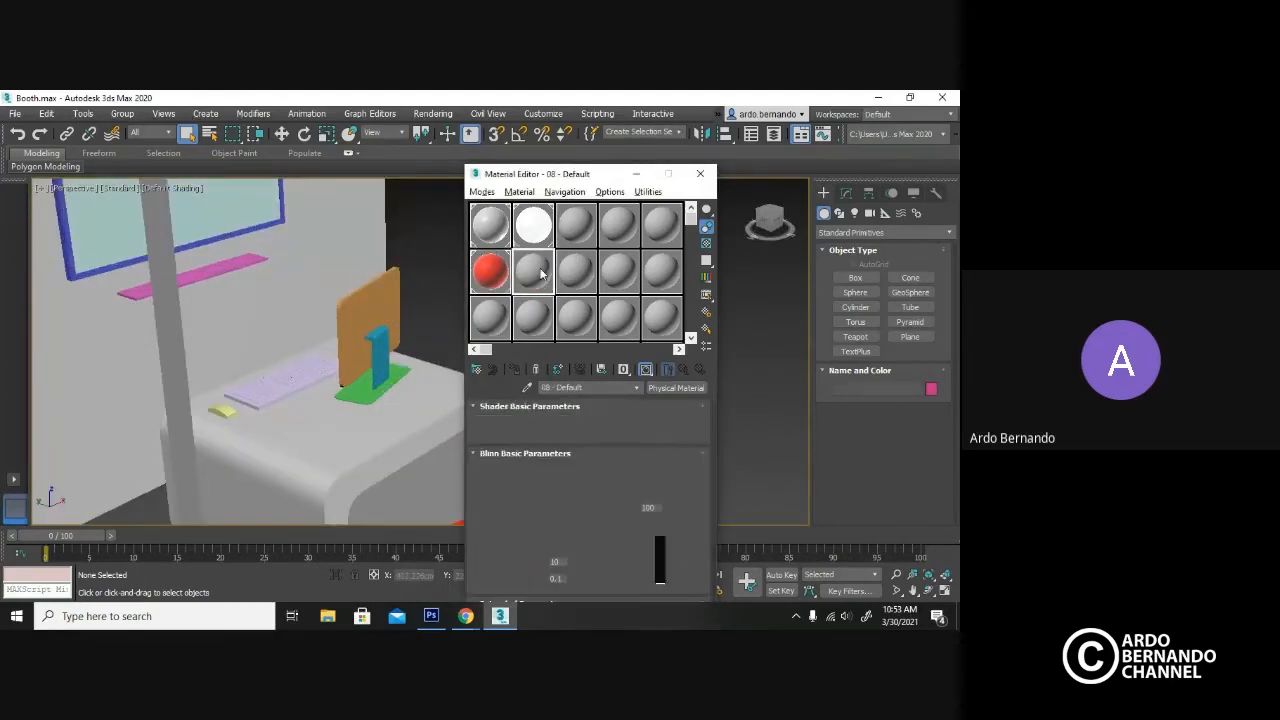
pyautogui.click(662, 389)
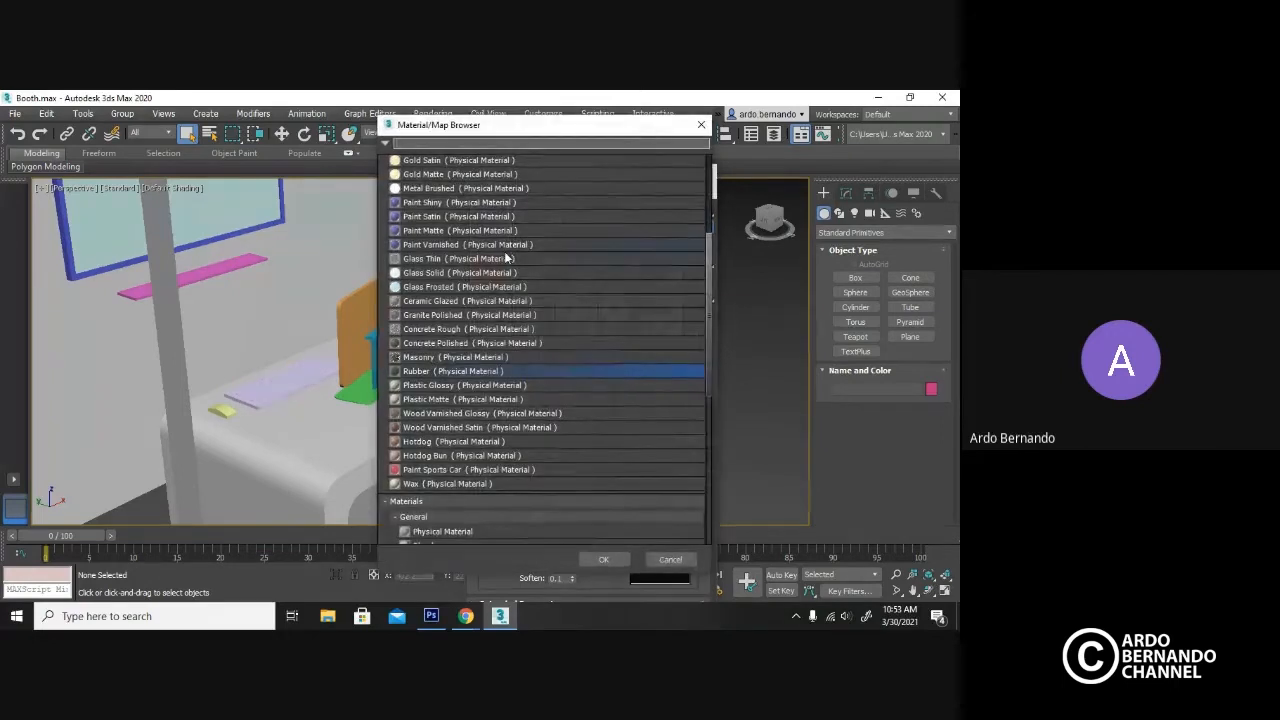
pyautogui.scroll(-1, 490, 275)
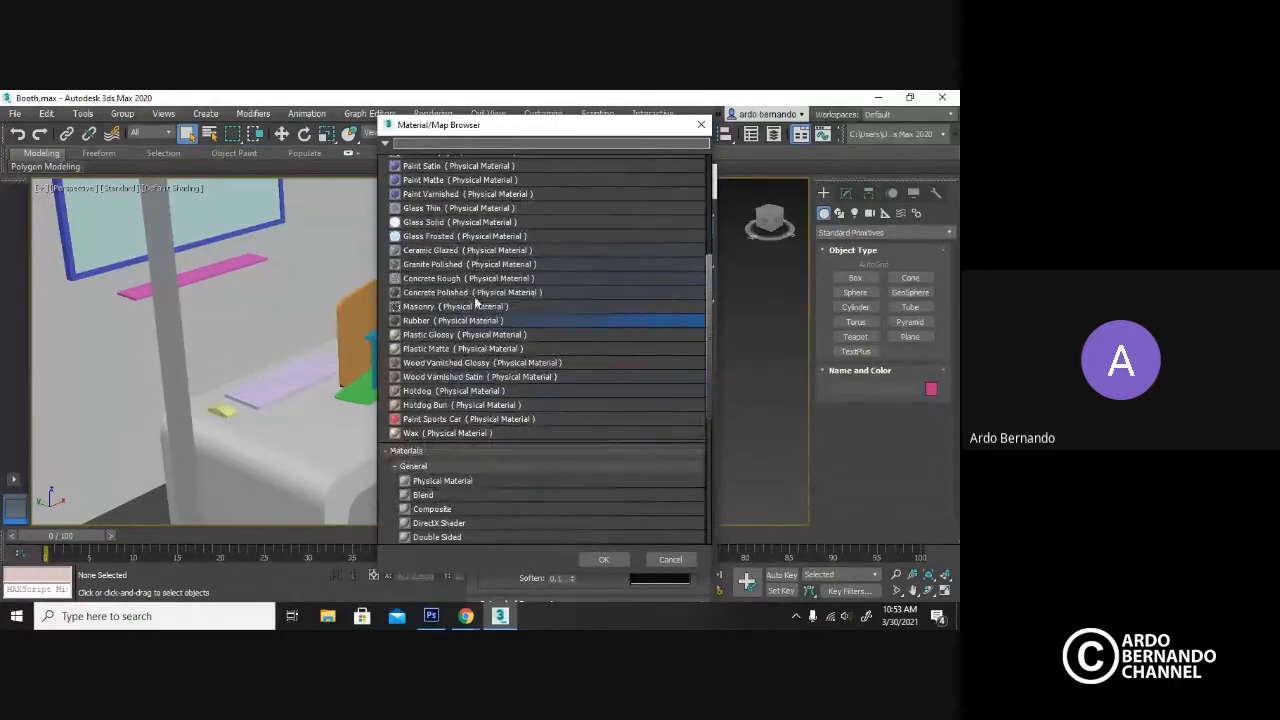
pyautogui.click(438, 338)
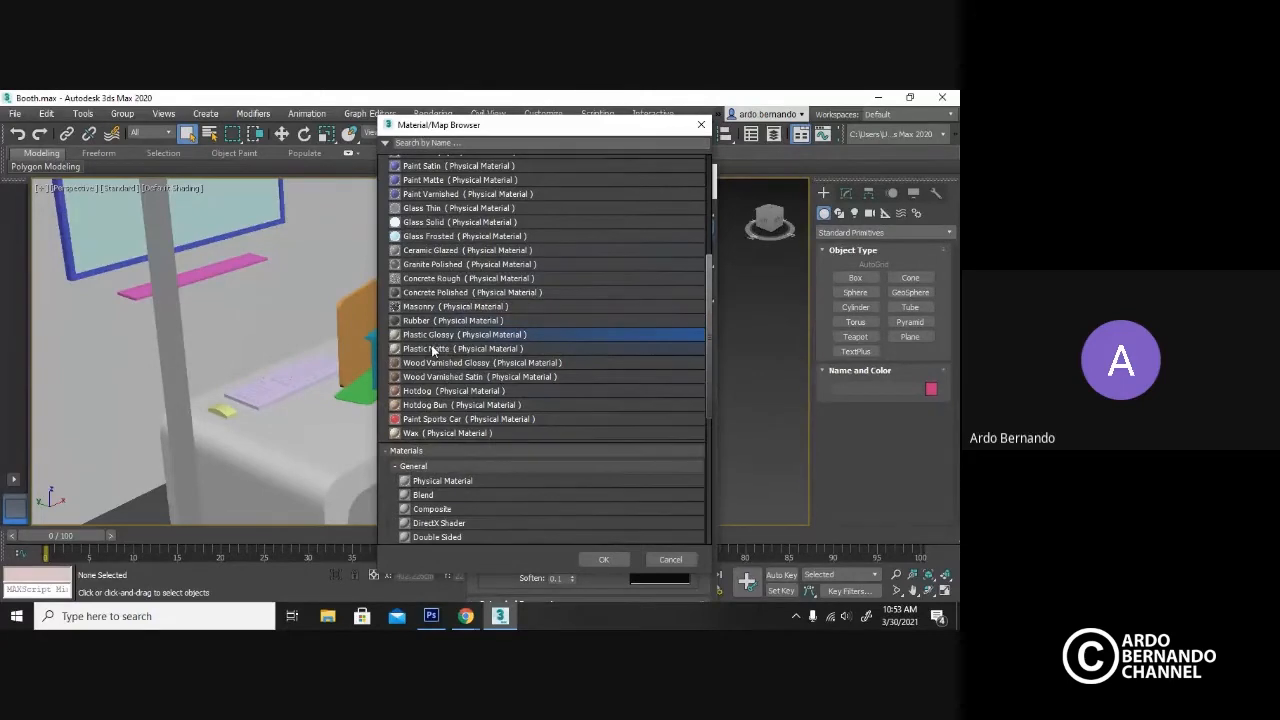
pyautogui.click(420, 350)
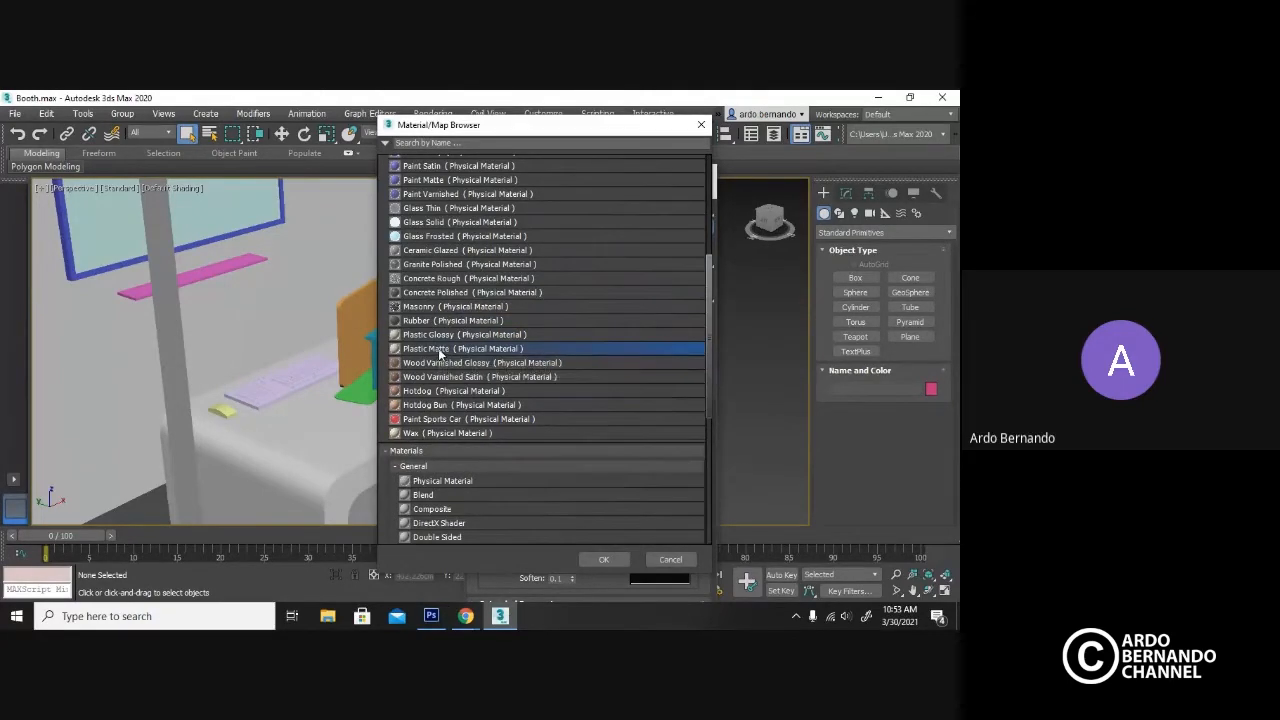
pyautogui.click(435, 337)
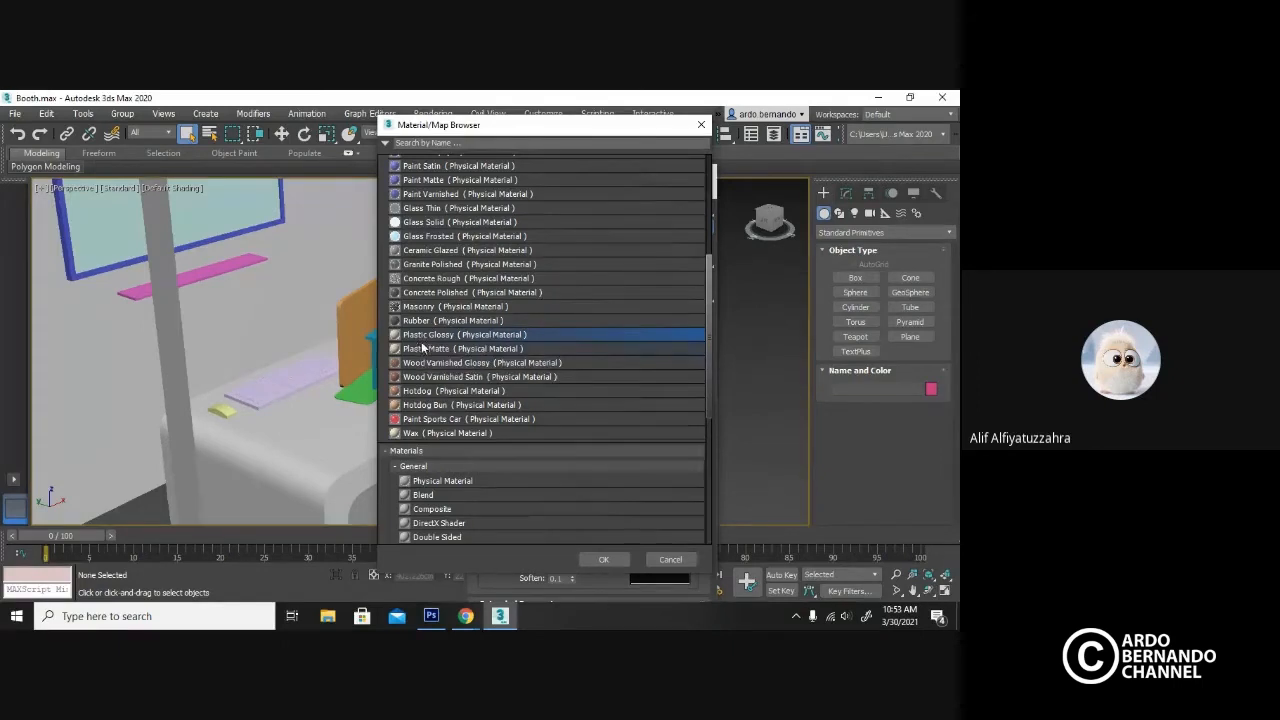
pyautogui.click(440, 349)
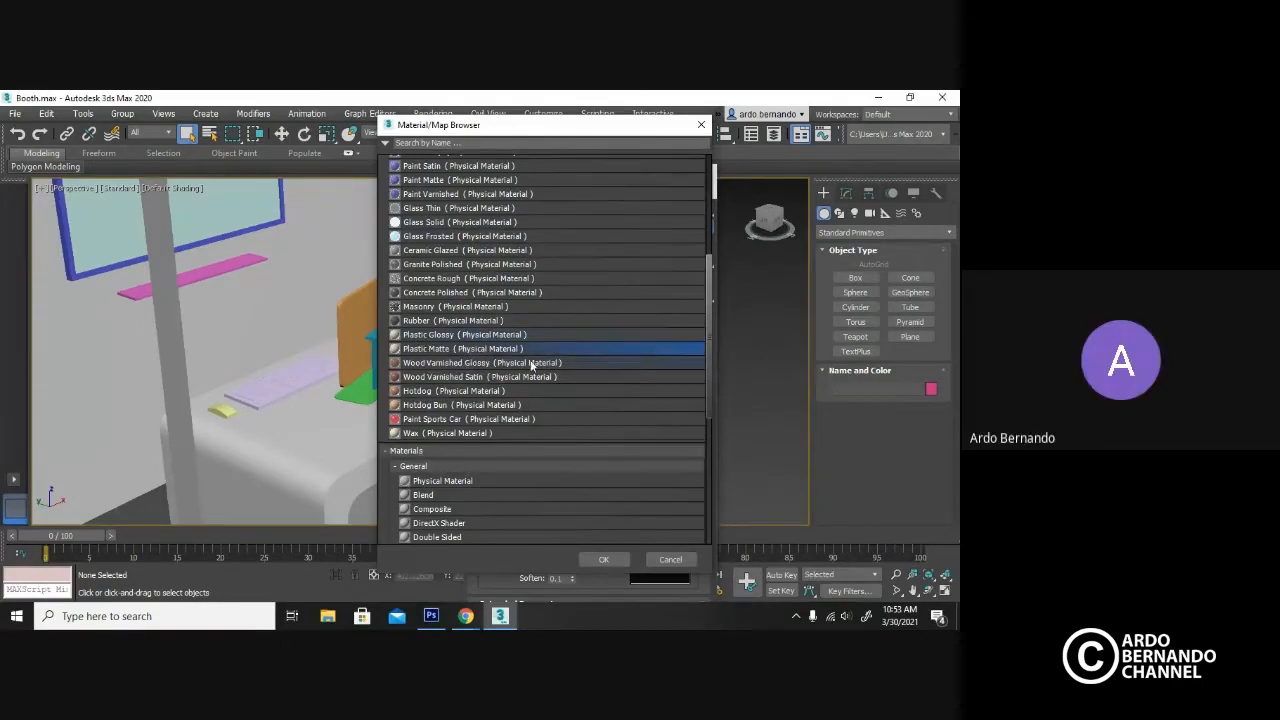
pyautogui.click(605, 560)
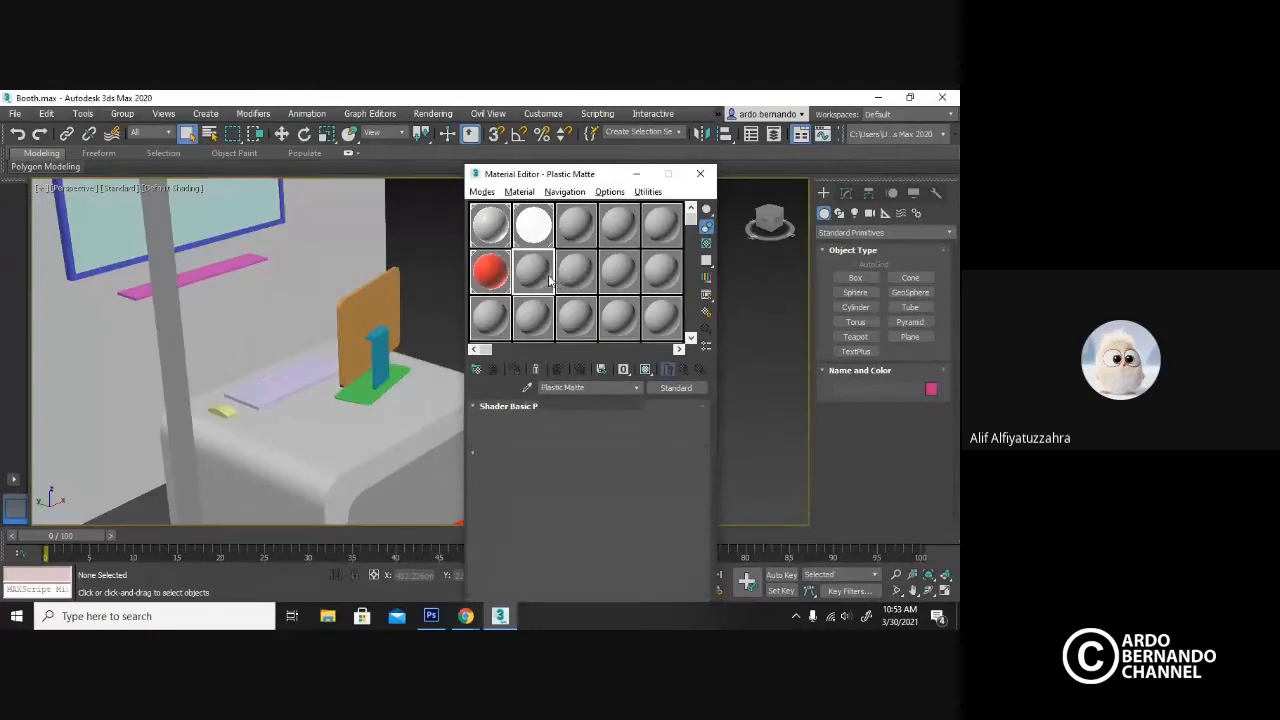
# Apply the Plastic Matte material to the computer monitor's orange back, blue stand and green foot plate.
pyautogui.moveTo(527, 281); pyautogui.dragTo(390, 315)
pyautogui.moveTo(533, 276); pyautogui.dragTo(381, 340)
pyautogui.moveTo(548, 280); pyautogui.dragTo(410, 375)
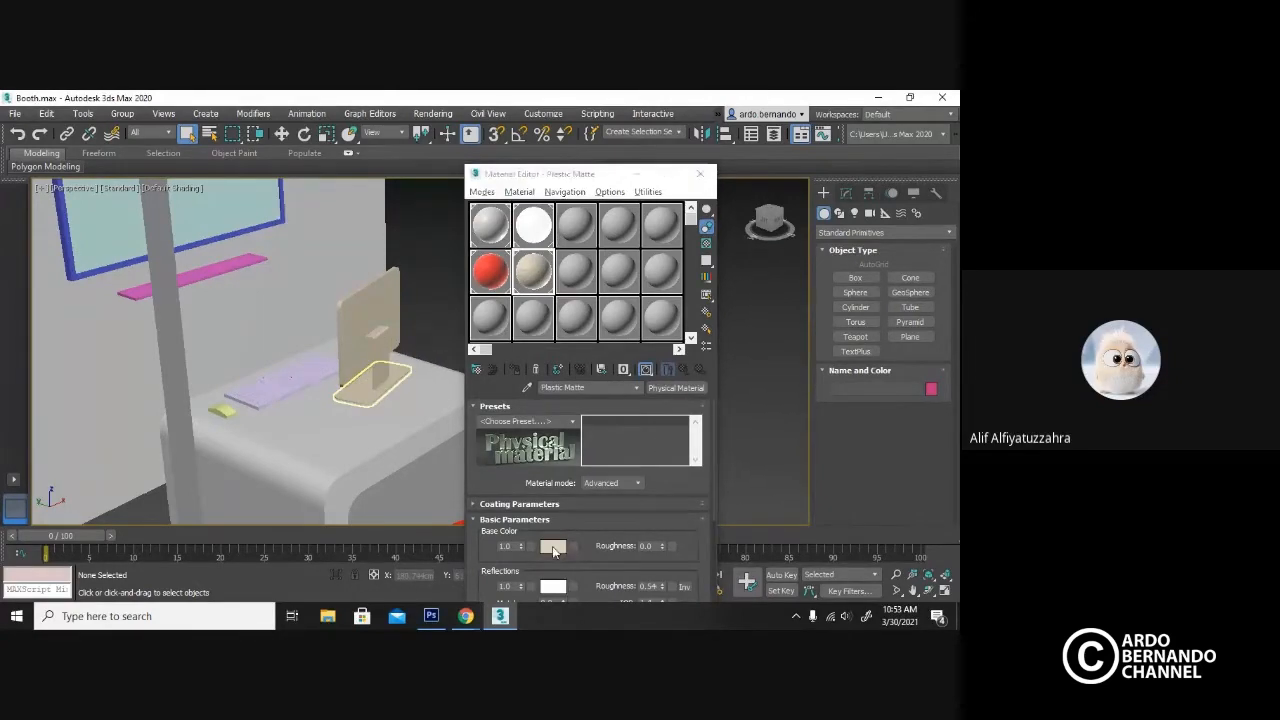
pyautogui.click(558, 550)
pyautogui.click(565, 316)
# Apply the Plastic Matte material to the keyboard and mouse on the desk.
pyautogui.keyDown('alt'); pyautogui.moveTo(388, 353); pyautogui.dragTo(579, 267, button='middle'); pyautogui.keyUp('alt')
pyautogui.moveTo(540, 268); pyautogui.dragTo(357, 352)
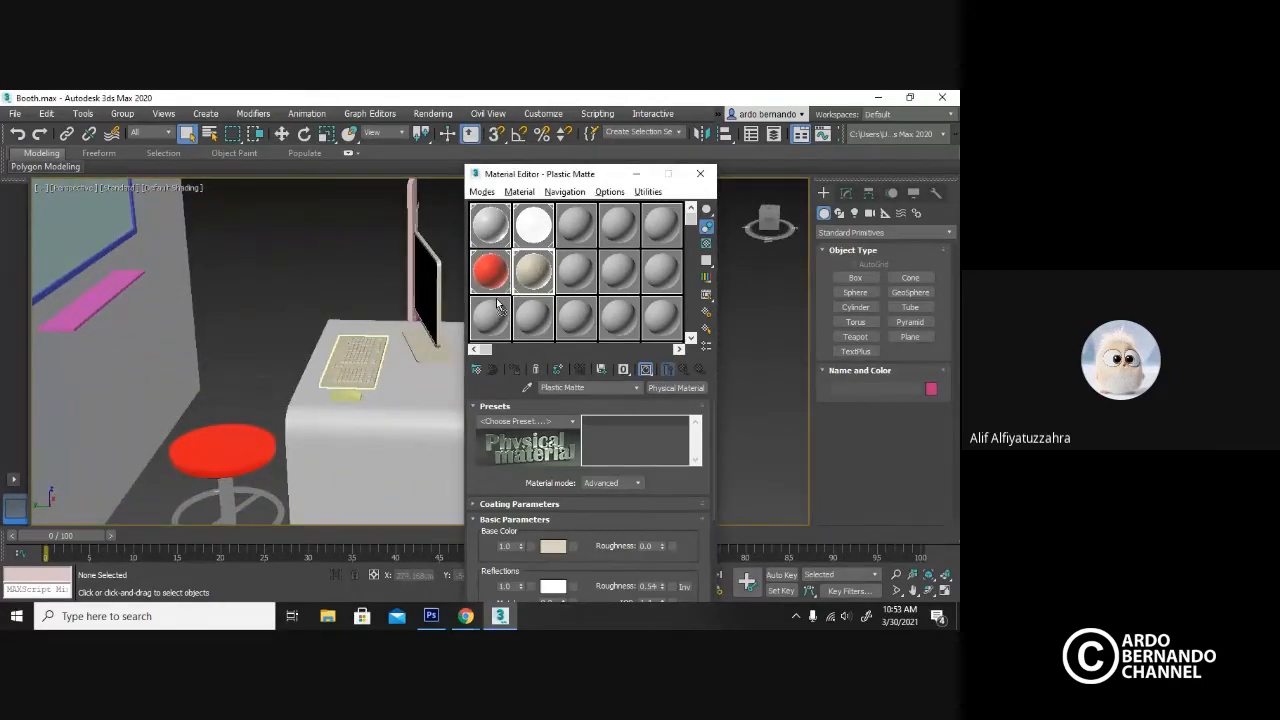
pyautogui.moveTo(344, 397); pyautogui.dragTo(346, 397)
# Load the Paint Varnished physical material into the first sample slot of the third row.
pyautogui.keyDown('alt'); pyautogui.moveTo(374, 386); pyautogui.dragTo(430, 330, button='middle'); pyautogui.keyUp('alt')
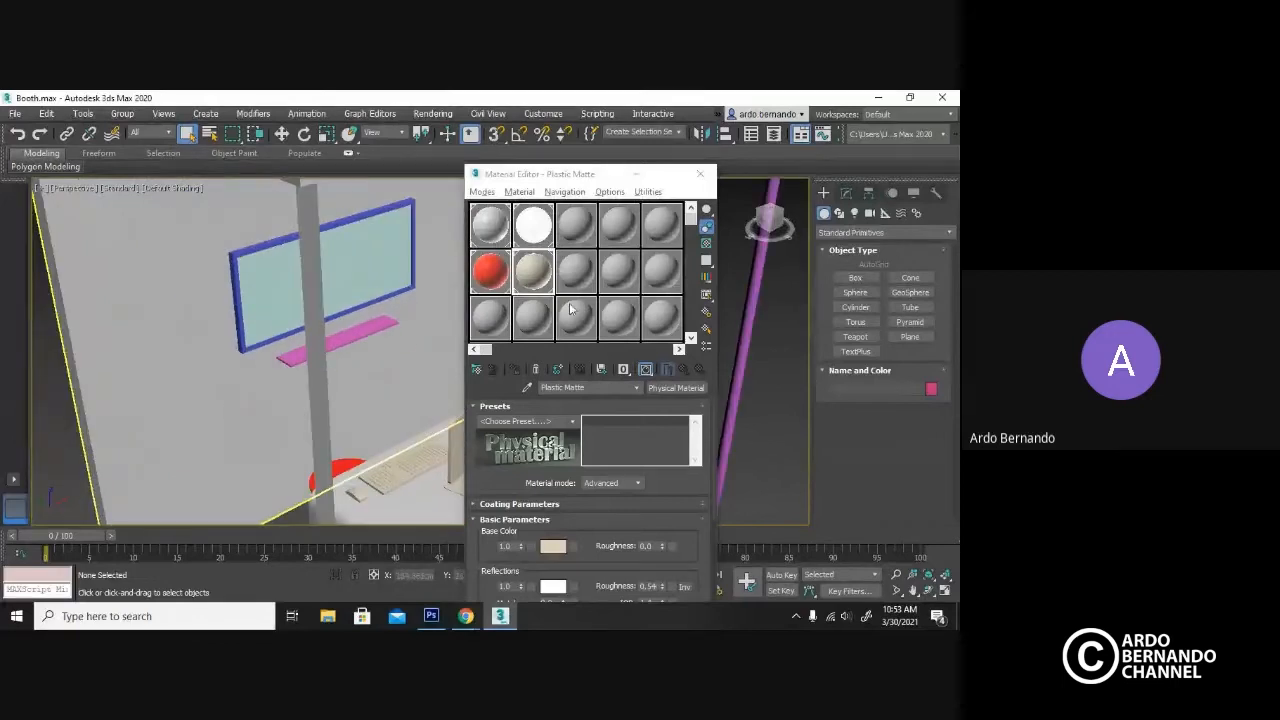
pyautogui.click(493, 317)
pyautogui.keyDown('alt'); pyautogui.moveTo(363, 363); pyautogui.dragTo(288, 268, button='middle'); pyautogui.keyUp('alt')
pyautogui.scroll(6, 354, 236)
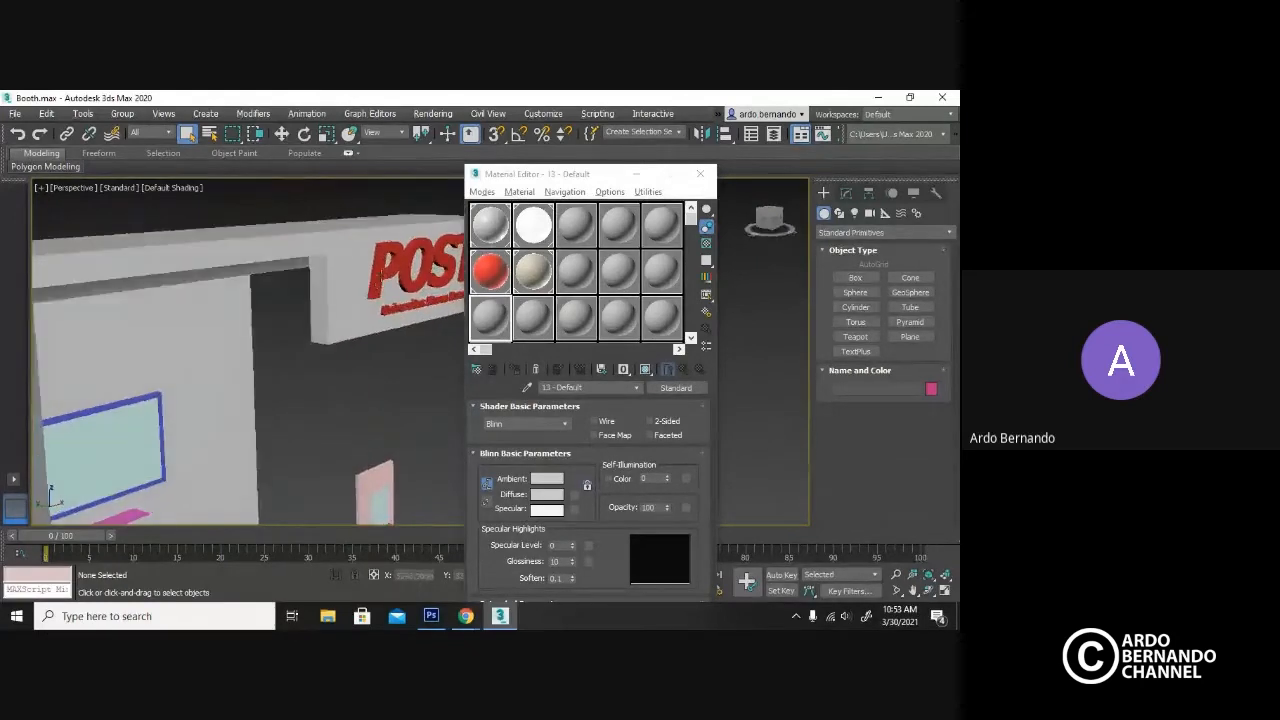
pyautogui.scroll(2, 354, 236)
pyautogui.click(484, 328)
pyautogui.click(677, 388)
pyautogui.scroll(4, 467, 326)
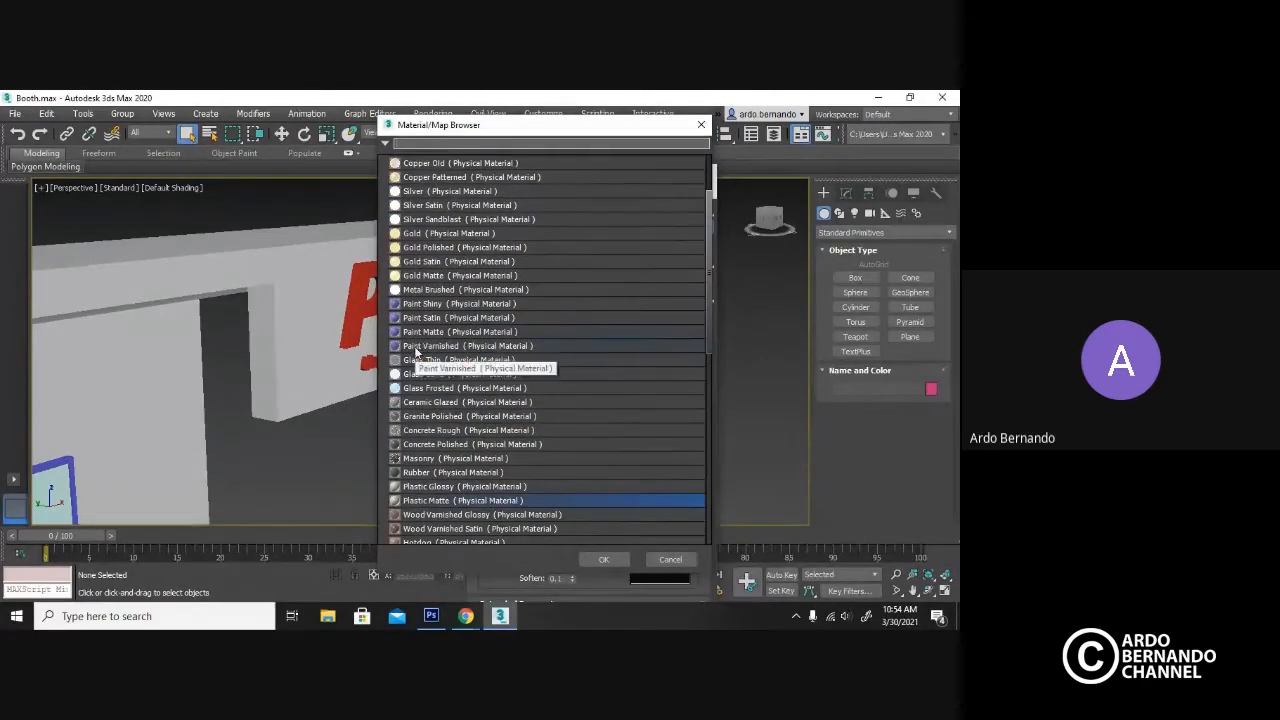
pyautogui.doubleClick(425, 346)
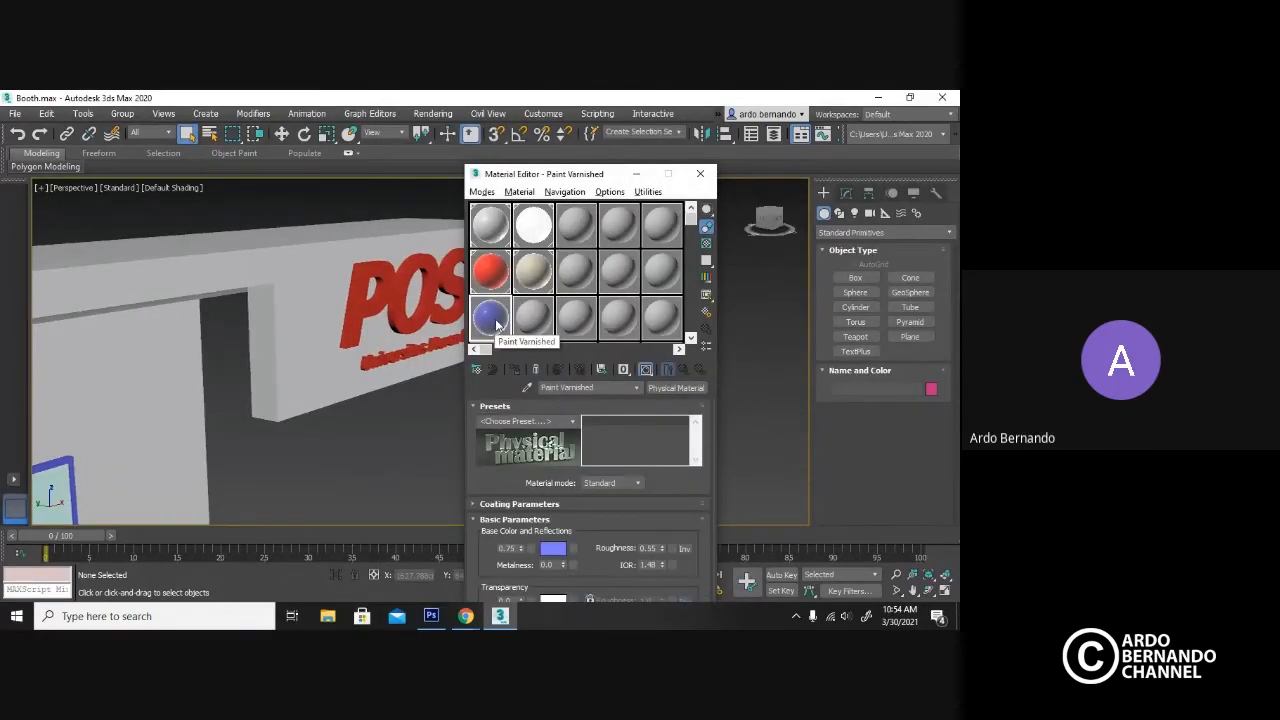
# Set the Paint Varnished material's base color to pure red.
pyautogui.click(557, 551)
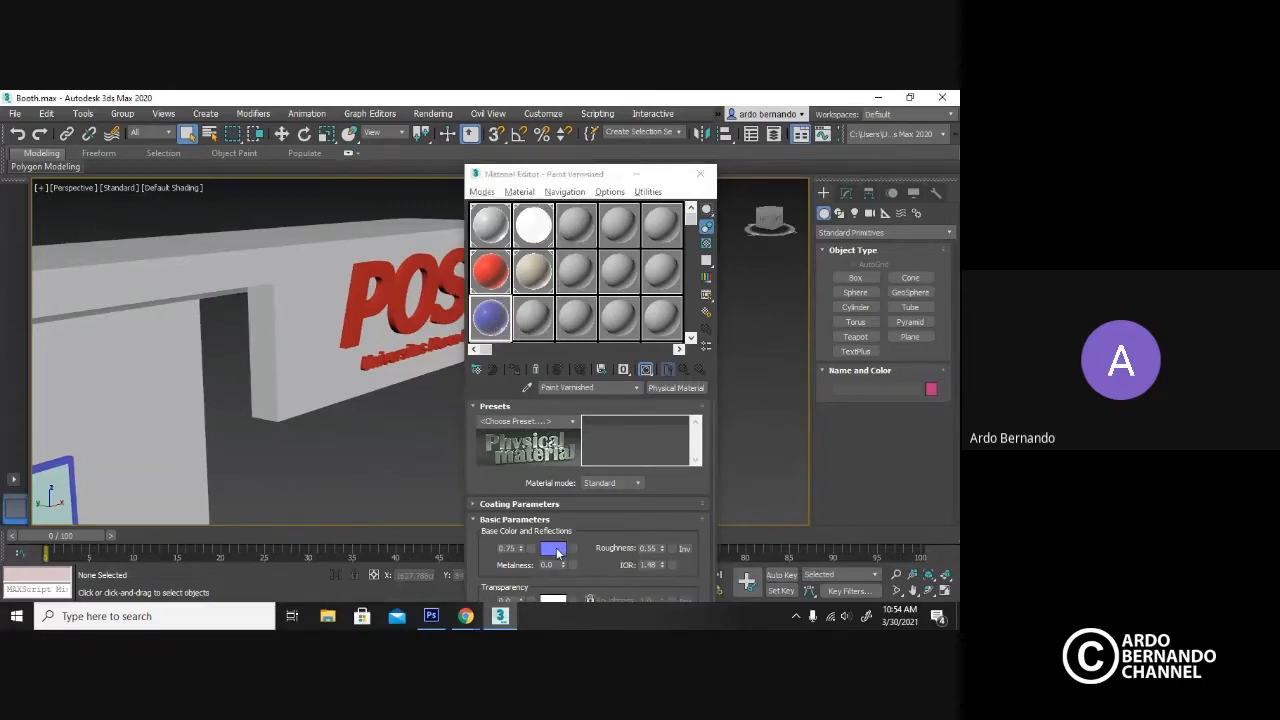
pyautogui.moveTo(515, 237); pyautogui.dragTo(575, 270)
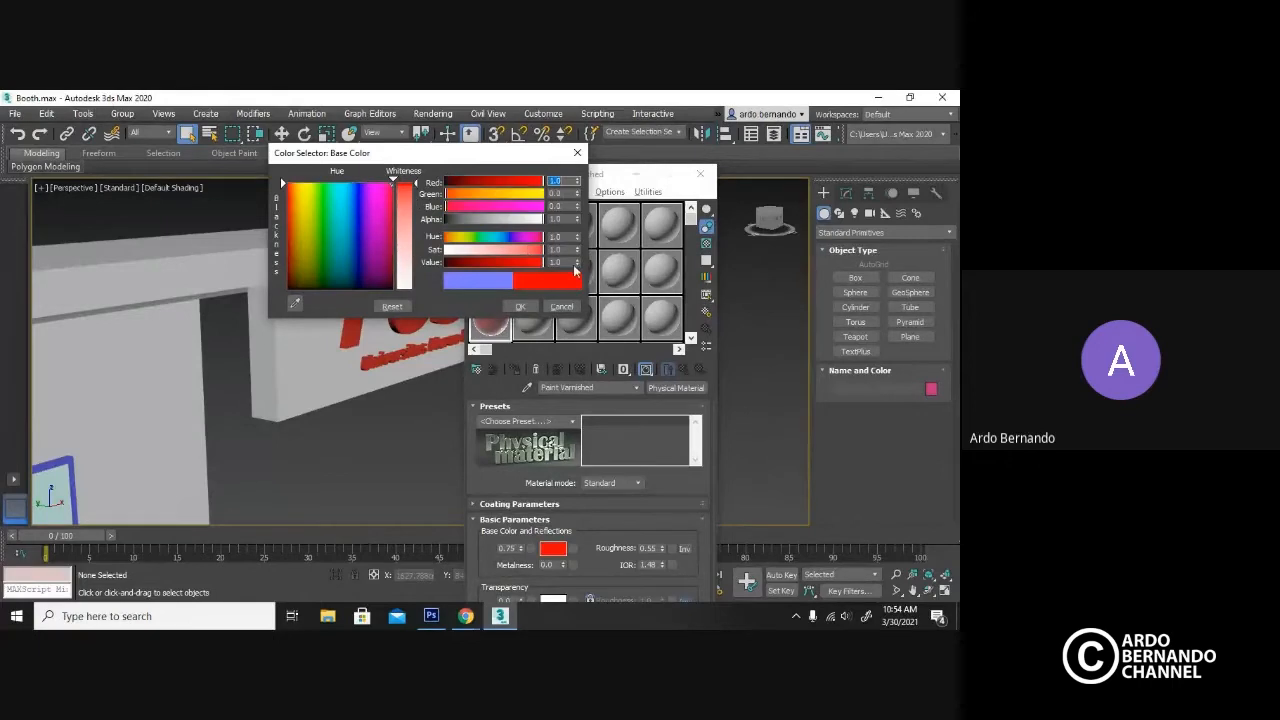
pyautogui.click(518, 307)
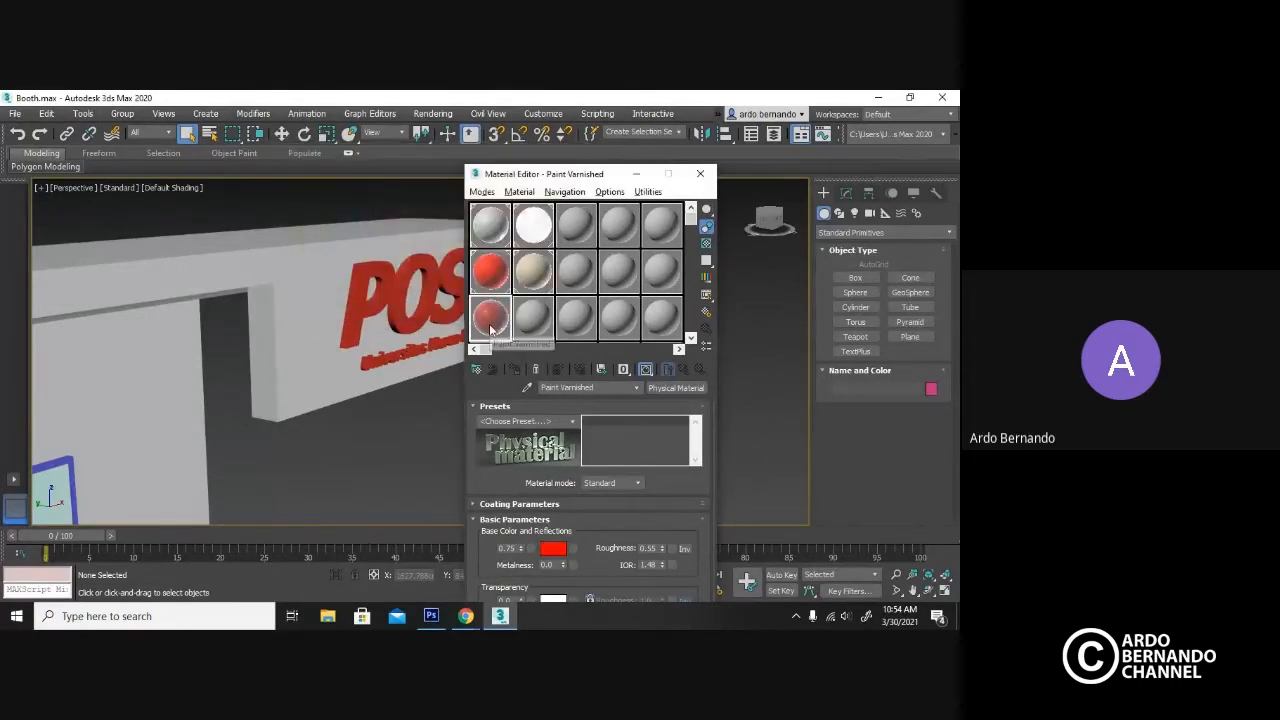
# Apply the red Paint Varnished material to the POST lettering, the small text beneath it and the wall shelf.
pyautogui.moveTo(490, 330); pyautogui.dragTo(436, 306)
pyautogui.moveTo(438, 323); pyautogui.dragTo(385, 316, button='middle')
pyautogui.moveTo(484, 323); pyautogui.dragTo(413, 340)
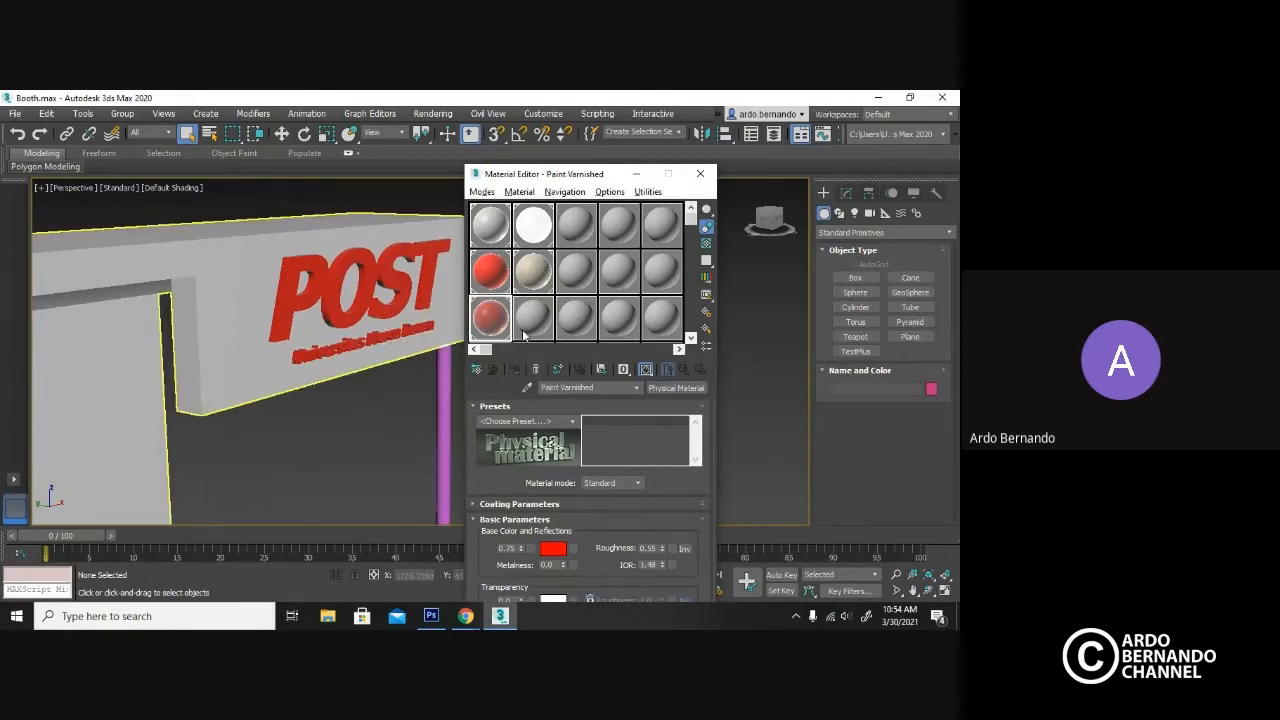
pyautogui.keyDown('alt'); pyautogui.moveTo(335, 332); pyautogui.dragTo(398, 309, button='middle'); pyautogui.keyUp('alt')
pyautogui.moveTo(483, 328); pyautogui.dragTo(392, 310)
# Replace the Paint Varnished sample with the Paint Shiny physical material and set its base color to red.
pyautogui.click(674, 387)
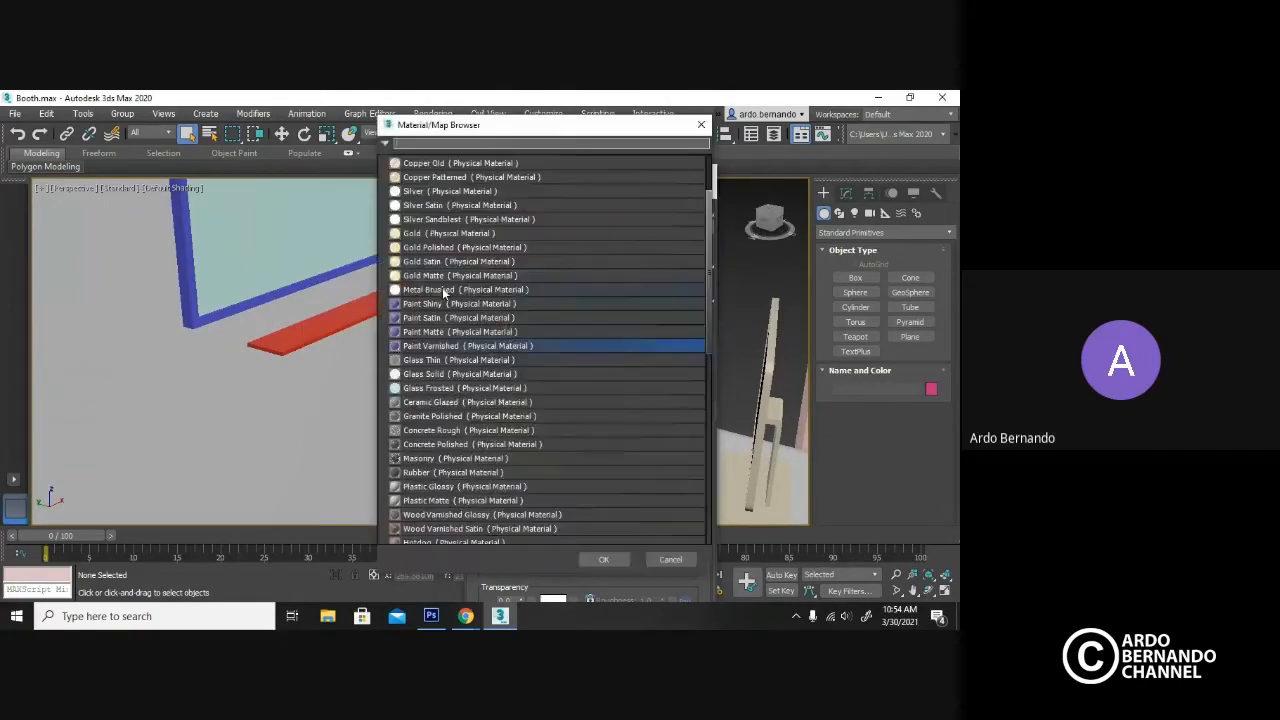
pyautogui.doubleClick(430, 304)
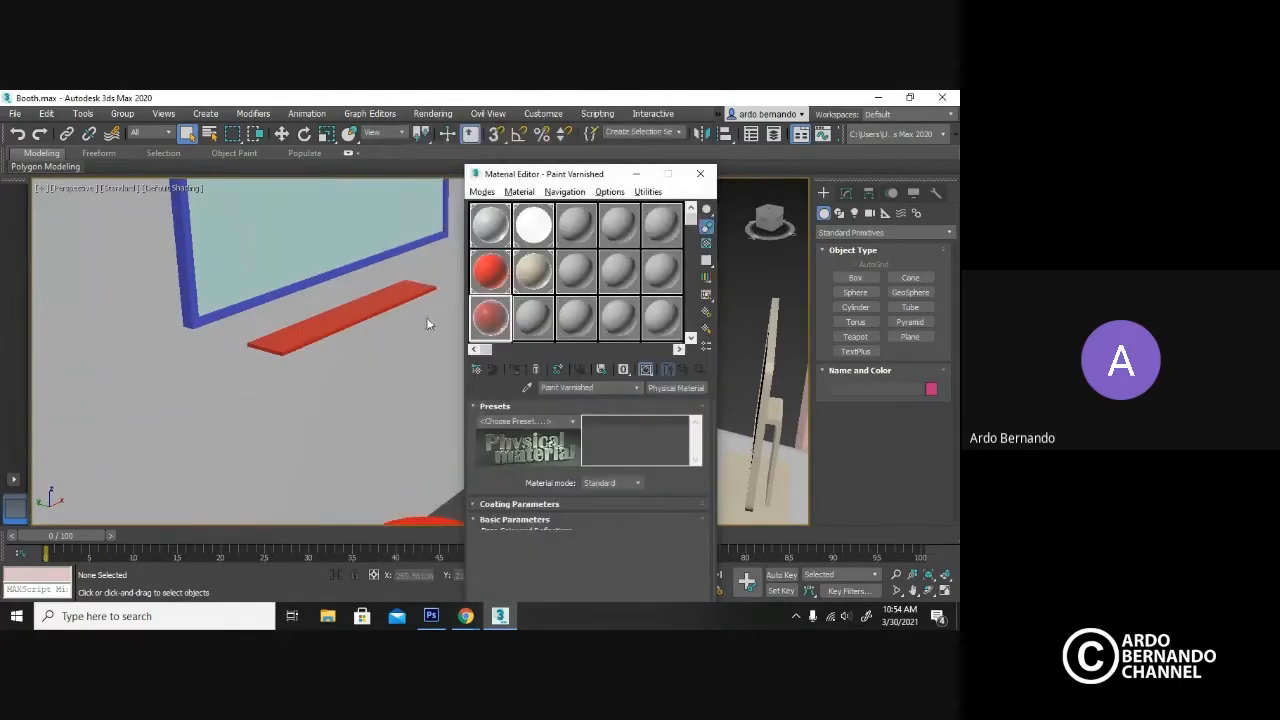
pyautogui.keyDown('alt'); pyautogui.moveTo(428, 327); pyautogui.dragTo(398, 332, button='middle'); pyautogui.keyUp('alt')
pyautogui.click(553, 549)
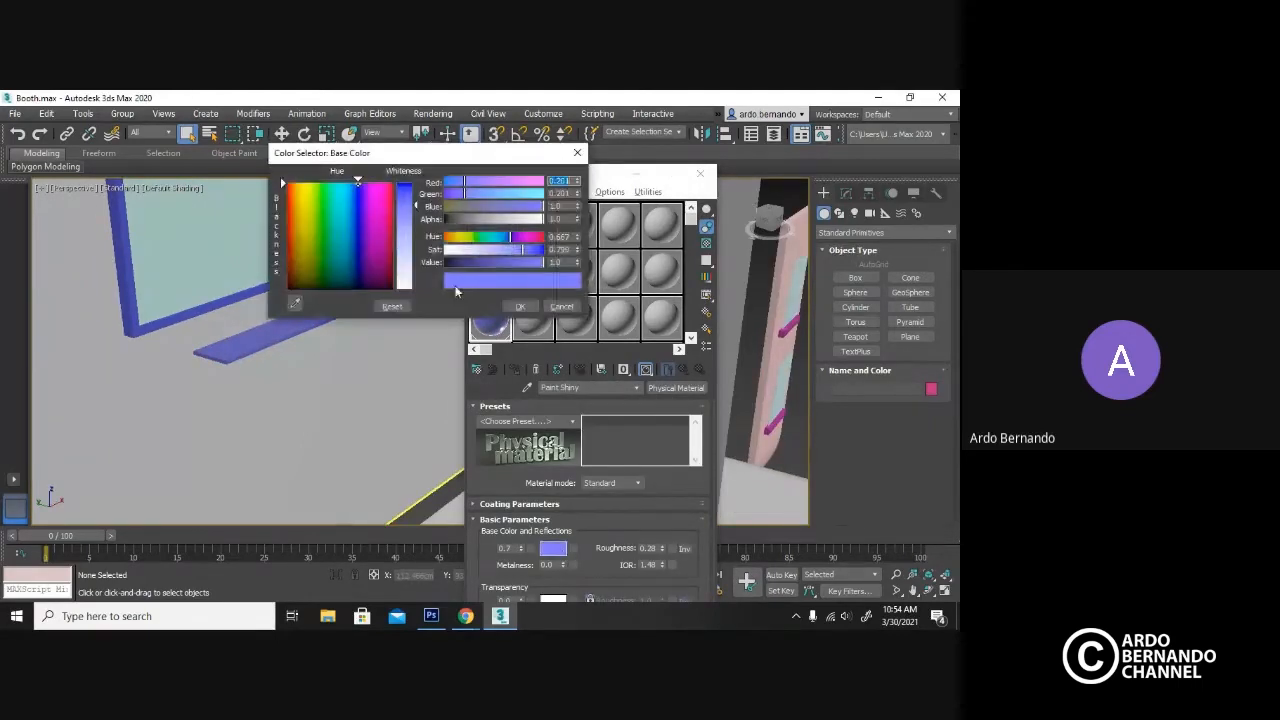
pyautogui.click(391, 181)
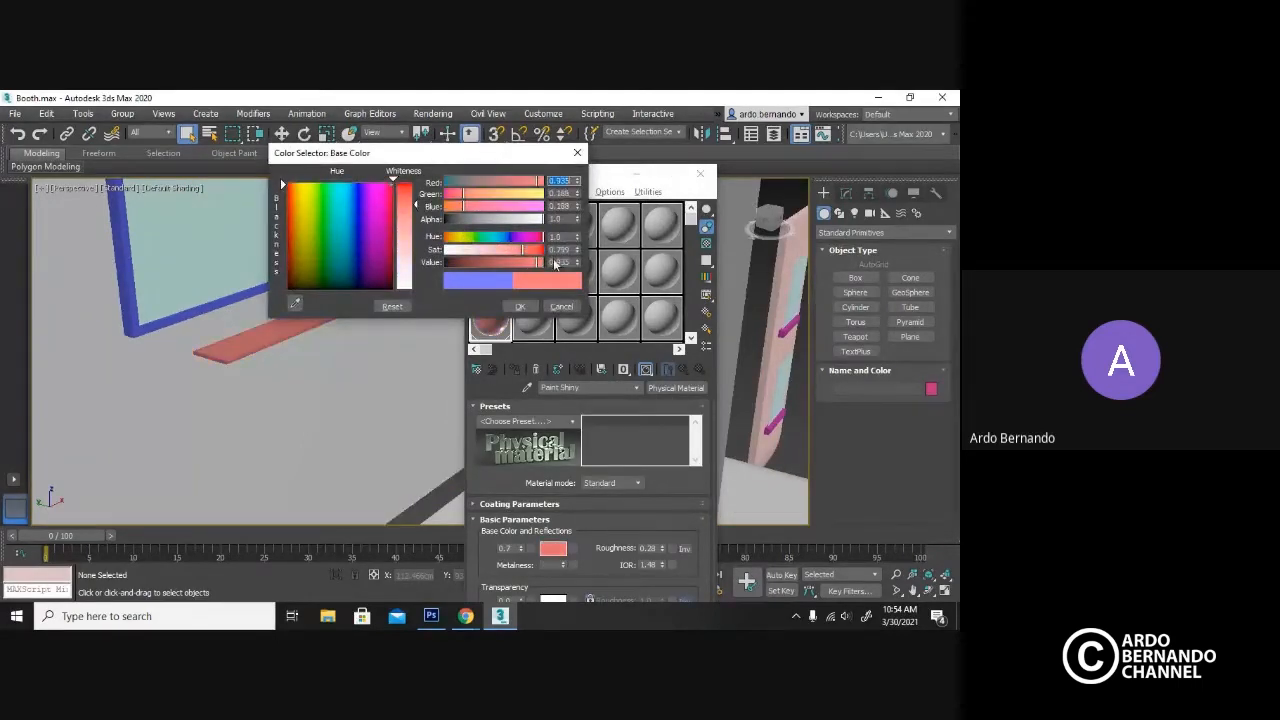
pyautogui.moveTo(418, 208); pyautogui.dragTo(418, 182)
pyautogui.click(519, 306)
# Apply the red Paint Shiny material to the freestanding brochure stand and its holders.
pyautogui.moveTo(375, 335); pyautogui.dragTo(268, 444, button='middle')
pyautogui.scroll(-5, 252, 366)
pyautogui.keyDown('alt'); pyautogui.moveTo(321, 406); pyautogui.dragTo(405, 368, button='middle'); pyautogui.keyUp('alt')
pyautogui.scroll(4, 413, 357)
pyautogui.moveTo(491, 316); pyautogui.dragTo(448, 333)
pyautogui.moveTo(428, 391); pyautogui.dragTo(372, 242, button='middle')
pyautogui.moveTo(493, 321); pyautogui.dragTo(420, 331)
pyautogui.moveTo(420, 331)
pyautogui.keyDown('alt'); pyautogui.mouseDown(button='middle')
pyautogui.moveTo(412, 320)
pyautogui.moveTo(382, 381)
pyautogui.mouseUp(button='middle'); pyautogui.keyUp('alt')
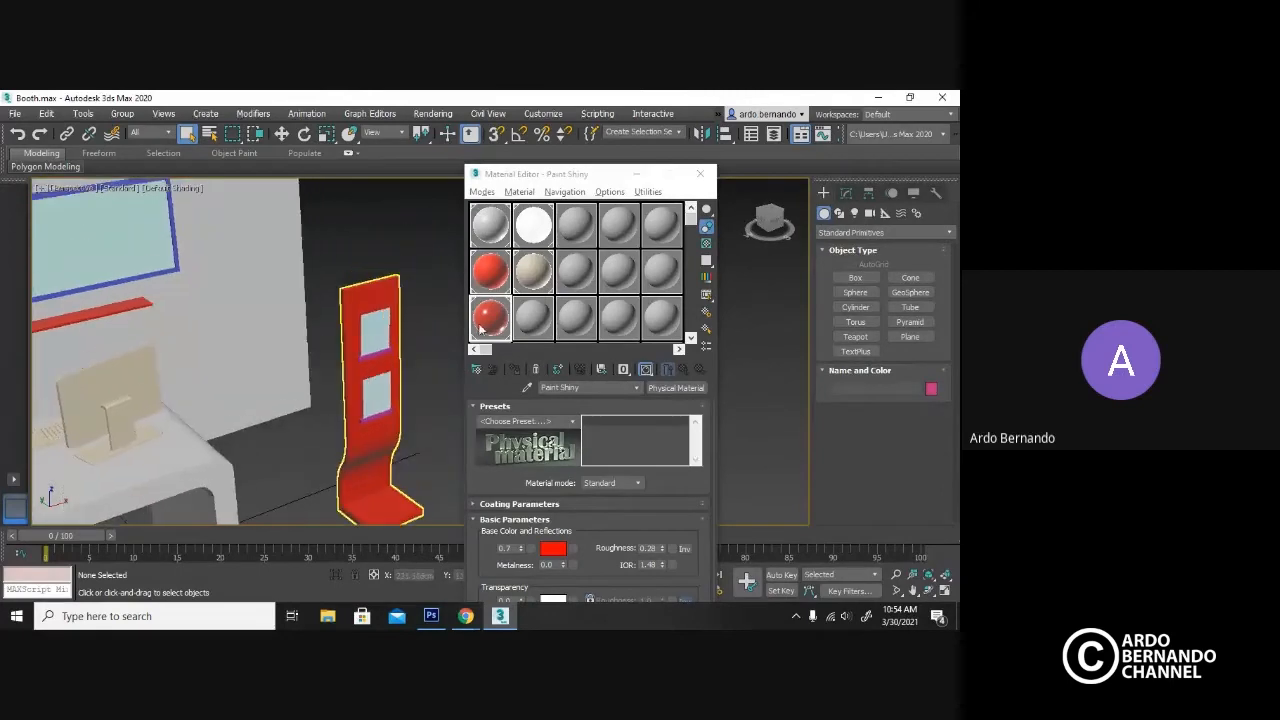
pyautogui.moveTo(487, 324)
pyautogui.mouseDown()
pyautogui.moveTo(382, 354)
pyautogui.moveTo(460, 358)
pyautogui.moveTo(377, 416)
pyautogui.mouseUp()
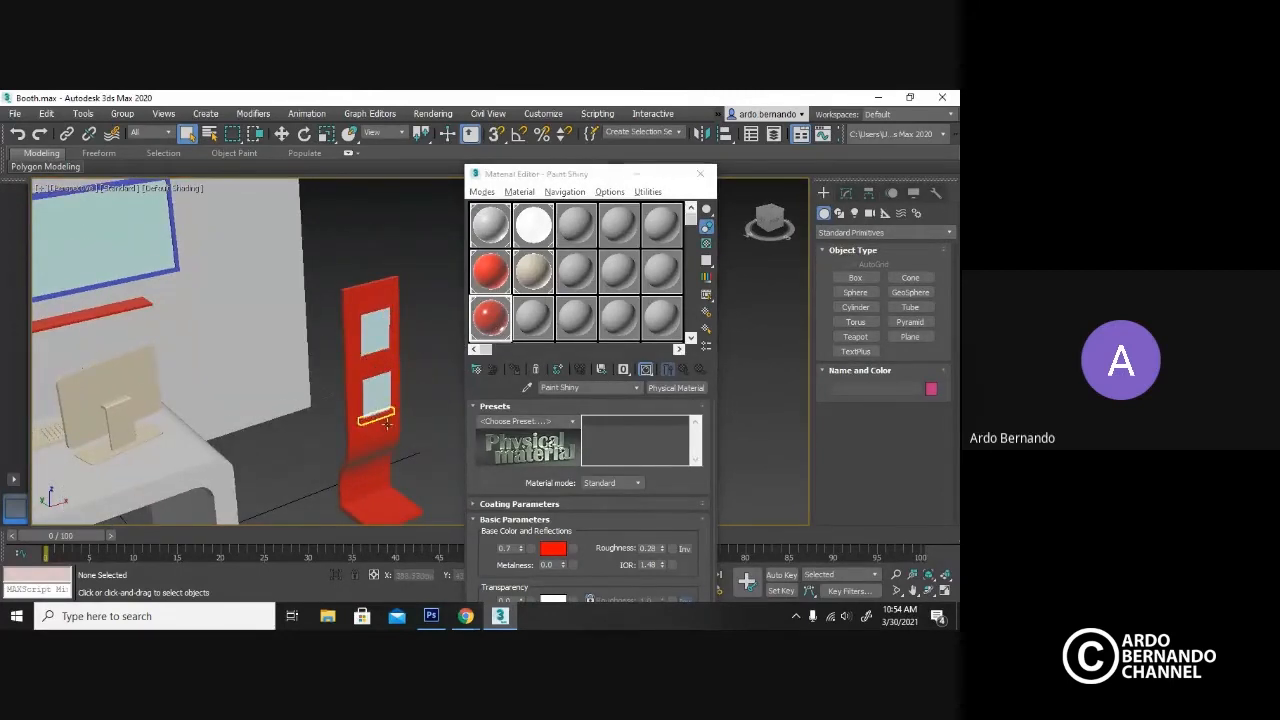
# Apply the white material from the second sample slot of the first row to a booth surface.
pyautogui.scroll(-5, 377, 338)
pyautogui.moveTo(377, 338); pyautogui.dragTo(366, 384, button='middle')
pyautogui.scroll(1, 367, 372)
pyautogui.moveTo(436, 297); pyautogui.dragTo(434, 312, button='middle')
pyautogui.scroll(3, 432, 316)
pyautogui.moveTo(530, 232); pyautogui.dragTo(308, 339)
# Load the Plastic Matte physical material into the second sample slot of the third row.
pyautogui.scroll(-4, 298, 343)
pyautogui.moveTo(305, 343); pyautogui.dragTo(350, 338, button='middle')
pyautogui.scroll(2, 391, 347)
pyautogui.moveTo(350, 338); pyautogui.dragTo(335, 296, button='middle')
pyautogui.scroll(4, 372, 297)
pyautogui.click(533, 318)
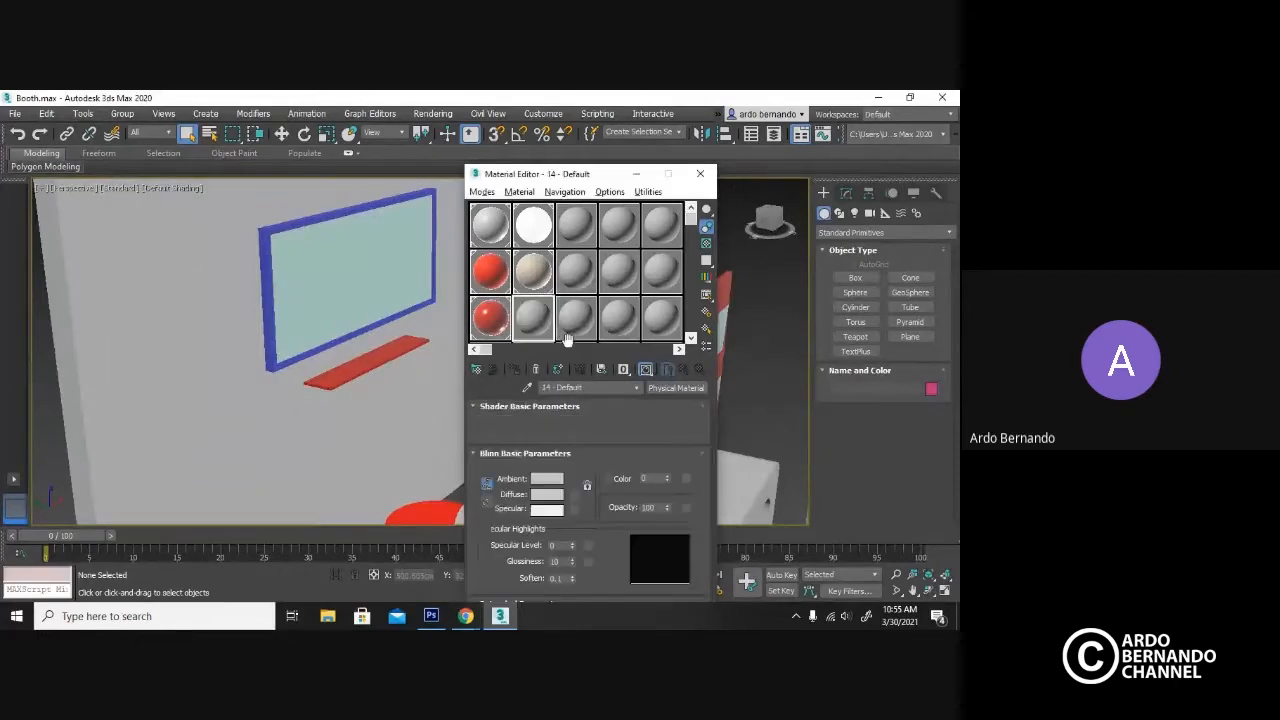
pyautogui.click(673, 388)
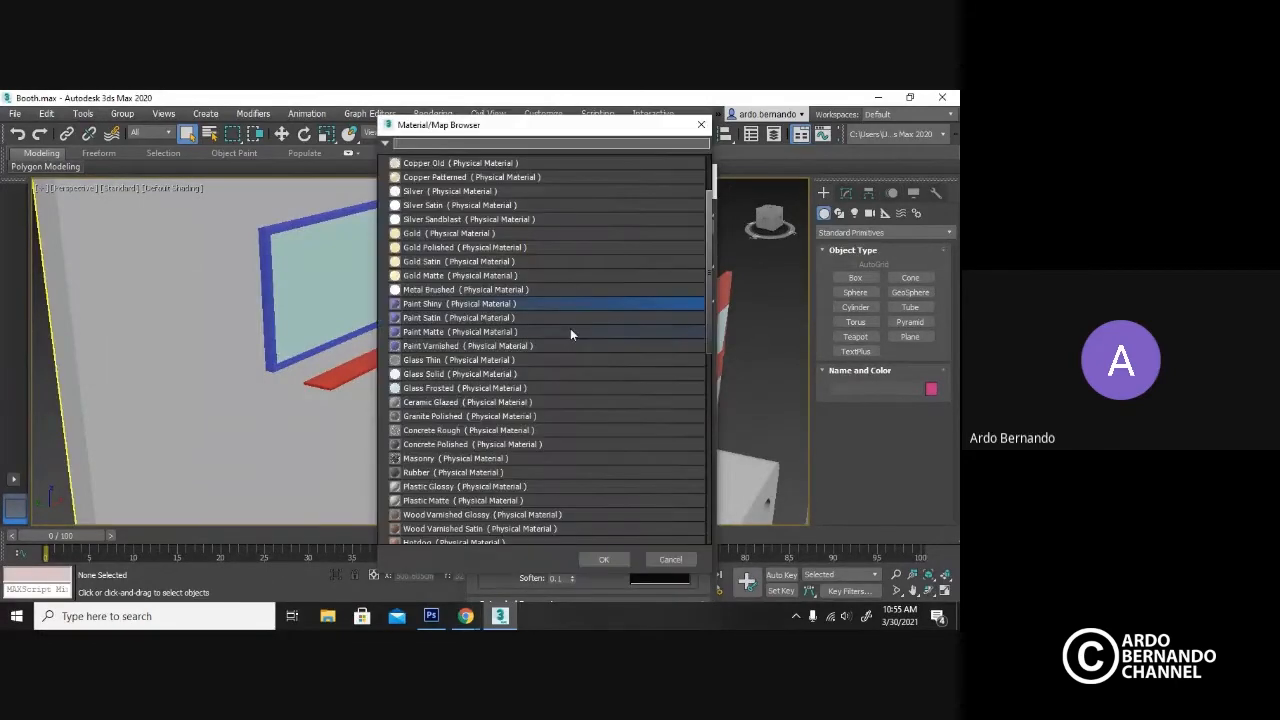
pyautogui.doubleClick(434, 502)
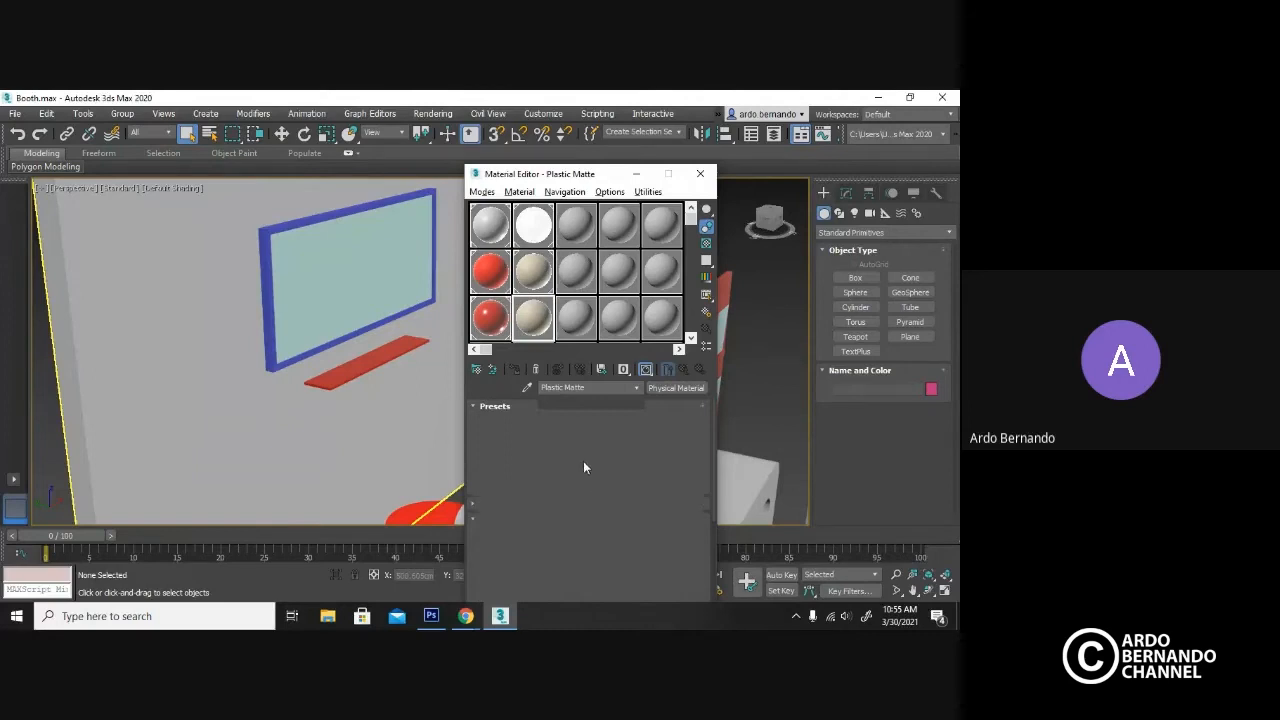
# Set the base color of the new Plastic Matte material to black.
pyautogui.click(550, 546)
pyautogui.moveTo(414, 242); pyautogui.dragTo(420, 294)
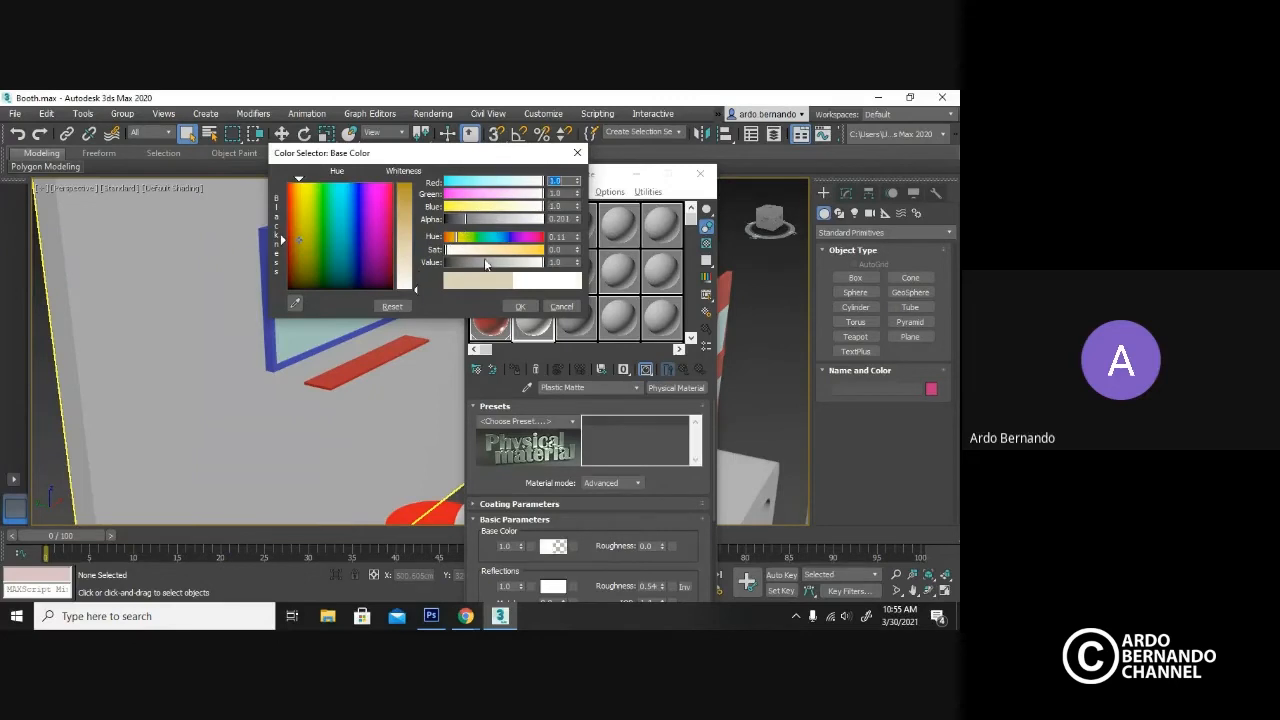
pyautogui.moveTo(495, 265); pyautogui.dragTo(446, 263)
pyautogui.click(519, 306)
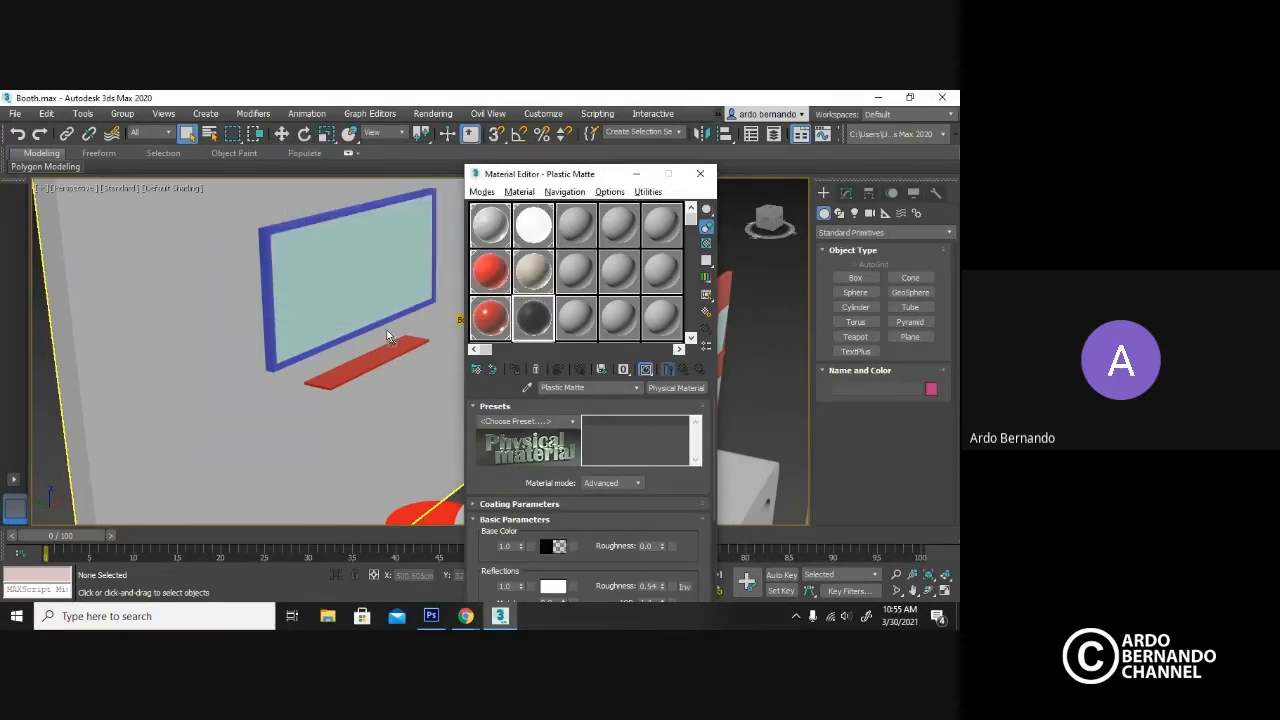
# Apply the black material to the wall screen's blue frame, renaming it Plastic Matte 2 instead of replacing the existing material.
pyautogui.moveTo(350, 343); pyautogui.dragTo(350, 343)
pyautogui.click(553, 405)
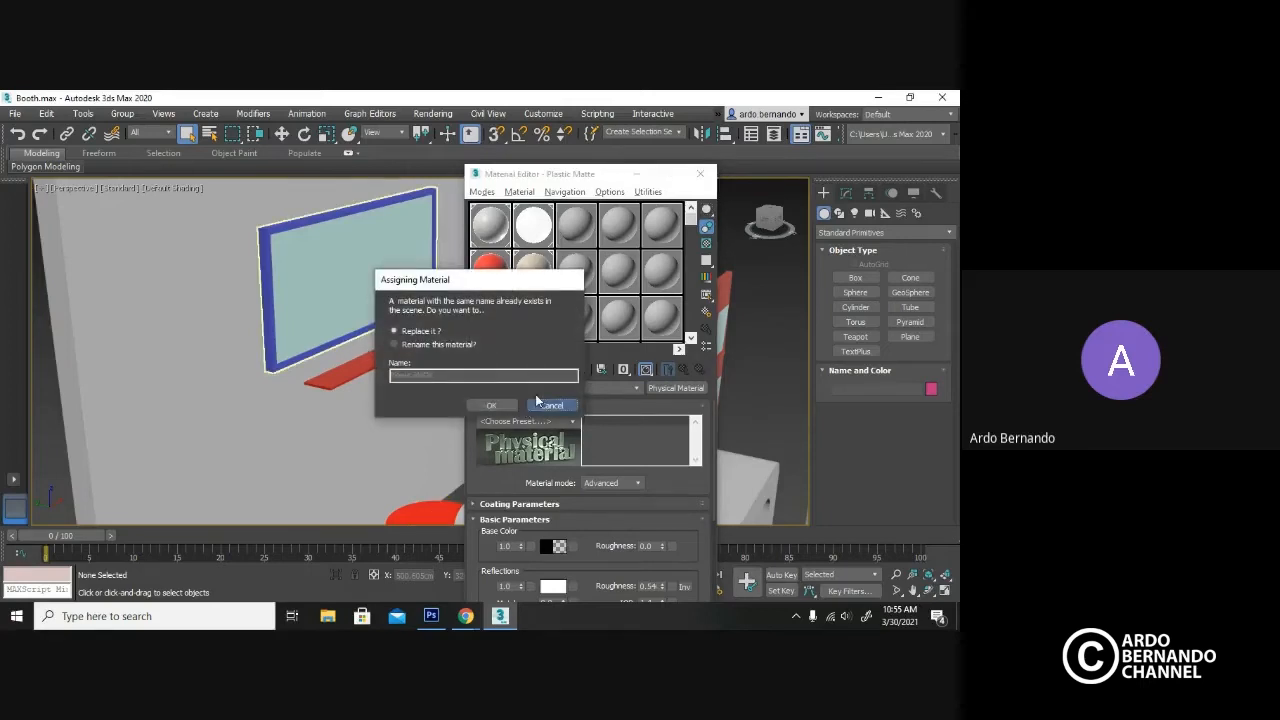
pyautogui.moveTo(535, 325); pyautogui.dragTo(376, 324)
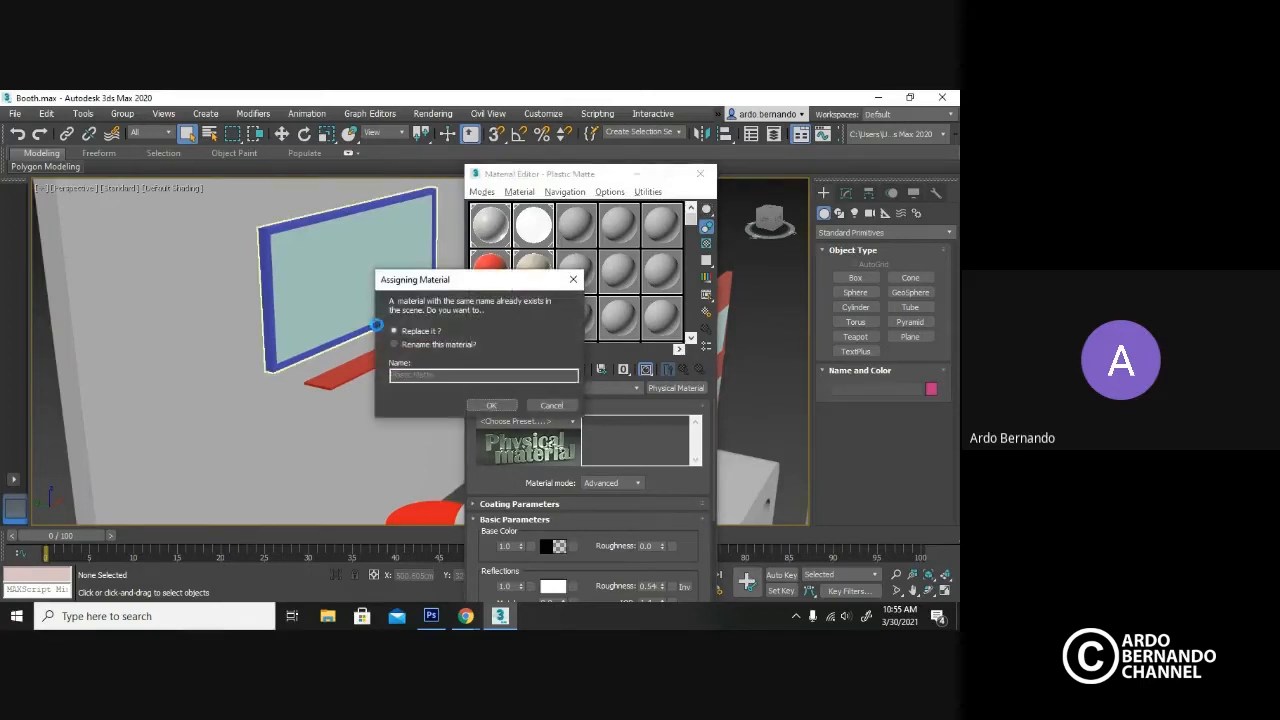
pyautogui.click(509, 407)
pyautogui.click(400, 345)
pyautogui.click(445, 376)
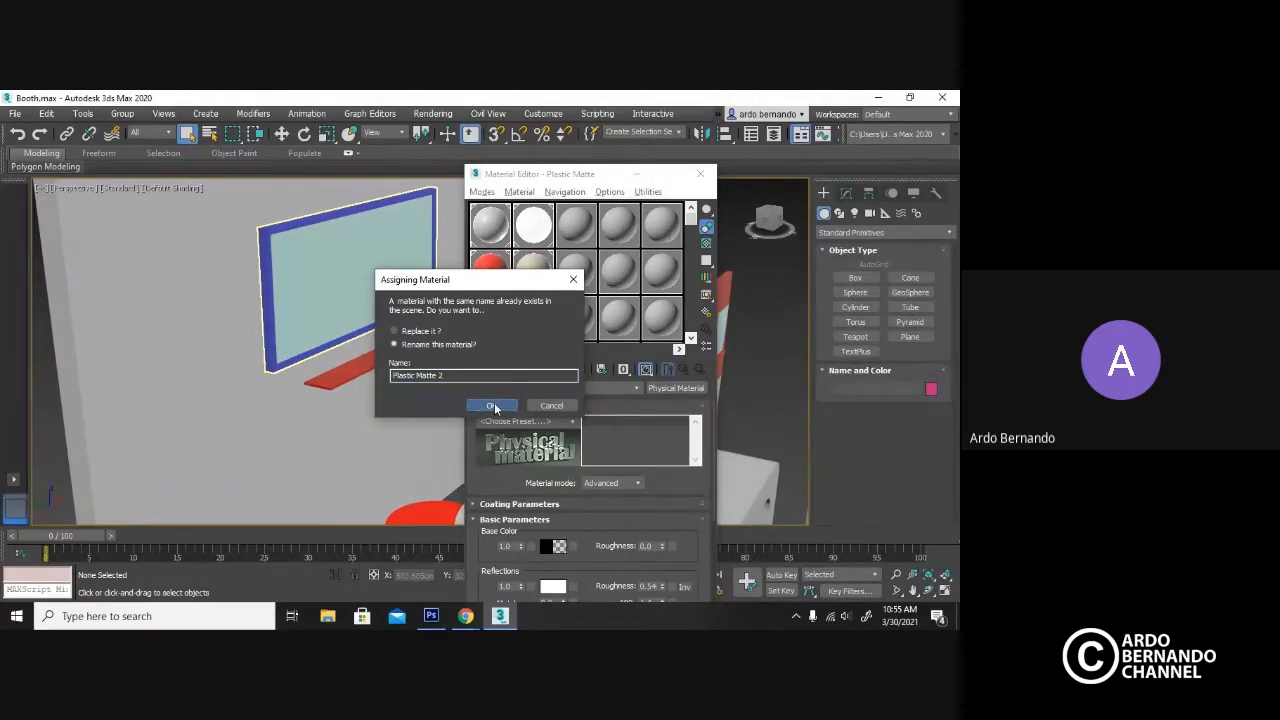
pyautogui.click(494, 406)
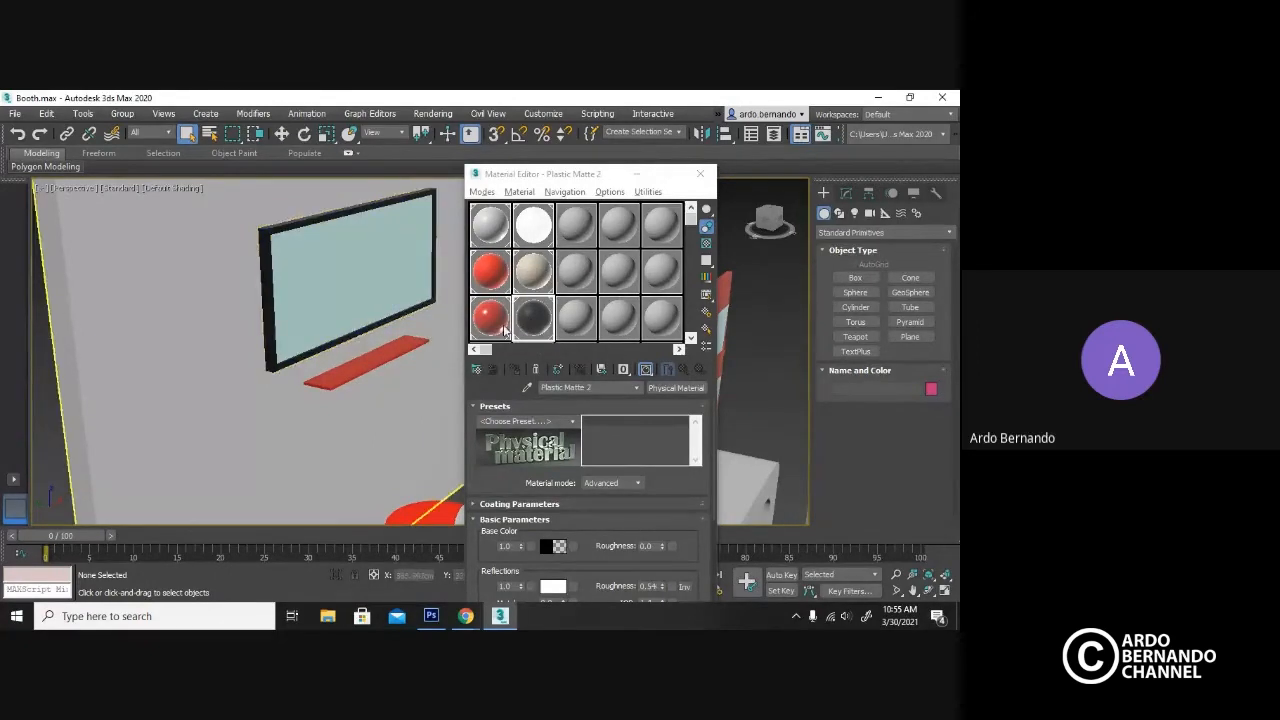
# Select the unused third sample slot of the first row and bring the wall screen into view.
pyautogui.moveTo(407, 389)
pyautogui.keyDown('alt'); pyautogui.mouseDown(button='middle')
pyautogui.moveTo(399, 375)
pyautogui.moveTo(352, 372)
pyautogui.moveTo(428, 376)
pyautogui.moveTo(412, 374)
pyautogui.mouseUp(button='middle'); pyautogui.keyUp('alt')
pyautogui.keyDown('alt'); pyautogui.moveTo(323, 299); pyautogui.dragTo(336, 325, button='middle'); pyautogui.keyUp('alt')
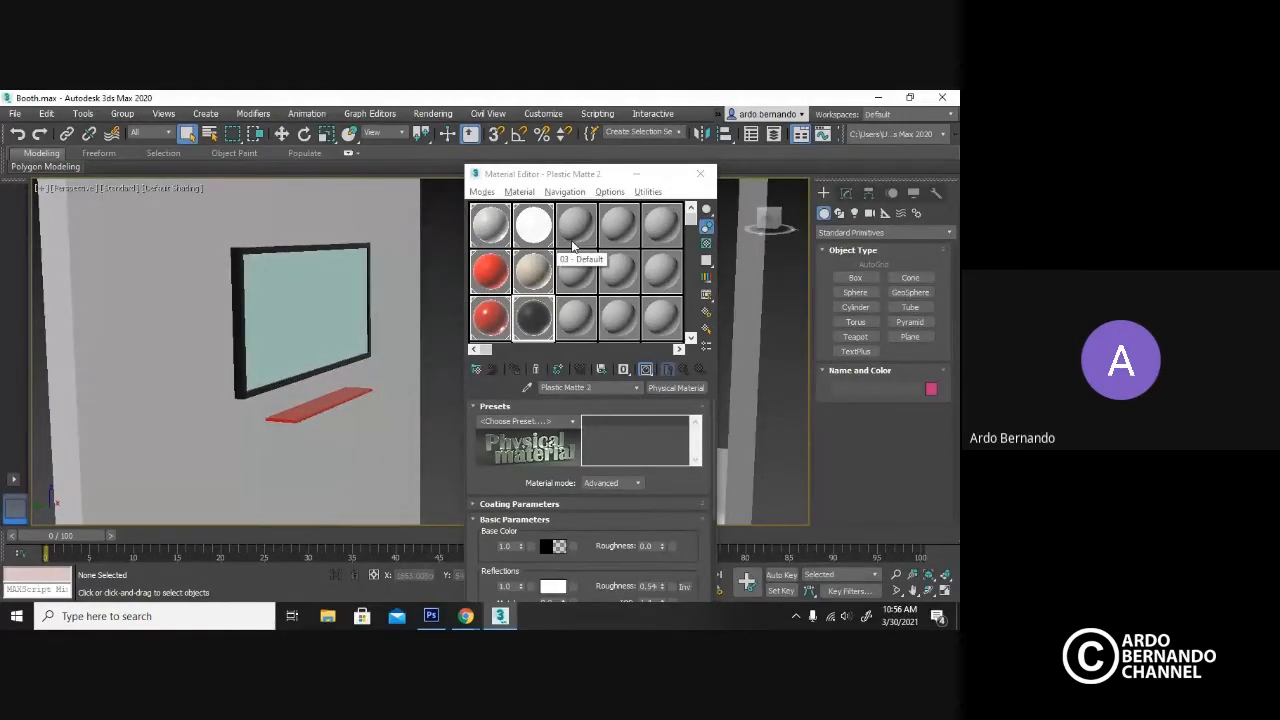
pyautogui.keyDown('alt'); pyautogui.moveTo(431, 315); pyautogui.dragTo(446, 325, button='middle'); pyautogui.keyUp('alt')
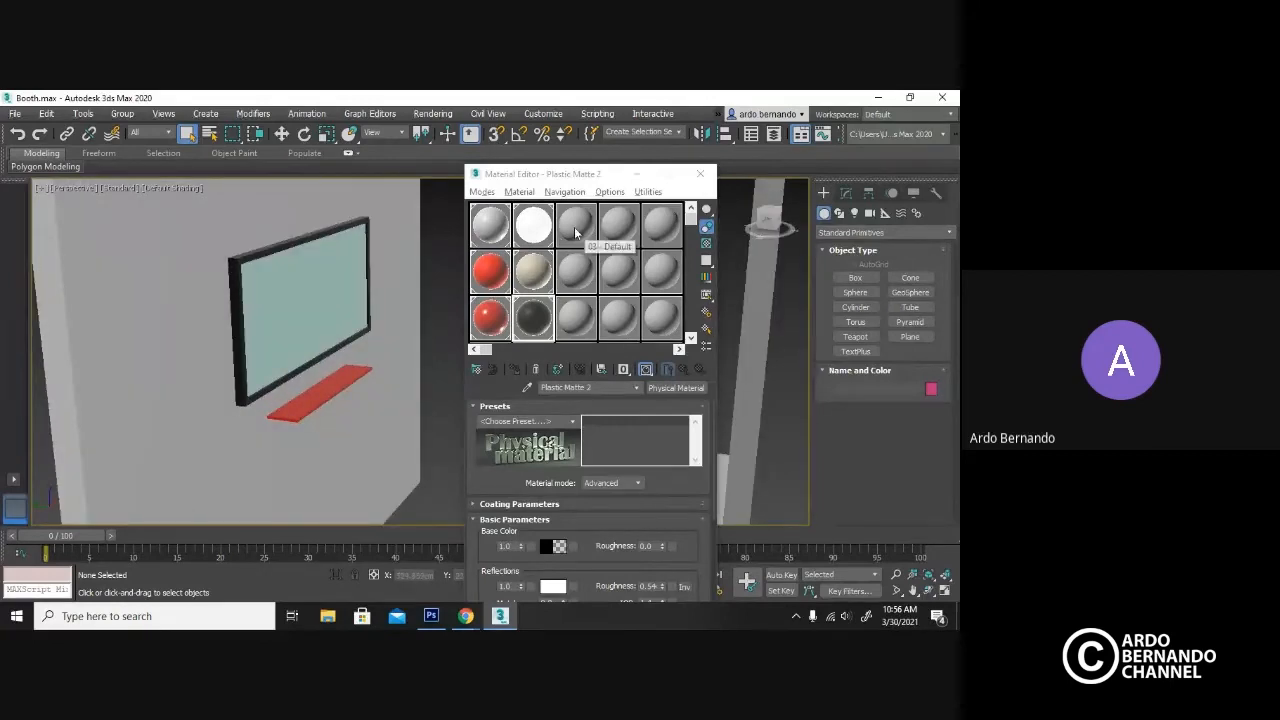
pyautogui.click(578, 231)
pyautogui.click(338, 281)
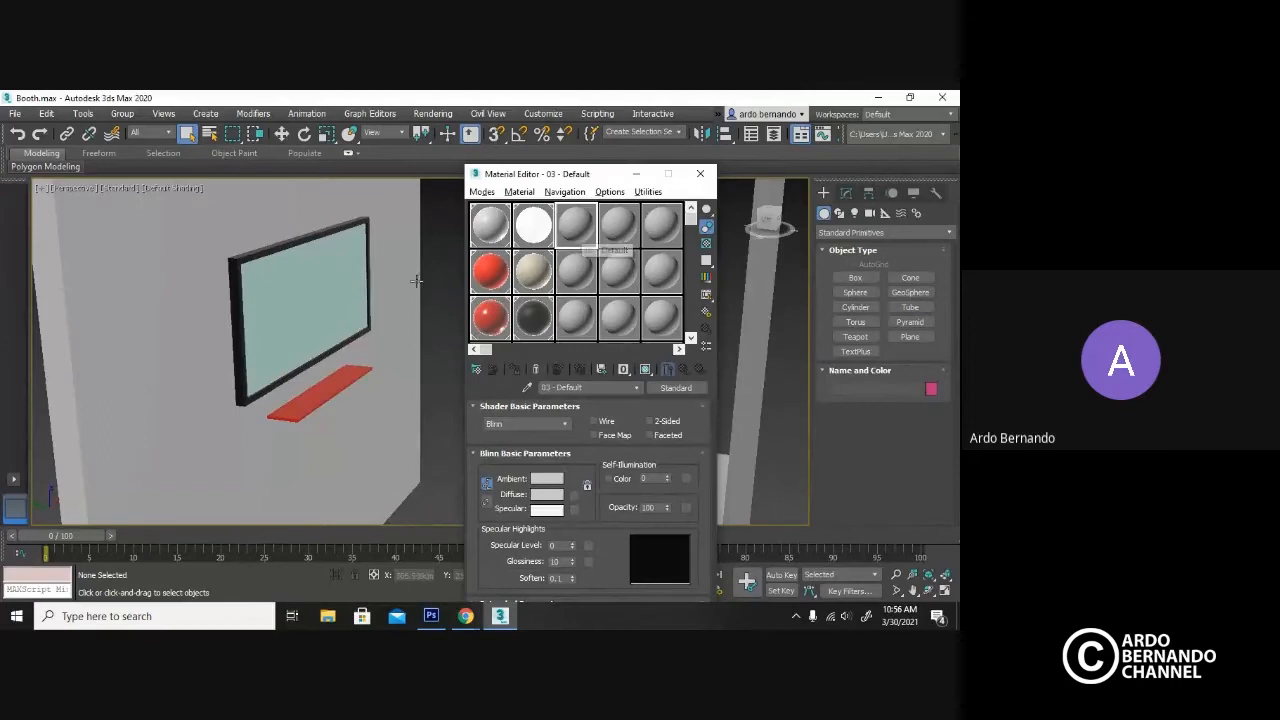
pyautogui.moveTo(343, 286)
pyautogui.keyDown('alt'); pyautogui.mouseDown(button='middle')
pyautogui.moveTo(327, 284)
pyautogui.moveTo(355, 306)
pyautogui.moveTo(341, 309)
pyautogui.mouseUp(button='middle'); pyautogui.keyUp('alt')
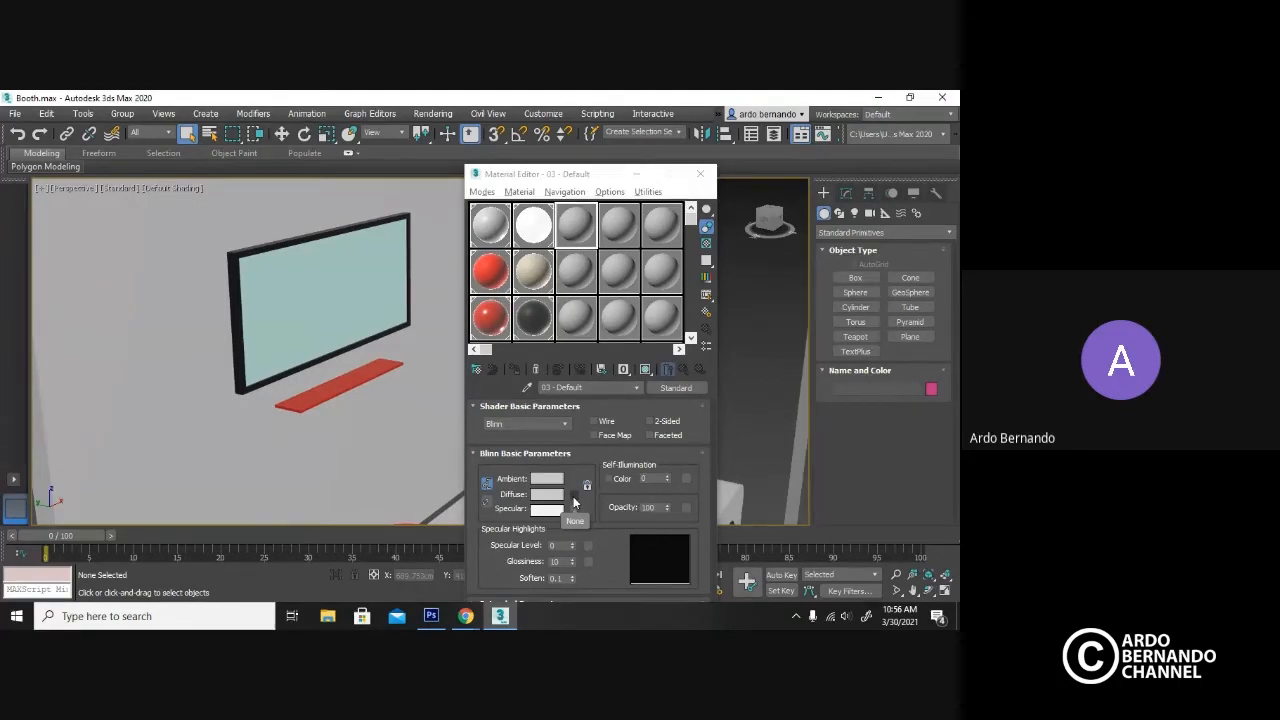
# Switch to the Chrome meeting window and open a new browser tab.
pyautogui.click(466, 616)
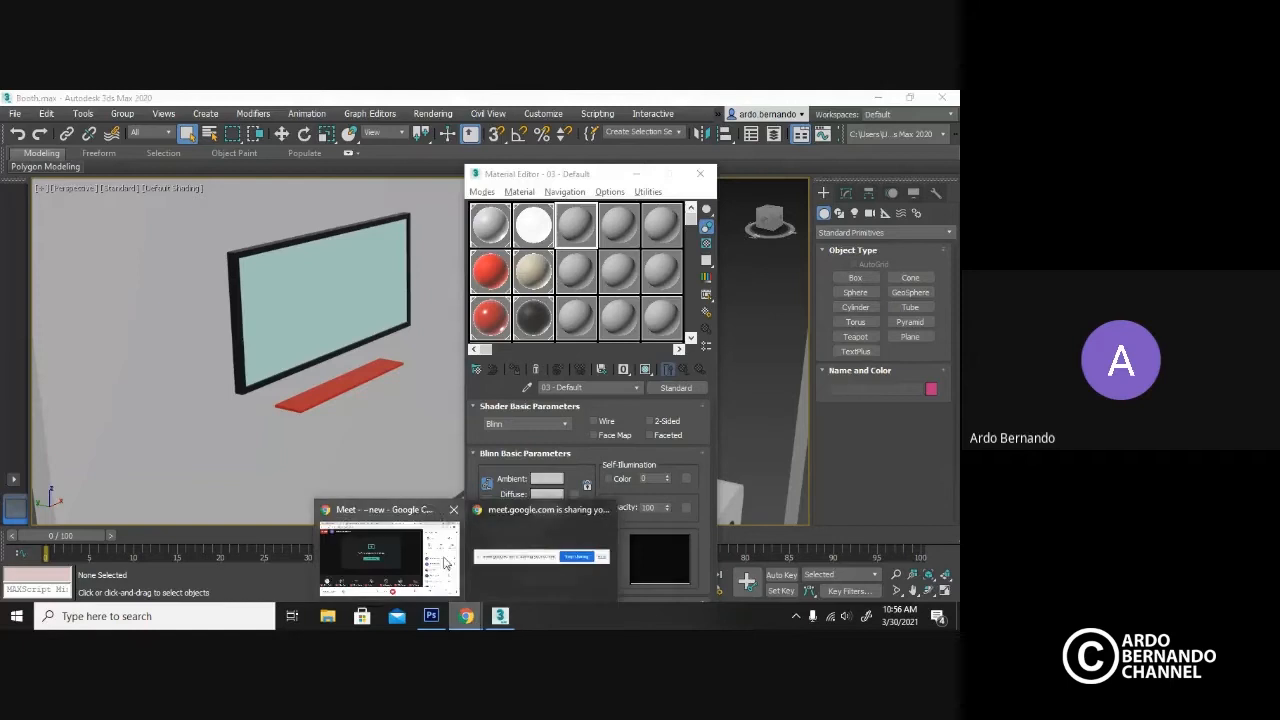
pyautogui.click(446, 563)
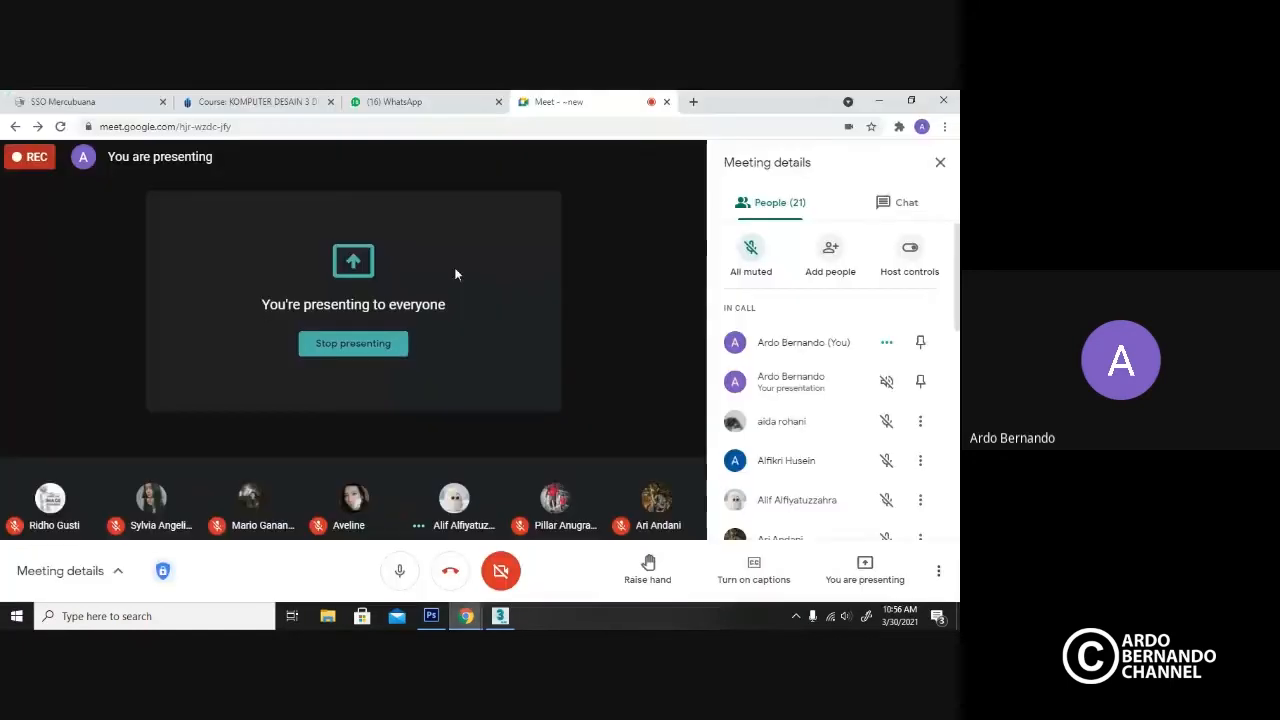
pyautogui.click(693, 101)
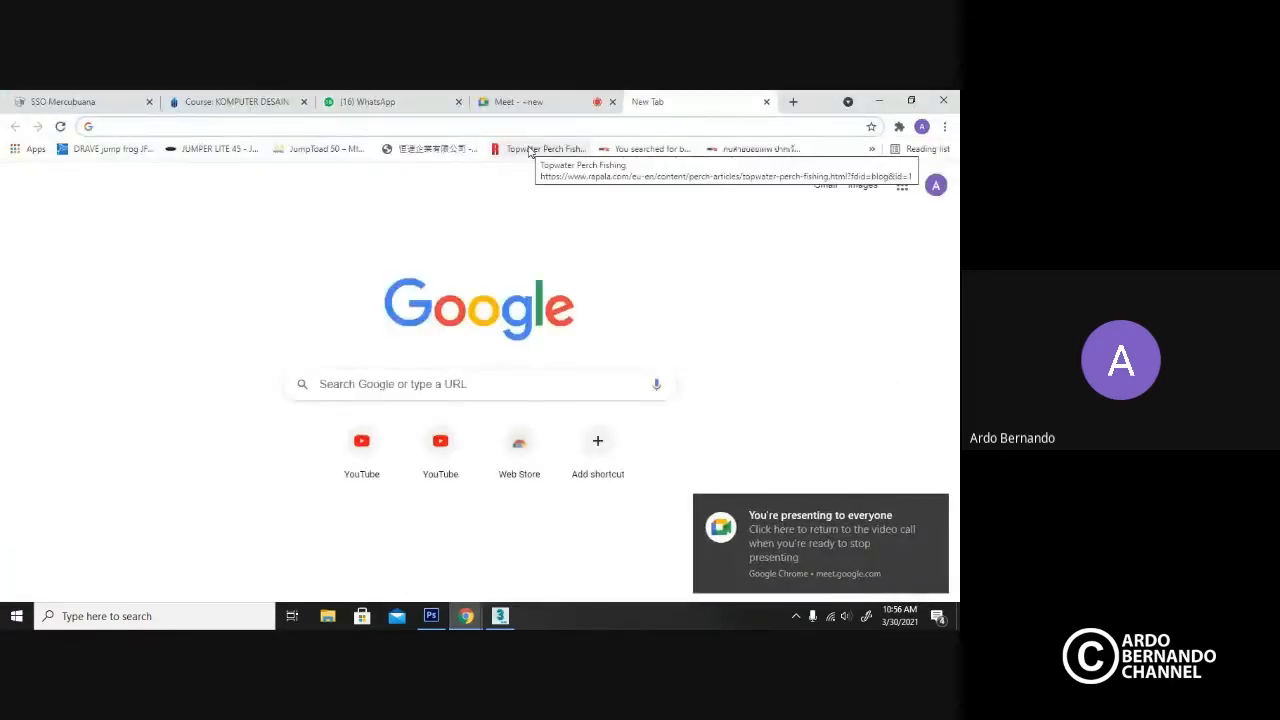
pyautogui.write('abst')
pyautogui.press('BackSpace')
pyautogui.press('BackSpace')
pyautogui.press('BackSpace')
pyautogui.press('BackSpace')
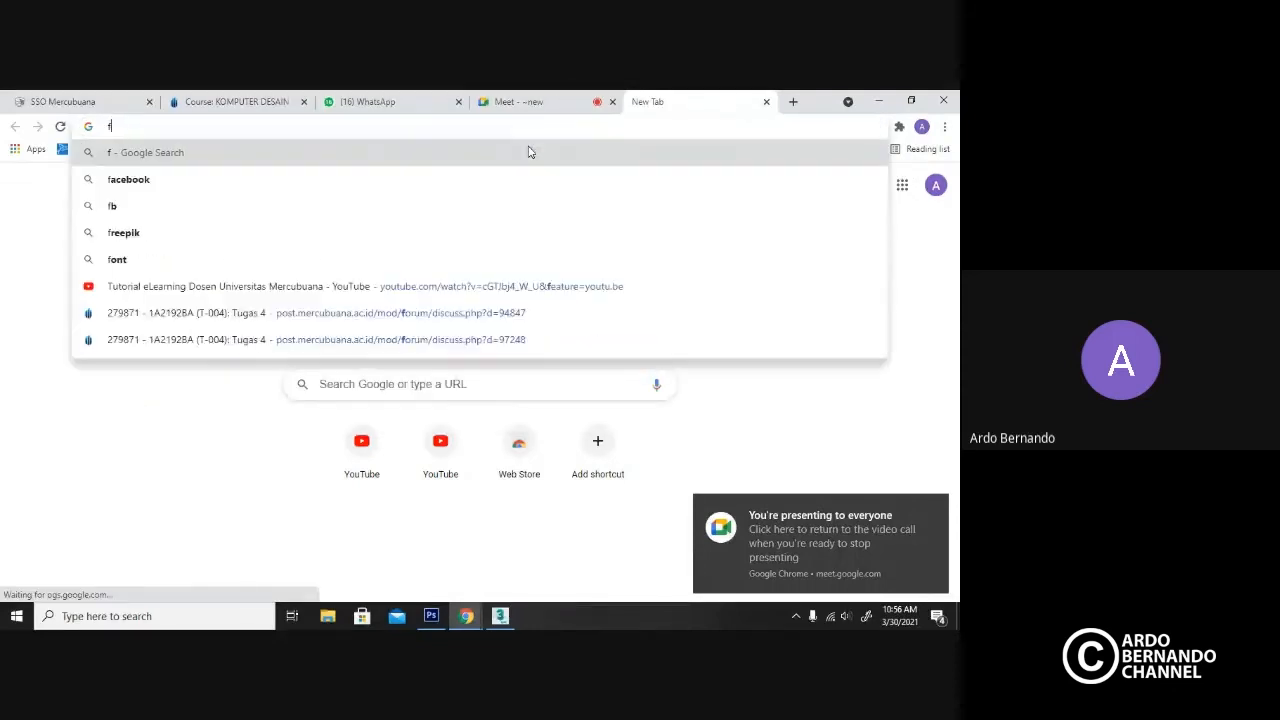
# Search Google Images for "free abstract background".
pyautogui.write('free abstra')
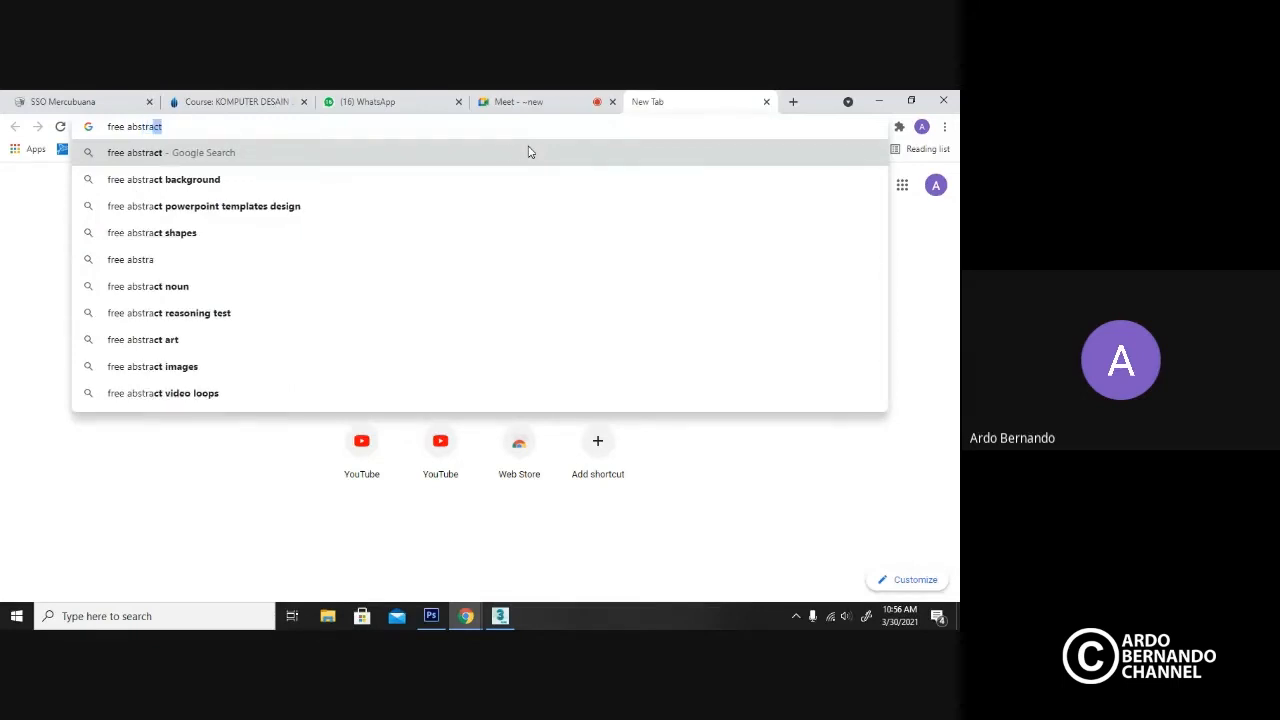
pyautogui.click(214, 179)
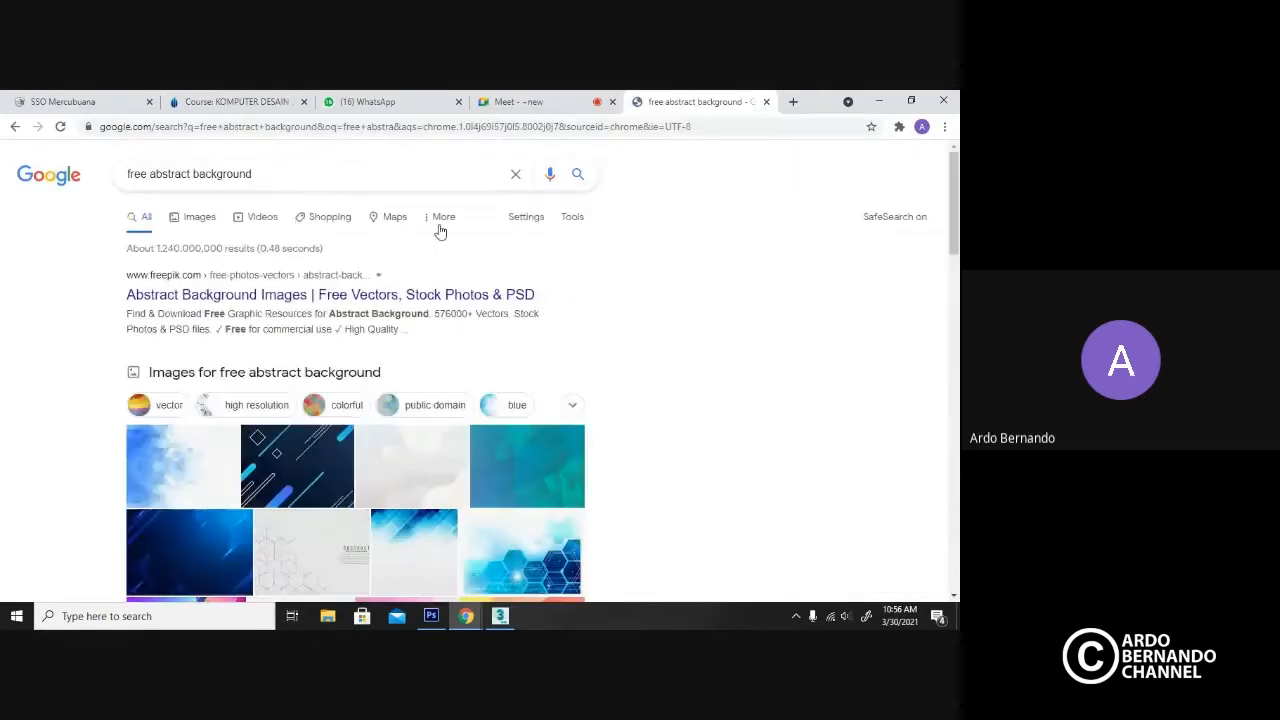
pyautogui.click(191, 217)
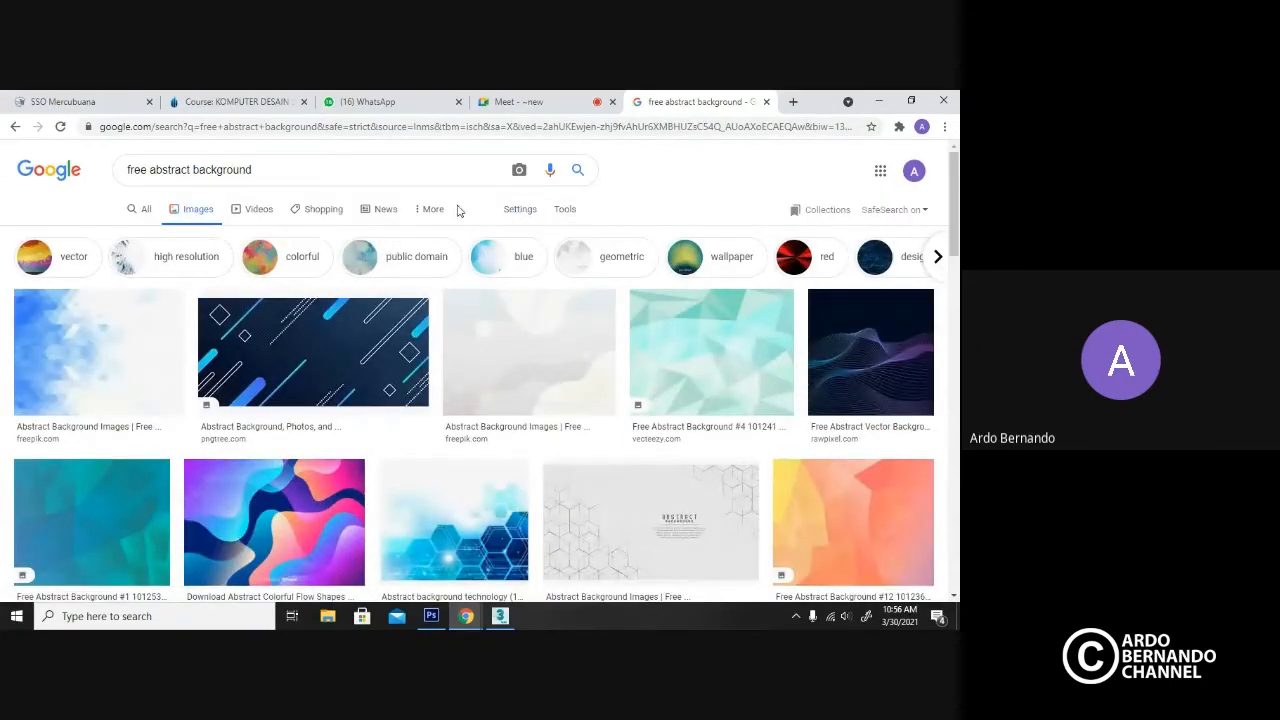
# Filter the image results to large images only.
pyautogui.click(565, 212)
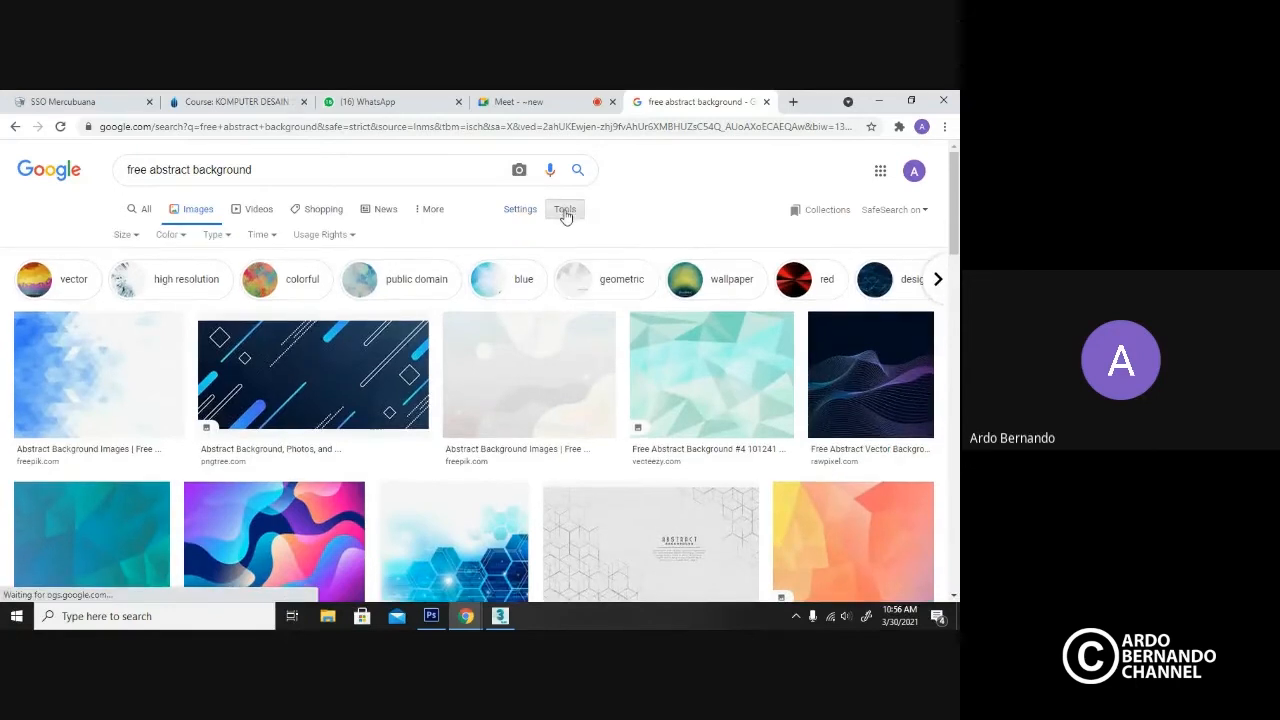
pyautogui.click(133, 236)
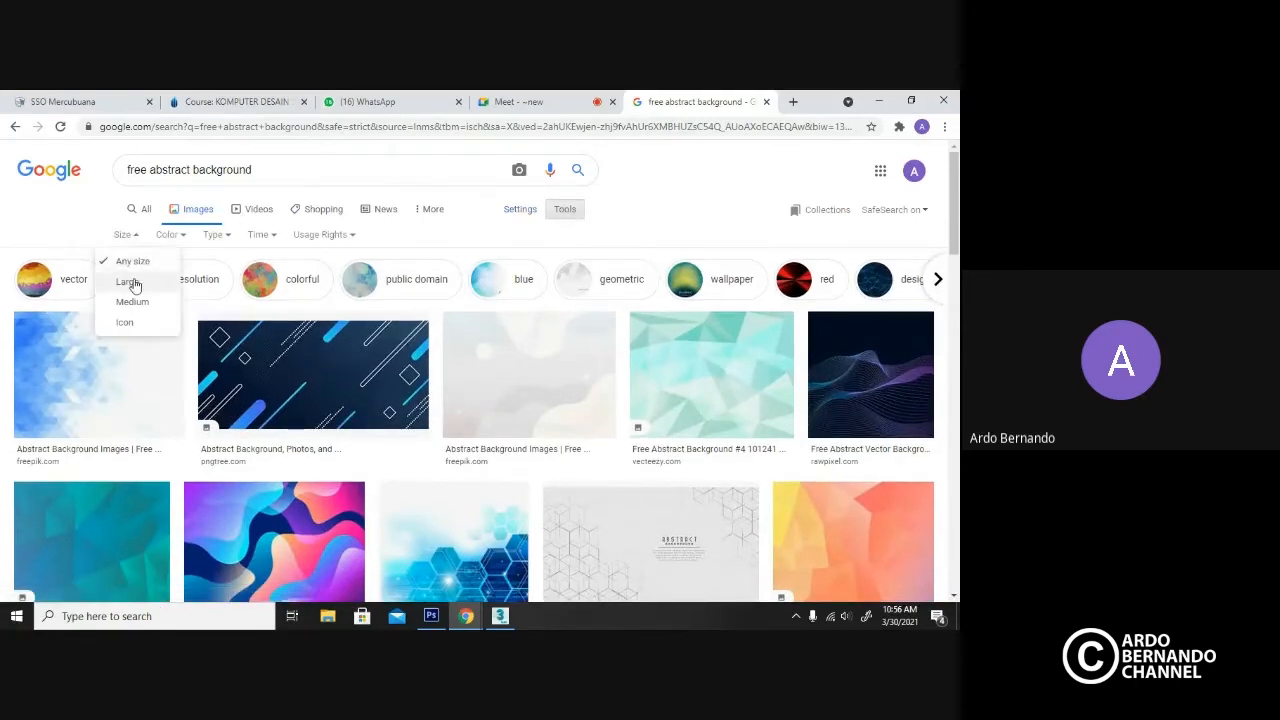
pyautogui.click(133, 283)
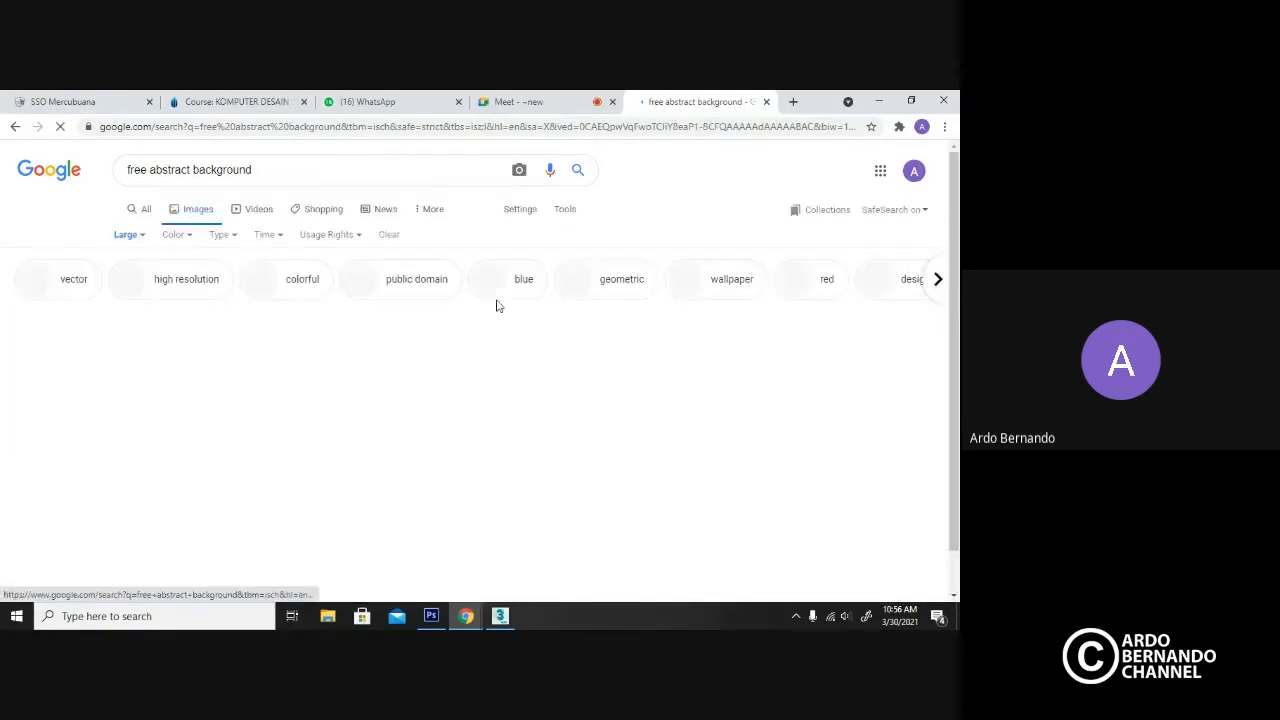
# Open the blue-turquoise diagonal-striped "Abstract Background #11 101237" image result in a new browser tab.
pyautogui.scroll(-3, 800, 311)
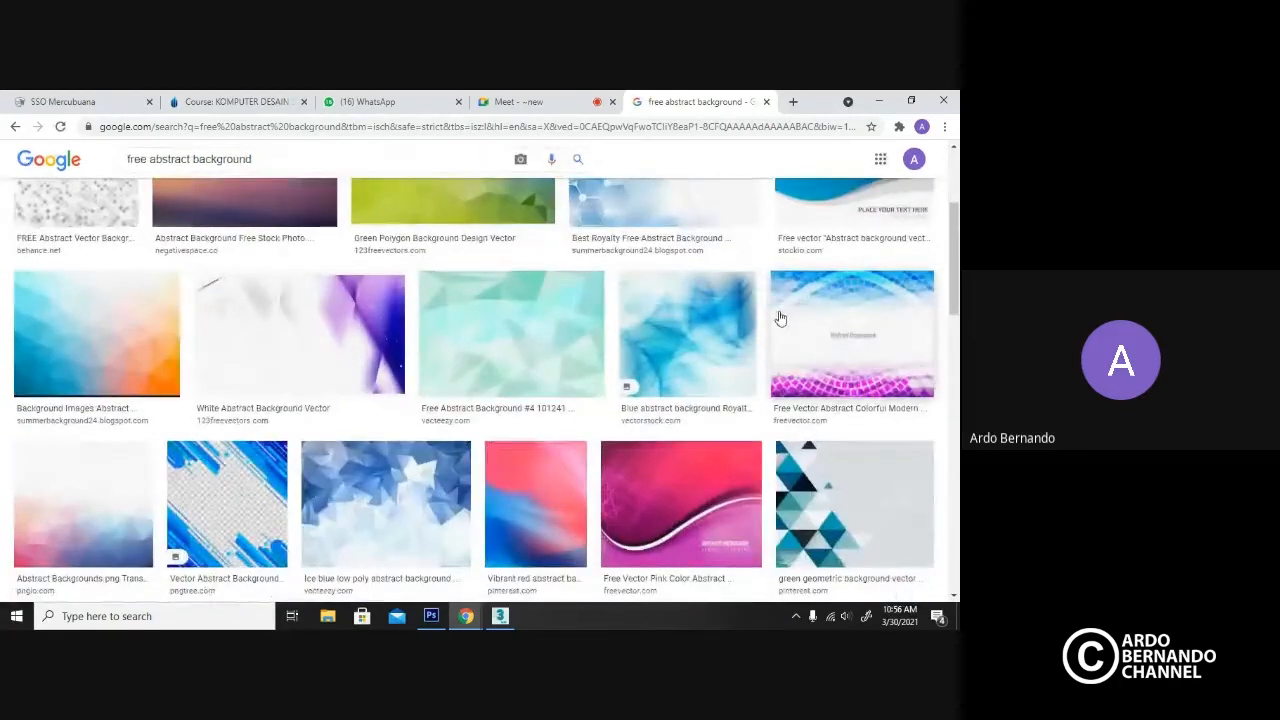
pyautogui.scroll(-6, 790, 313)
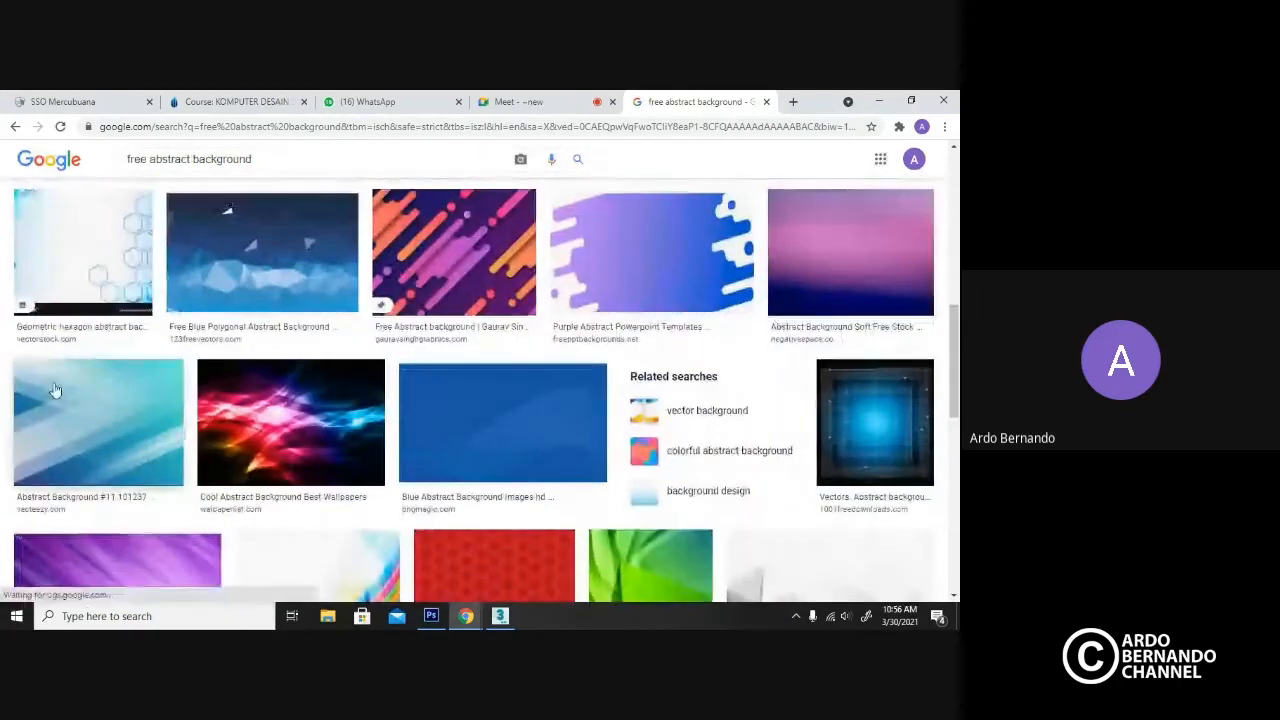
pyautogui.rightClick(106, 424)
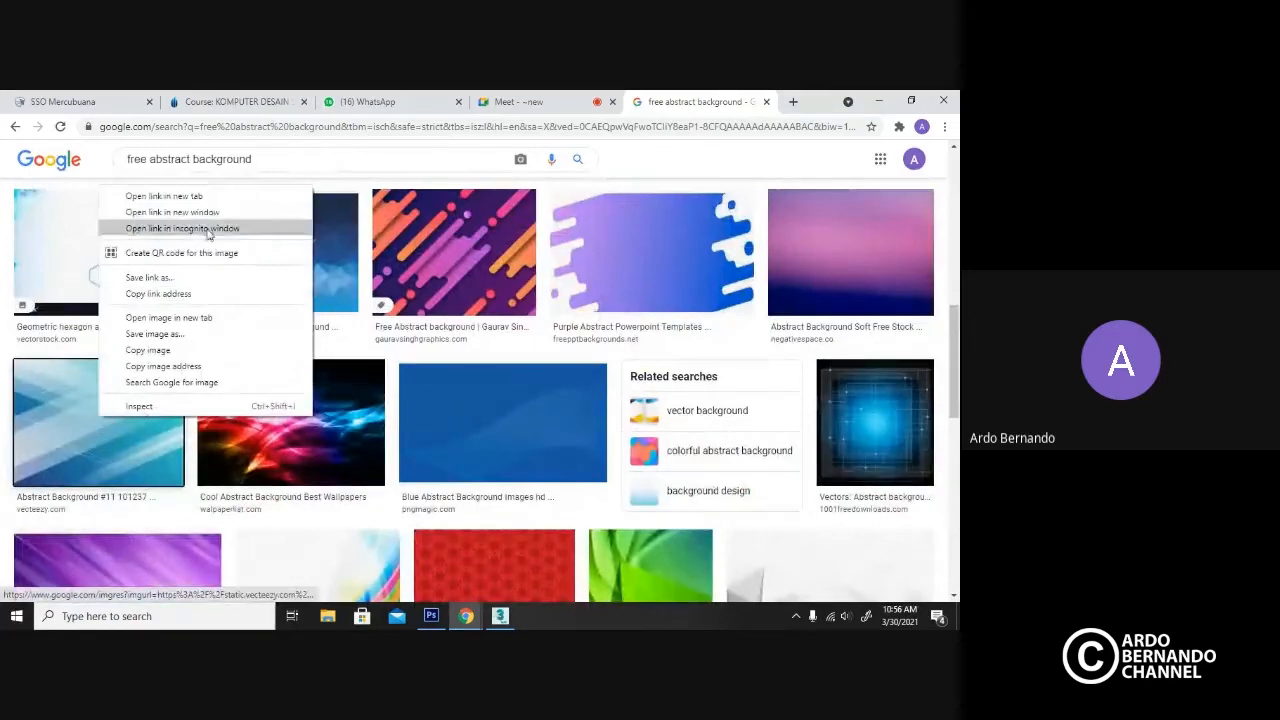
pyautogui.click(164, 196)
pyautogui.click(676, 99)
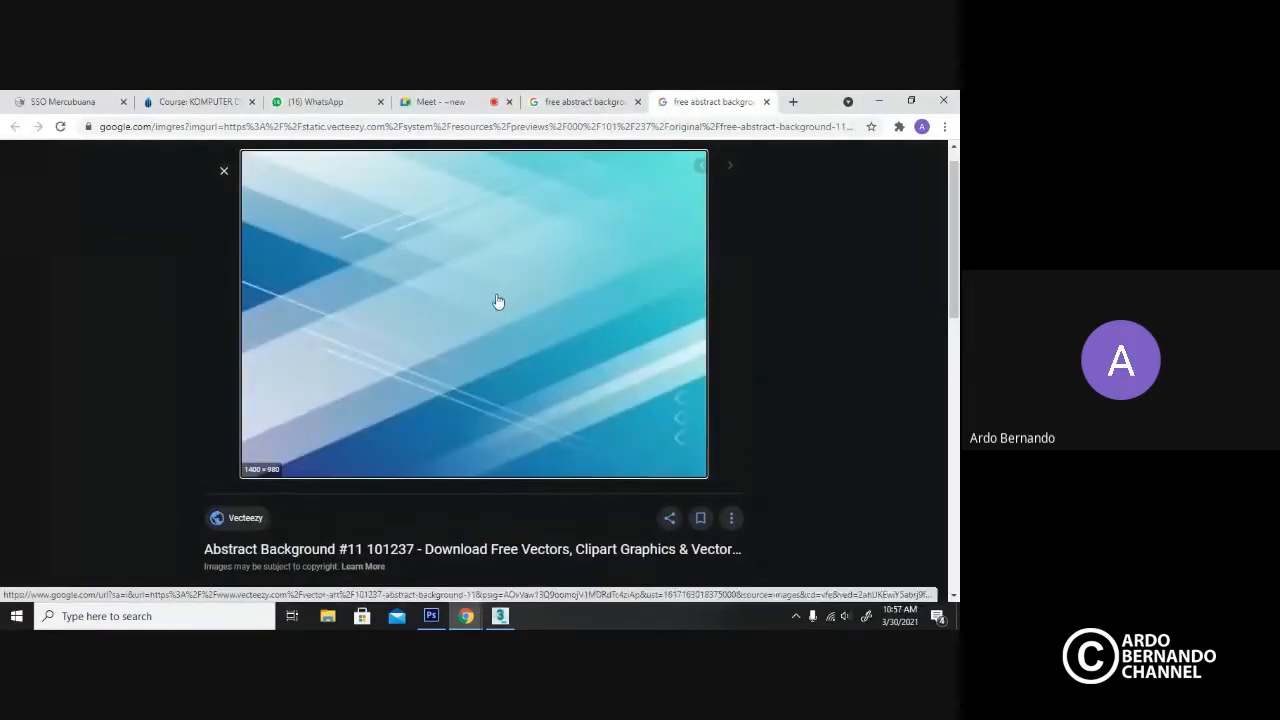
# Open the full-size image in its own tab and save it to Downloads as the JPEG free-abstract-background-11-vector.
pyautogui.rightClick(498, 303)
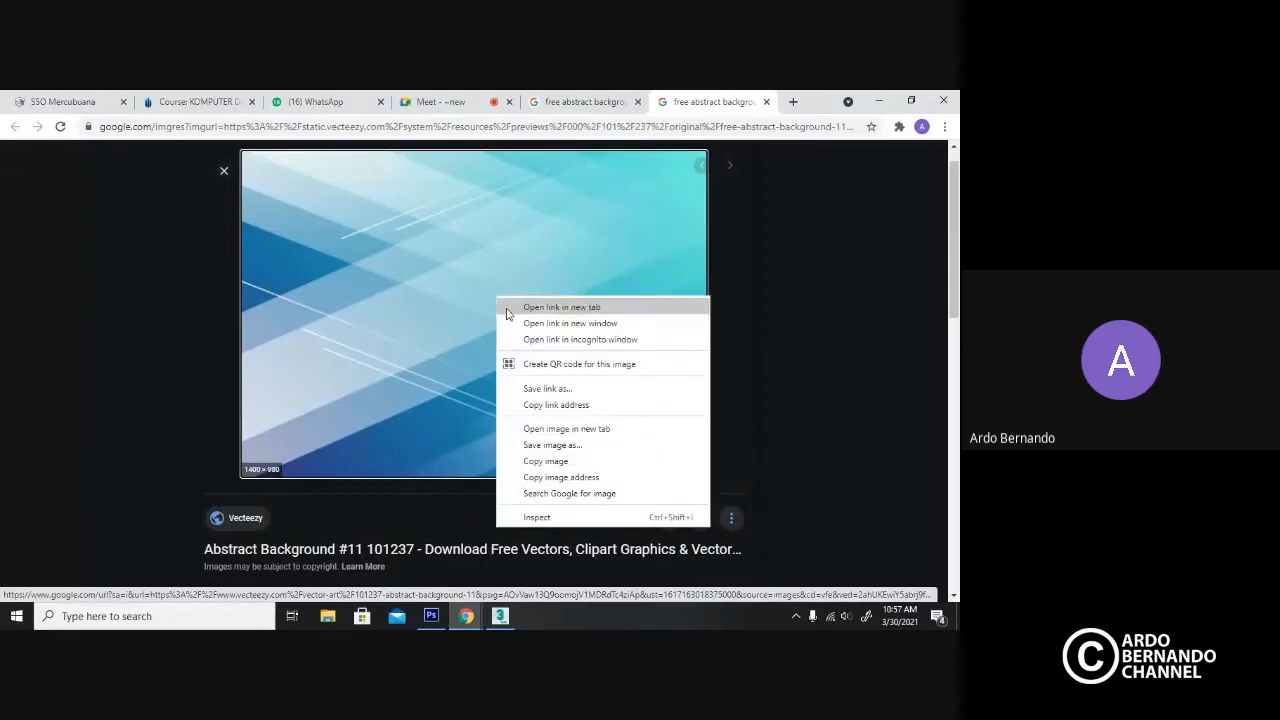
pyautogui.click(566, 428)
pyautogui.click(725, 101)
pyautogui.click(536, 314)
pyautogui.click(536, 316)
pyautogui.rightClick(536, 318)
pyautogui.click(587, 346)
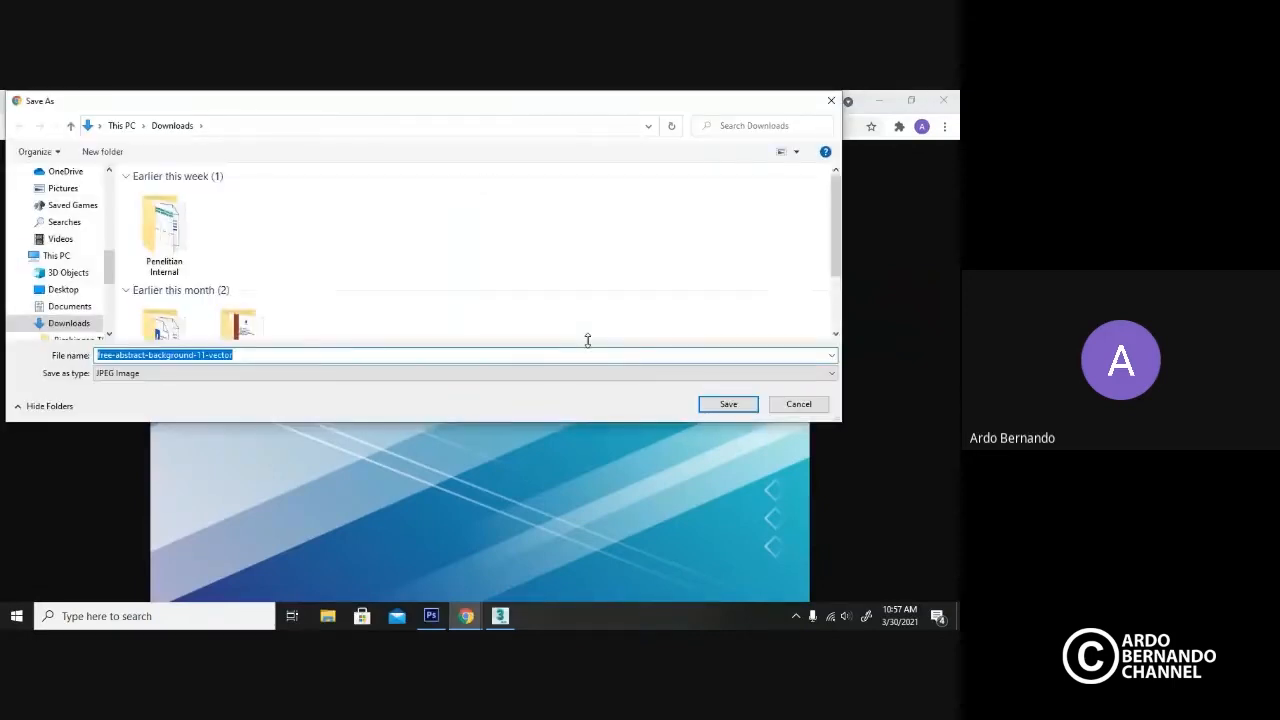
pyautogui.click(728, 404)
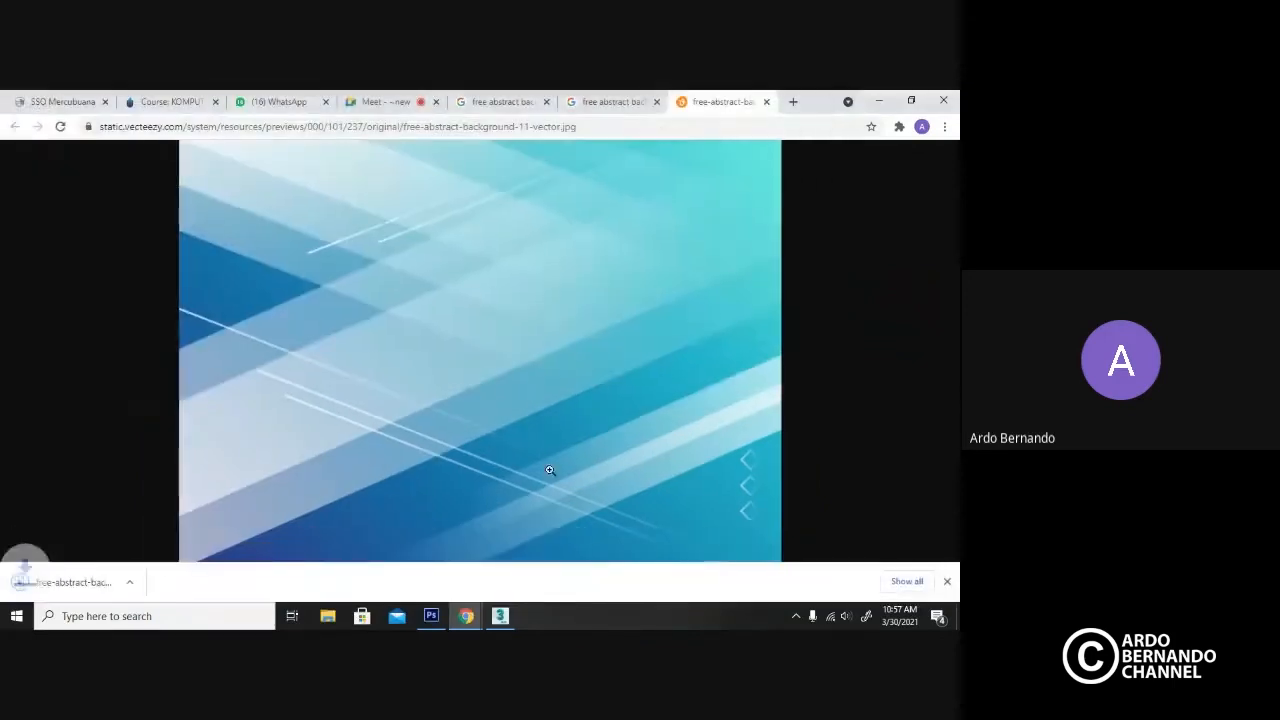
# Switch to 3ds Max and assign a Bitmap map to the diffuse color of the 03 - Default material.
pyautogui.click(501, 616)
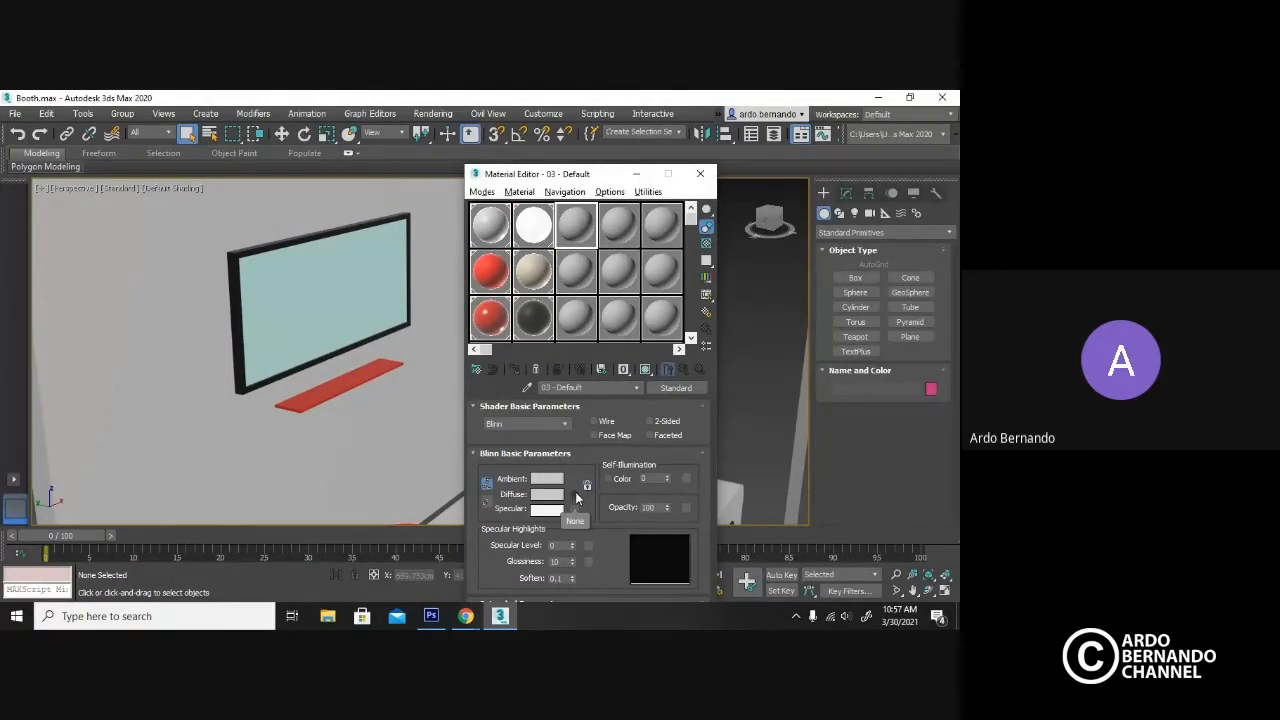
pyautogui.click(575, 491)
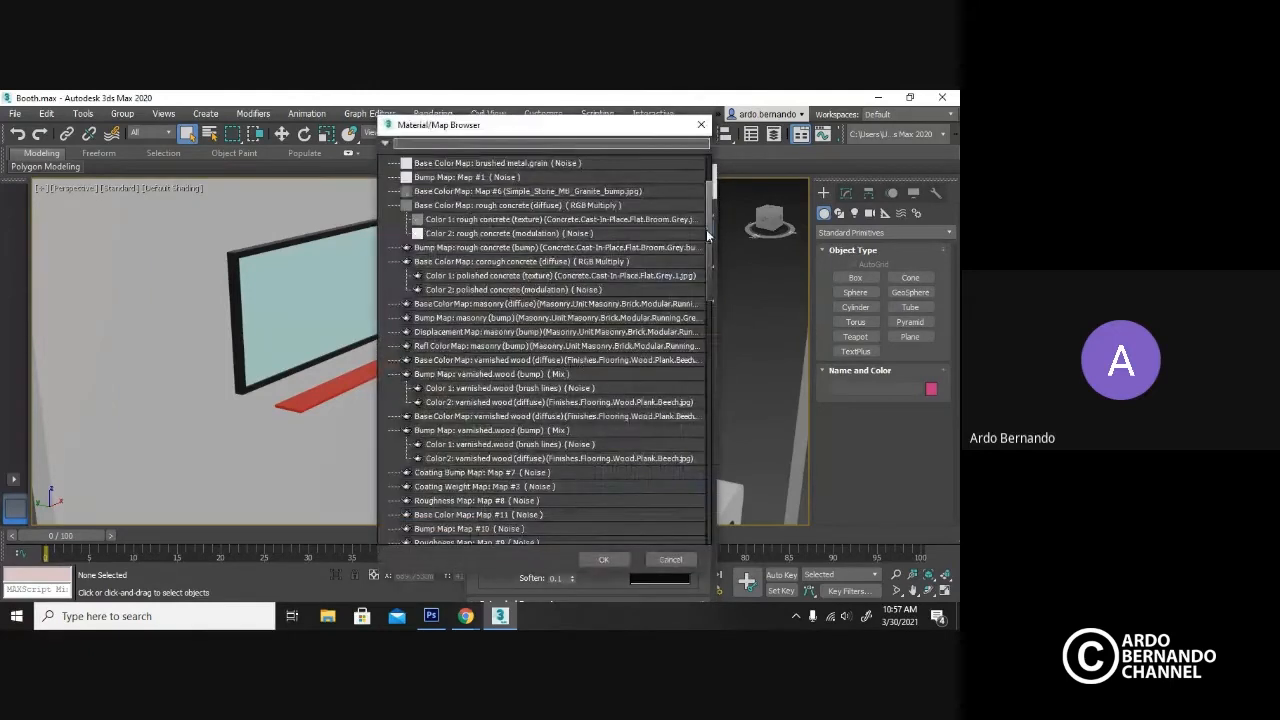
pyautogui.click(390, 164)
pyautogui.click(387, 164)
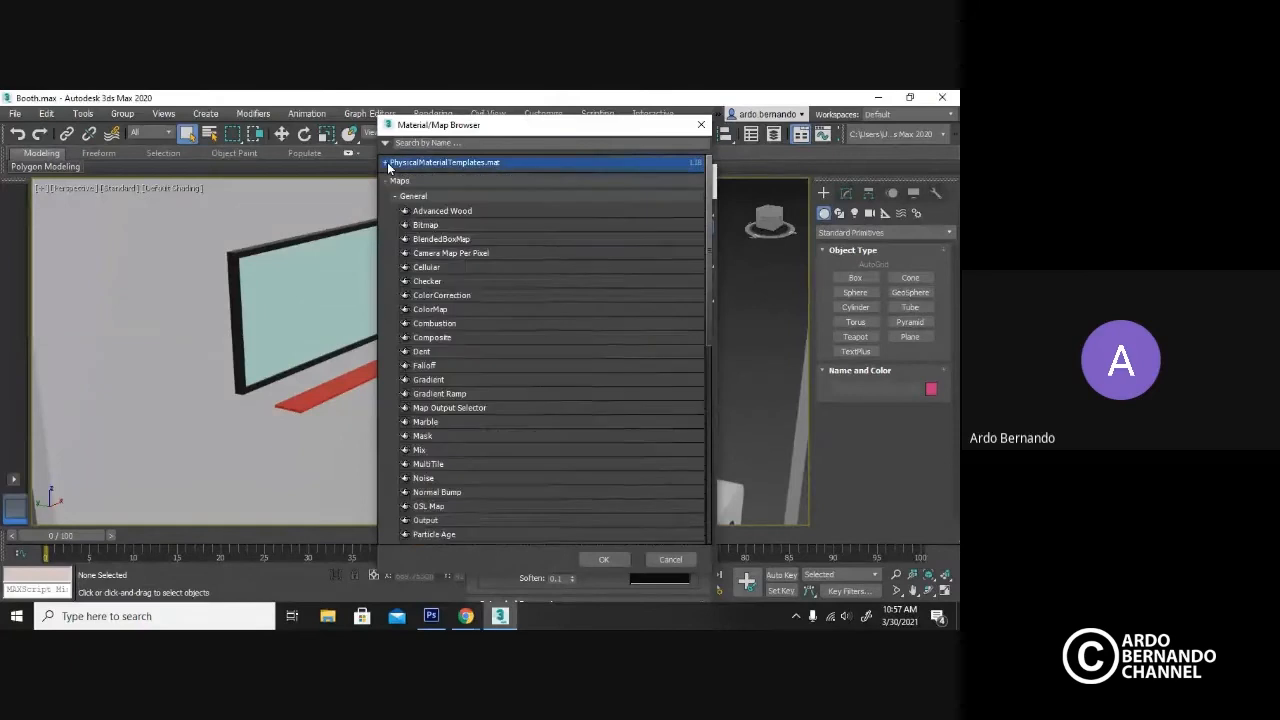
pyautogui.click(392, 181)
pyautogui.click(392, 181)
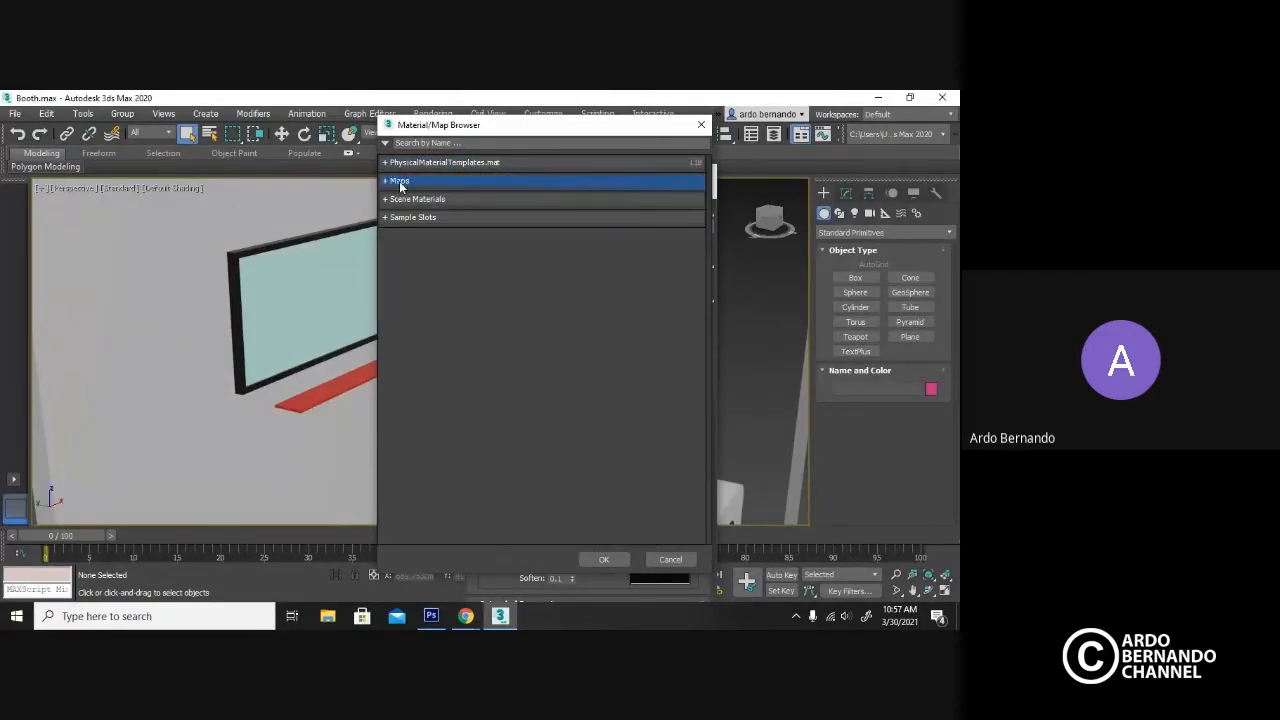
pyautogui.click(386, 182)
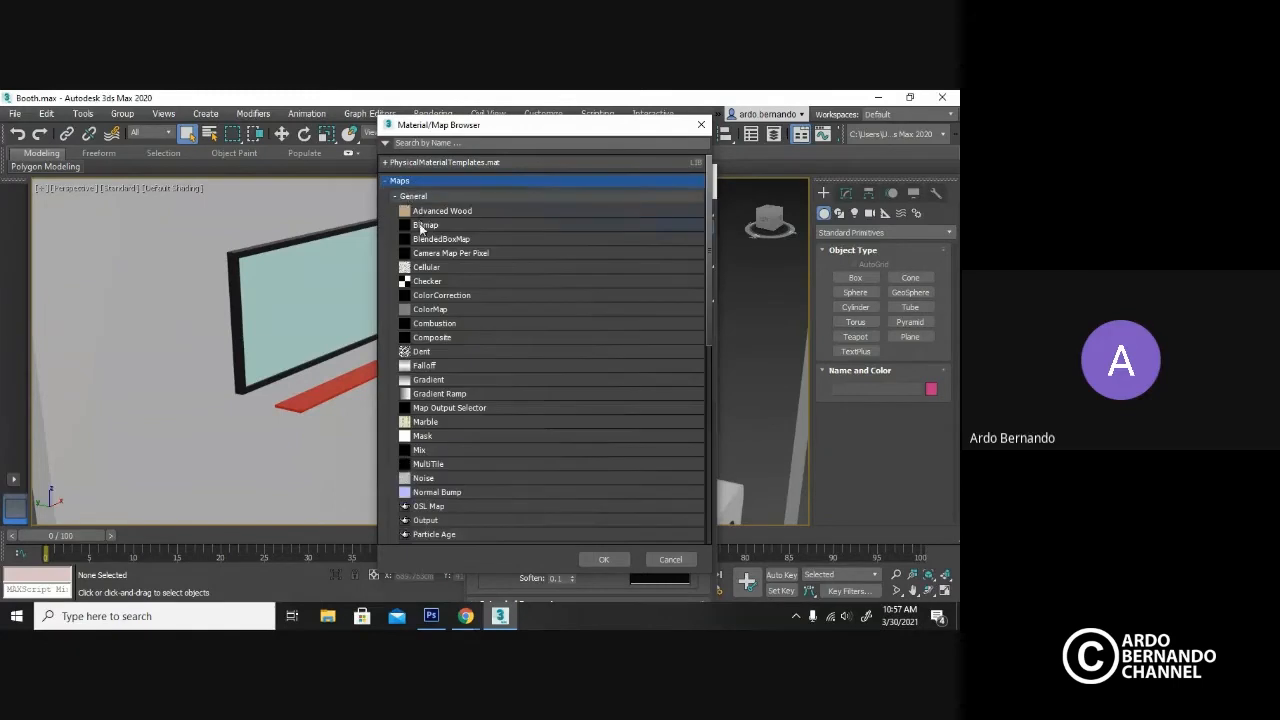
pyautogui.click(440, 226)
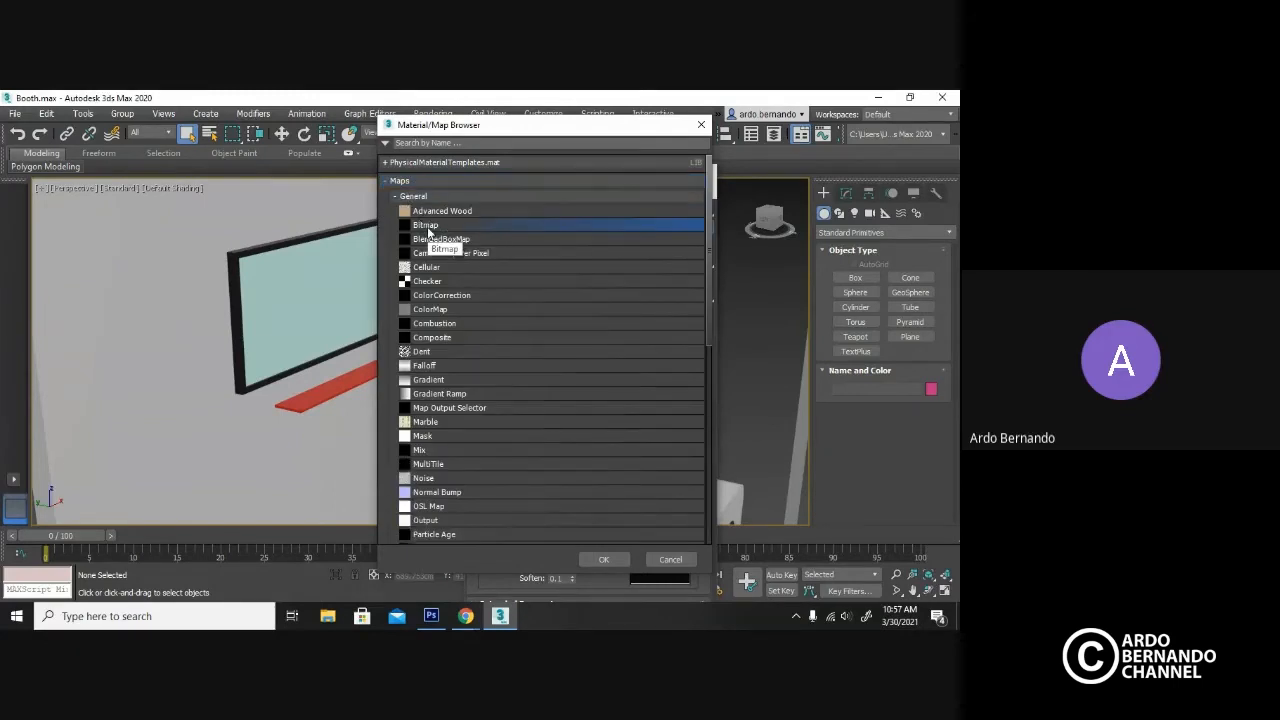
pyautogui.click(604, 559)
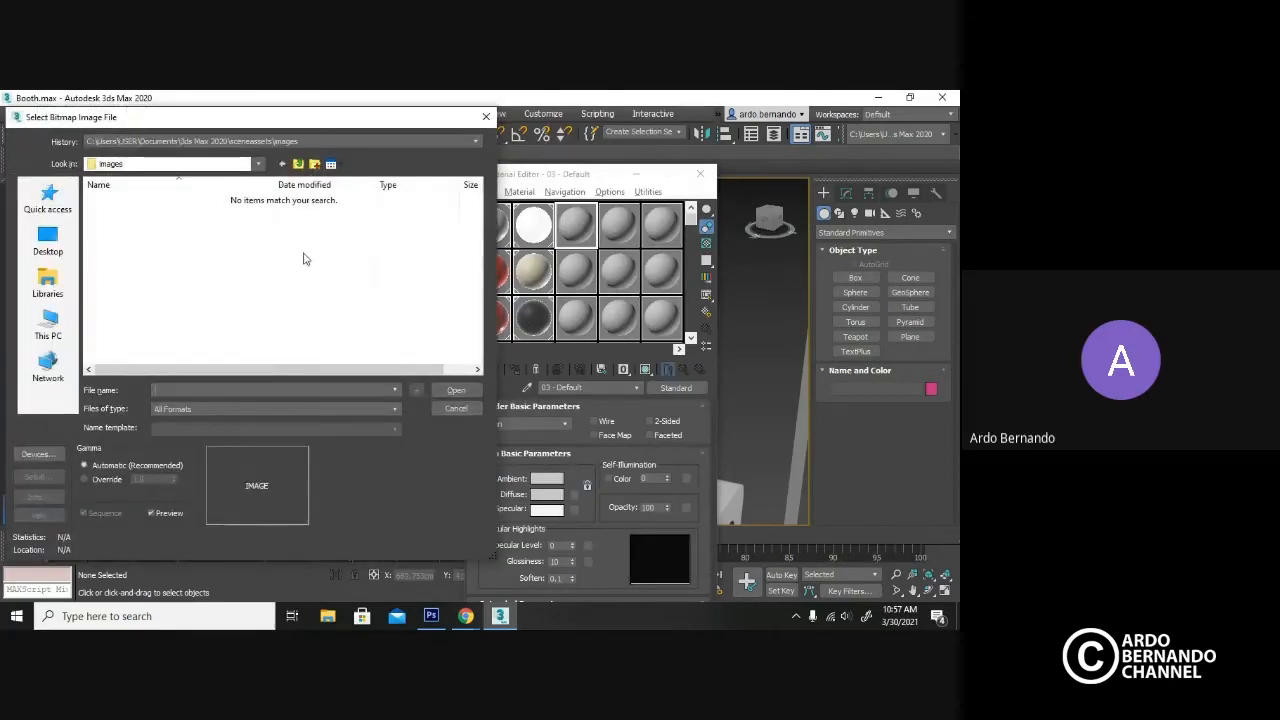
# Load free-abstract-background-11-vector from the Downloads folder as the bitmap image.
pyautogui.click(258, 165)
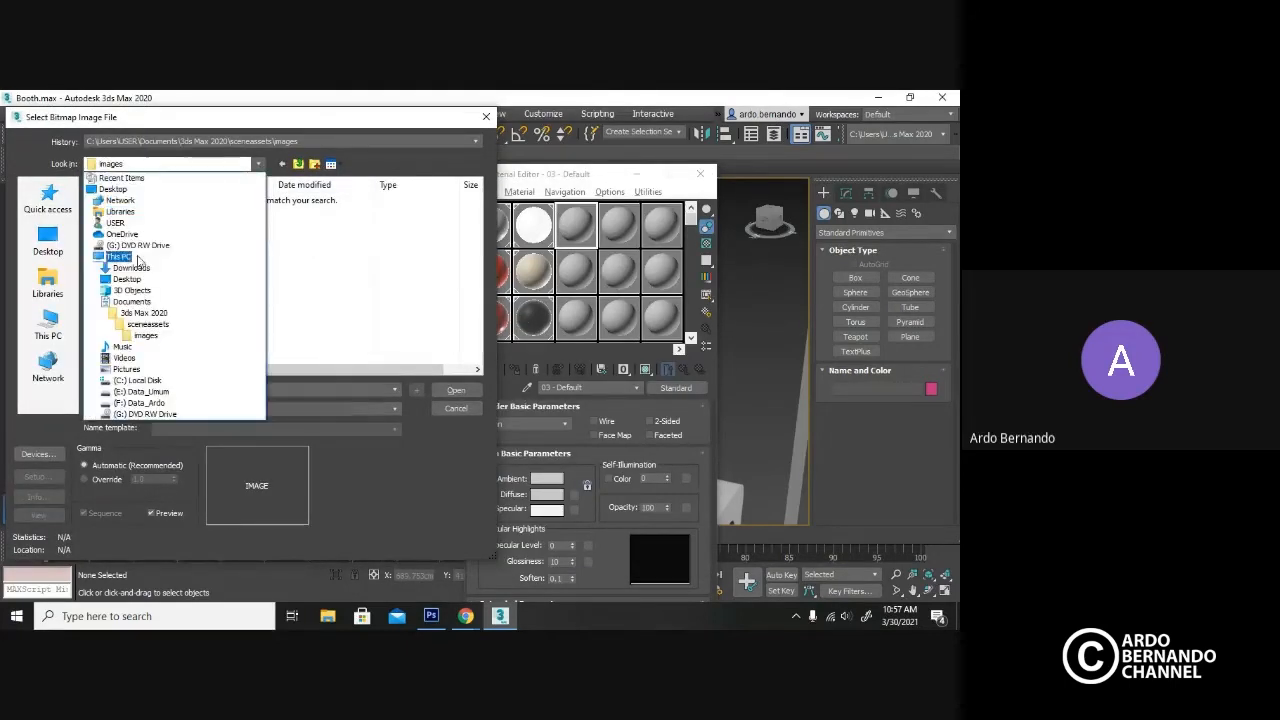
pyautogui.click(136, 278)
pyautogui.click(121, 238)
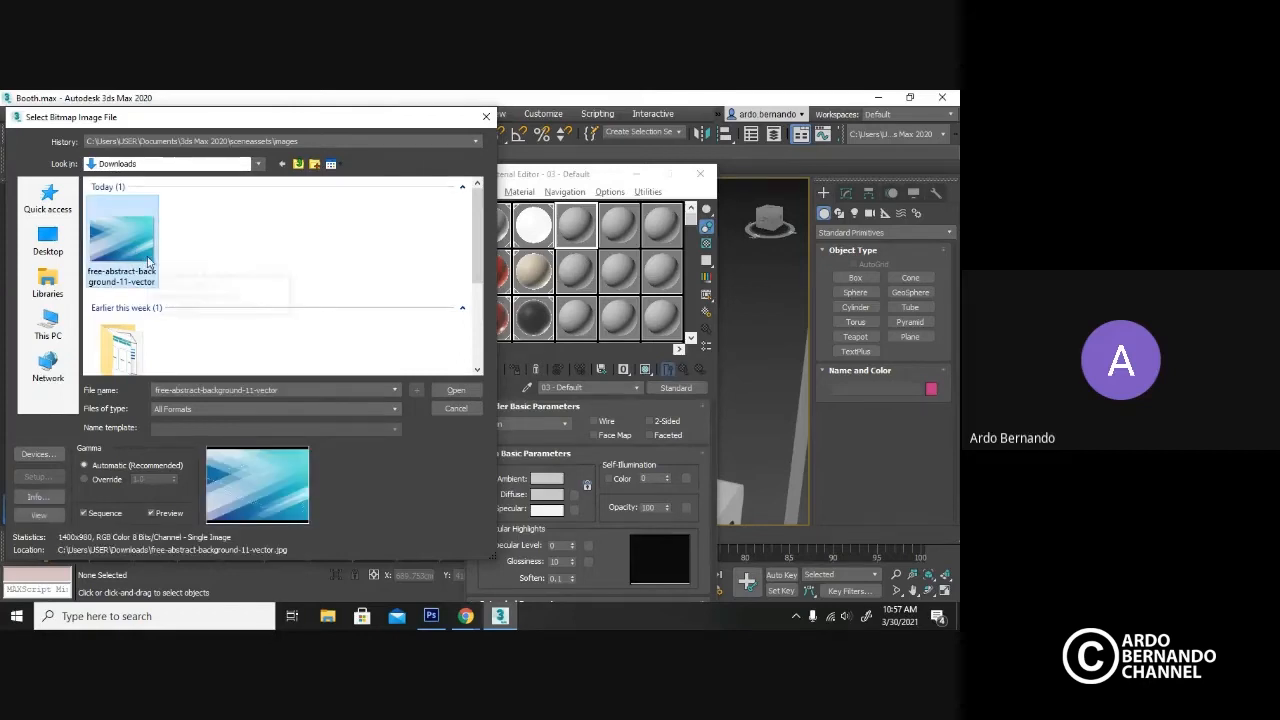
pyautogui.click(455, 390)
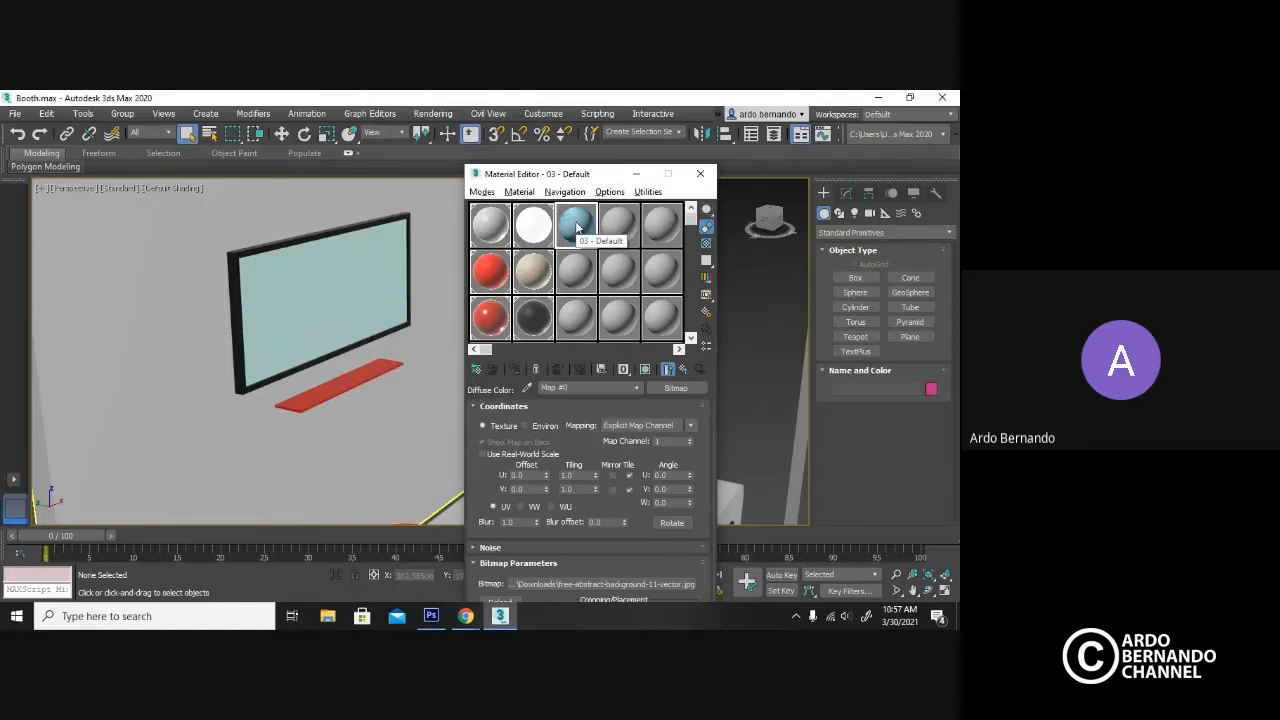
# Apply the 03 - Default material to the wall screen's display surface and show the shaded material in the viewport.
pyautogui.moveTo(369, 291); pyautogui.dragTo(368, 284)
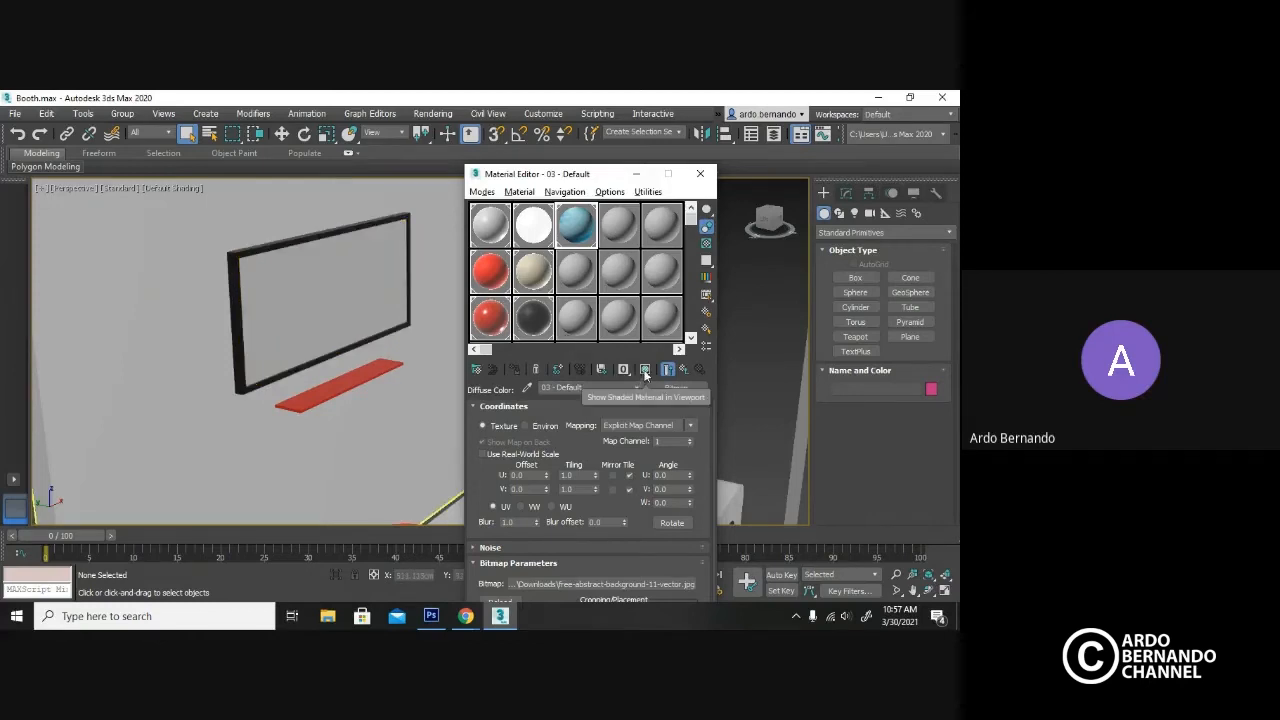
pyautogui.click(646, 370)
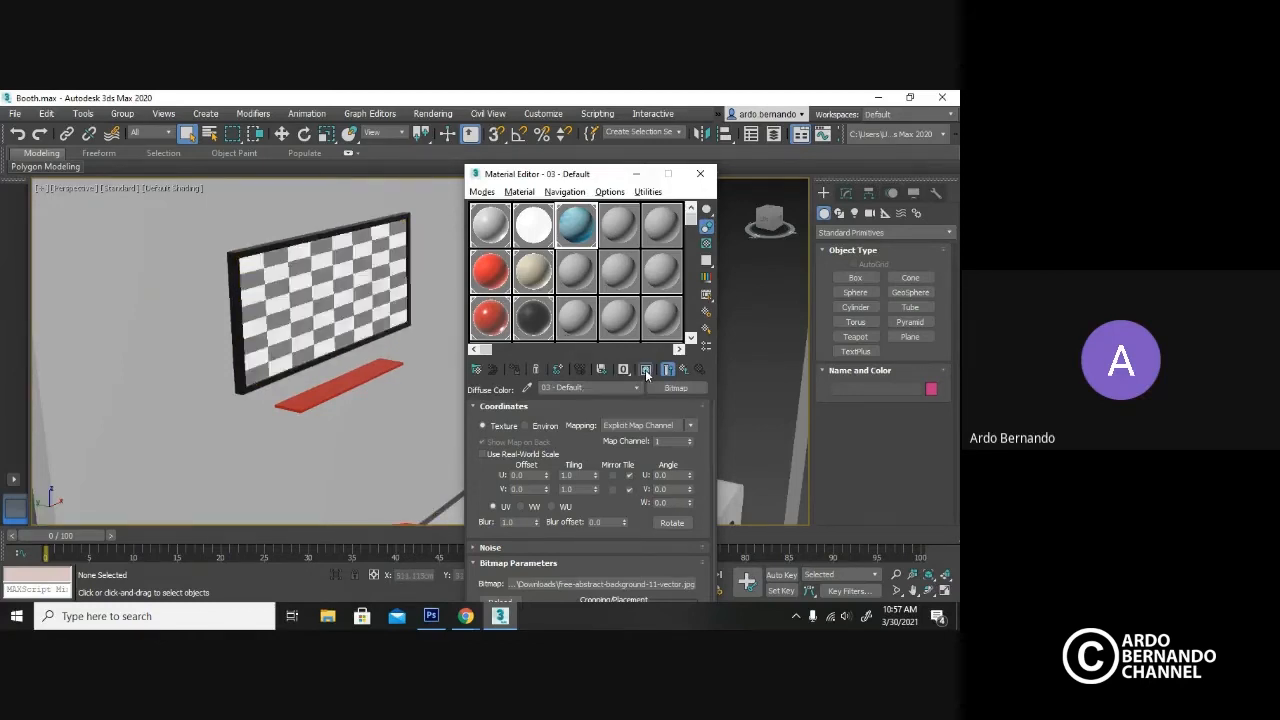
pyautogui.scroll(-6, 312, 440)
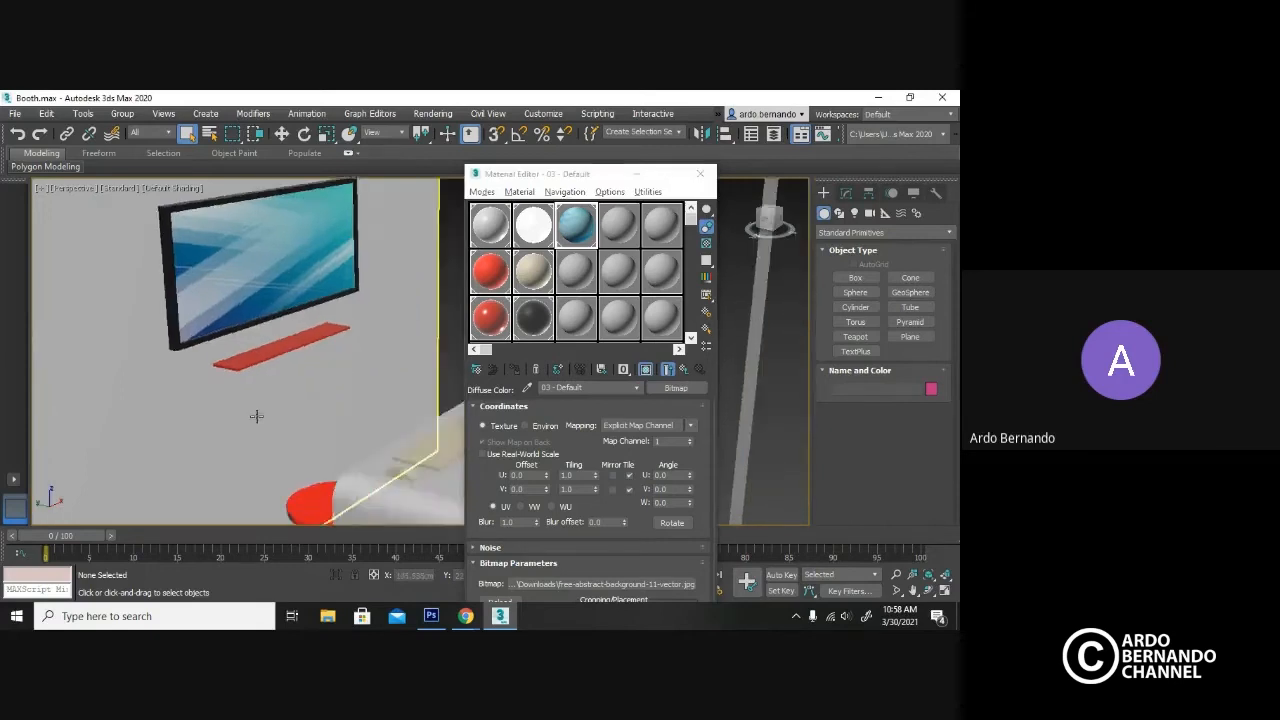
# Examine the textured wall screen, the desk computer and the whole booth from several angles.
pyautogui.scroll(8, 317, 422)
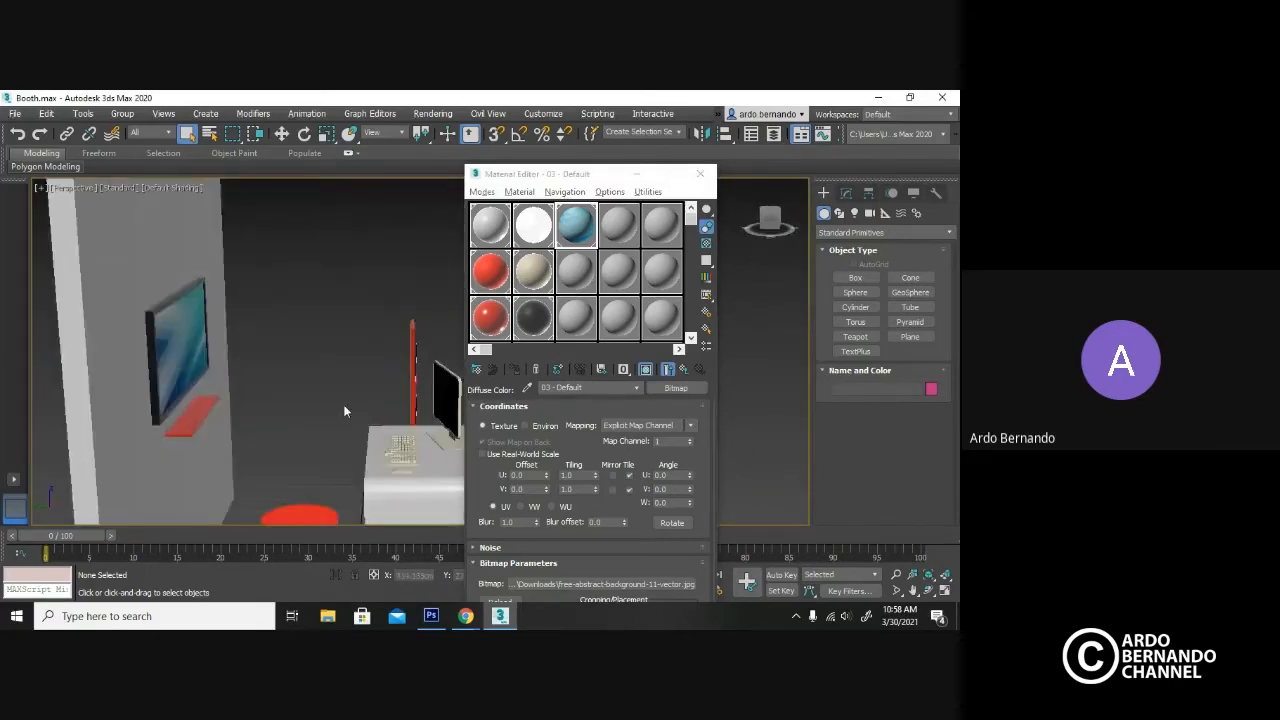
pyautogui.scroll(1, 205, 371)
pyautogui.moveTo(205, 371); pyautogui.dragTo(260, 358, button='middle')
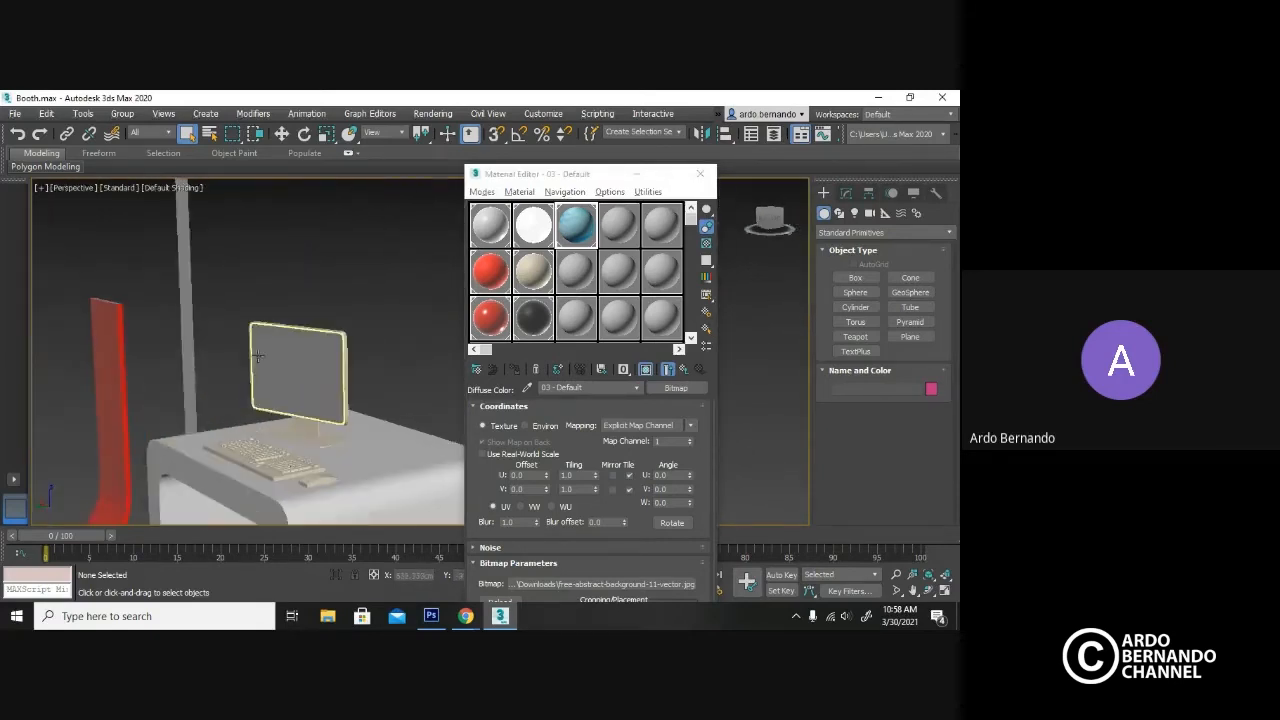
pyautogui.keyDown('alt'); pyautogui.moveTo(330, 387); pyautogui.dragTo(261, 340, button='middle'); pyautogui.keyUp('alt')
pyautogui.scroll(-3, 263, 347)
pyautogui.scroll(-4, 332, 449)
pyautogui.moveTo(345, 415)
pyautogui.mouseDown(button='middle')
pyautogui.moveTo(332, 449)
pyautogui.moveTo(350, 420)
pyautogui.mouseUp(button='middle')
pyautogui.scroll(2, 355, 407)
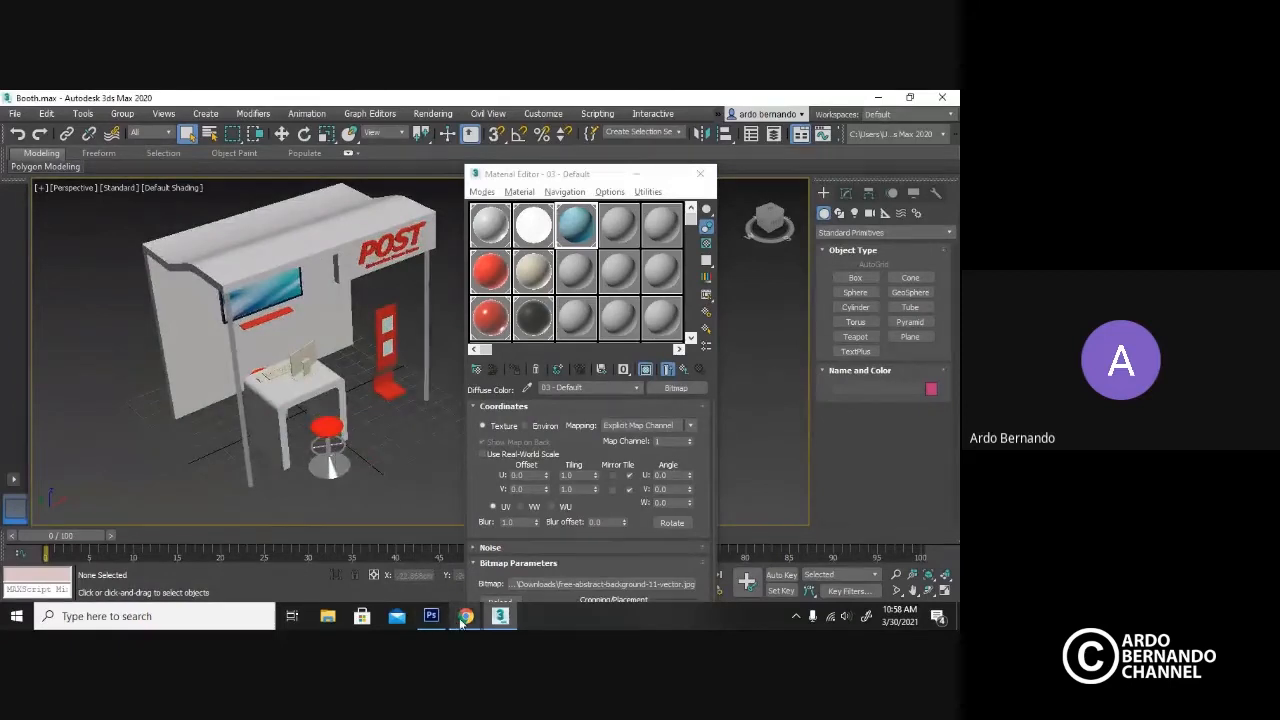
# Switch to the Google Meet tab in Chrome, turn on the camera and return to 3ds Max.
pyautogui.moveTo(466, 616)
pyautogui.click(410, 565)
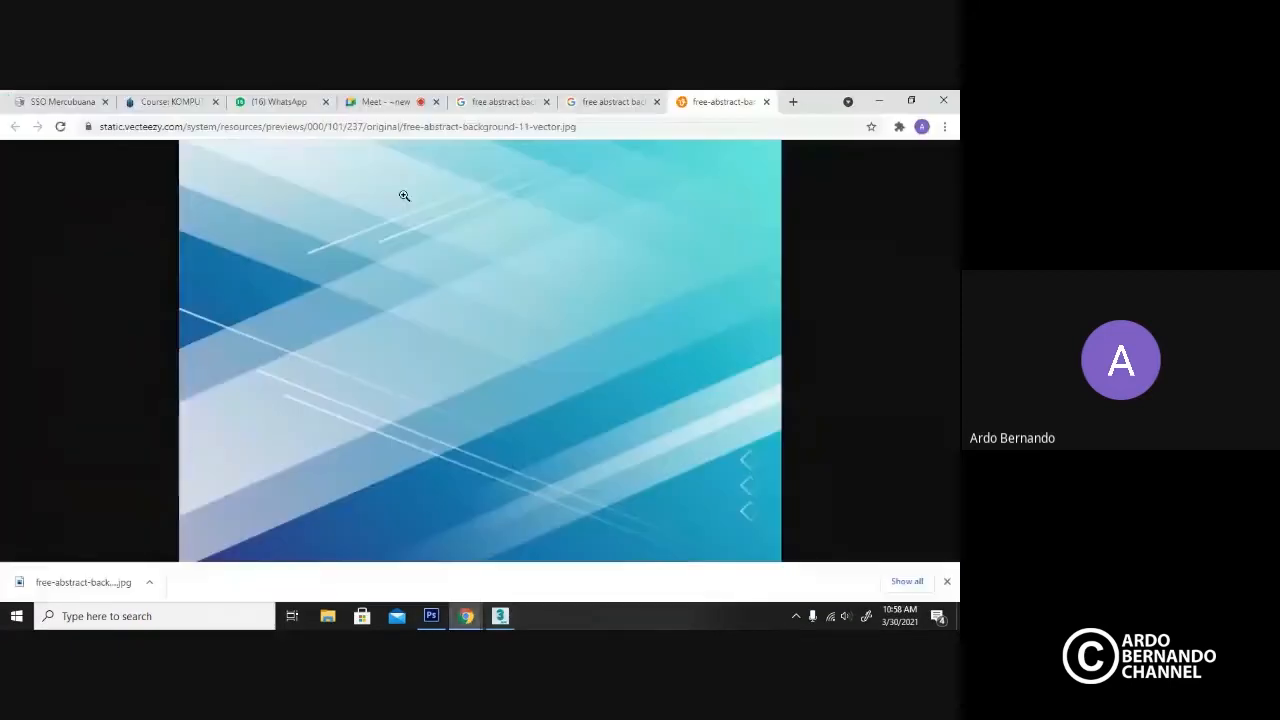
pyautogui.click(385, 101)
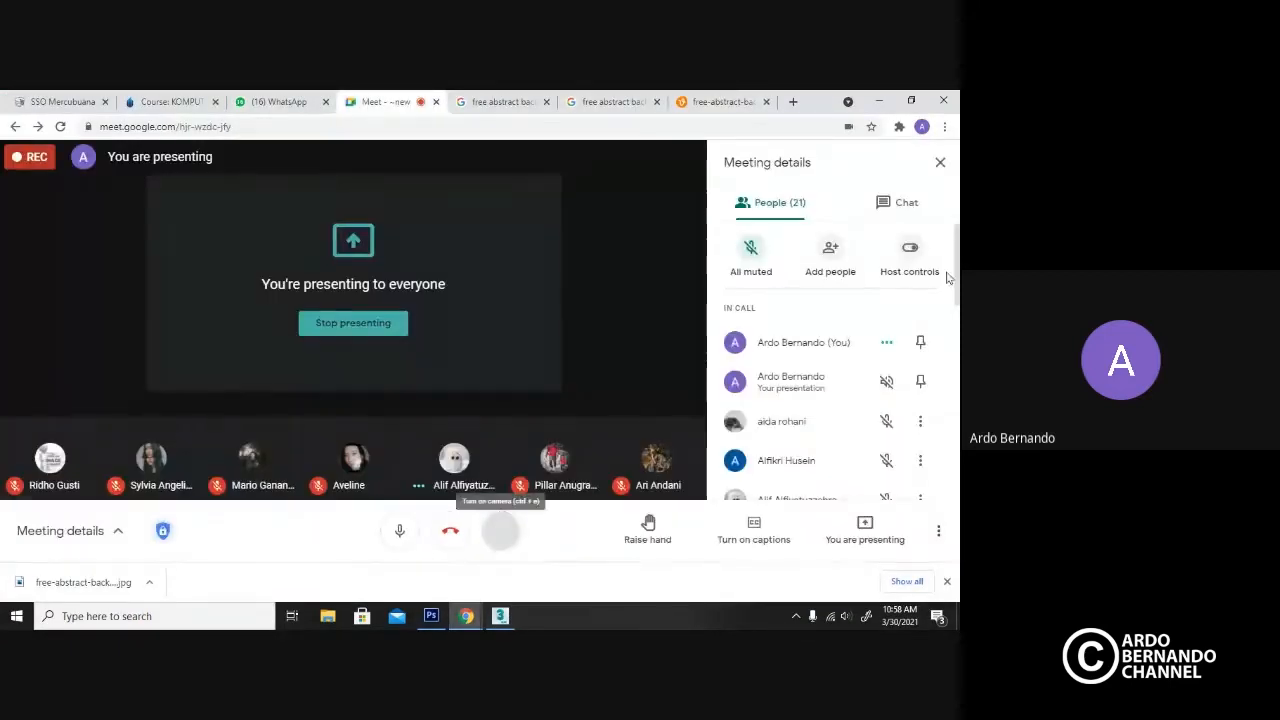
pyautogui.click(879, 101)
# Close the Material Editor and frame the whole booth in the perspective view.
pyautogui.keyDown('alt'); pyautogui.moveTo(345, 415); pyautogui.dragTo(399, 390, button='middle'); pyautogui.keyUp('alt')
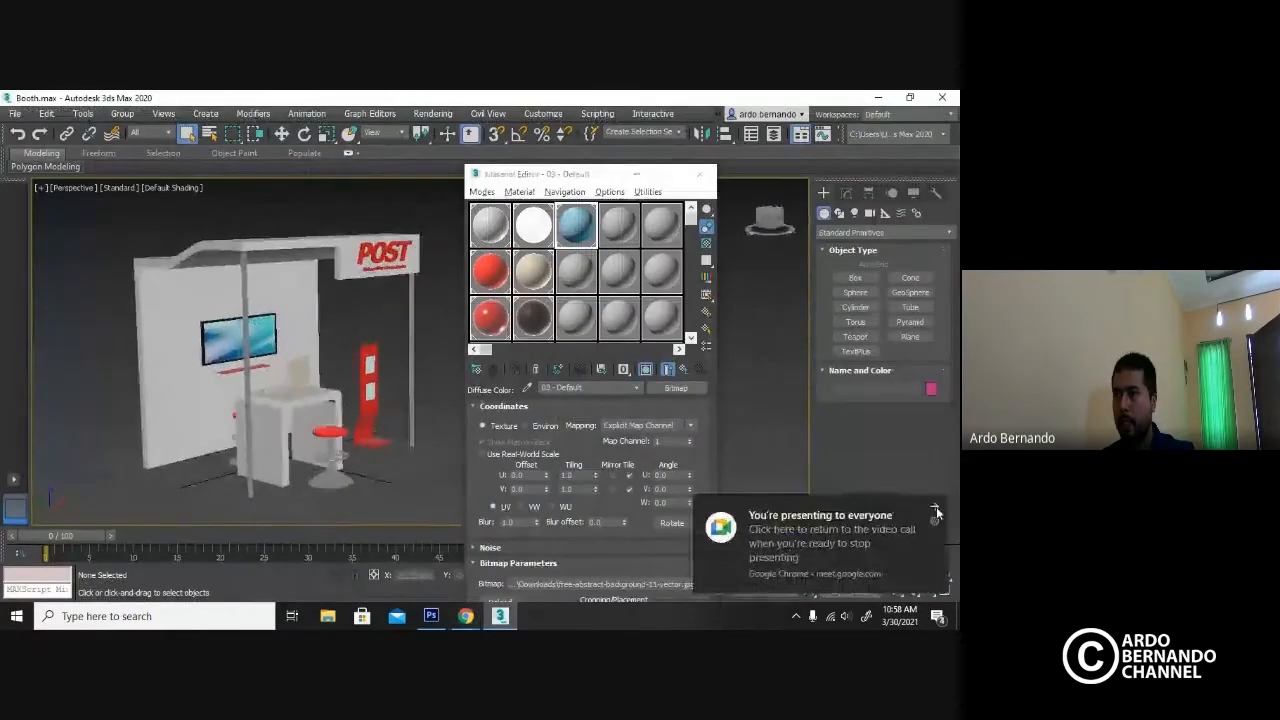
pyautogui.click(705, 176)
pyautogui.keyDown('alt'); pyautogui.moveTo(646, 236); pyautogui.dragTo(591, 362, button='middle'); pyautogui.keyUp('alt')
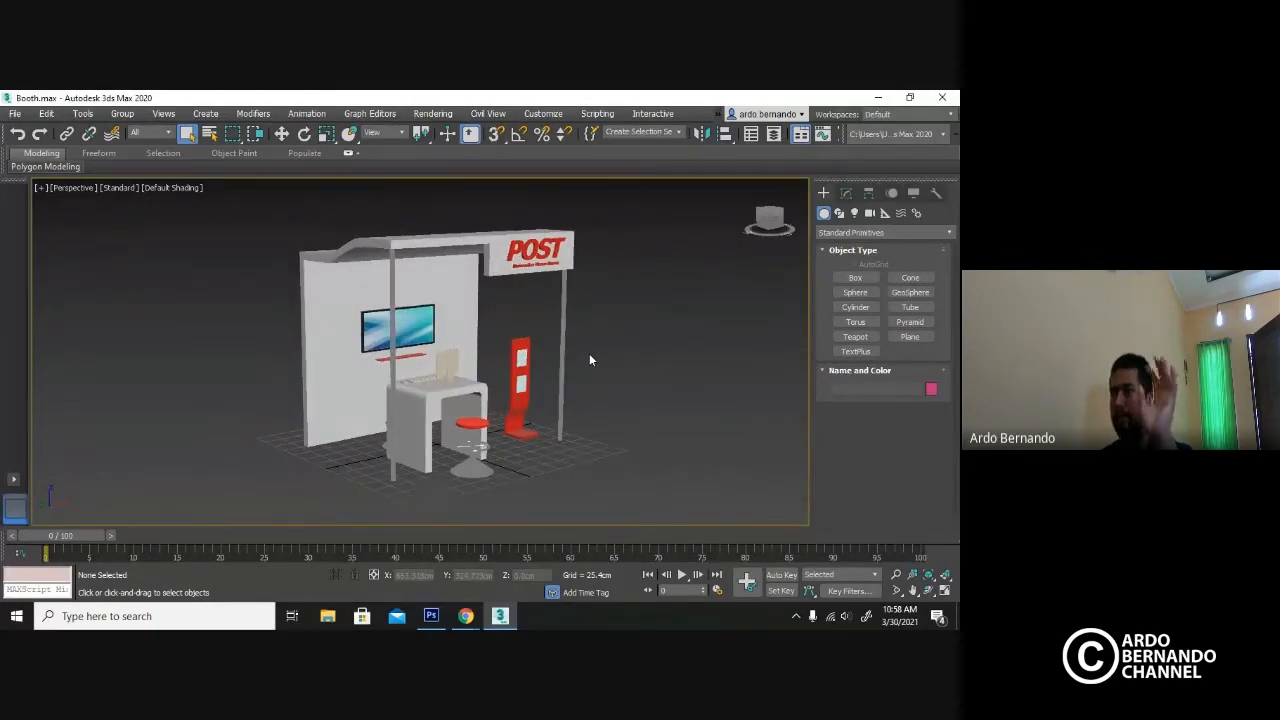
pyautogui.press('super')
pyautogui.press('super')
pyautogui.keyDown('alt'); pyautogui.moveTo(627, 376); pyautogui.dragTo(603, 381, button='middle'); pyautogui.keyUp('alt')
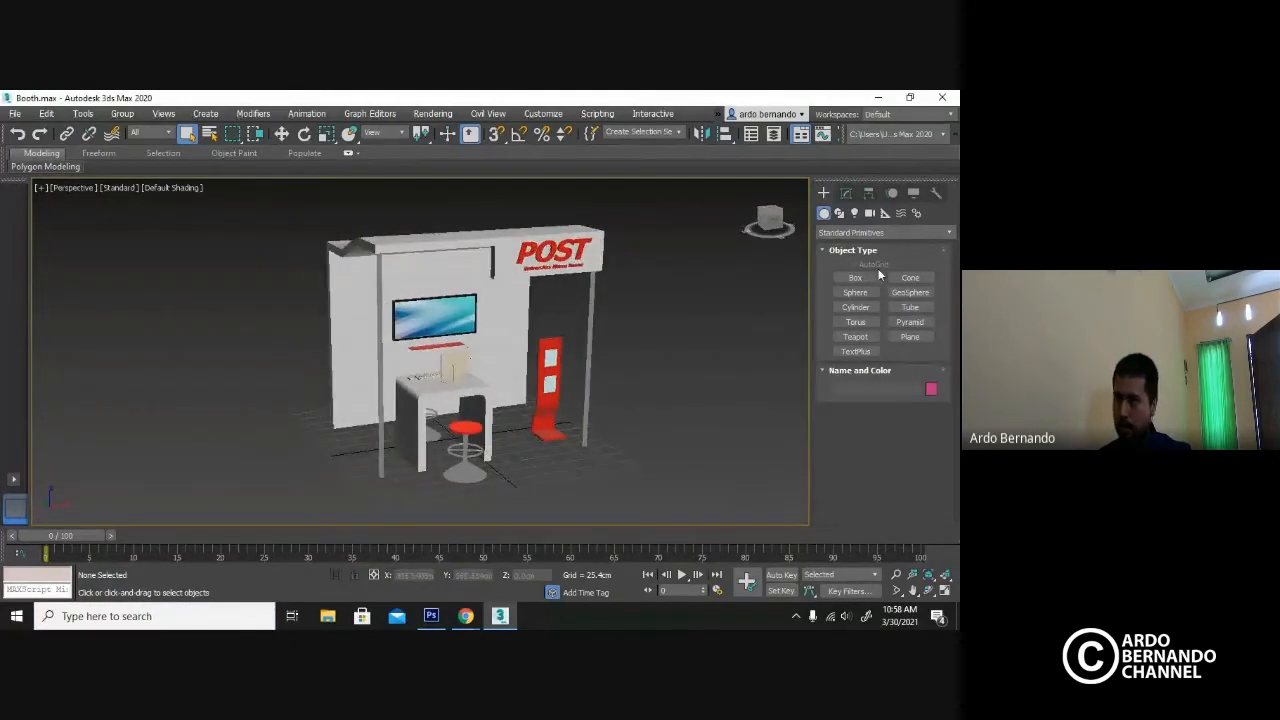
# Place a photometric Sun Positioner on the ground in front of the booth, with a compass radius of about 79 cm and sun distance of about 470 cm.
pyautogui.click(856, 213)
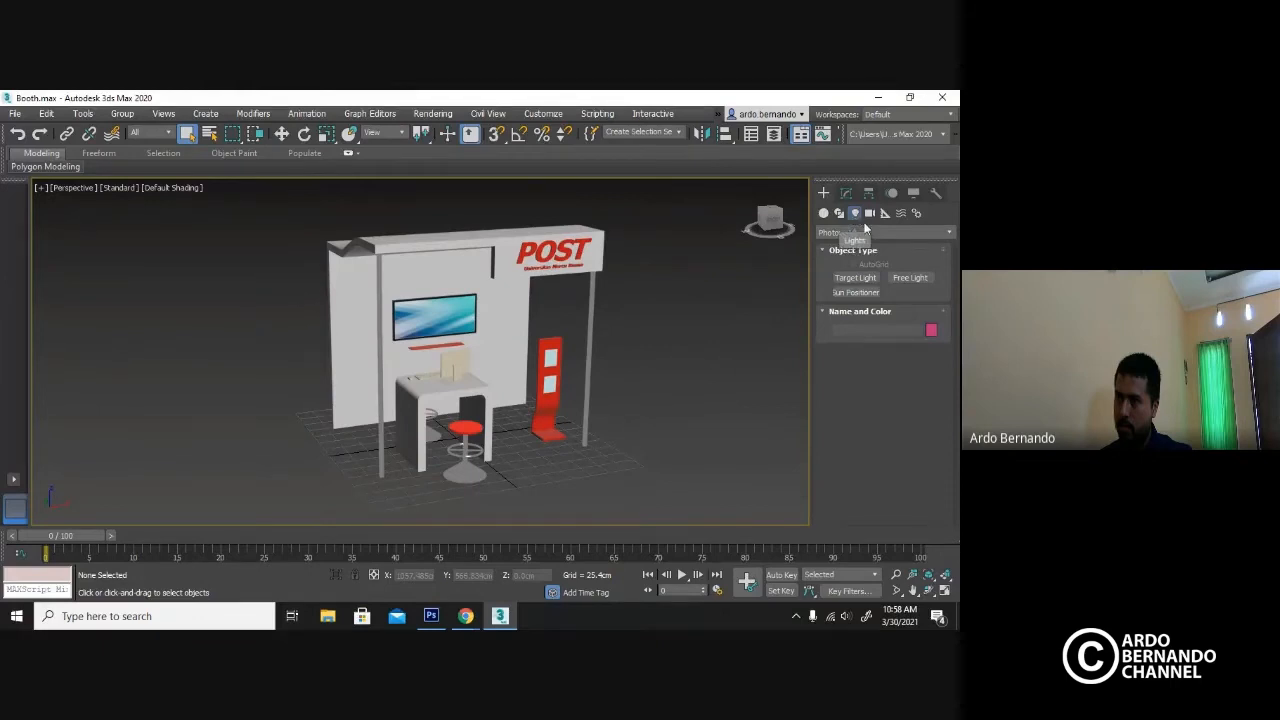
pyautogui.click(855, 292)
pyautogui.scroll(-5, 697, 323)
pyautogui.moveTo(672, 347); pyautogui.dragTo(662, 382, button='middle')
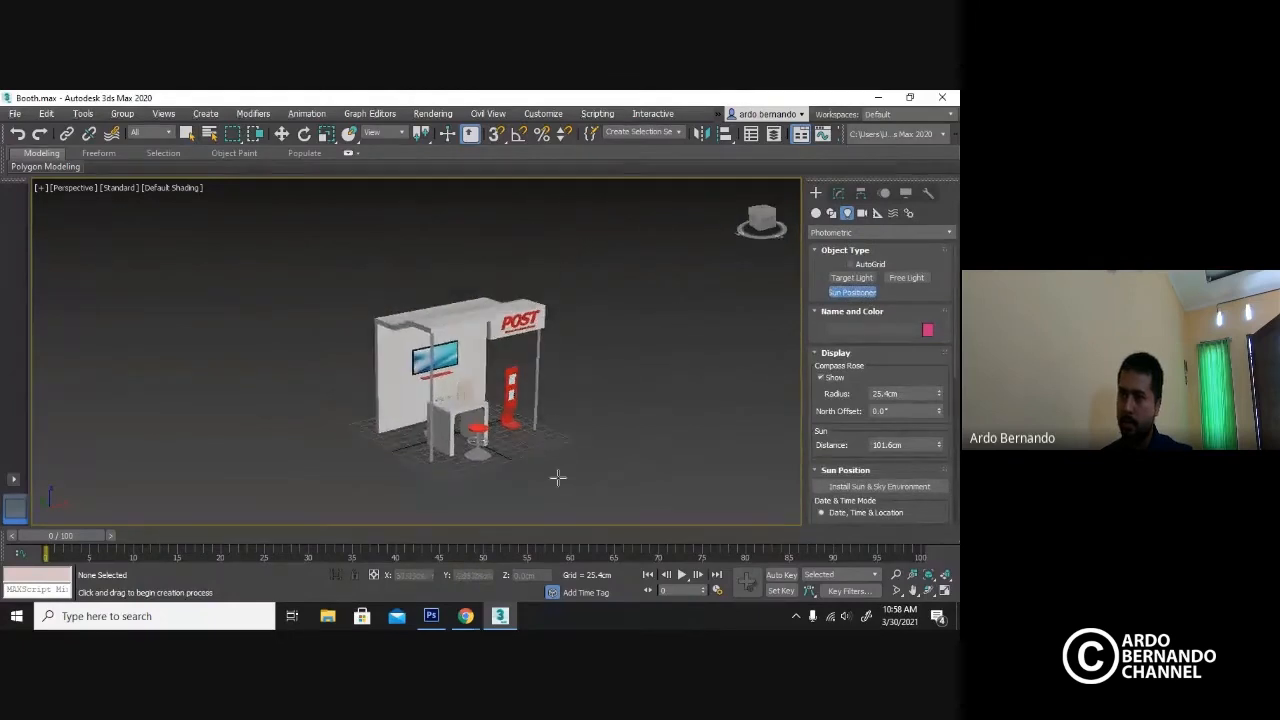
pyautogui.moveTo(566, 469); pyautogui.dragTo(585, 428)
pyautogui.moveTo(520, 477); pyautogui.dragTo(538, 477)
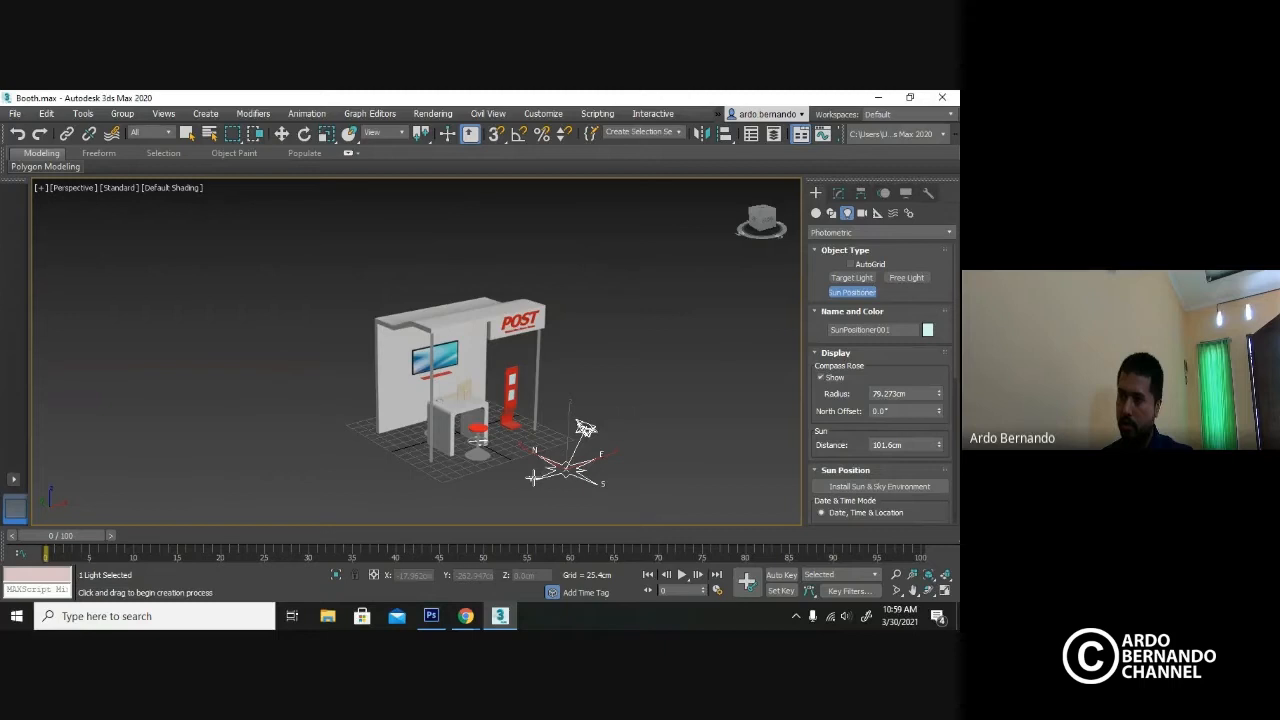
pyautogui.moveTo(533, 478); pyautogui.dragTo(536, 475)
pyautogui.click(778, 301)
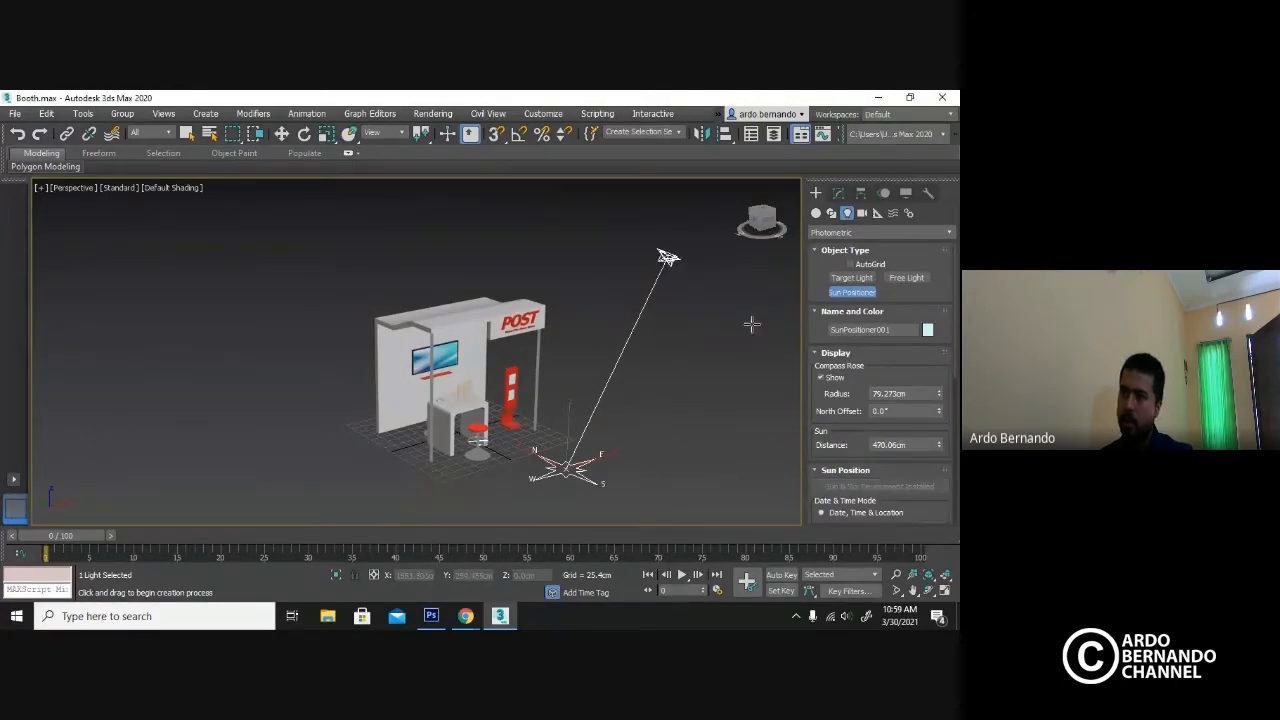
# Test-render the booth in the perspective view with the current renderer, inspect the image and close the render window.
pyautogui.keyDown('alt'); pyautogui.moveTo(699, 387); pyautogui.dragTo(674, 360, button='middle'); pyautogui.keyUp('alt')
pyautogui.scroll(3, 664, 388)
pyautogui.keyDown('alt'); pyautogui.moveTo(674, 360); pyautogui.dragTo(634, 386, button='middle'); pyautogui.keyUp('alt')
pyautogui.hotkey('shift', 'q')
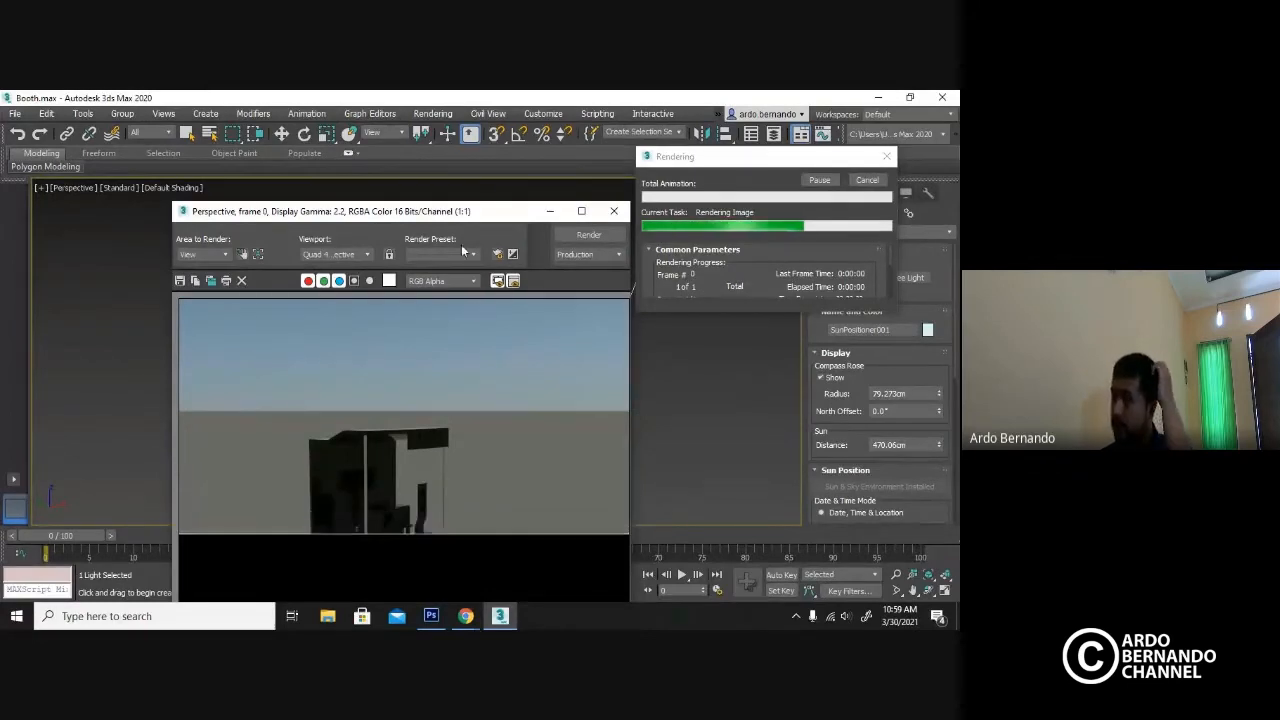
pyautogui.moveTo(447, 215); pyautogui.dragTo(459, 151)
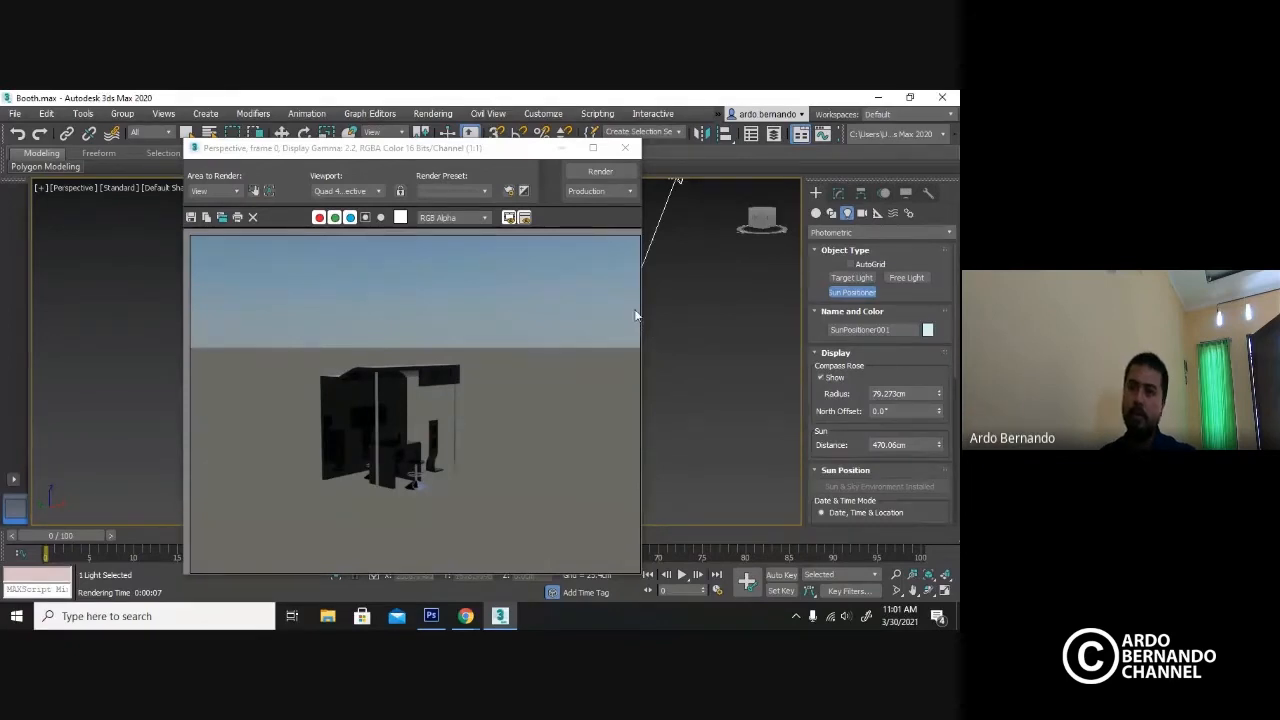
pyautogui.click(625, 153)
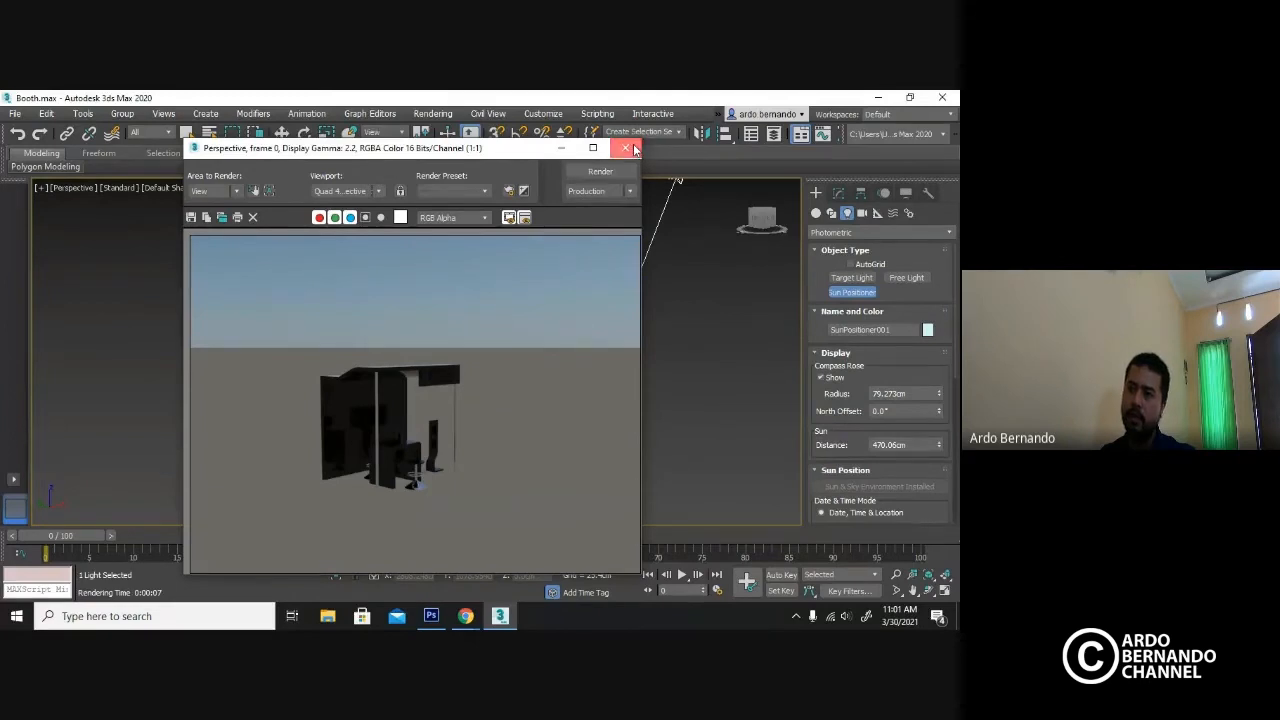
pyautogui.click(625, 150)
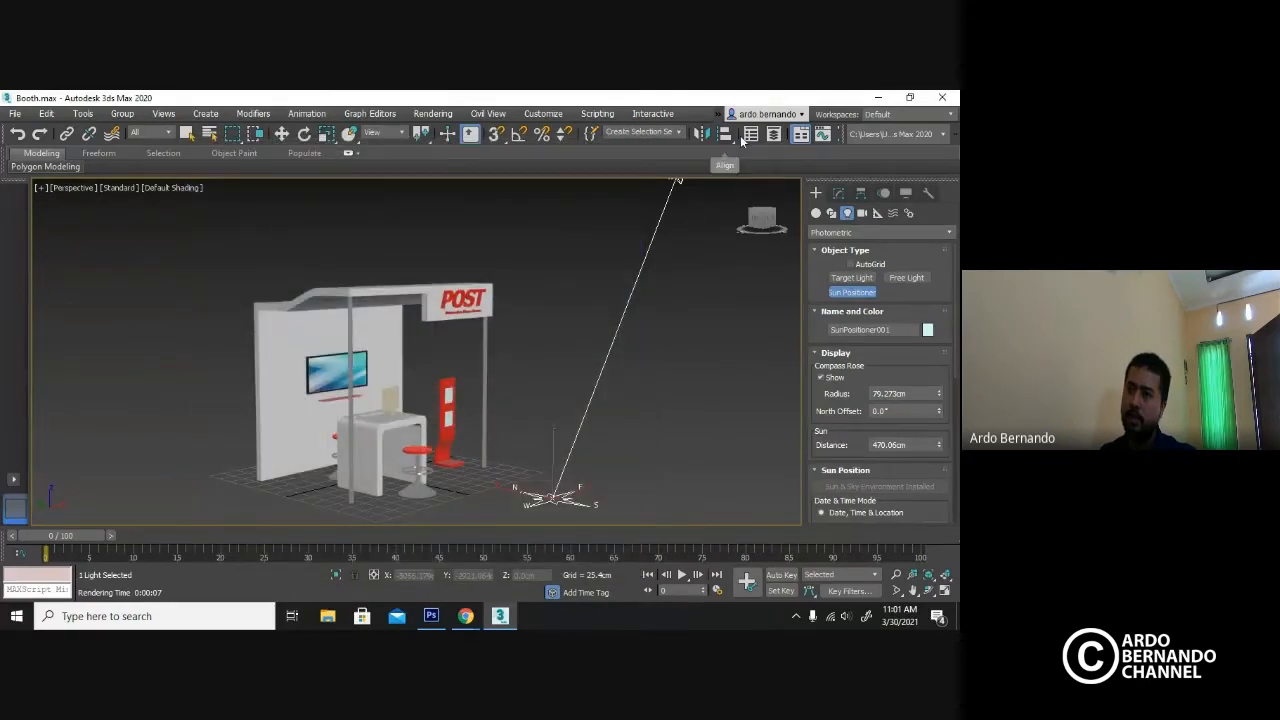
# Switch the production renderer to Arnold in the Render Setup and show the renderer assignments.
pyautogui.moveTo(742, 138); pyautogui.dragTo(512, 133)
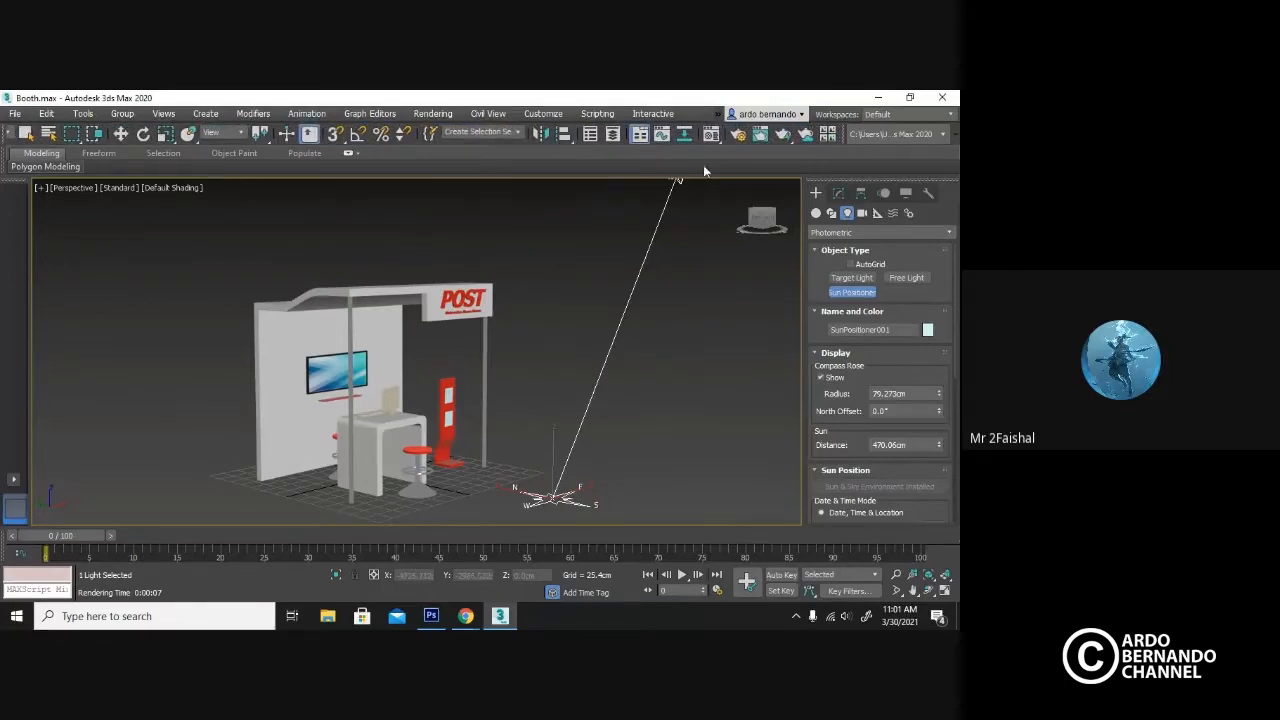
pyautogui.click(738, 136)
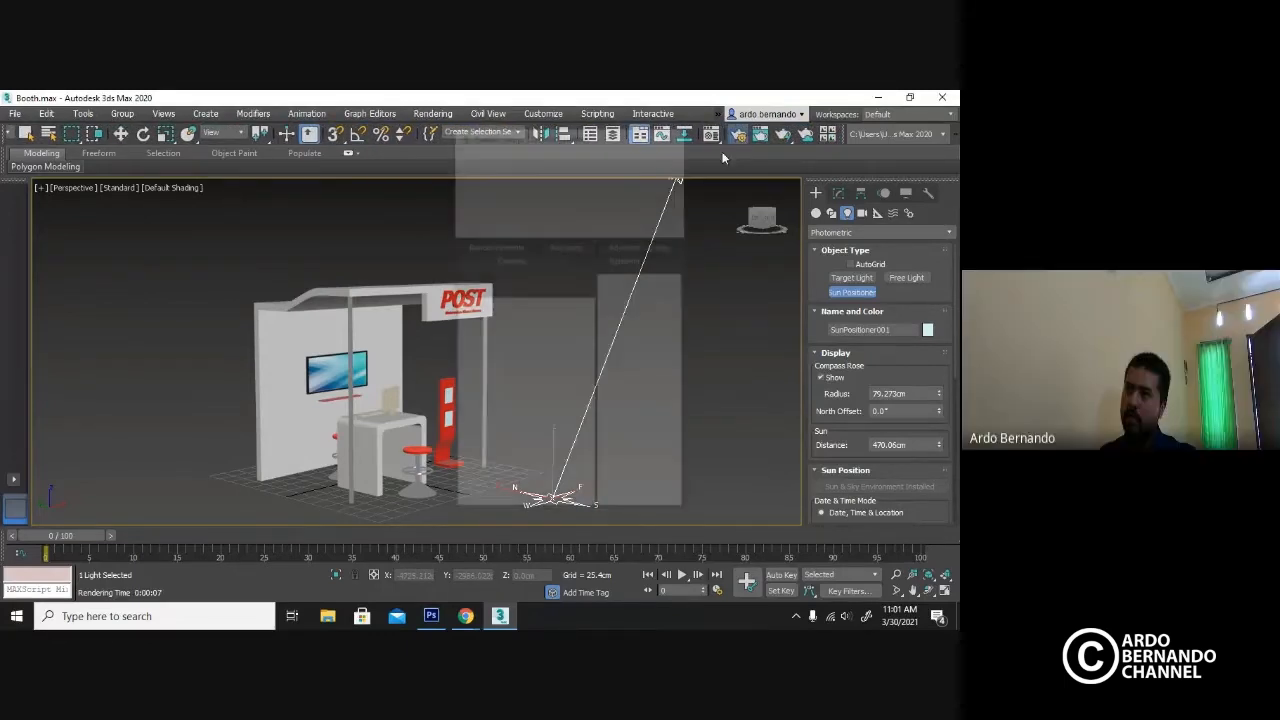
pyautogui.moveTo(580, 135); pyautogui.dragTo(555, 125)
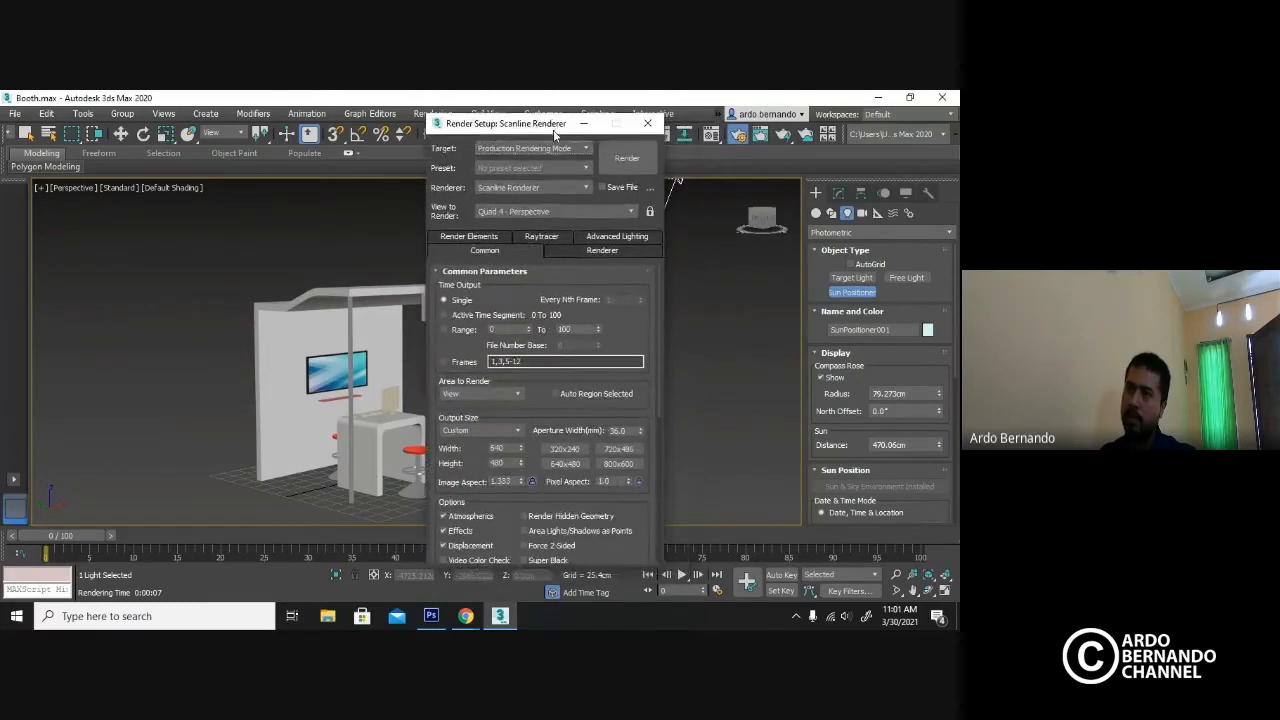
pyautogui.click(575, 189)
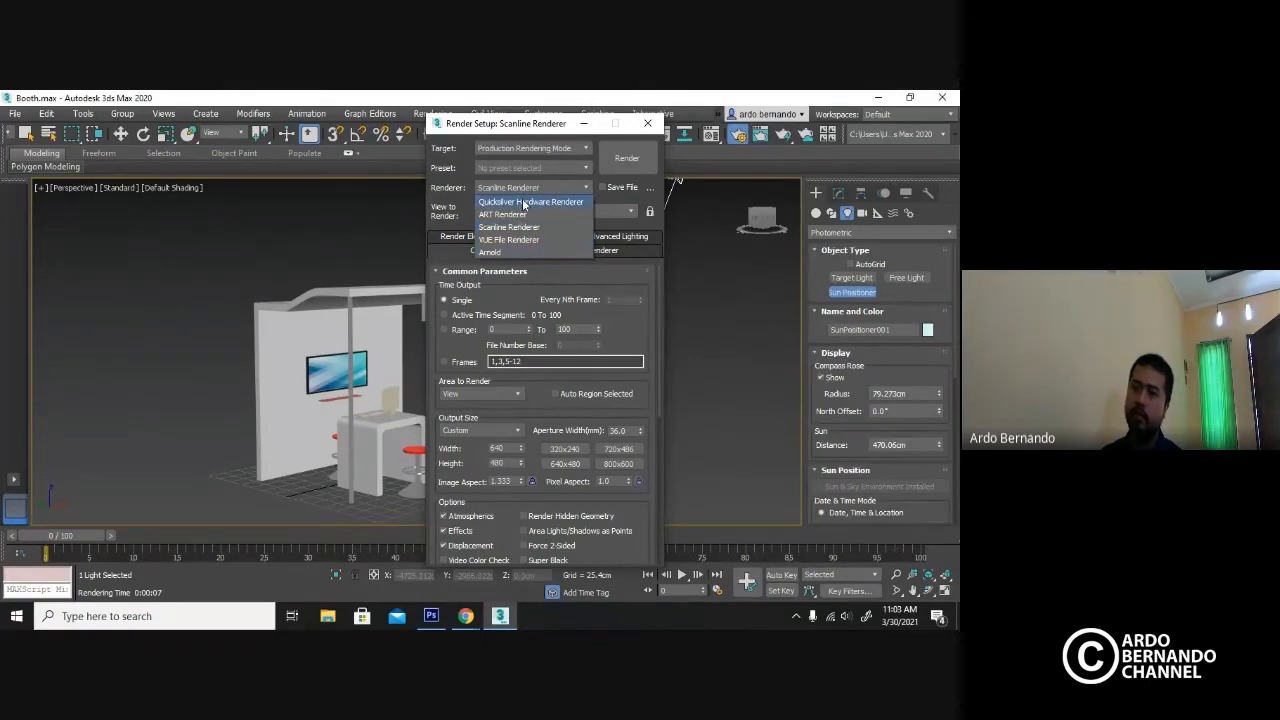
pyautogui.click(510, 252)
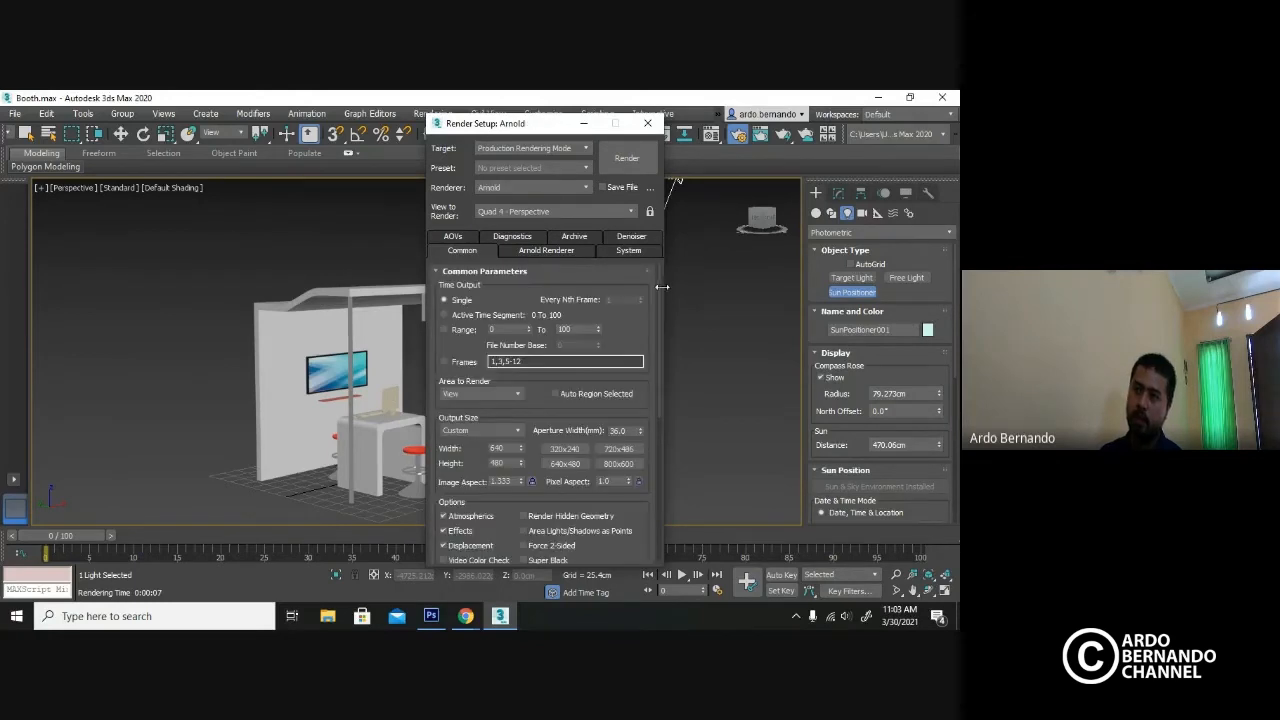
pyautogui.moveTo(658, 283); pyautogui.dragTo(643, 461)
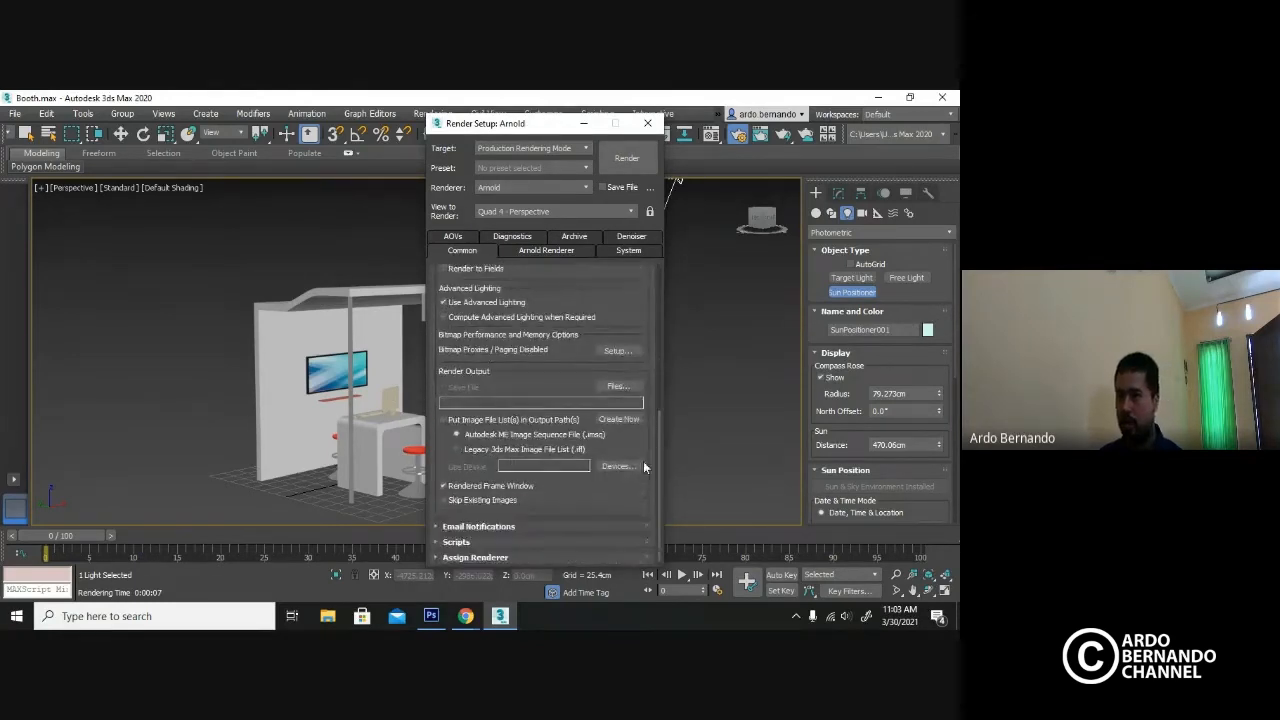
pyautogui.click(478, 557)
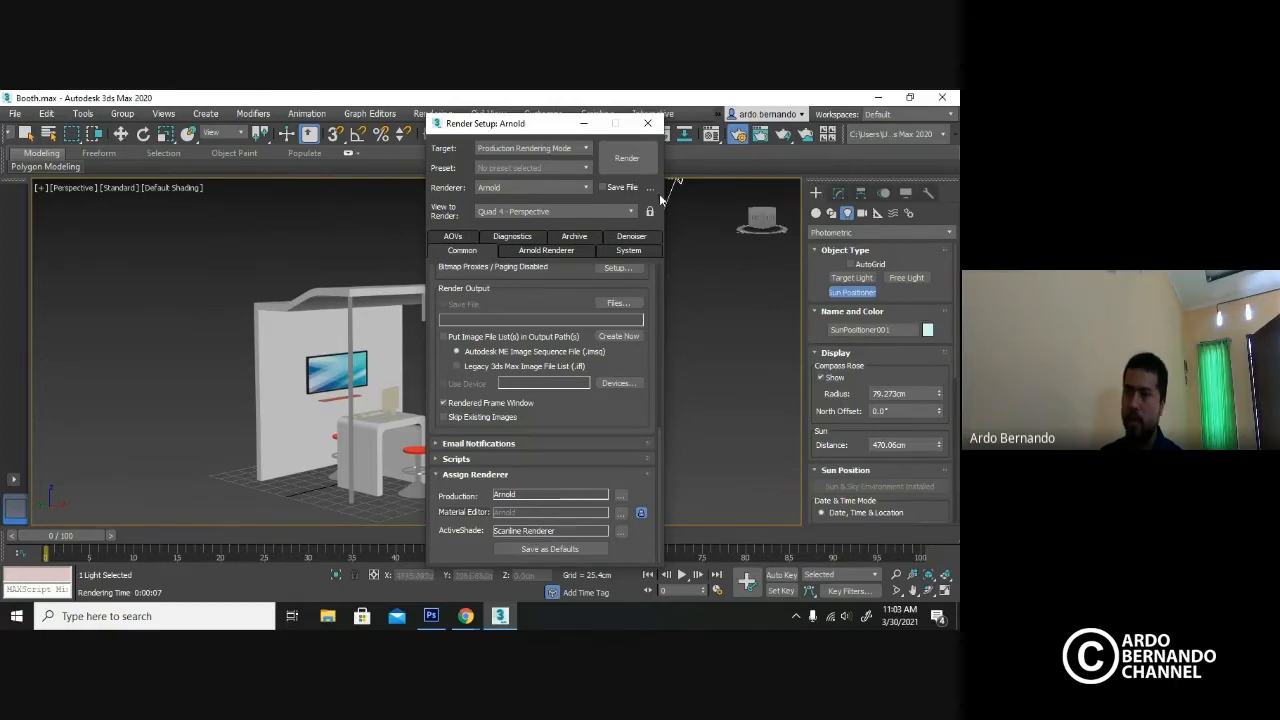
# Render the perspective view with Arnold, review the rendered booth image and close the render windows.
pyautogui.click(627, 158)
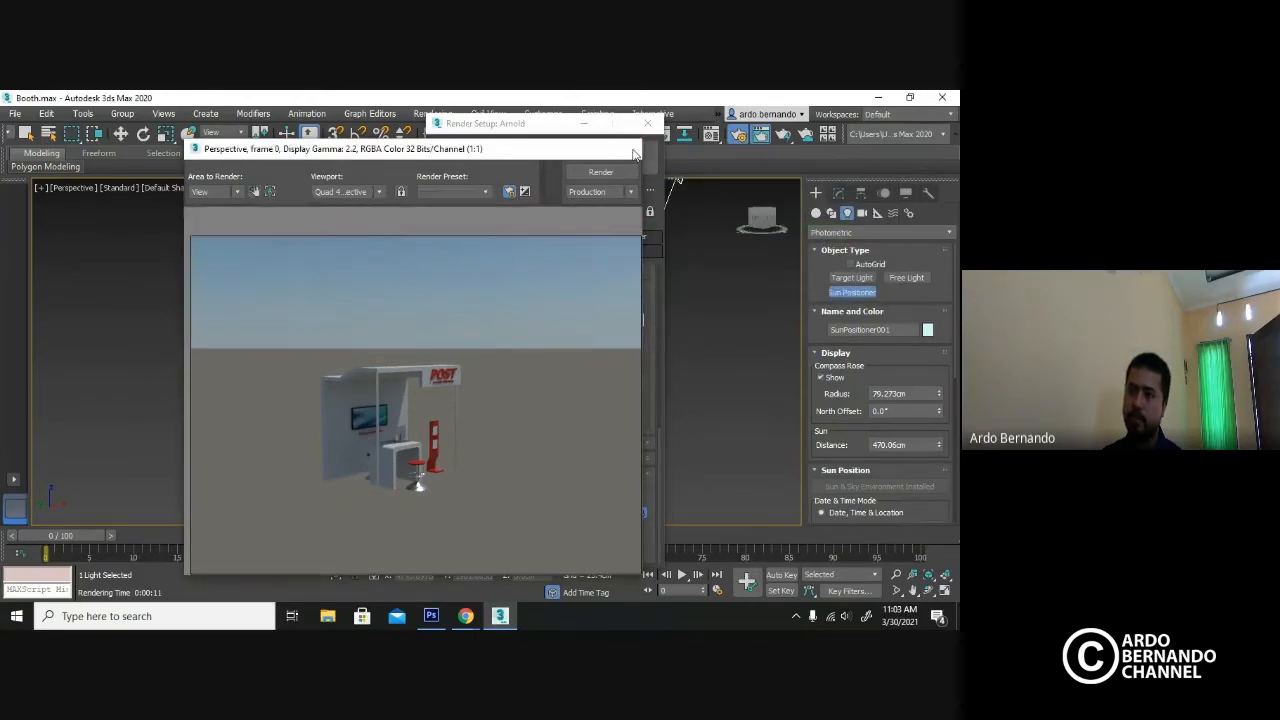
pyautogui.click(630, 150)
pyautogui.click(647, 127)
pyautogui.click(786, 136)
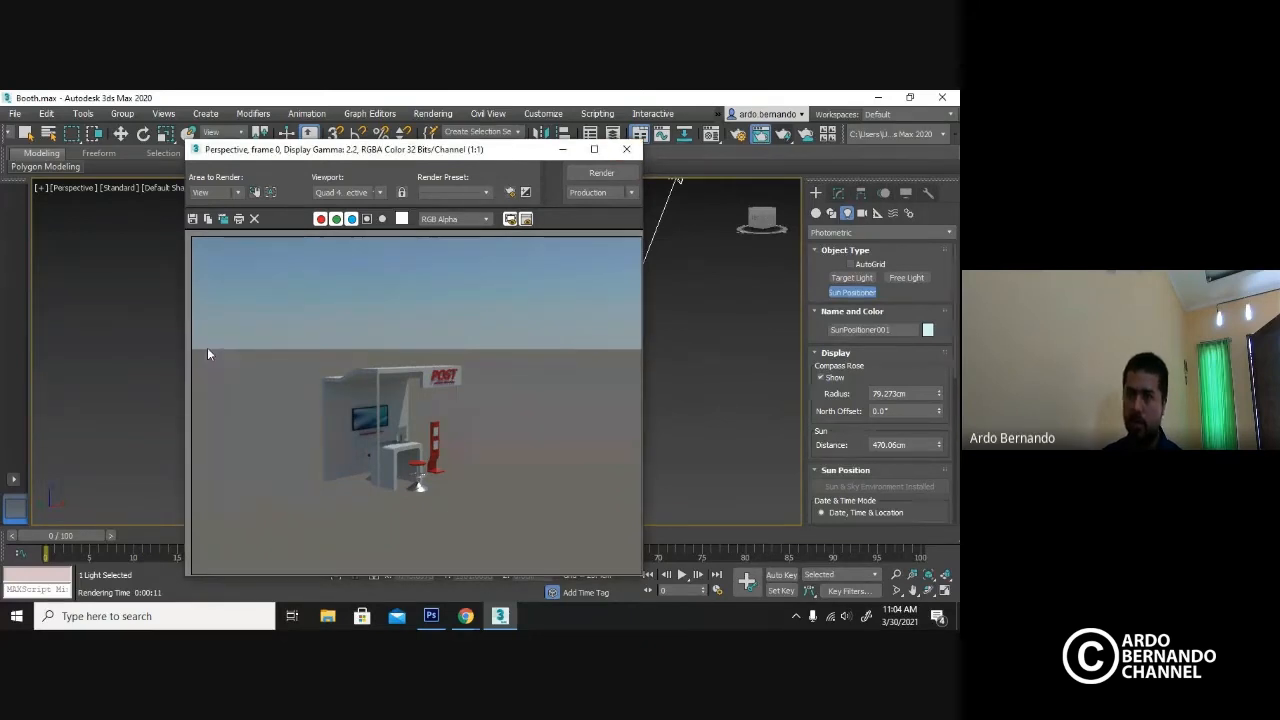
pyautogui.click(626, 149)
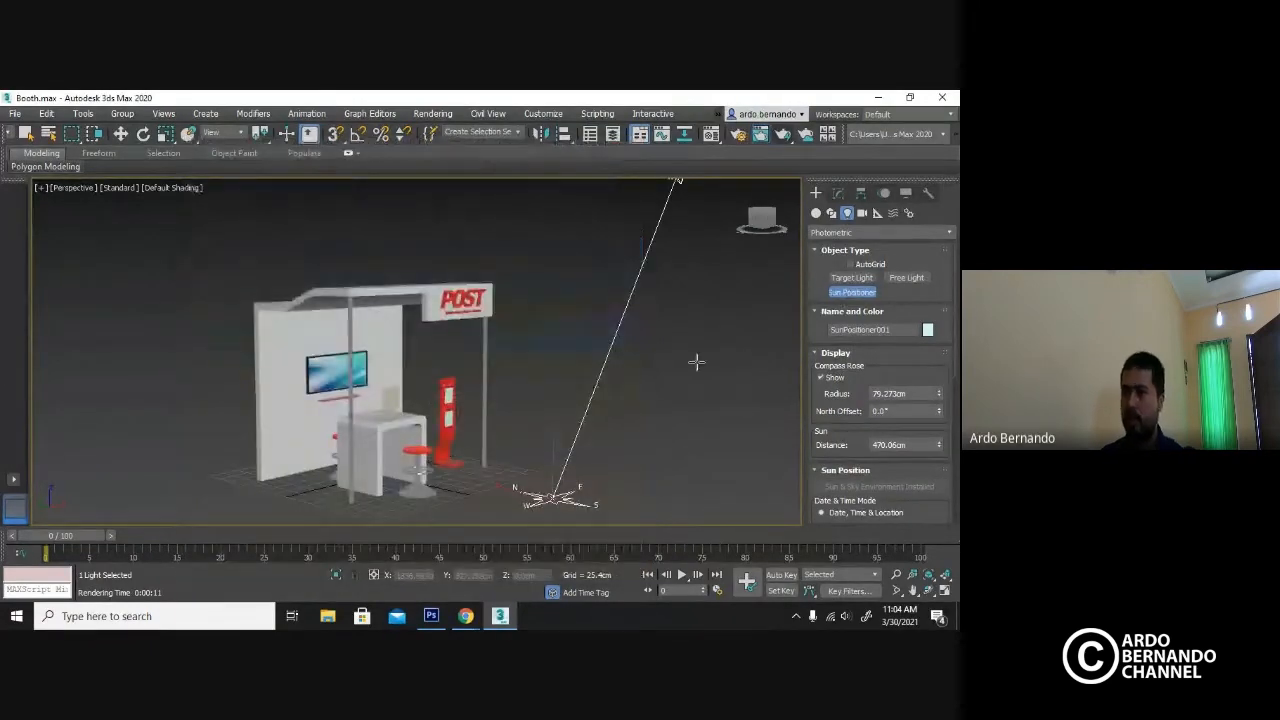
# Leave Sun Positioner creation and deselect the light, keeping the booth and sun in view.
pyautogui.scroll(-5, 702, 363)
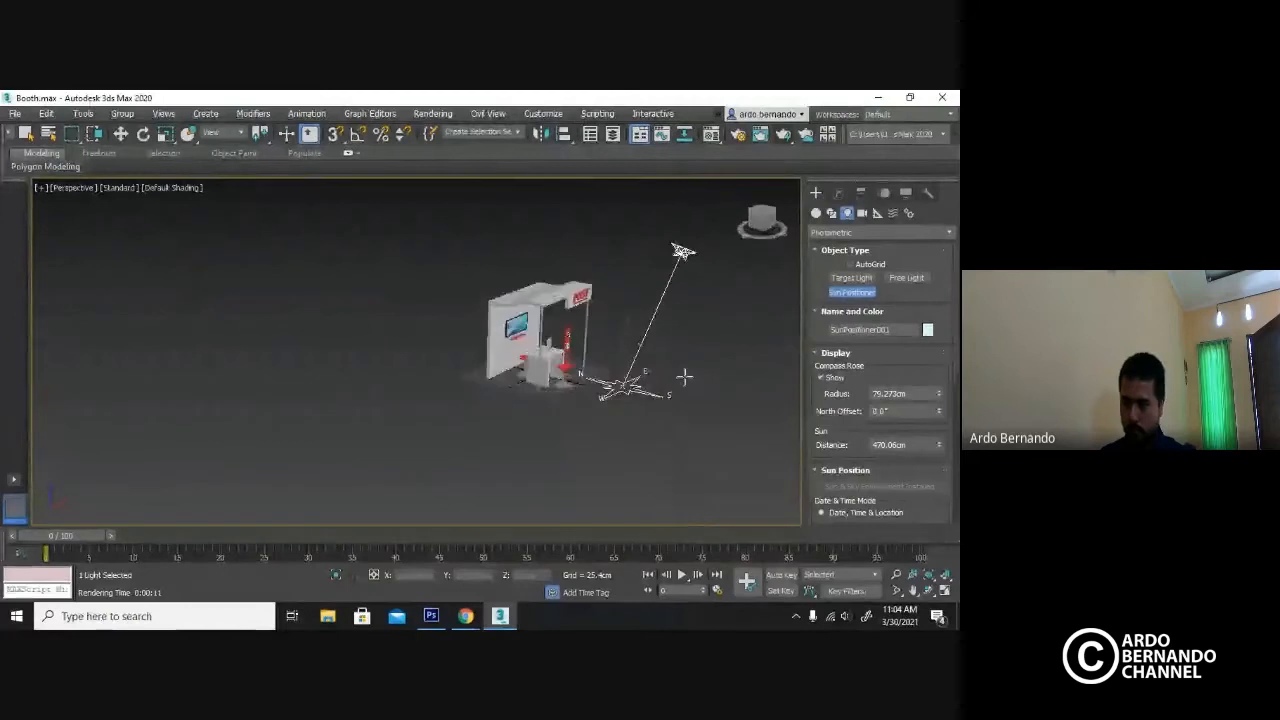
pyautogui.scroll(5, 678, 375)
pyautogui.rightClick(677, 388)
pyautogui.moveTo(562, 394); pyautogui.dragTo(583, 414)
pyautogui.moveTo(668, 412)
pyautogui.mouseDown(button='middle')
pyautogui.moveTo(651, 431)
pyautogui.moveTo(680, 420)
pyautogui.mouseUp(button='middle')
pyautogui.click(690, 400)
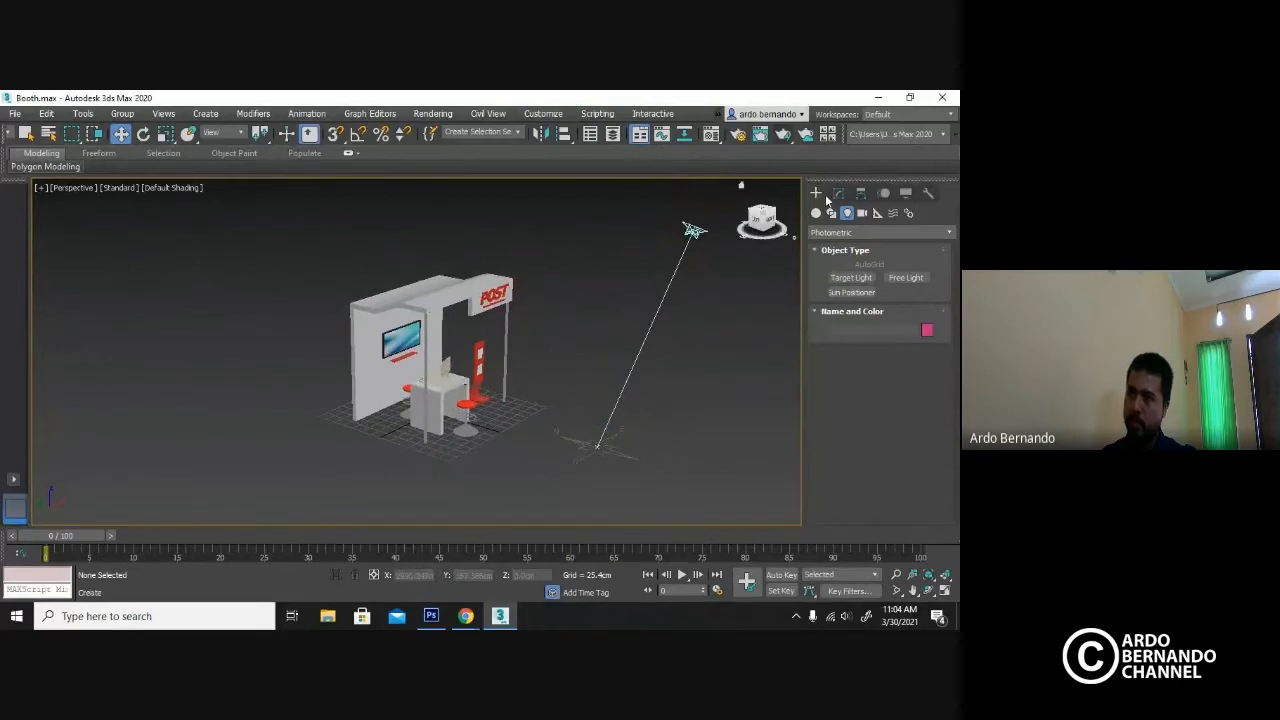
# Show edged faces and draw a ground plane about 807 cm long and 1163 cm wide beneath the booth.
pyautogui.click(816, 213)
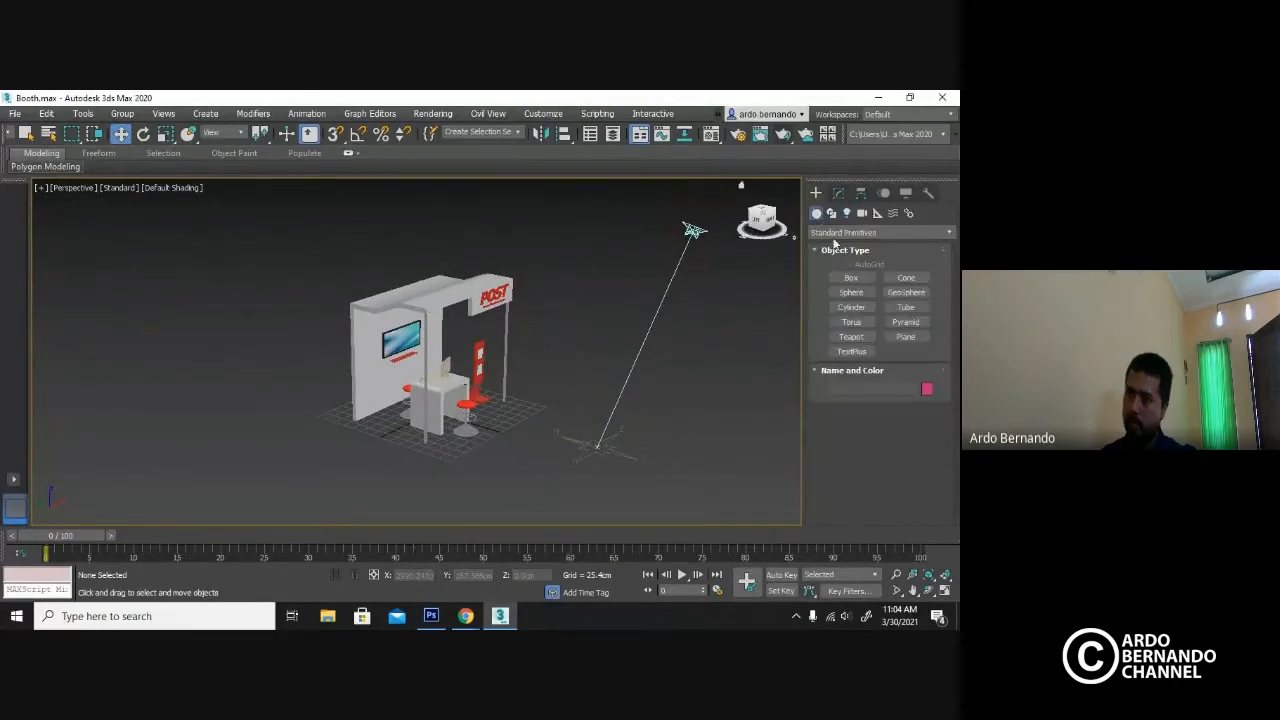
pyautogui.click(906, 335)
pyautogui.press('F4')
pyautogui.keyDown('alt'); pyautogui.moveTo(651, 397); pyautogui.dragTo(623, 417, button='middle'); pyautogui.keyUp('alt')
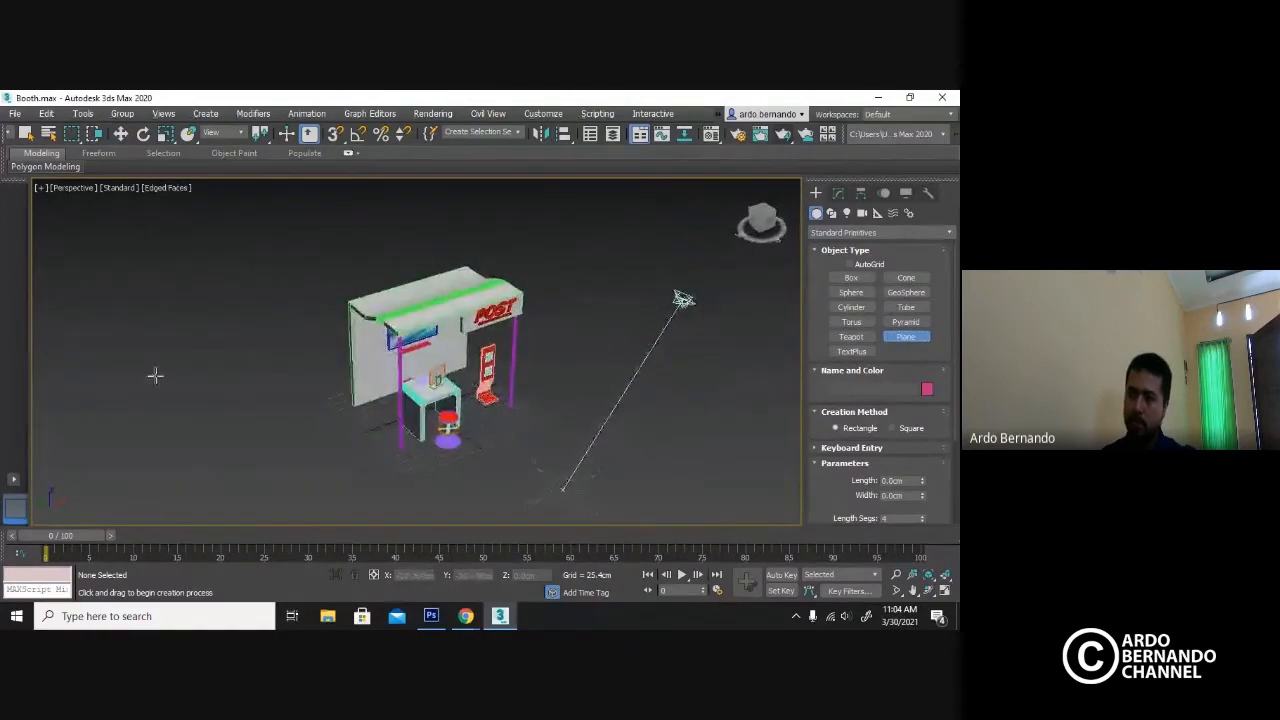
pyautogui.moveTo(105, 365); pyautogui.dragTo(727, 383)
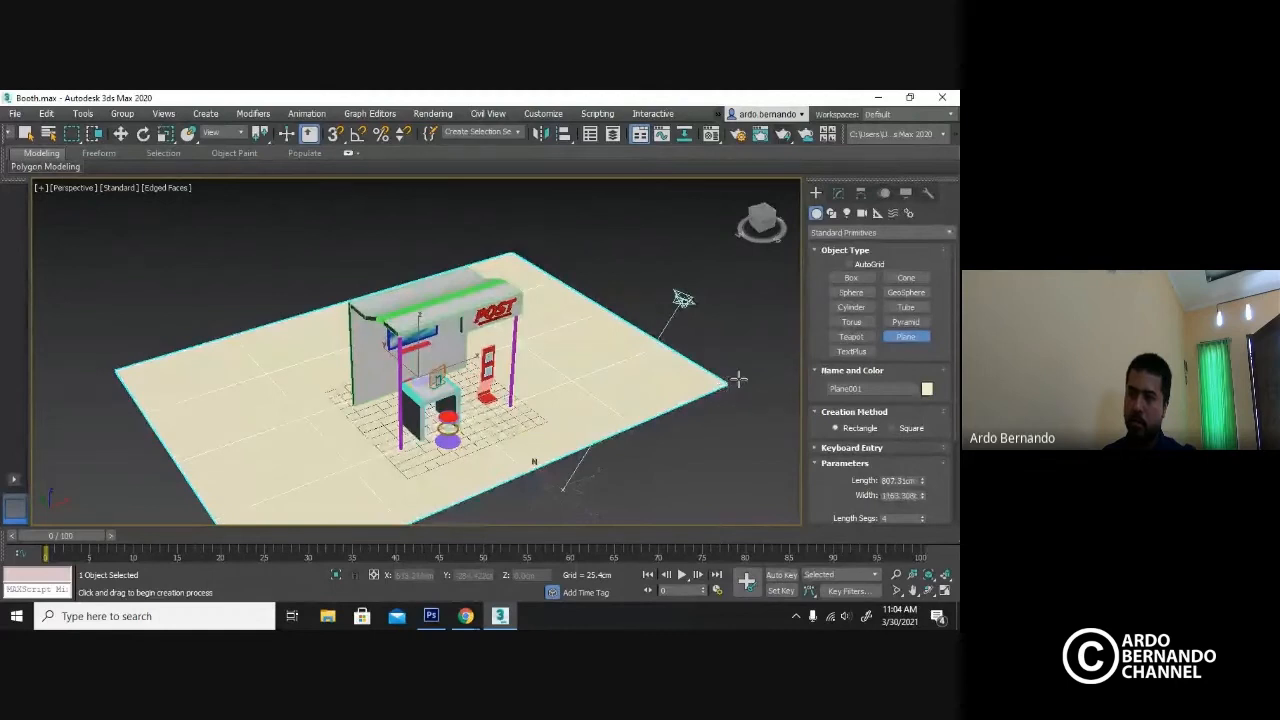
pyautogui.rightClick(734, 340)
pyautogui.keyDown('alt'); pyautogui.moveTo(597, 366); pyautogui.dragTo(454, 306, button='middle'); pyautogui.keyUp('alt')
pyautogui.keyDown('alt'); pyautogui.moveTo(568, 316); pyautogui.dragTo(756, 292, button='middle'); pyautogui.keyUp('alt')
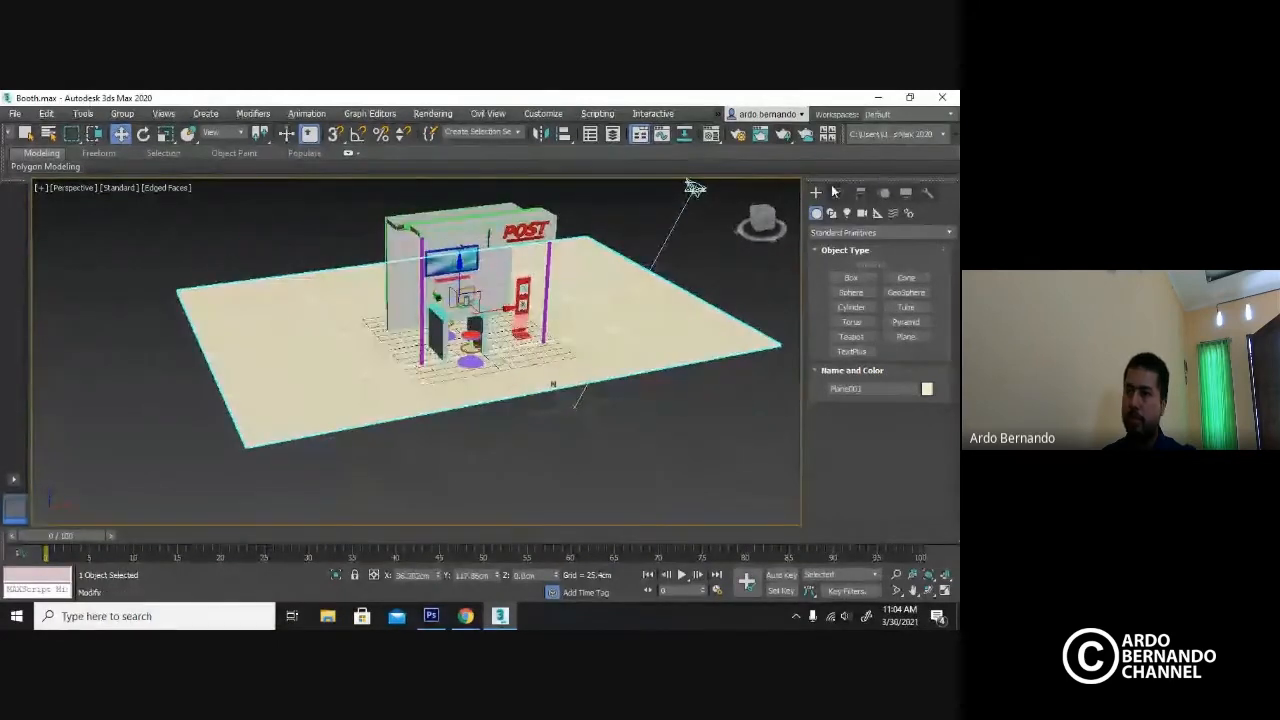
# Reduce the ground plane's length and width segments to 1 each.
pyautogui.click(838, 193)
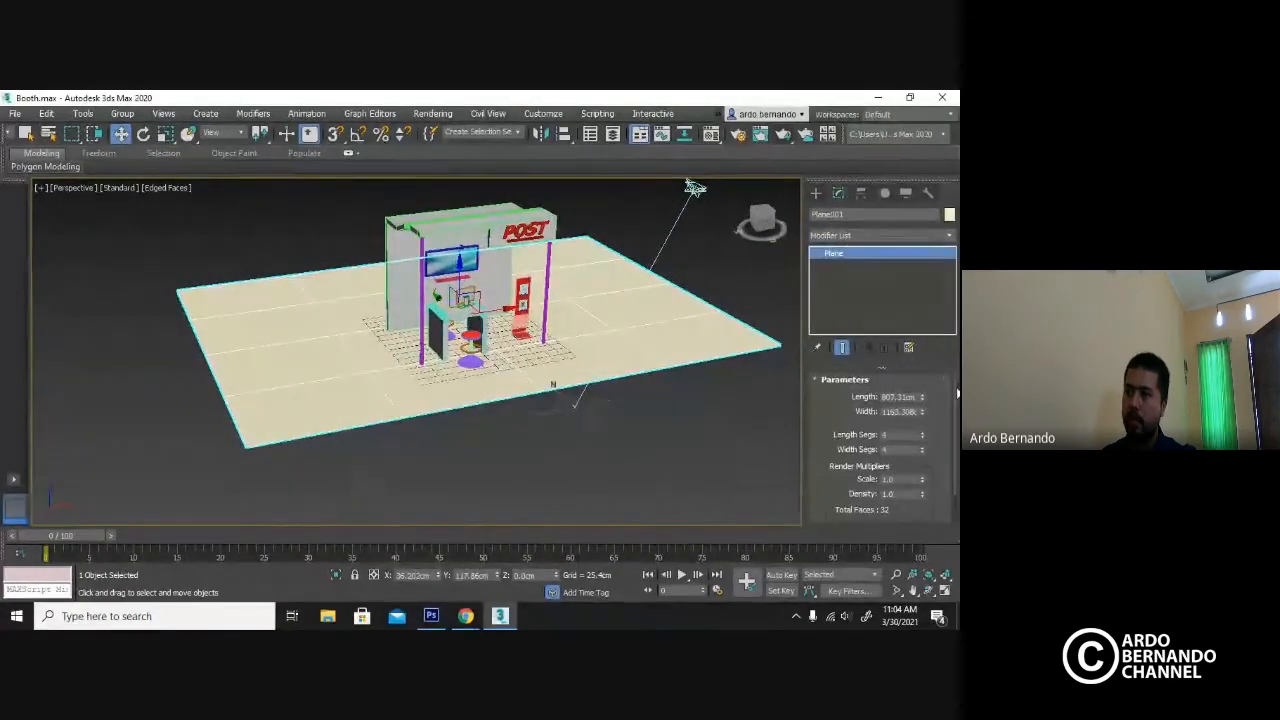
pyautogui.scroll(-2, 923, 410)
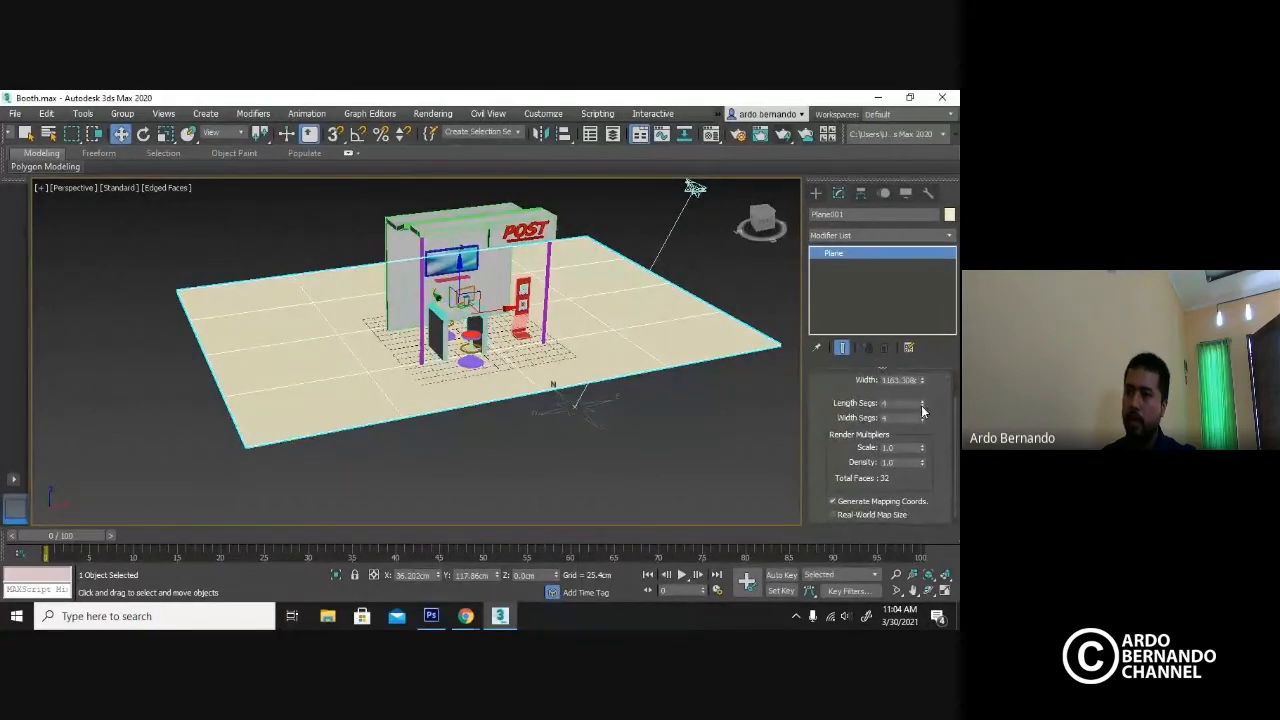
pyautogui.click(921, 405)
pyautogui.click(921, 405)
pyautogui.click(921, 405)
pyautogui.click(921, 420)
pyautogui.click(921, 420)
pyautogui.click(921, 420)
pyautogui.keyDown('alt'); pyautogui.moveTo(549, 346); pyautogui.dragTo(520, 346, button='middle'); pyautogui.keyUp('alt')
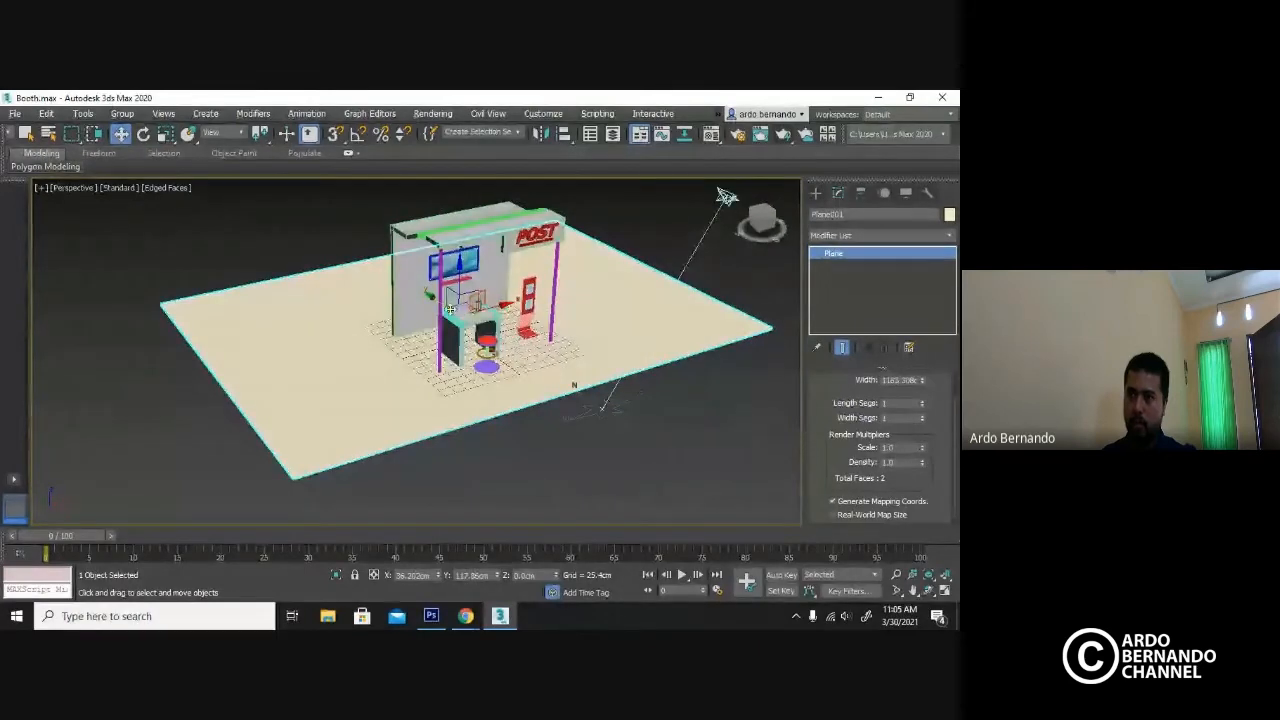
# Shift the ground plane slightly along Y and scale it up uniformly so it extends well beyond the booth and sun compass.
pyautogui.moveTo(435, 299); pyautogui.dragTo(445, 306)
pyautogui.moveTo(664, 374); pyautogui.dragTo(628, 394, button='middle')
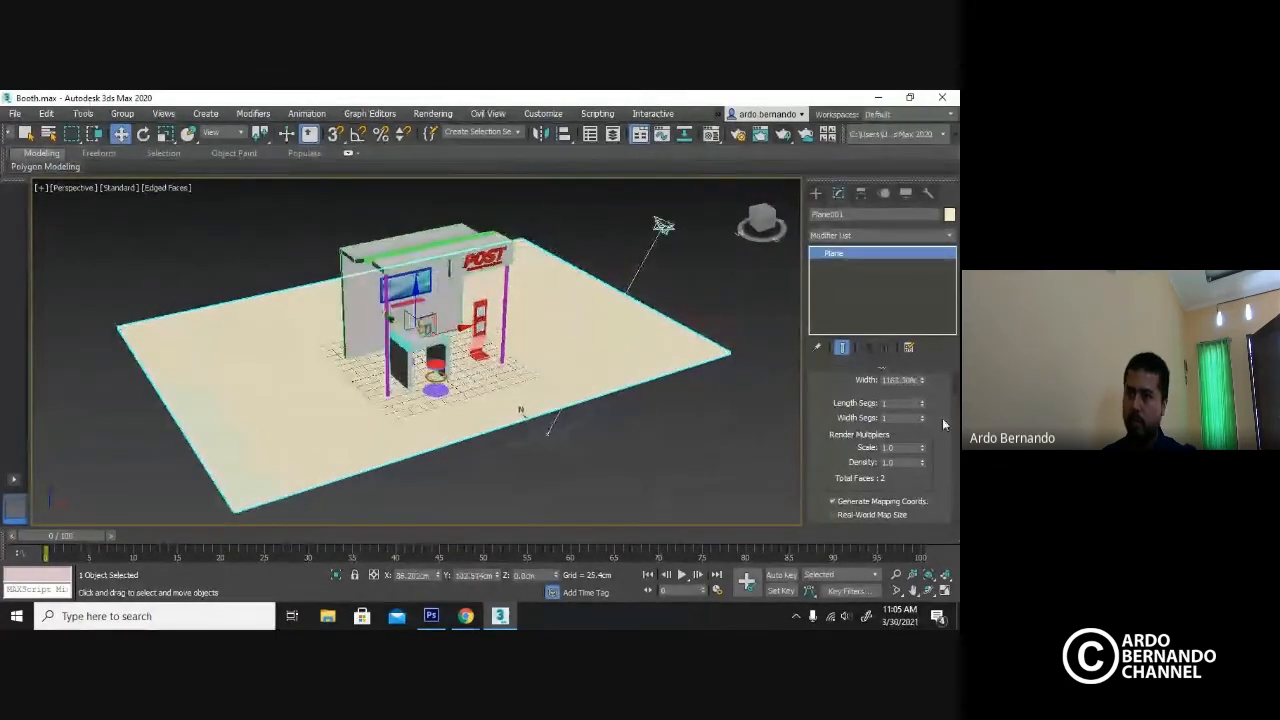
pyautogui.moveTo(922, 401); pyautogui.dragTo(926, 412)
pyautogui.press('r')
pyautogui.moveTo(519, 354); pyautogui.dragTo(517, 335)
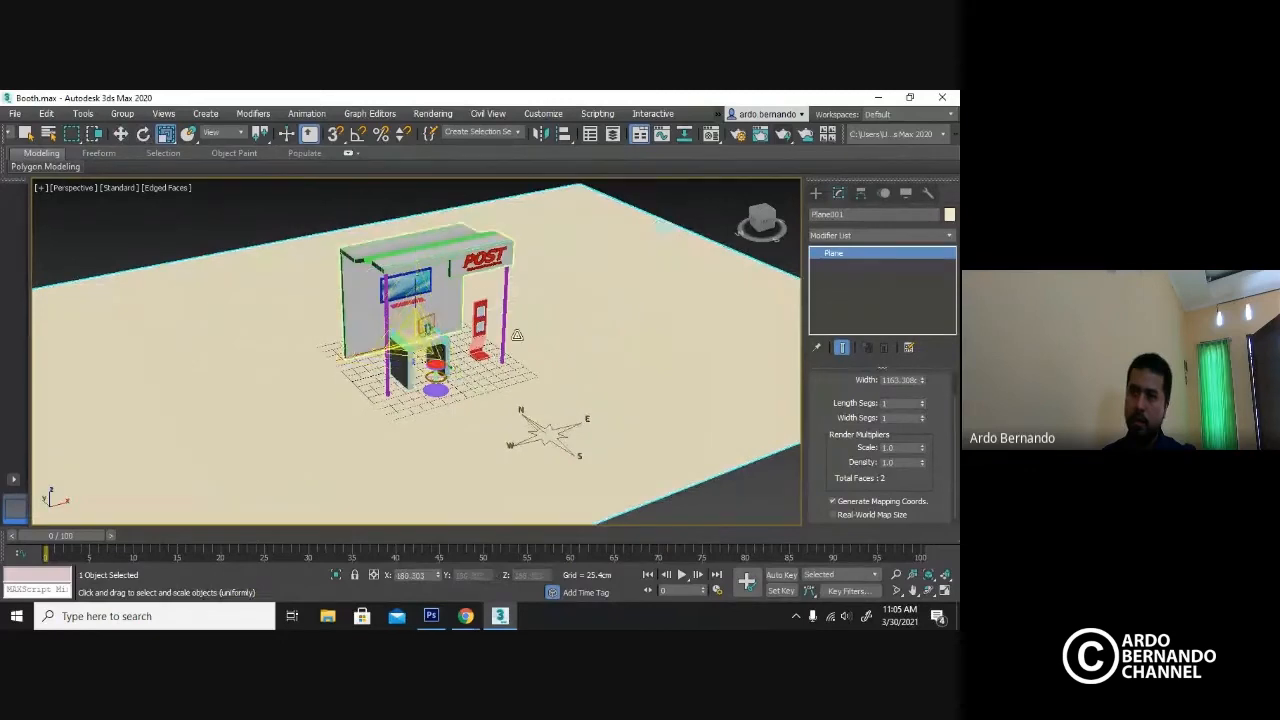
pyautogui.scroll(-3, 517, 335)
pyautogui.scroll(1, 525, 358)
pyautogui.press('w')
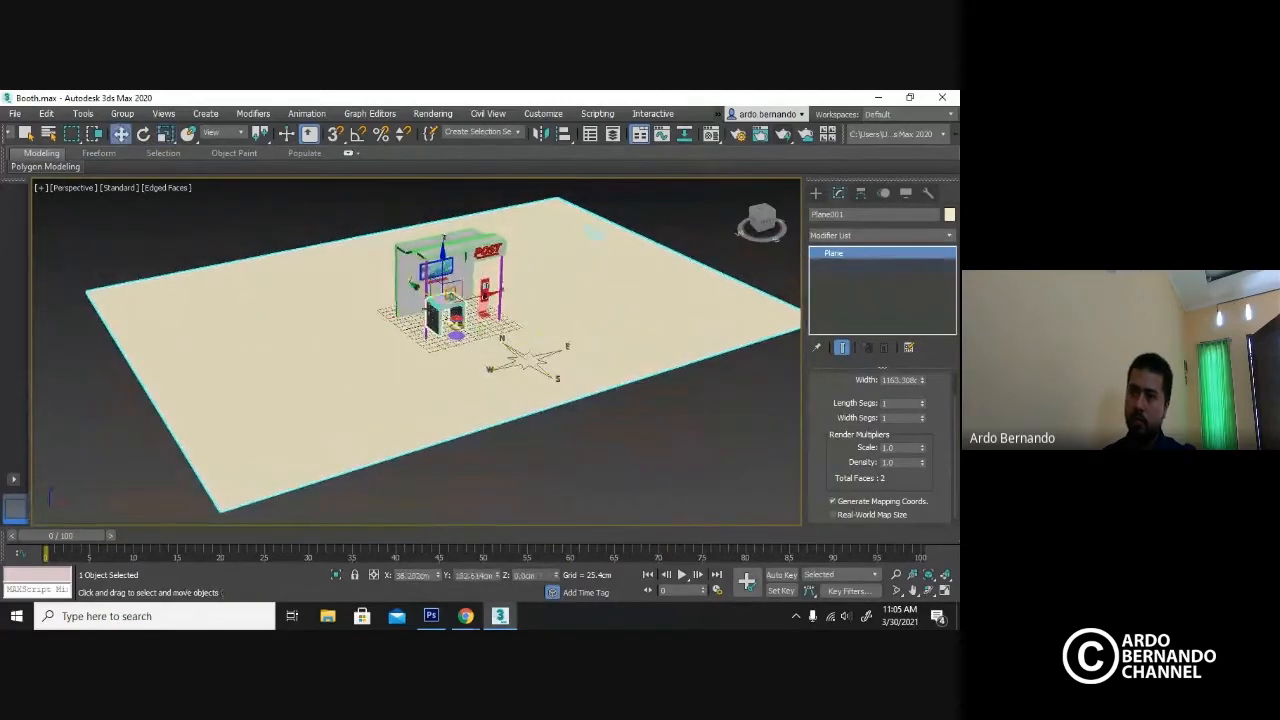
# Scale down the ground plane's depth and move it along Y to about 175 cm.
pyautogui.press('r')
pyautogui.moveTo(415, 289); pyautogui.dragTo(593, 232)
pyautogui.moveTo(380, 308); pyautogui.dragTo(353, 311)
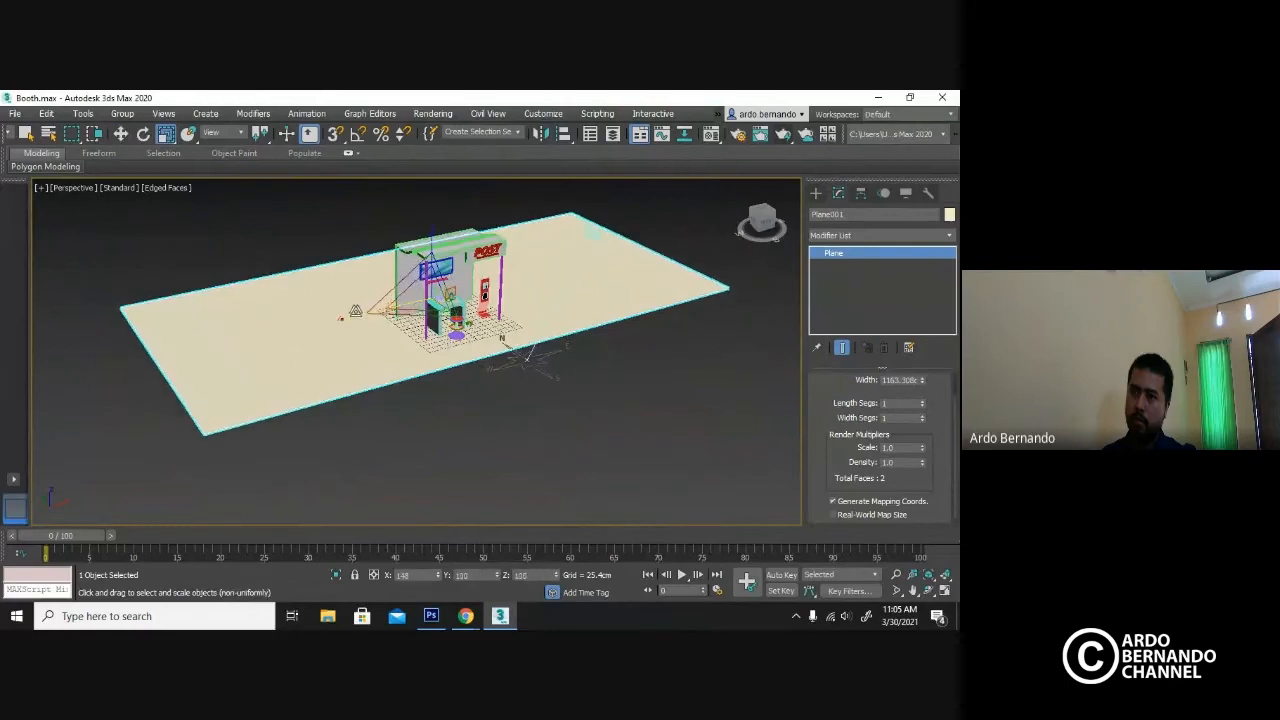
pyautogui.keyDown('alt'); pyautogui.moveTo(524, 279); pyautogui.dragTo(614, 257, button='middle'); pyautogui.keyUp('alt')
pyautogui.press('w')
pyautogui.scroll(5, 375, 318)
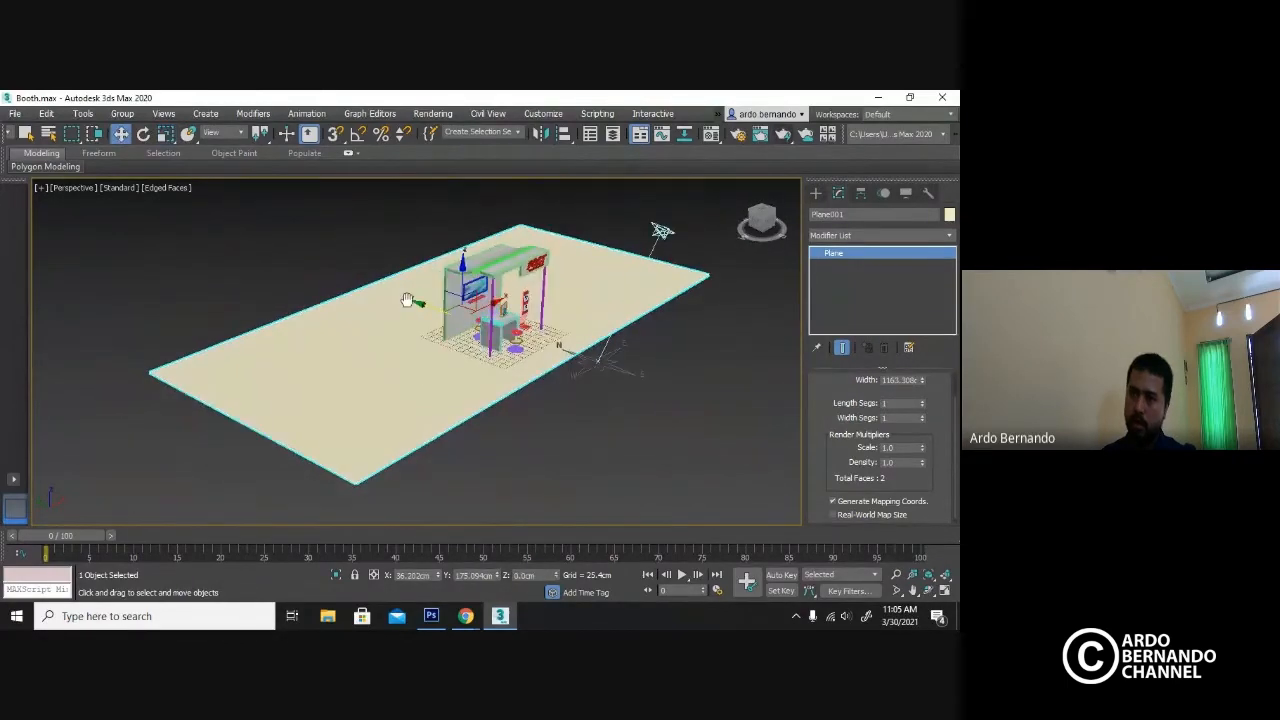
# Convert the ground plane to an Editable Poly.
pyautogui.rightClick(388, 313)
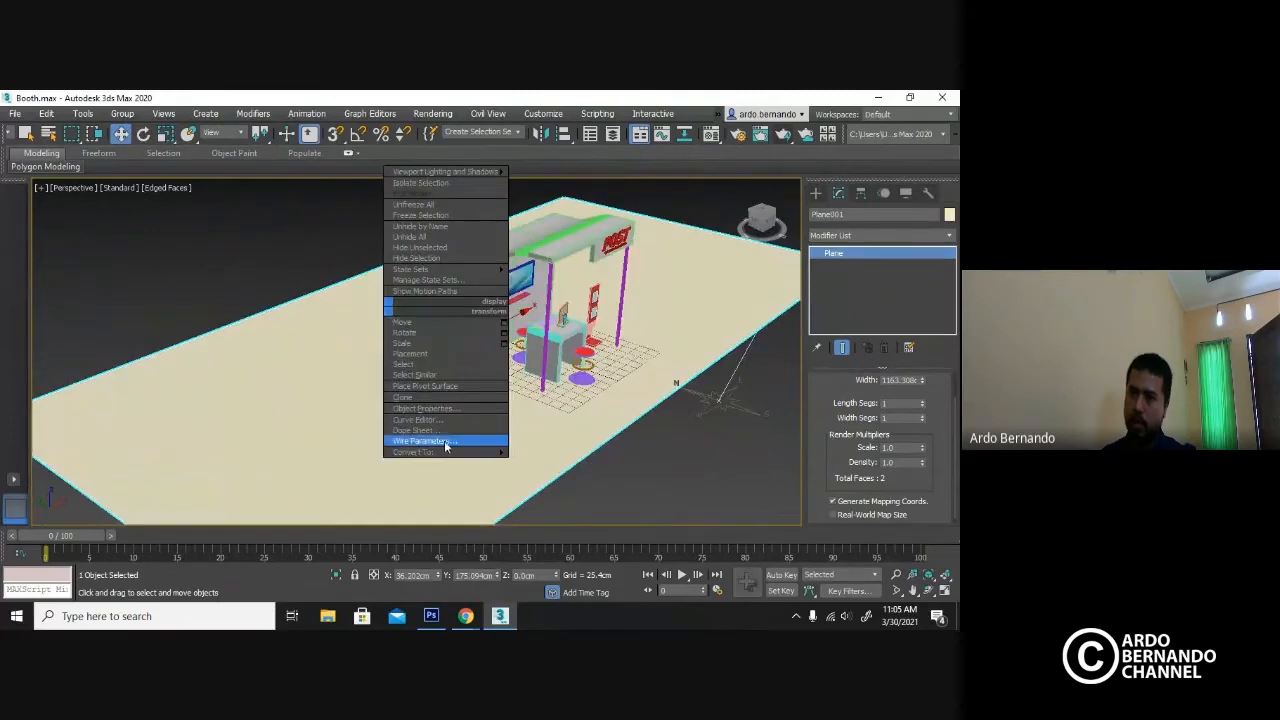
pyautogui.moveTo(445, 451)
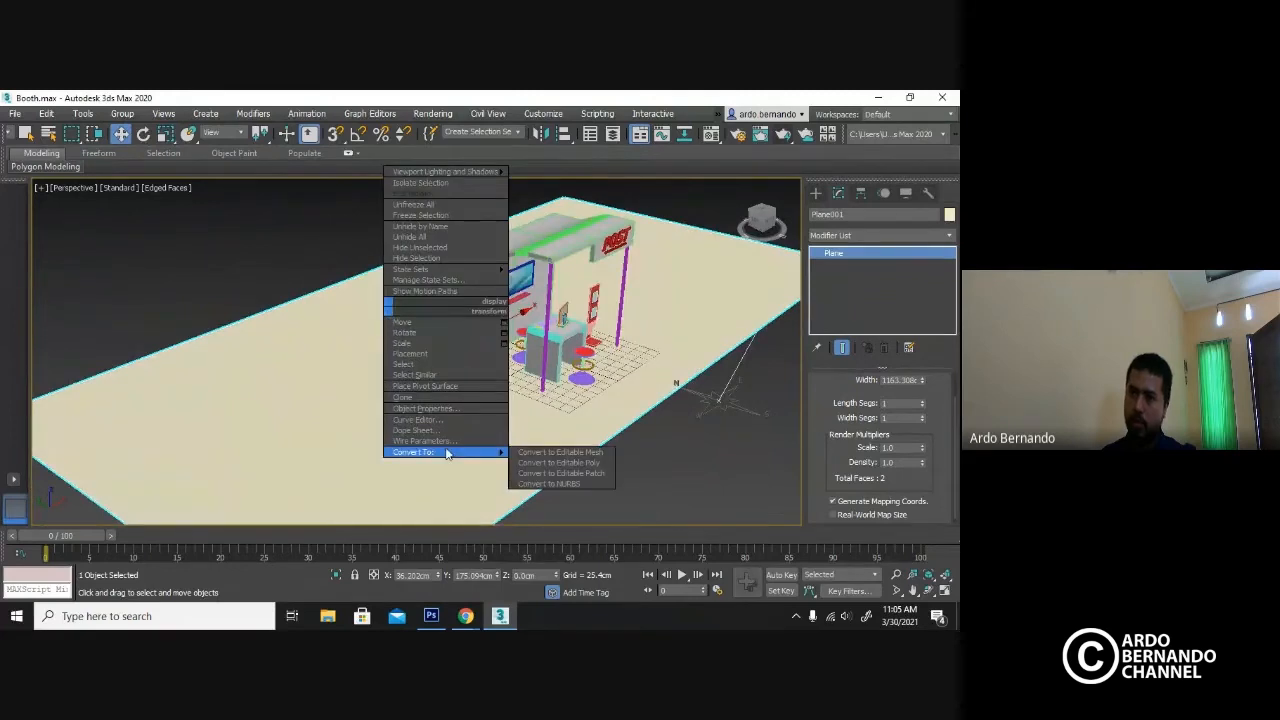
pyautogui.click(544, 462)
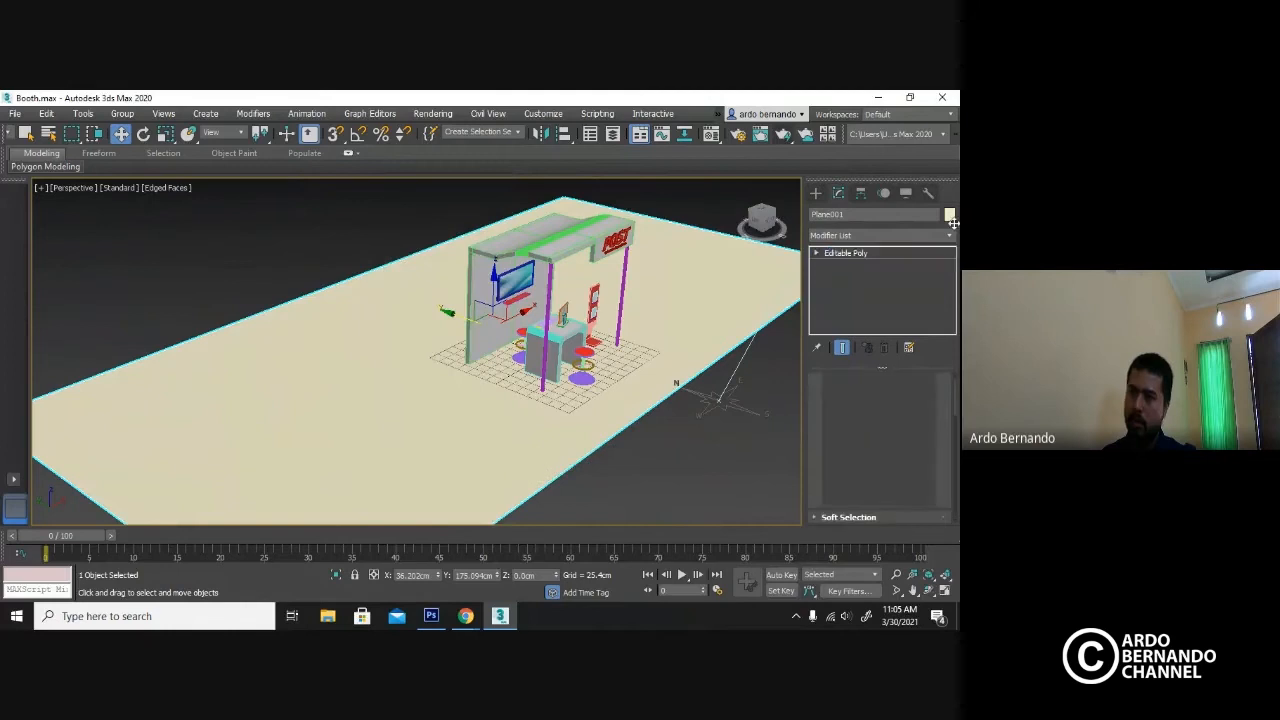
# Select three outer edges of the ground plane at edge level: the far short edge, the long edge behind the booth, and the near short edge.
pyautogui.moveTo(590, 298); pyautogui.dragTo(549, 361, button='middle')
pyautogui.scroll(1, 952, 390)
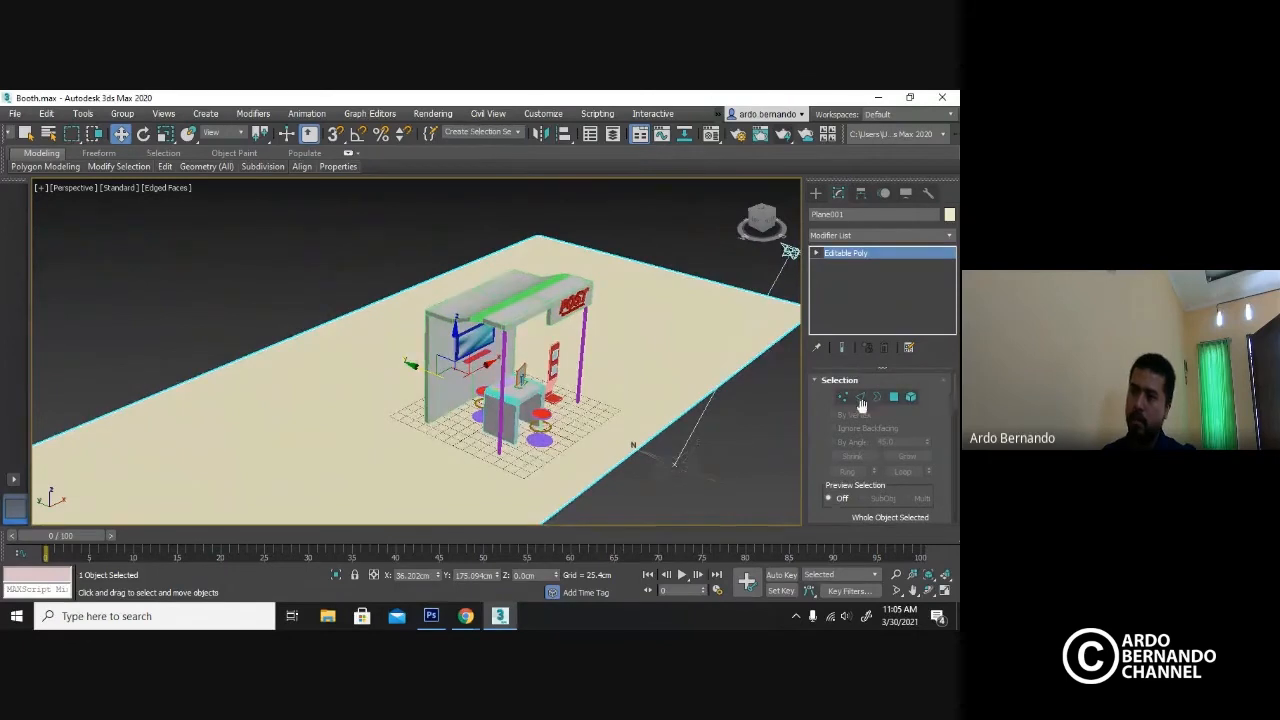
pyautogui.keyDown('alt'); pyautogui.moveTo(601, 313); pyautogui.dragTo(768, 374, button='middle'); pyautogui.keyUp('alt')
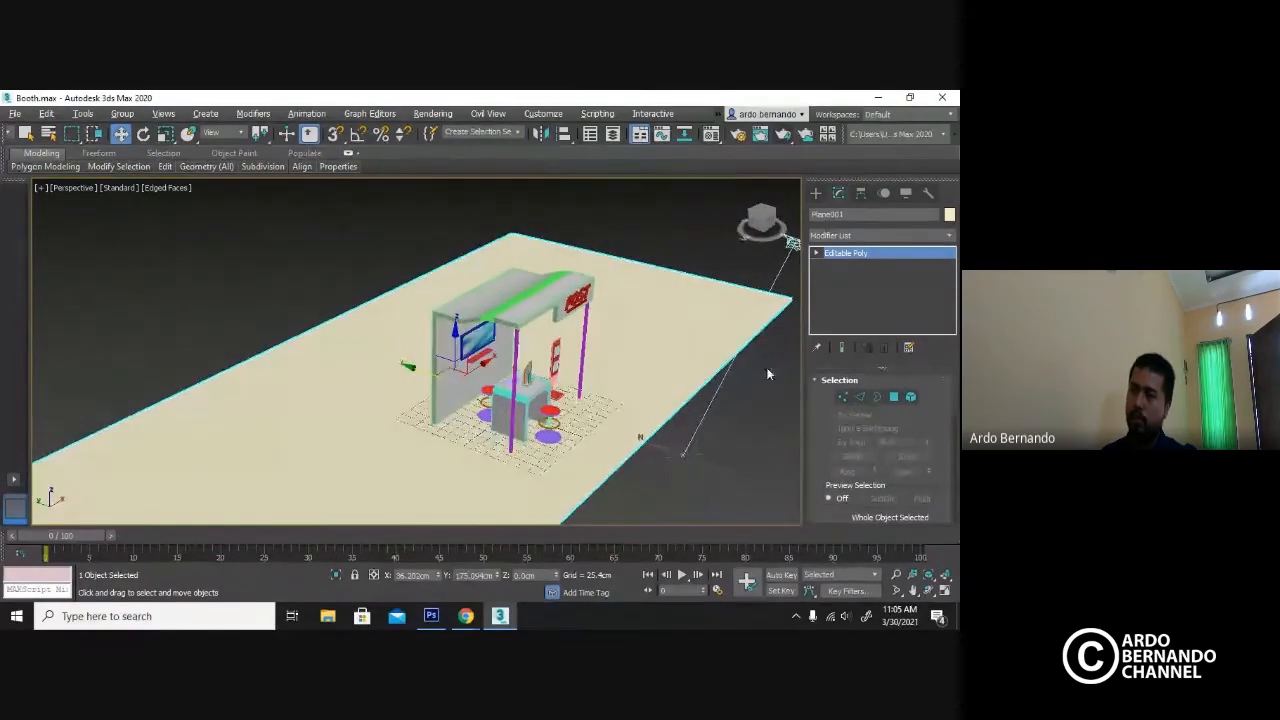
pyautogui.click(861, 398)
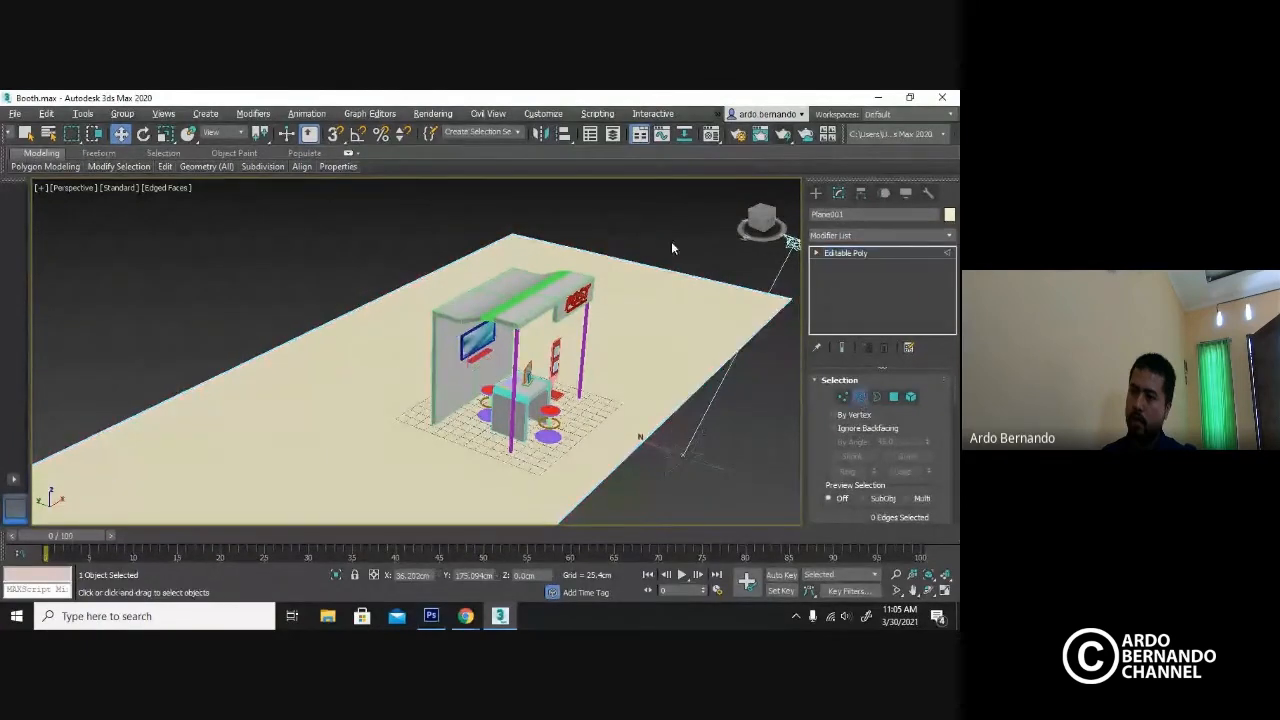
pyautogui.click(625, 259)
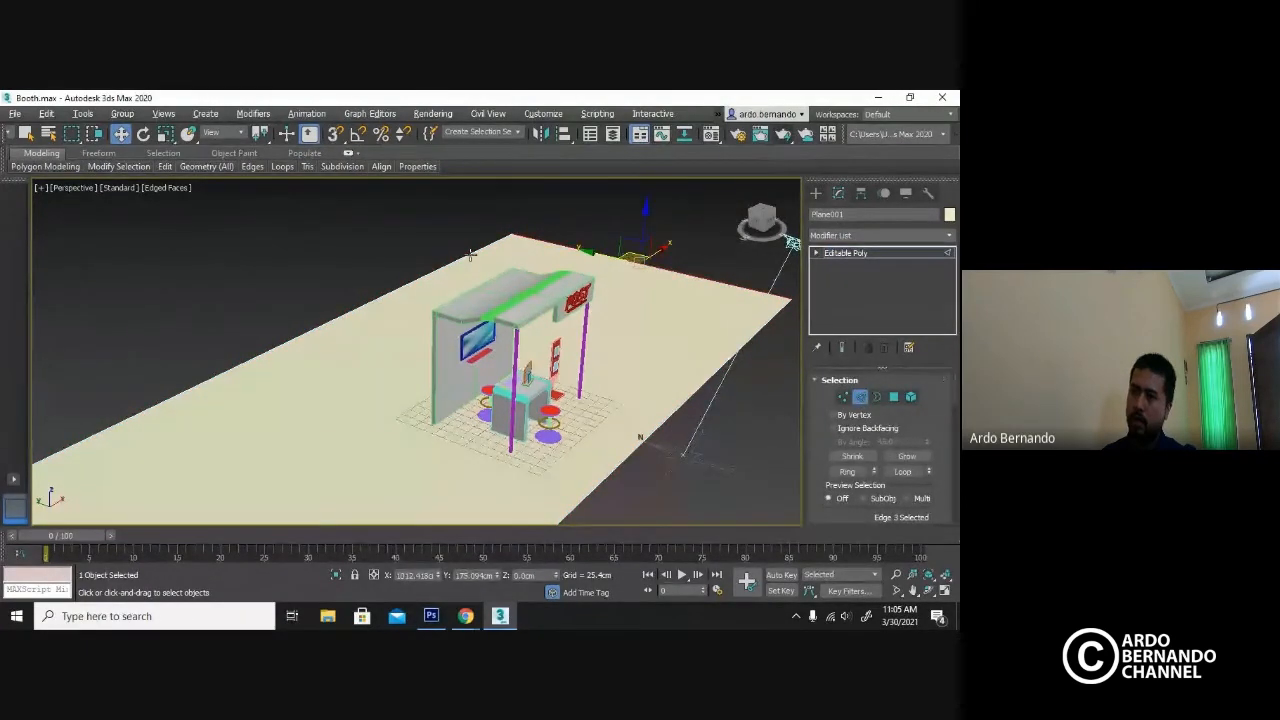
pyautogui.keyDown('ctrl'); pyautogui.click(470, 255); pyautogui.keyUp('ctrl')
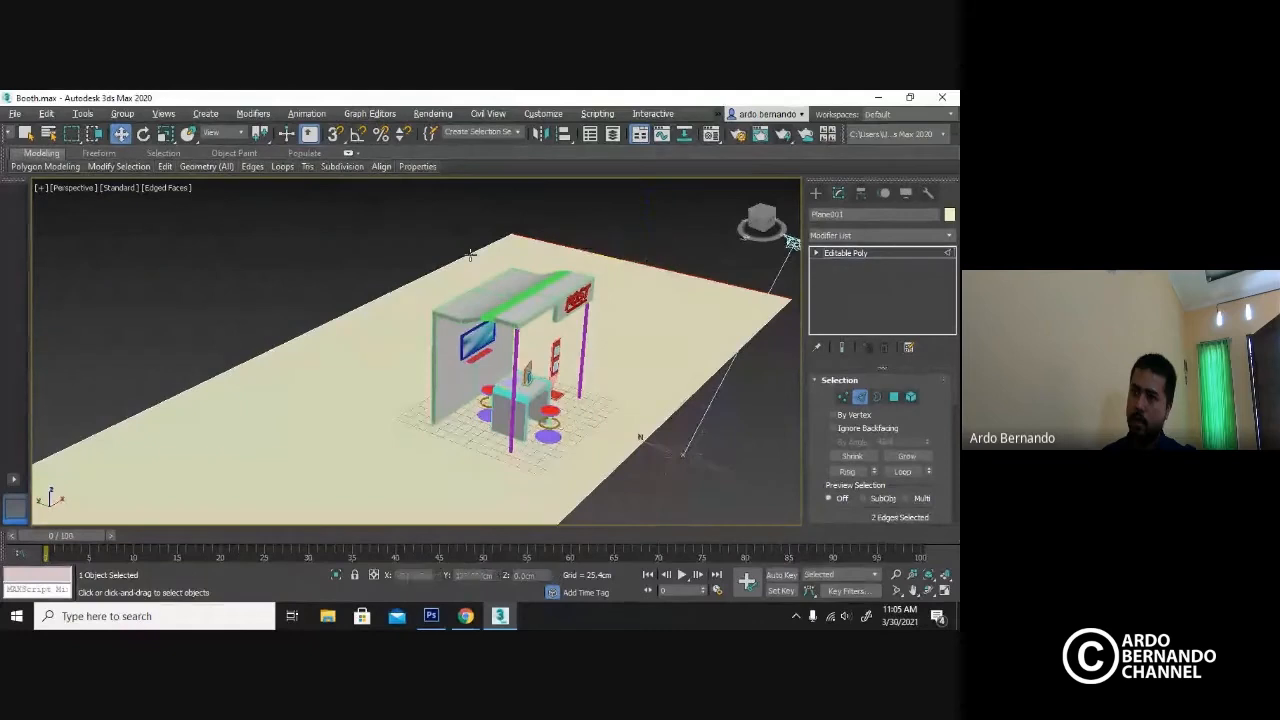
pyautogui.keyDown('ctrl'); pyautogui.click(467, 256); pyautogui.keyUp('ctrl')
# Try extruding the three edges upward, undo it, and remove the near short edge from the selection.
pyautogui.moveTo(552, 240); pyautogui.dragTo(572, 285, button='middle')
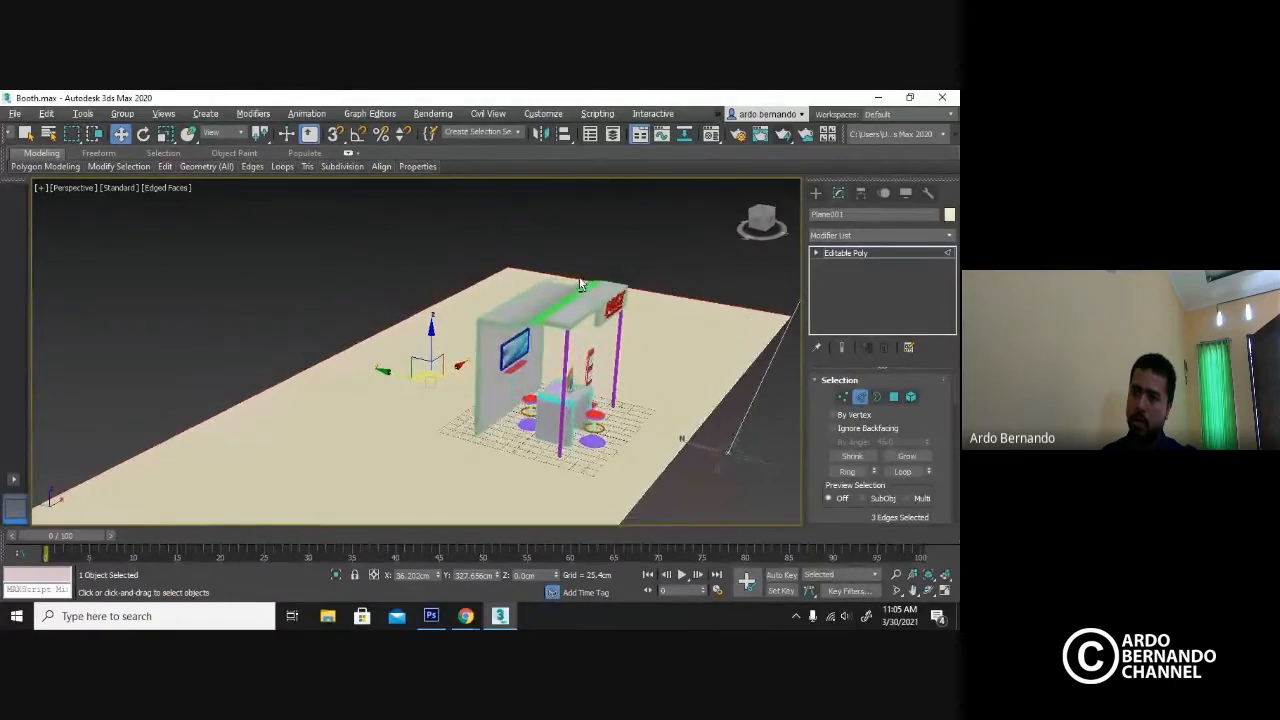
pyautogui.keyDown('shift'); pyautogui.moveTo(444, 323); pyautogui.dragTo(445, 200); pyautogui.keyUp('shift')
pyautogui.hotkey('ctrl', 'z')
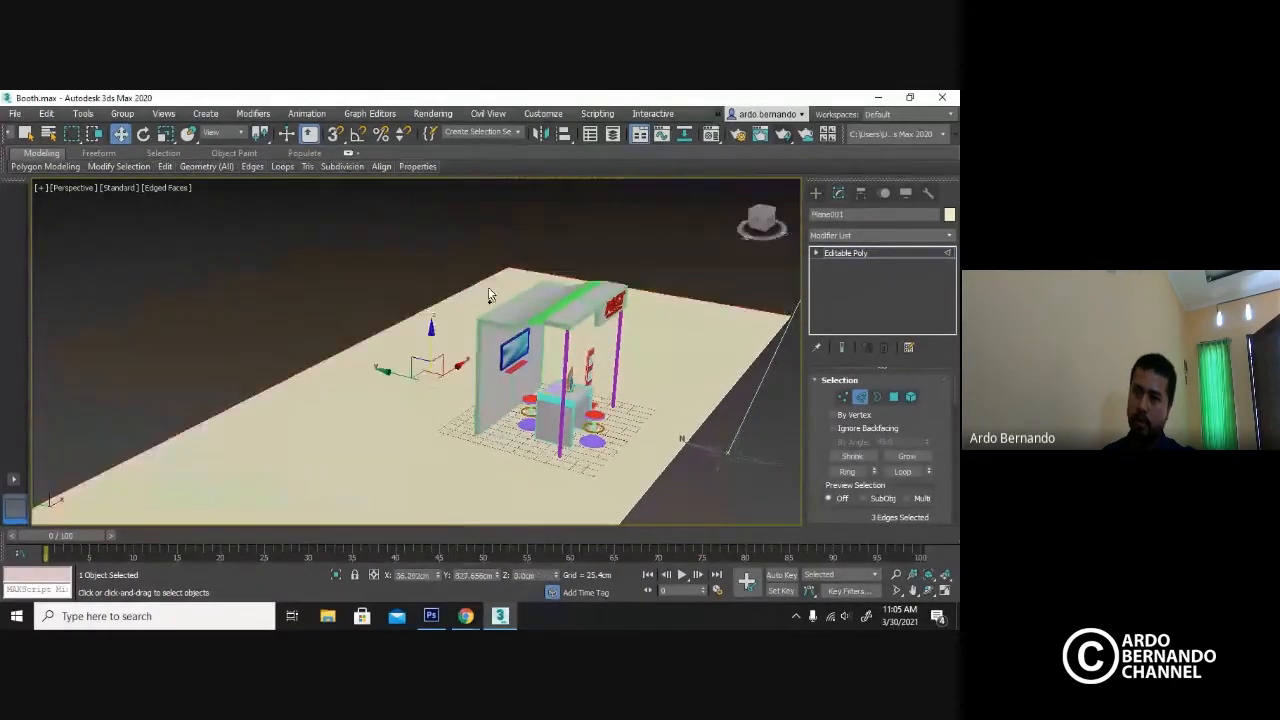
pyautogui.moveTo(453, 365); pyautogui.dragTo(482, 238, button='middle')
pyautogui.scroll(-3, 482, 238)
pyautogui.keyDown('alt'); pyautogui.click(464, 374); pyautogui.keyUp('alt')
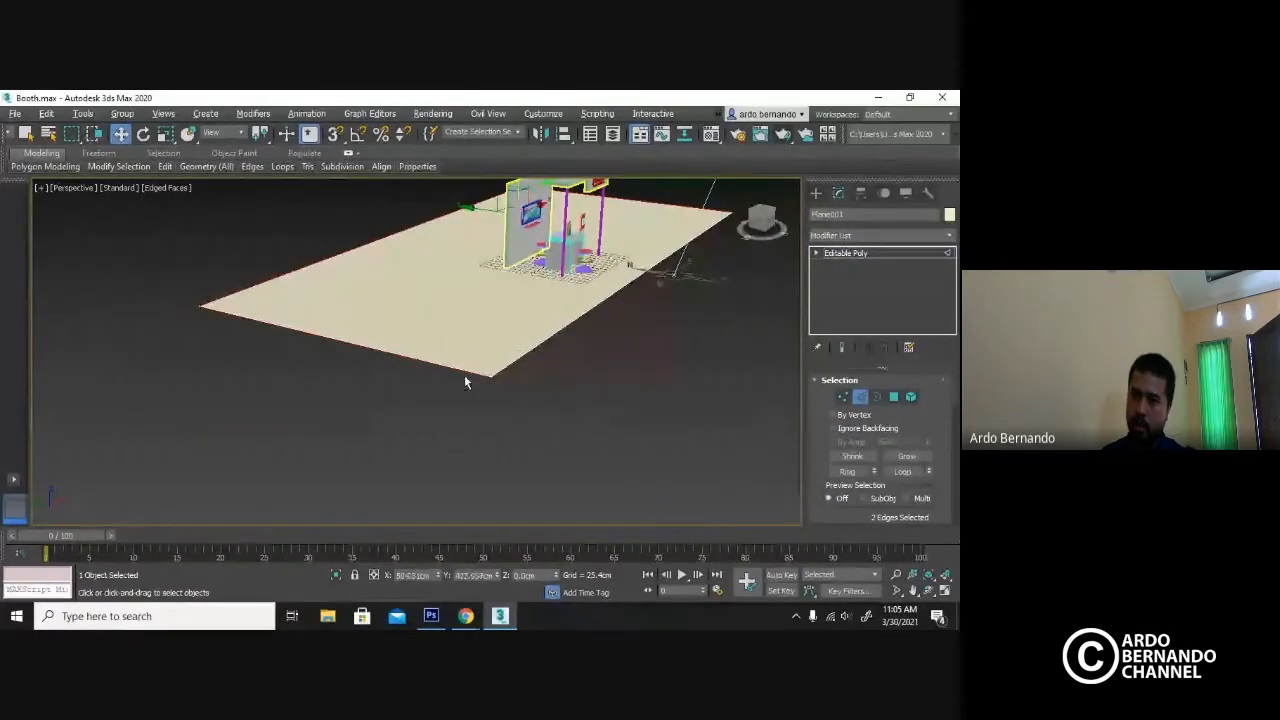
# Extrude the two selected ground plane edges upward into tall walls around the booth, and clear the edge selection.
pyautogui.moveTo(457, 311); pyautogui.dragTo(446, 391, button='middle')
pyautogui.scroll(3, 484, 308)
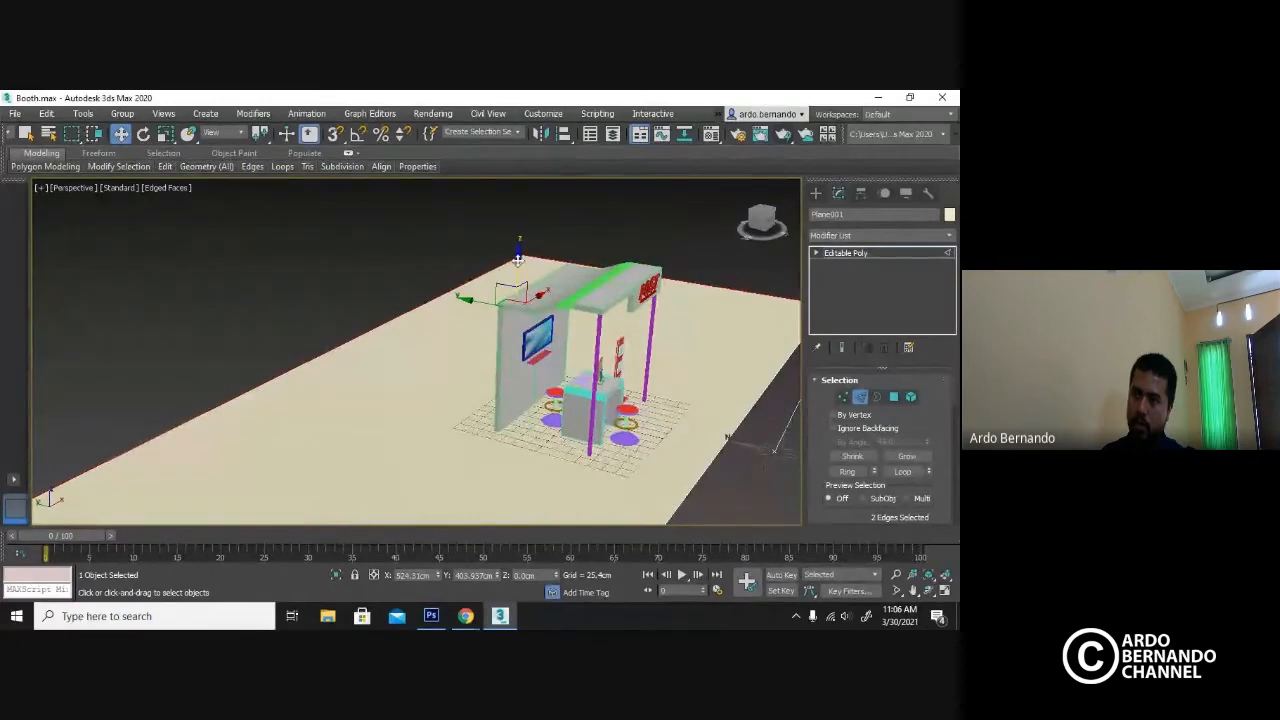
pyautogui.keyDown('shift'); pyautogui.moveTo(518, 259); pyautogui.dragTo(551, 231); pyautogui.keyUp('shift')
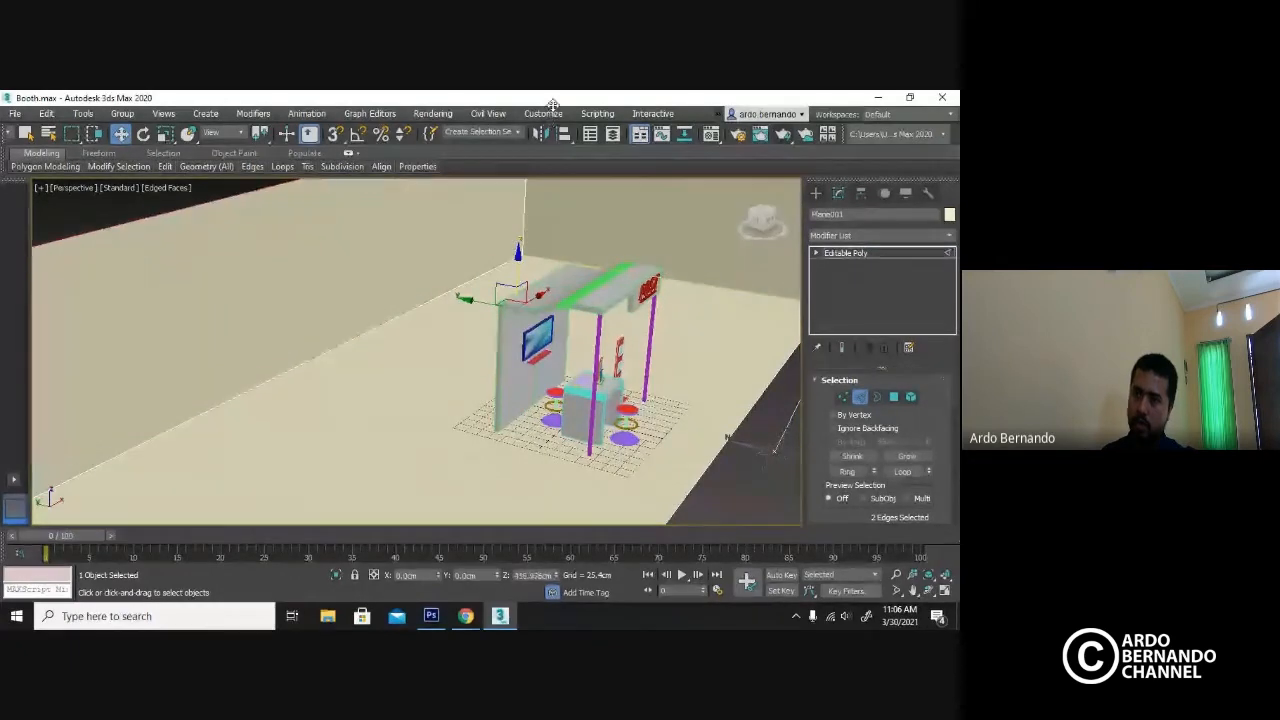
pyautogui.keyDown('alt'); pyautogui.moveTo(551, 231); pyautogui.dragTo(539, 297, button='middle'); pyautogui.keyUp('alt')
pyautogui.moveTo(506, 220); pyautogui.dragTo(506, 183)
pyautogui.moveTo(618, 370); pyautogui.dragTo(583, 314, button='middle')
pyautogui.click(624, 392)
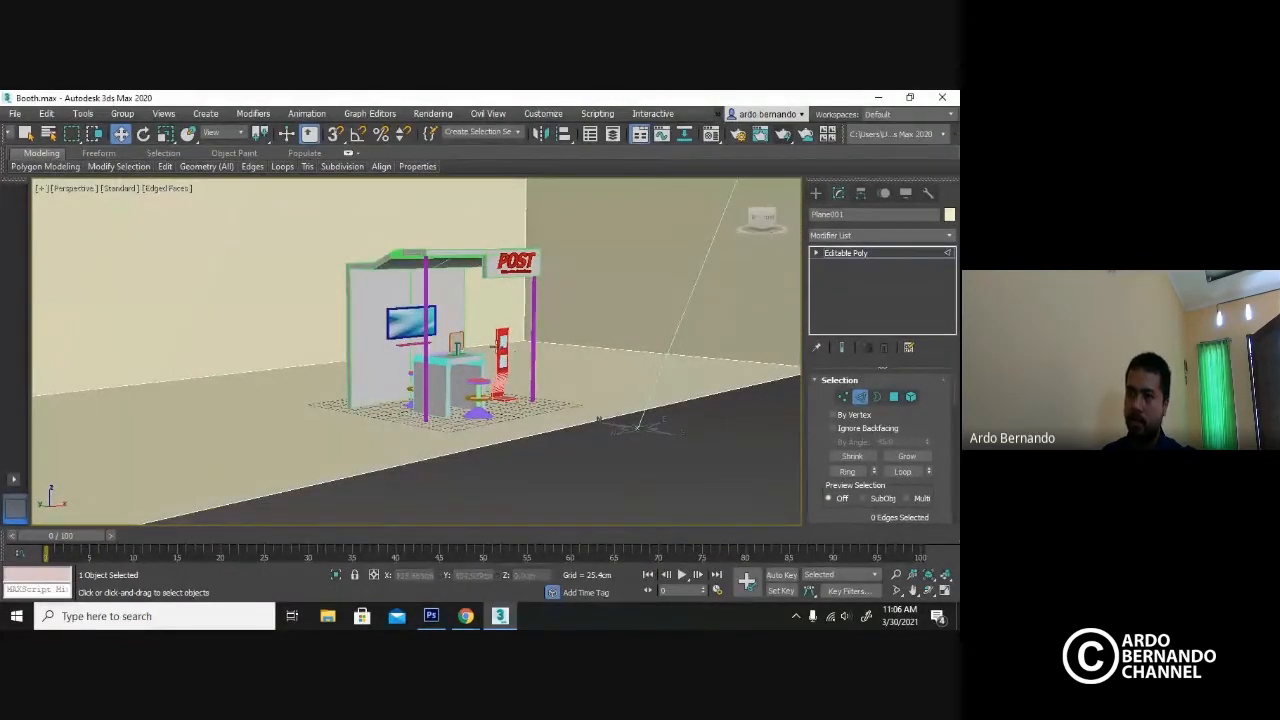
# Show safe frames in the Perspective view and frame the booth closely so it fills the render area.
pyautogui.scroll(3, 492, 345)
pyautogui.keyDown('alt'); pyautogui.moveTo(492, 345); pyautogui.dragTo(576, 356, button='middle'); pyautogui.keyUp('alt')
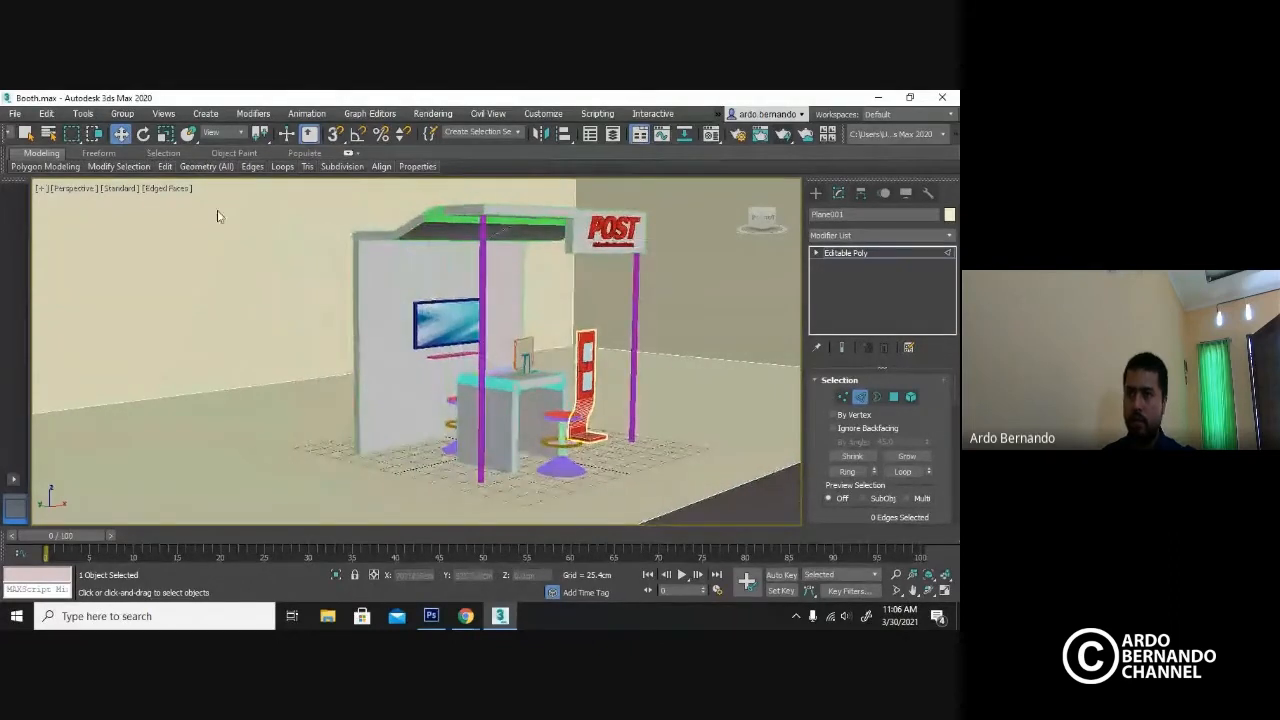
pyautogui.click(77, 192)
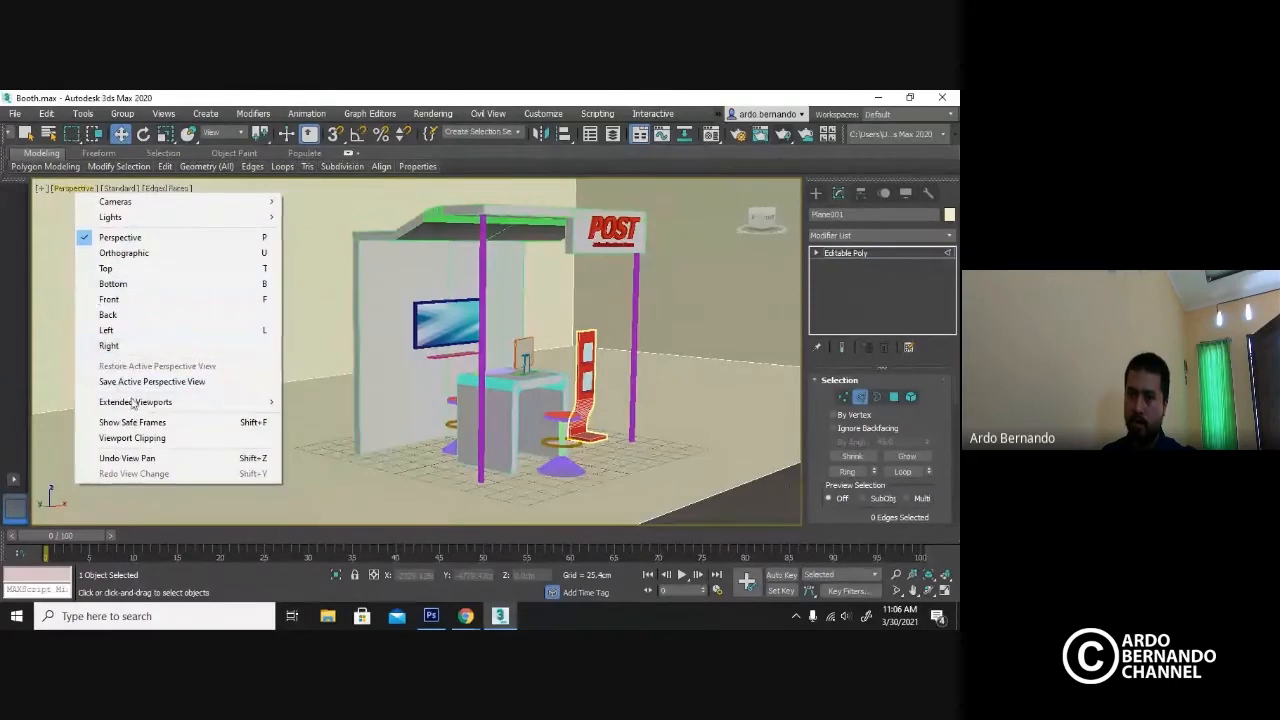
pyautogui.moveTo(120, 402)
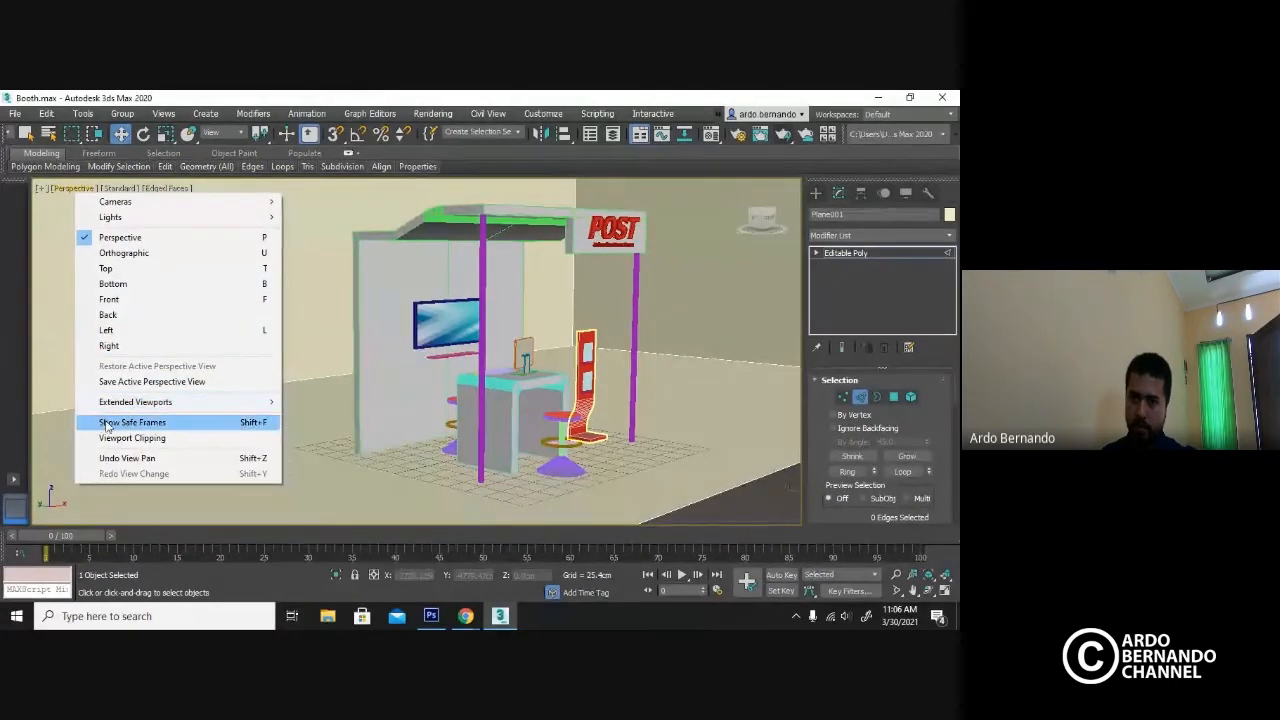
pyautogui.click(110, 423)
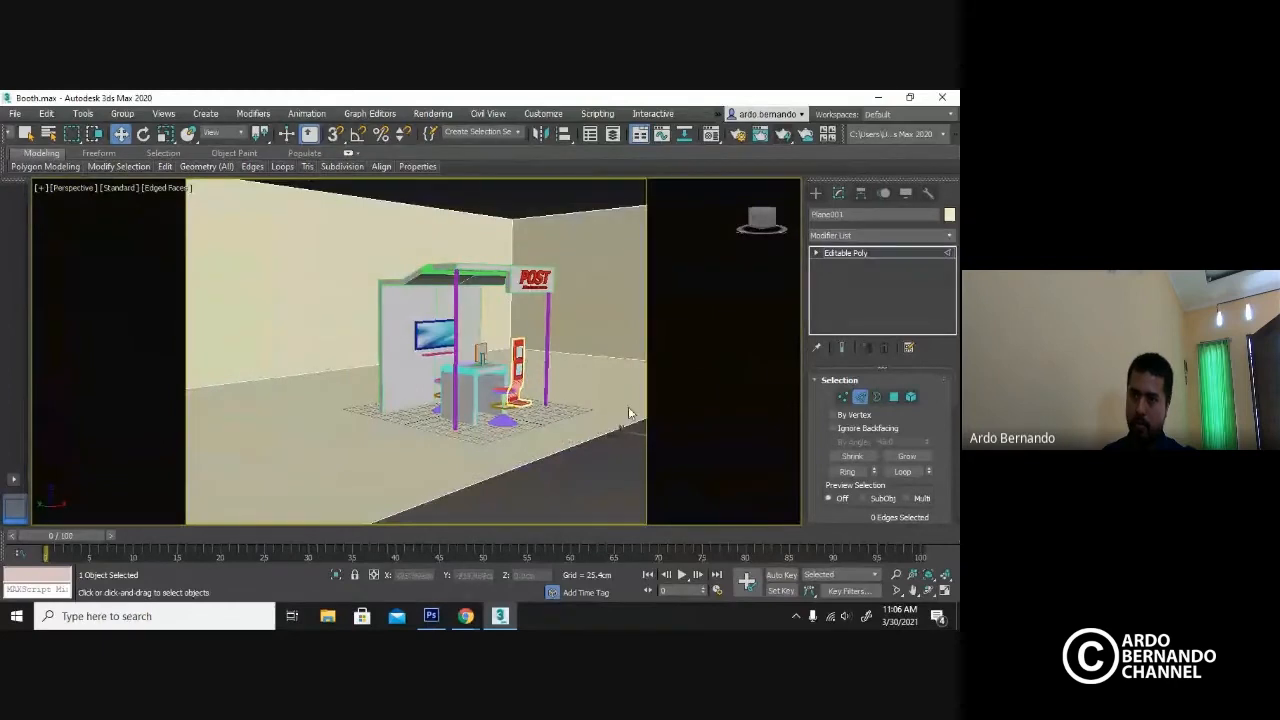
pyautogui.keyDown('alt'); pyautogui.moveTo(629, 413); pyautogui.dragTo(620, 404, button='middle'); pyautogui.keyUp('alt')
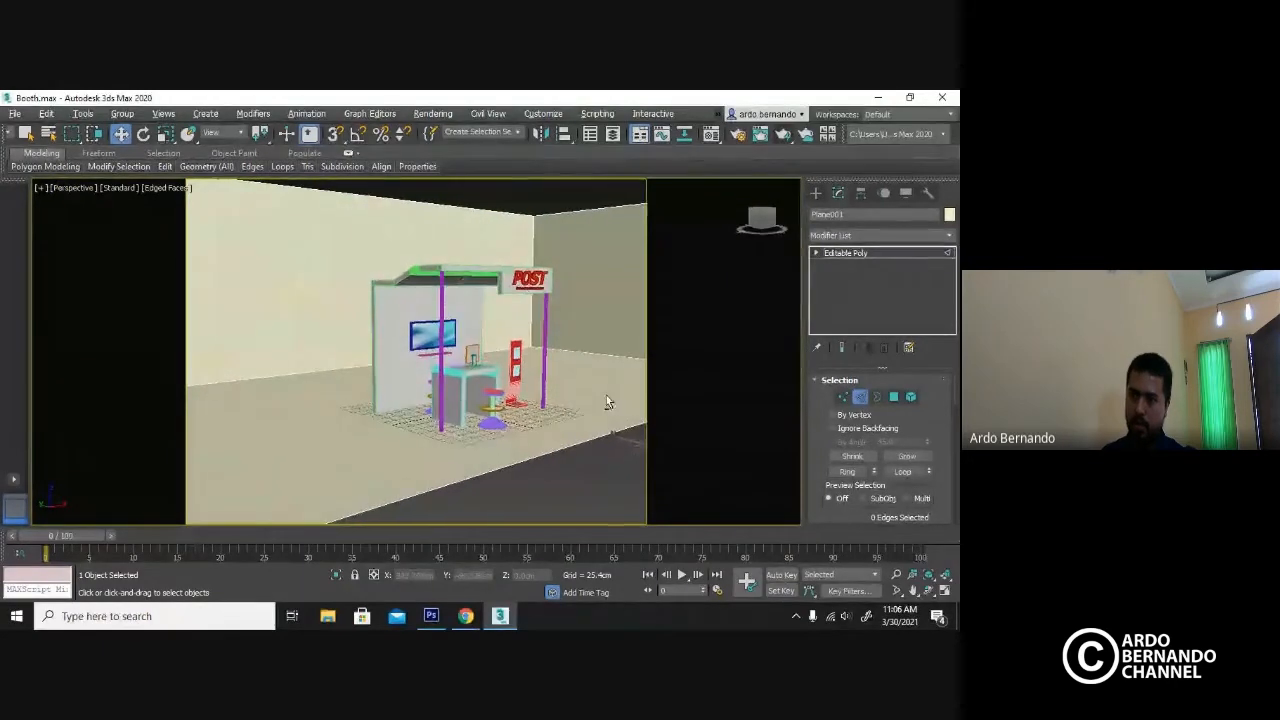
pyautogui.click(897, 576)
pyautogui.moveTo(494, 437); pyautogui.dragTo(516, 395)
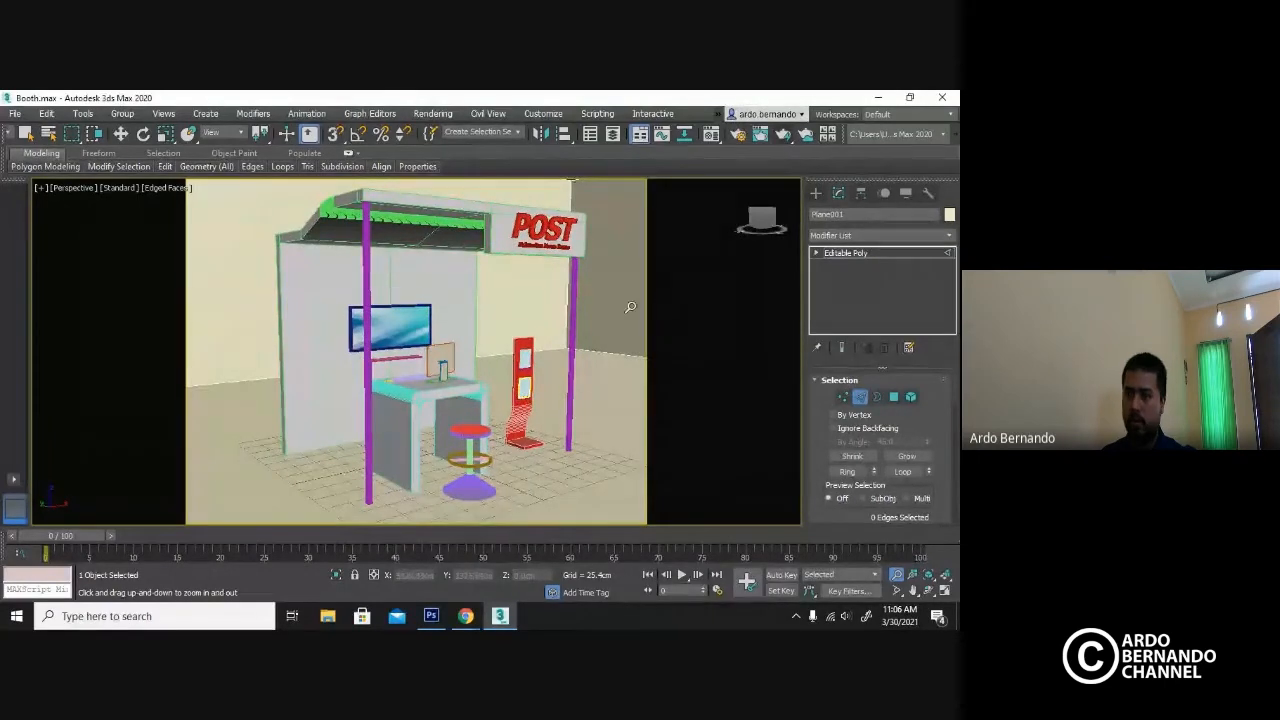
# Run a test render of the Perspective view, cancel it partway, and close the rendered frame window.
pyautogui.hotkey('shift', 'q')
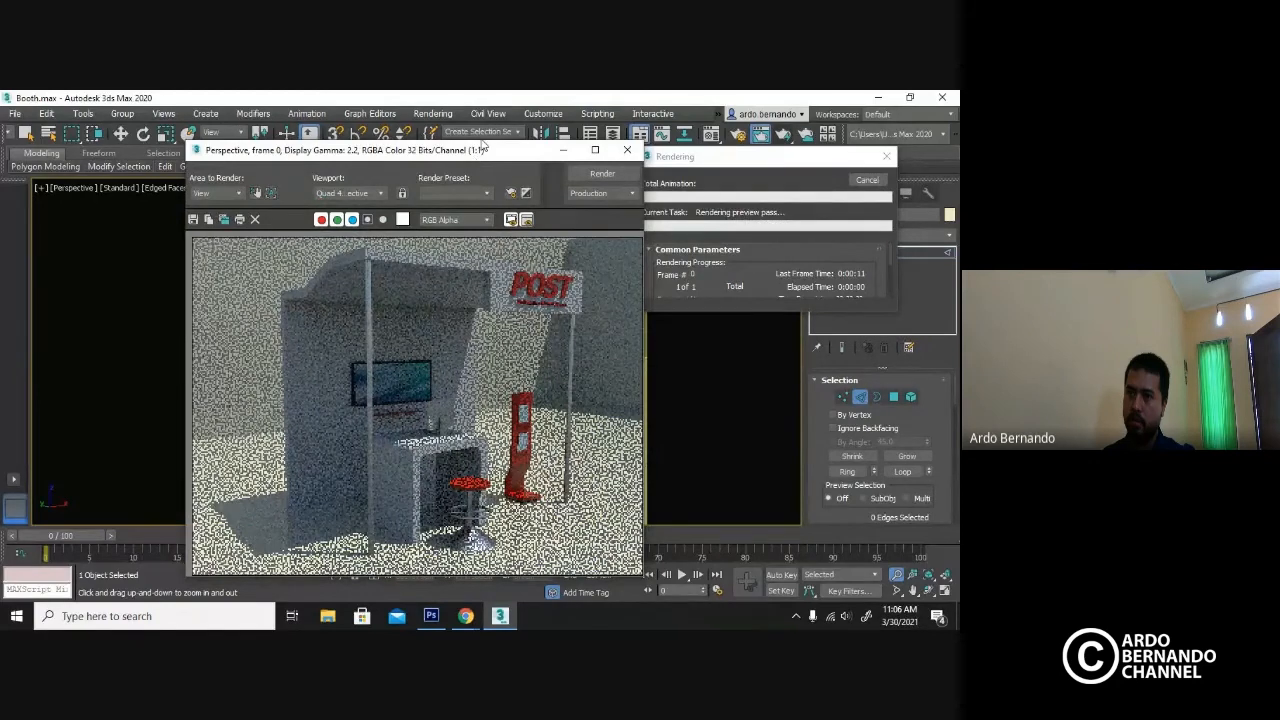
pyautogui.moveTo(481, 147); pyautogui.dragTo(491, 121)
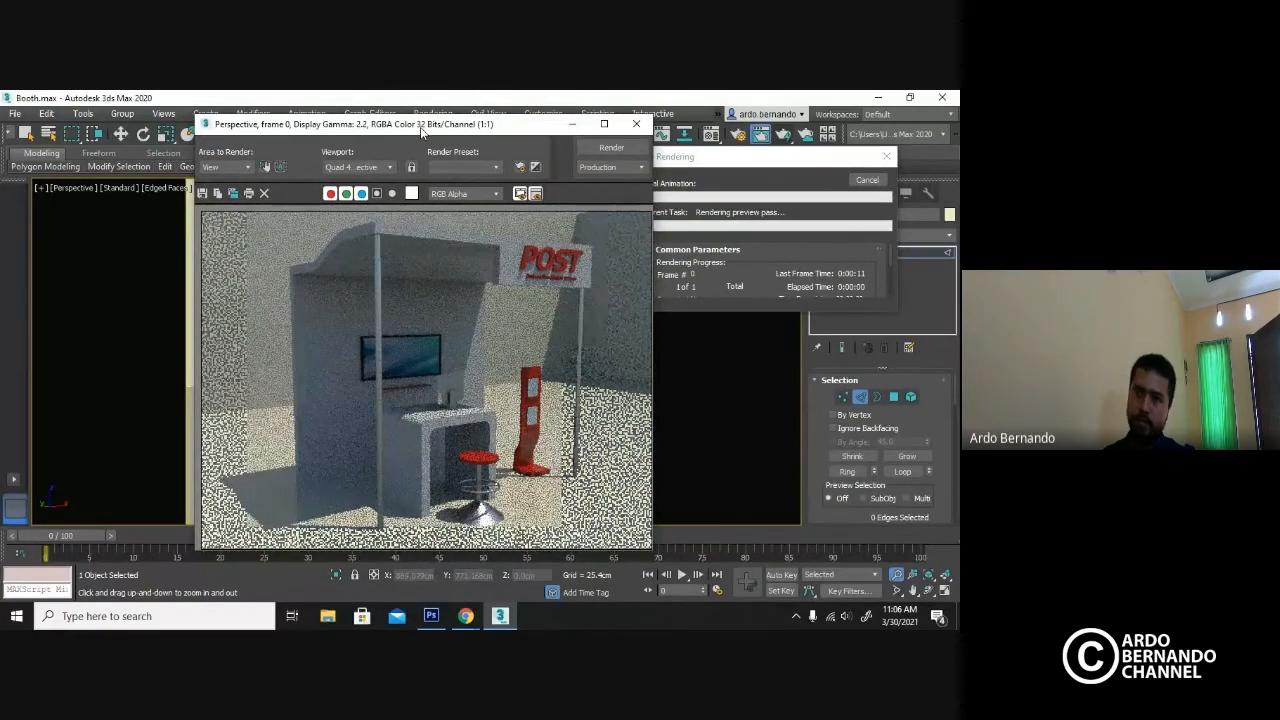
pyautogui.moveTo(421, 128); pyautogui.dragTo(423, 109)
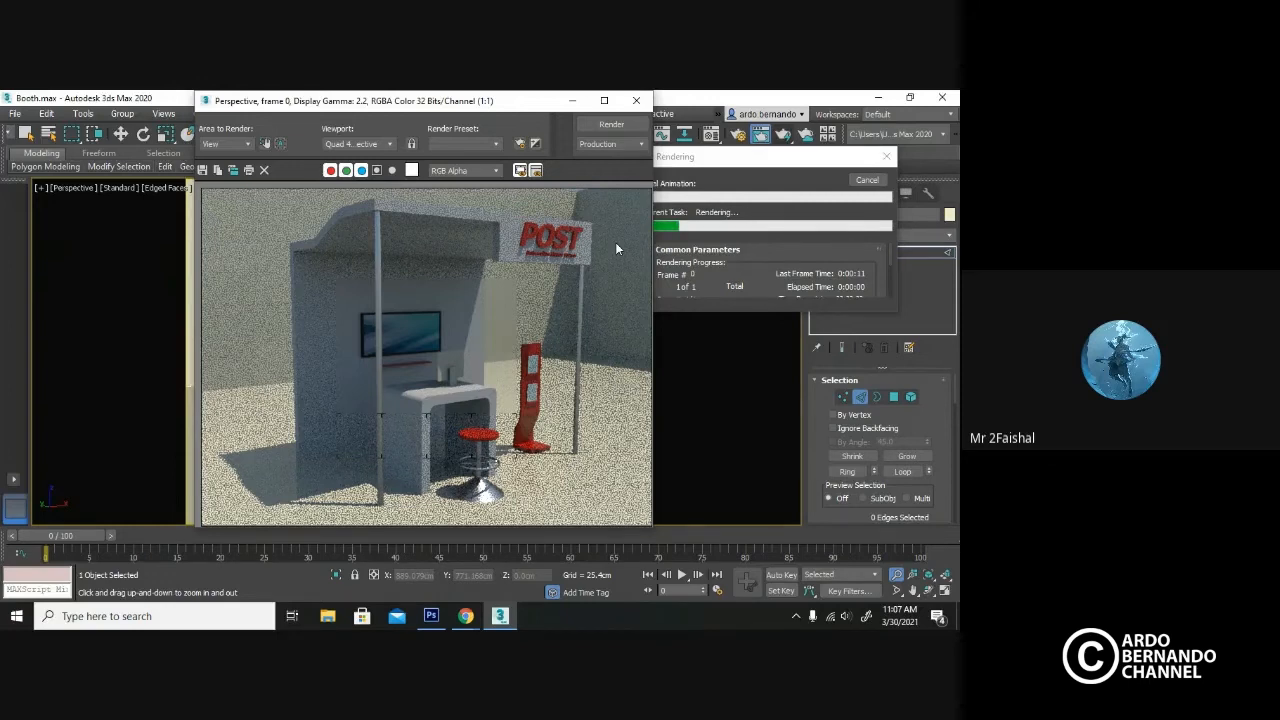
pyautogui.click(866, 180)
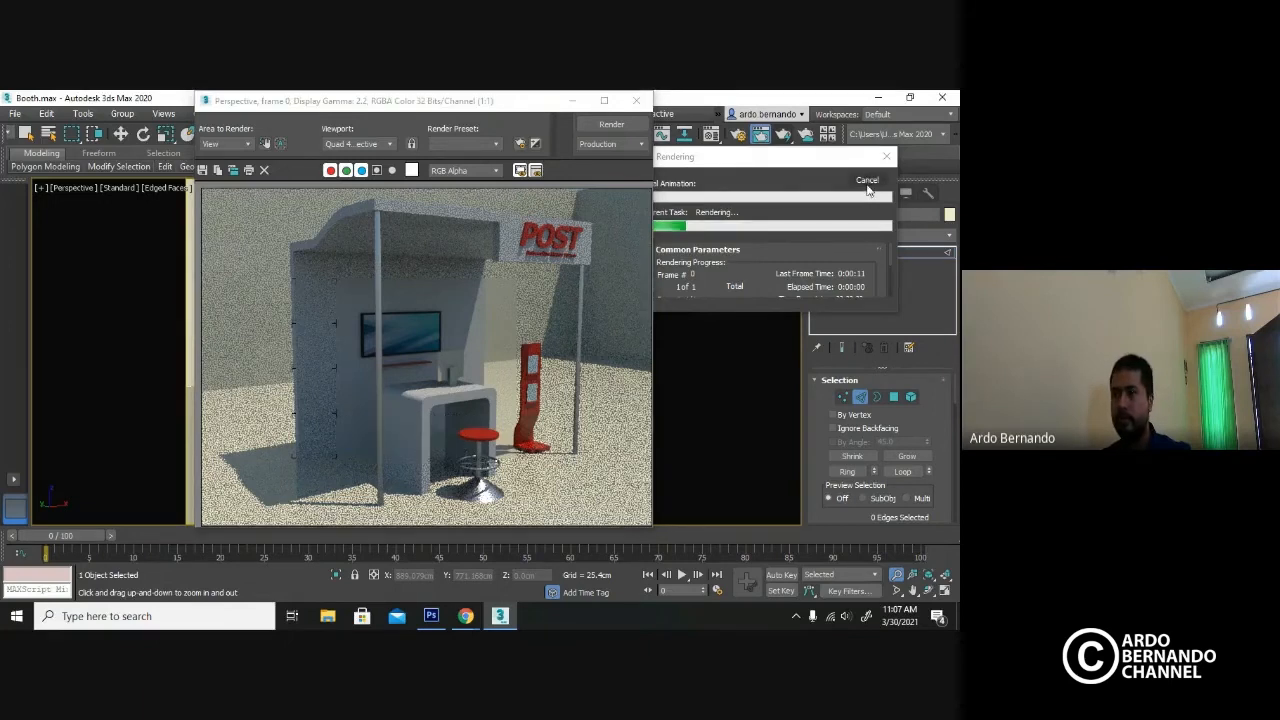
pyautogui.click(637, 102)
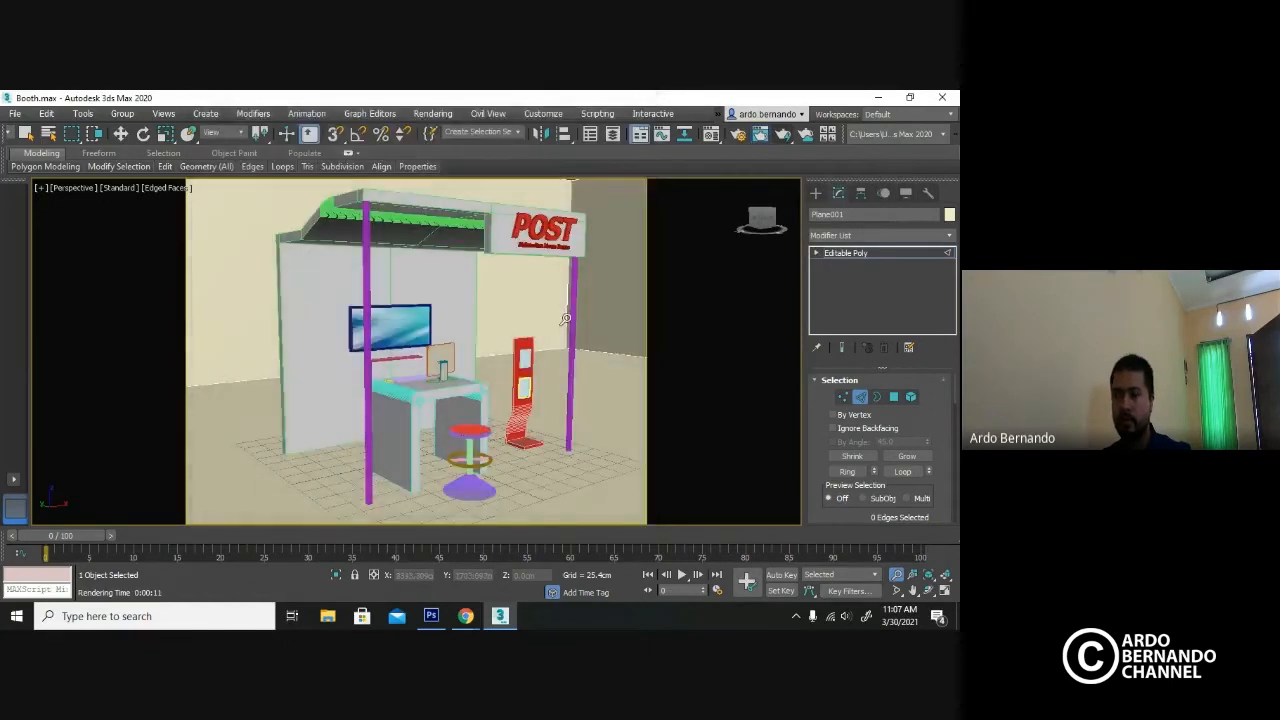
# Load the Paint Satin physical material template into an unused sample slot of the Material Editor.
pyautogui.press('m')
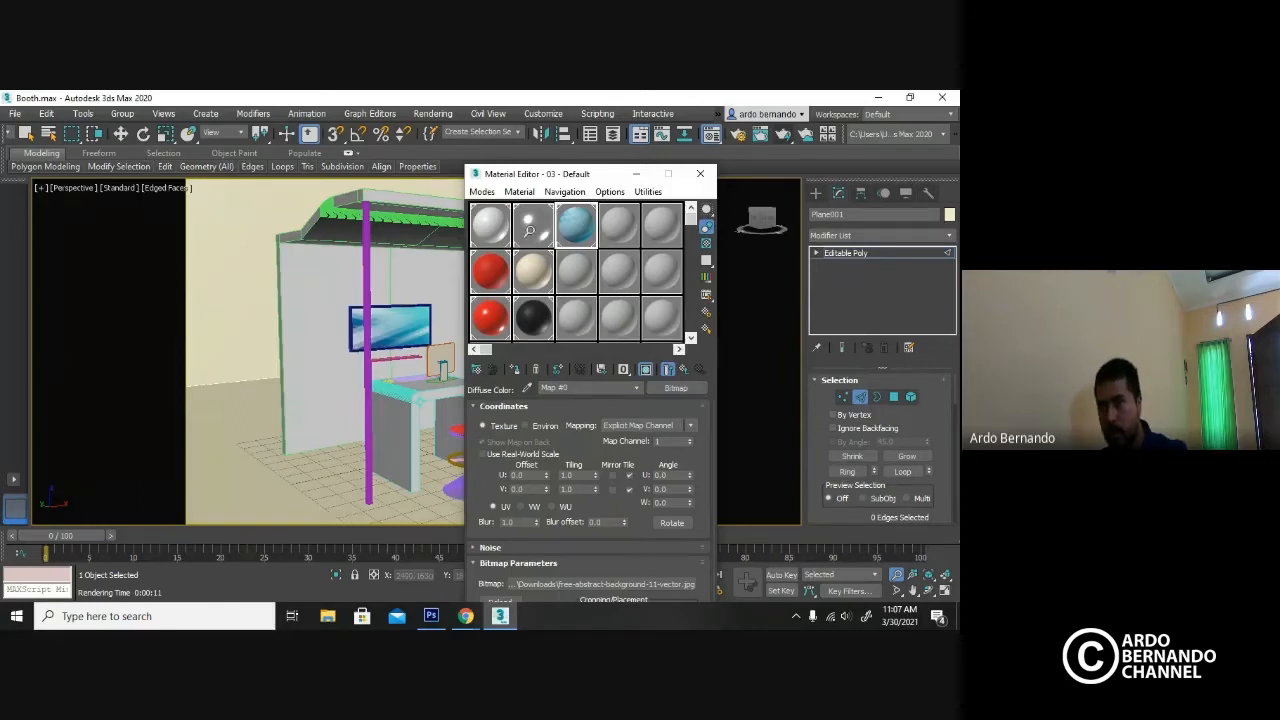
pyautogui.moveTo(555, 176); pyautogui.dragTo(590, 175)
pyautogui.click(609, 273)
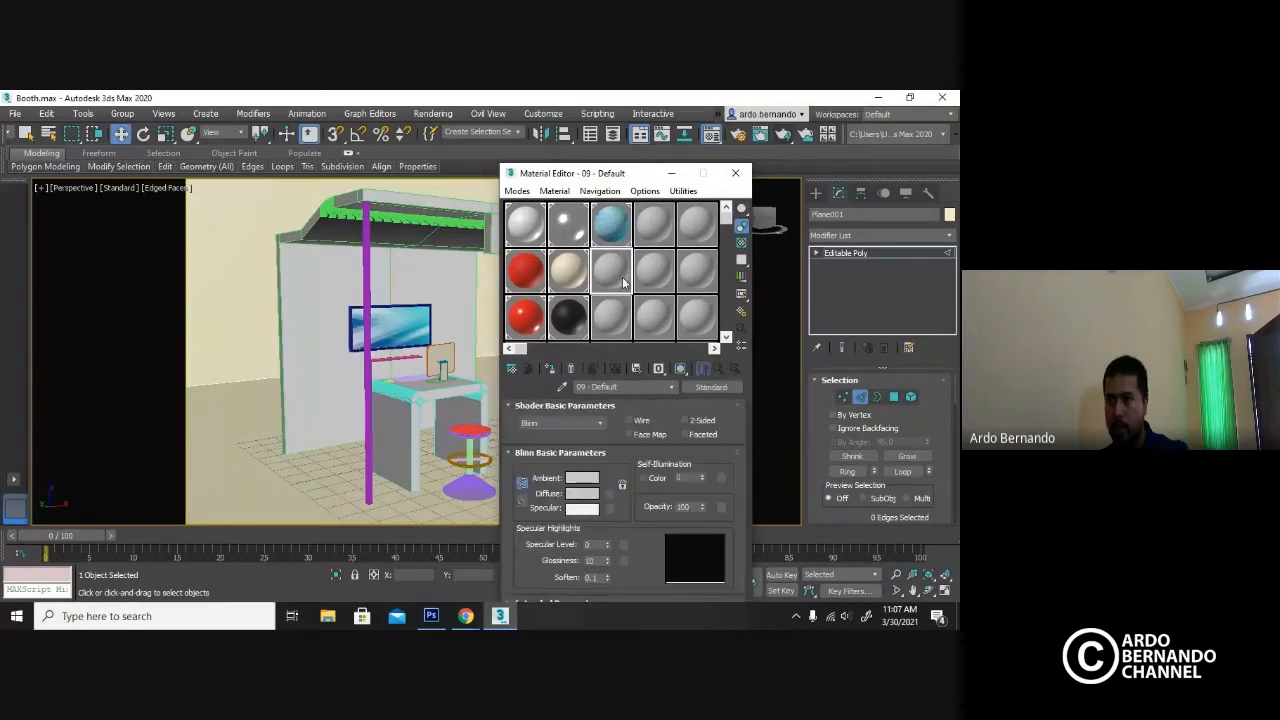
pyautogui.click(687, 391)
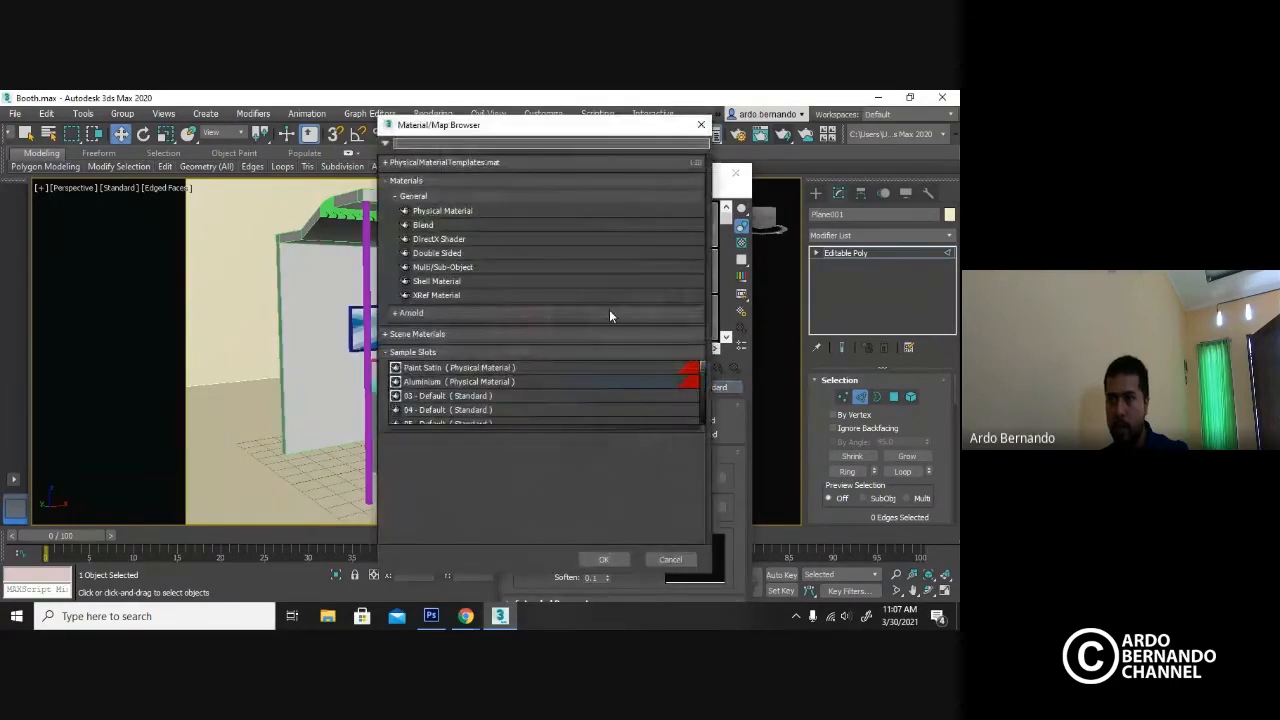
pyautogui.click(386, 181)
pyautogui.click(440, 162)
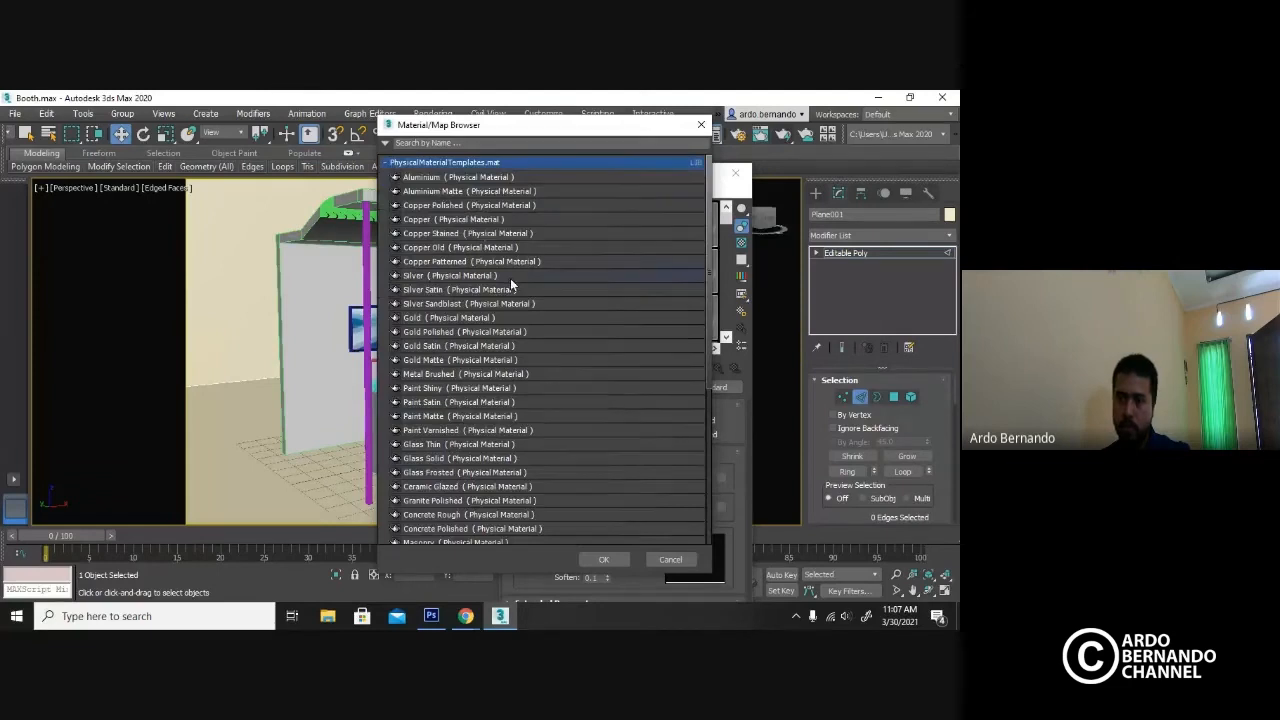
pyautogui.scroll(-2, 508, 350)
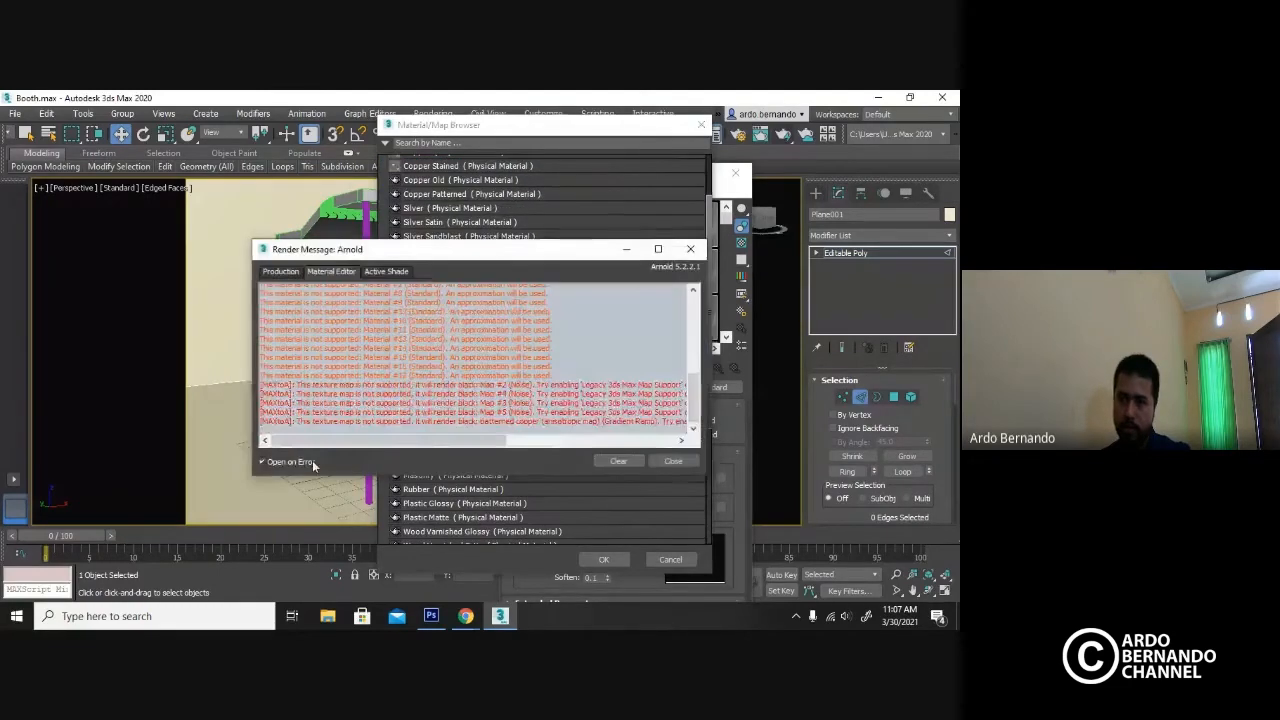
pyautogui.click(662, 458)
pyautogui.moveTo(708, 318)
pyautogui.mouseDown()
pyautogui.moveTo(703, 432)
pyautogui.moveTo(707, 398)
pyautogui.mouseUp()
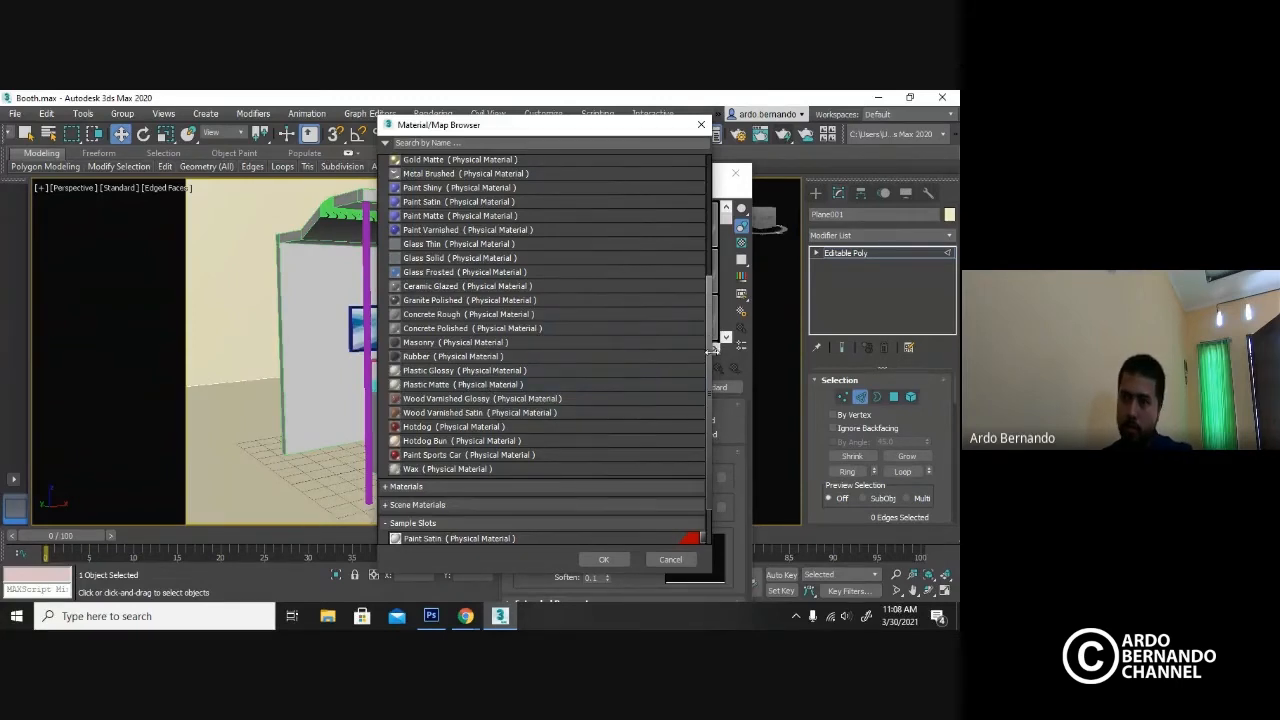
pyautogui.moveTo(708, 351); pyautogui.dragTo(697, 298)
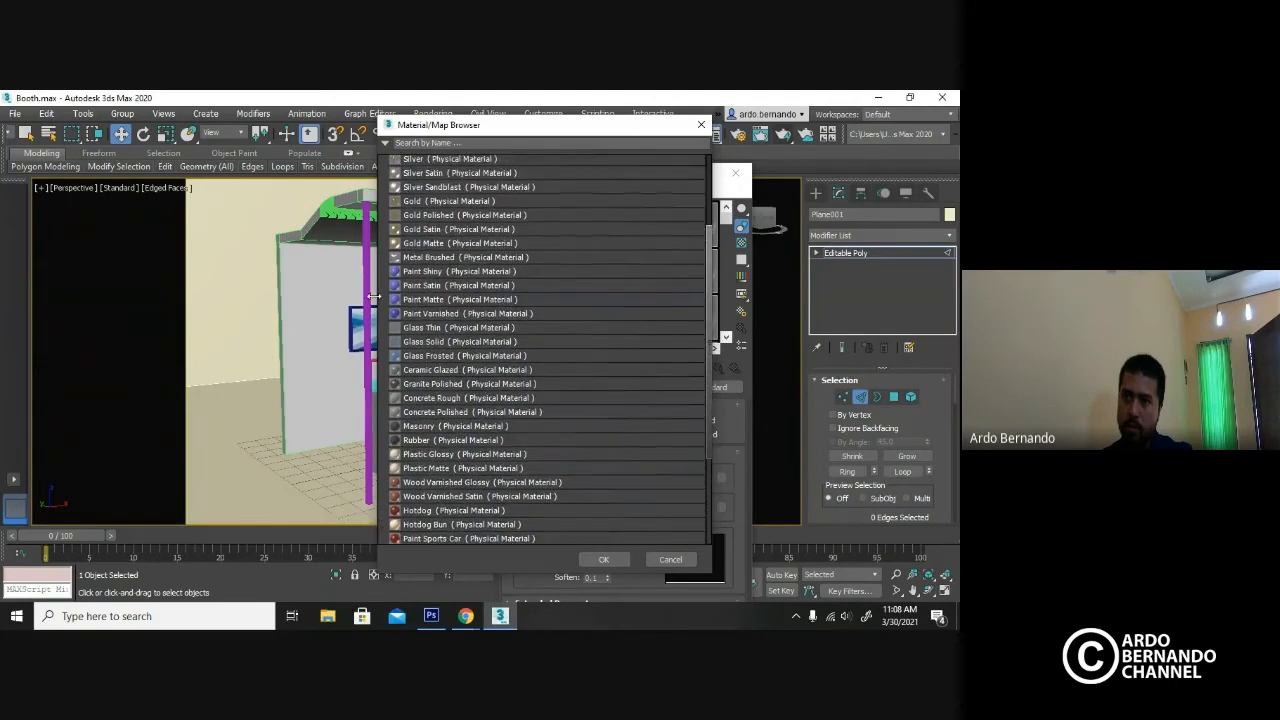
pyautogui.doubleClick(444, 287)
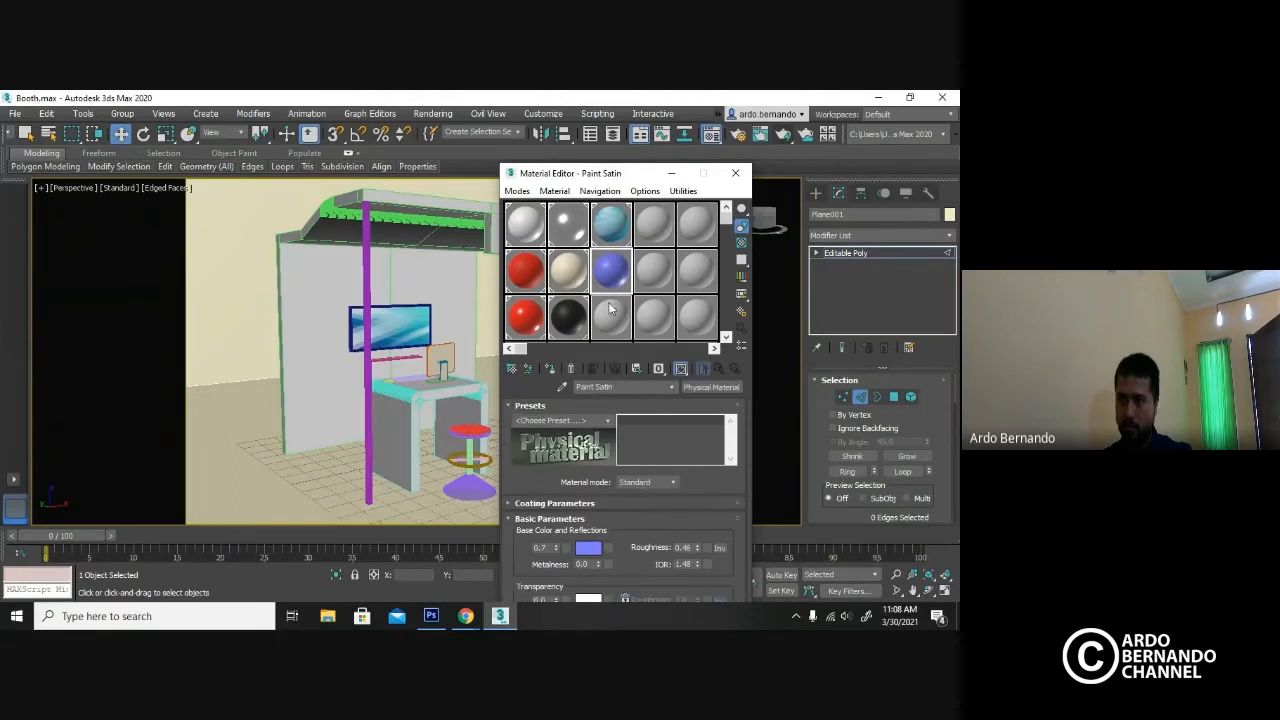
# Assign the new satin paint to the ground plane and walls, renaming the material Paint Satin 2.
pyautogui.moveTo(611, 268); pyautogui.dragTo(226, 287)
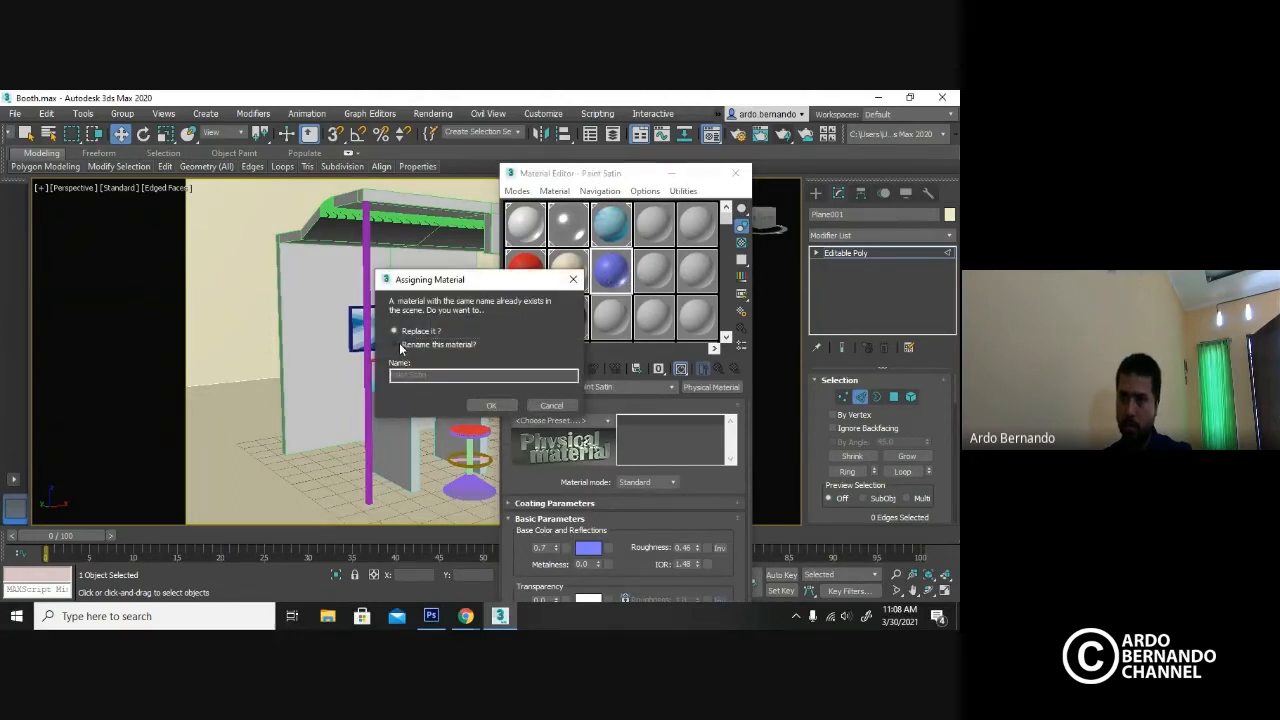
pyautogui.click(401, 345)
pyautogui.click(434, 376)
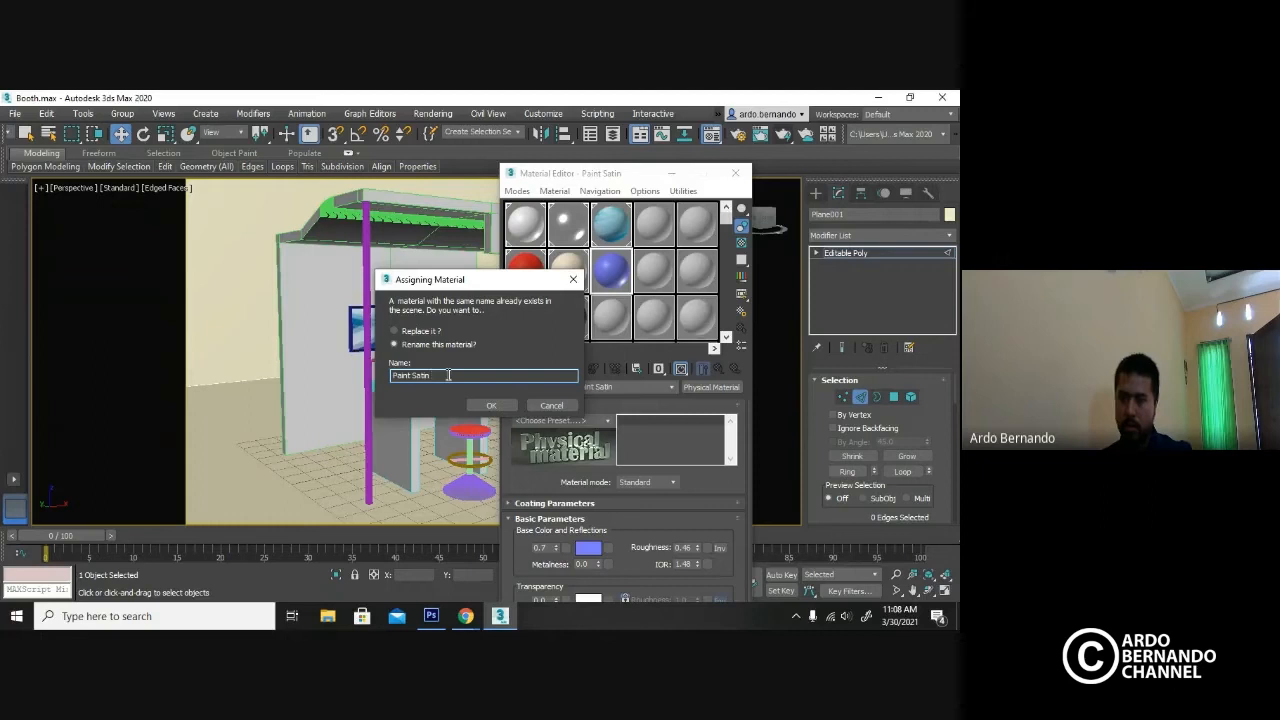
pyautogui.click(494, 405)
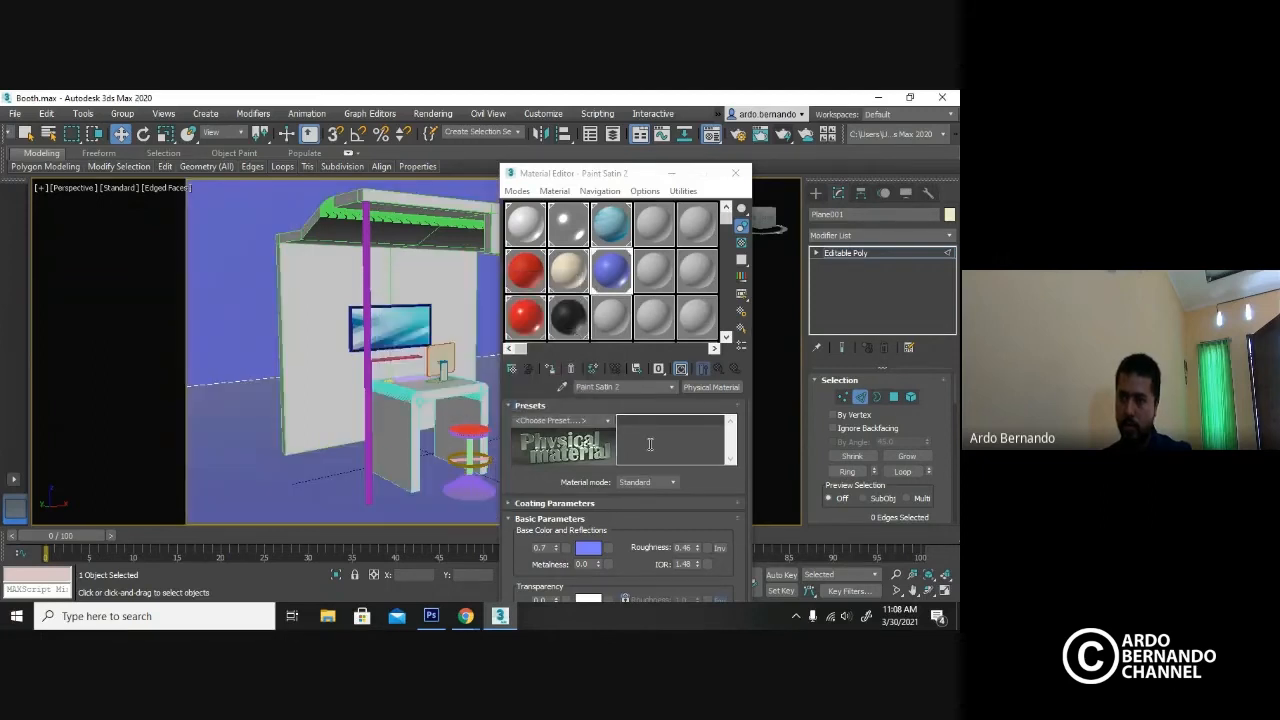
# Set the Paint Satin 2 base color to a neutral grey with saturation 0.0 and value 0.338.
pyautogui.click(588, 549)
pyautogui.moveTo(416, 209); pyautogui.dragTo(411, 289)
pyautogui.moveTo(484, 263); pyautogui.dragTo(475, 264)
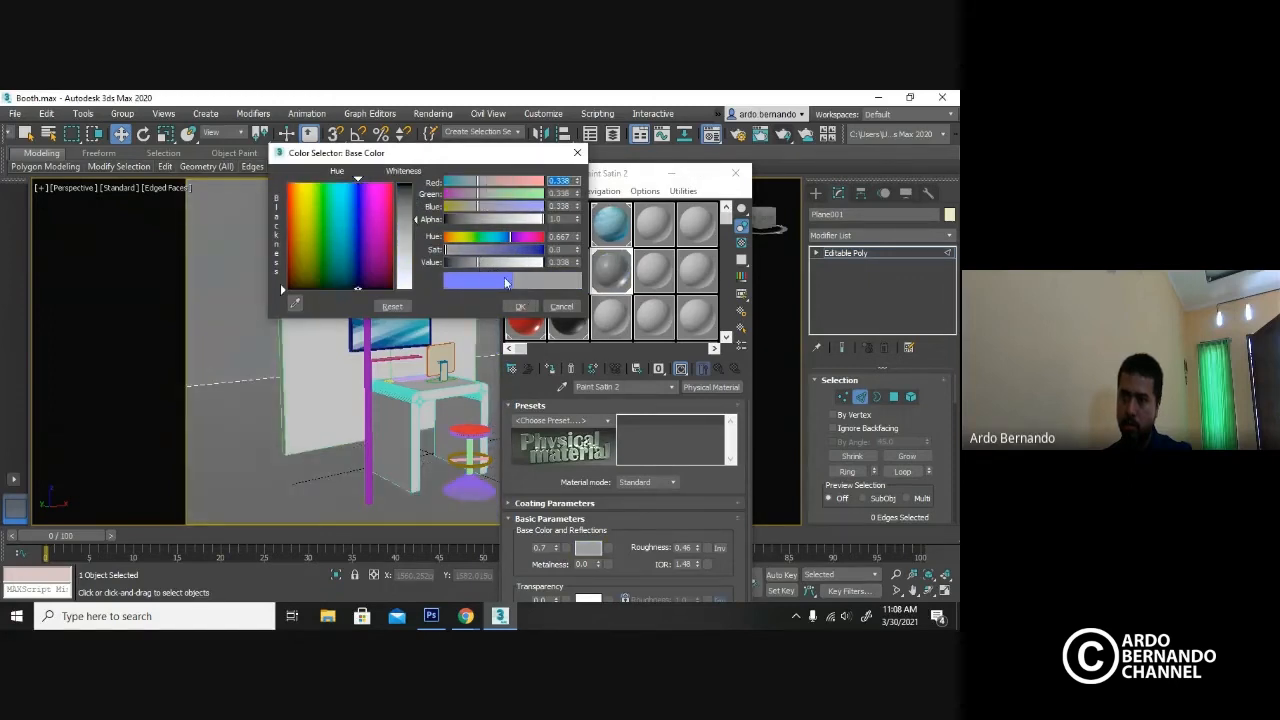
pyautogui.click(520, 306)
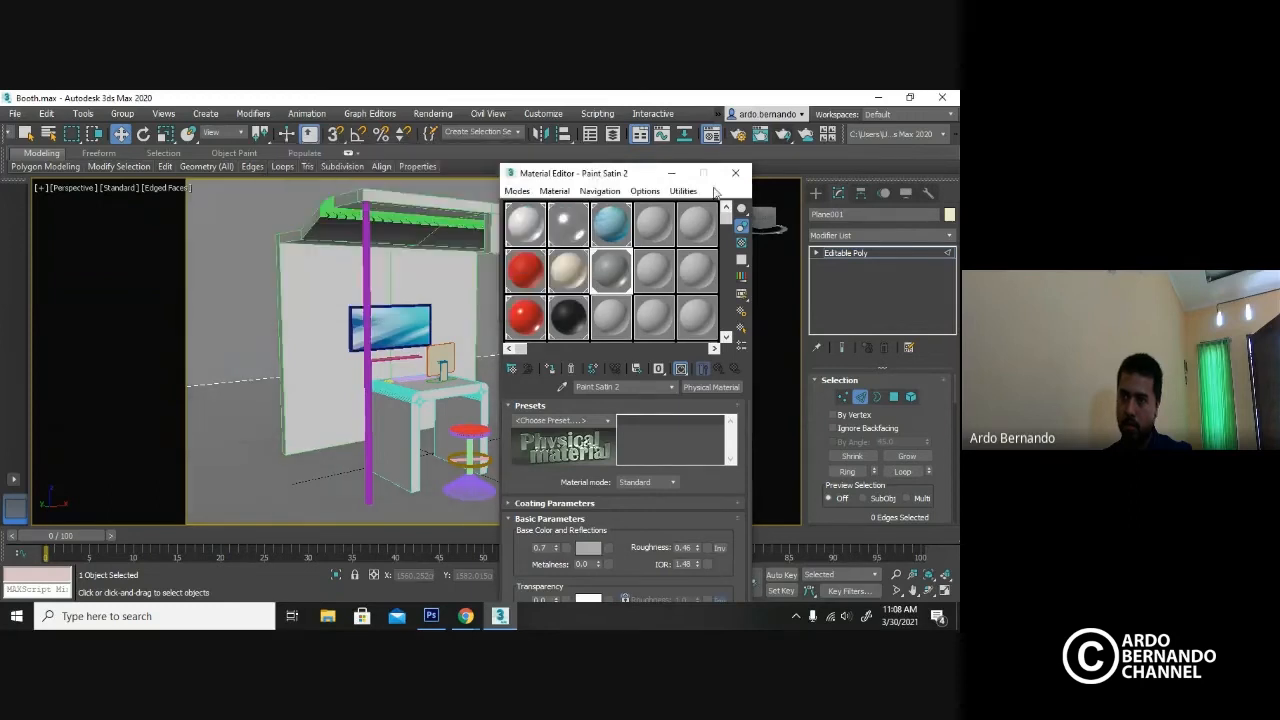
# Raise the three top vertices of the backdrop walls along the Z axis to make the walls taller.
pyautogui.click(735, 175)
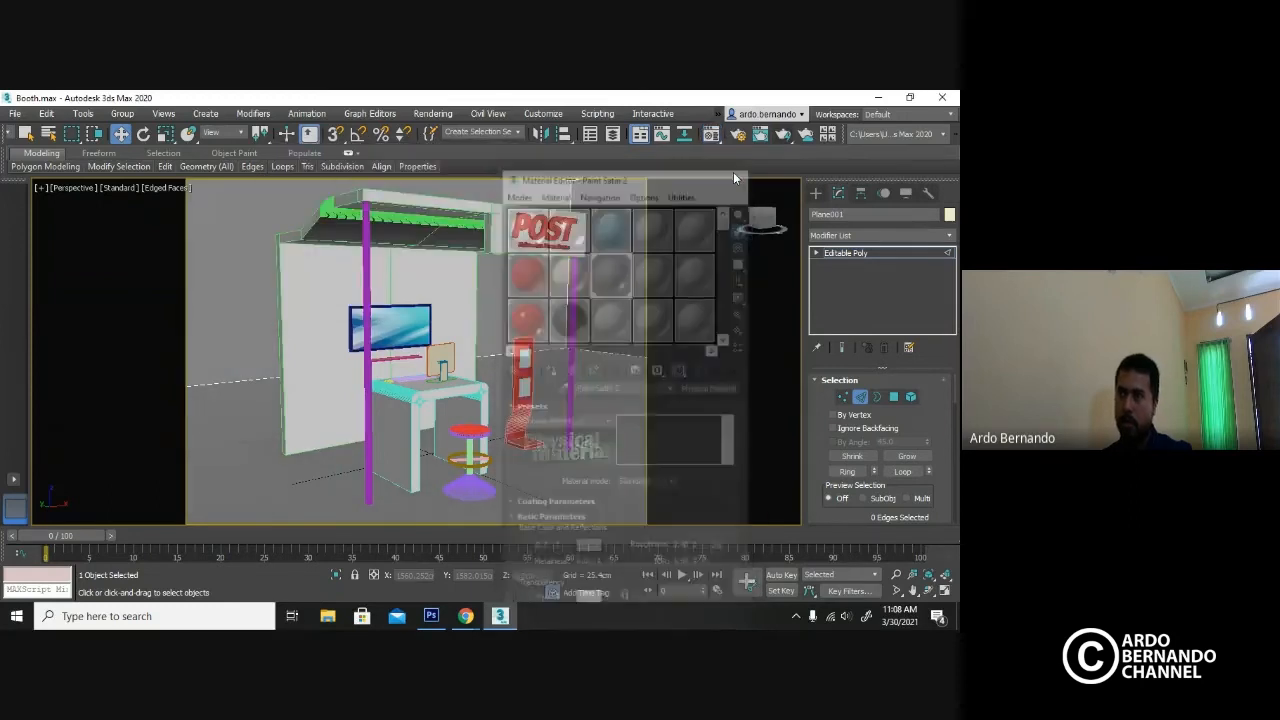
pyautogui.scroll(-4, 600, 250)
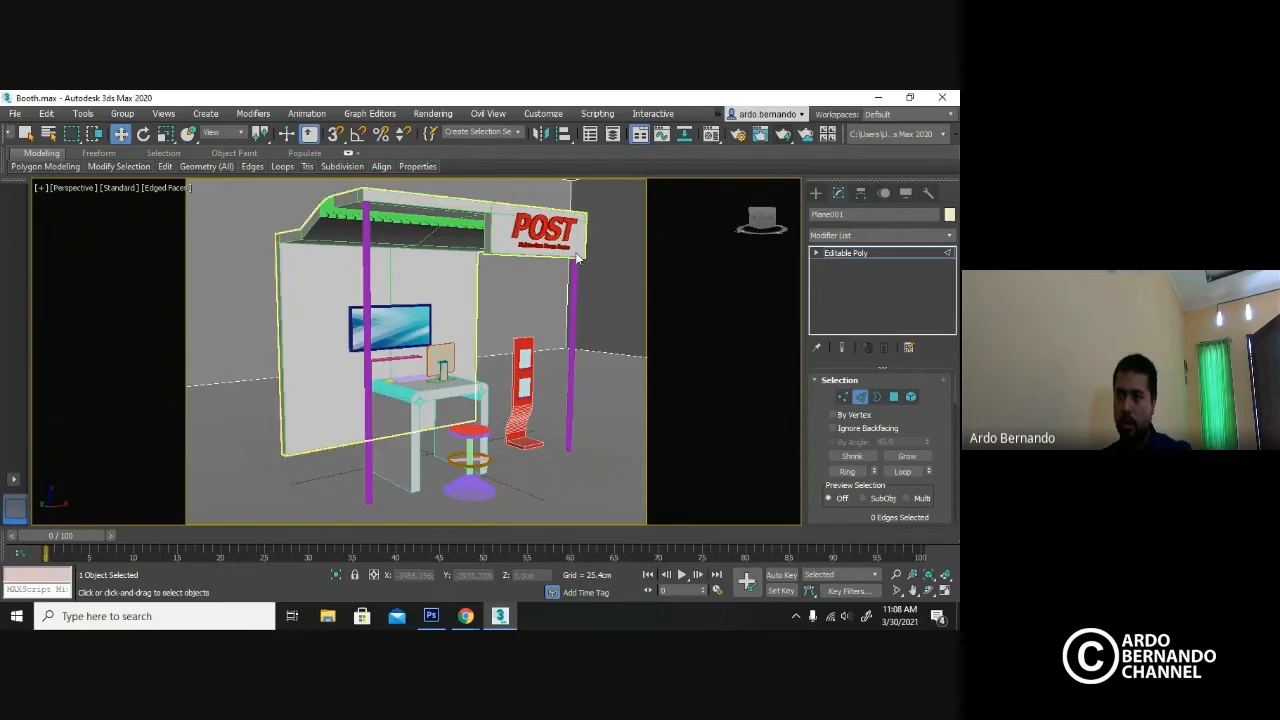
pyautogui.scroll(-5, 576, 250)
pyautogui.keyDown('alt'); pyautogui.moveTo(529, 306); pyautogui.dragTo(560, 268, button='middle'); pyautogui.keyUp('alt')
pyautogui.press('1')
pyautogui.moveTo(637, 245); pyautogui.dragTo(360, 276)
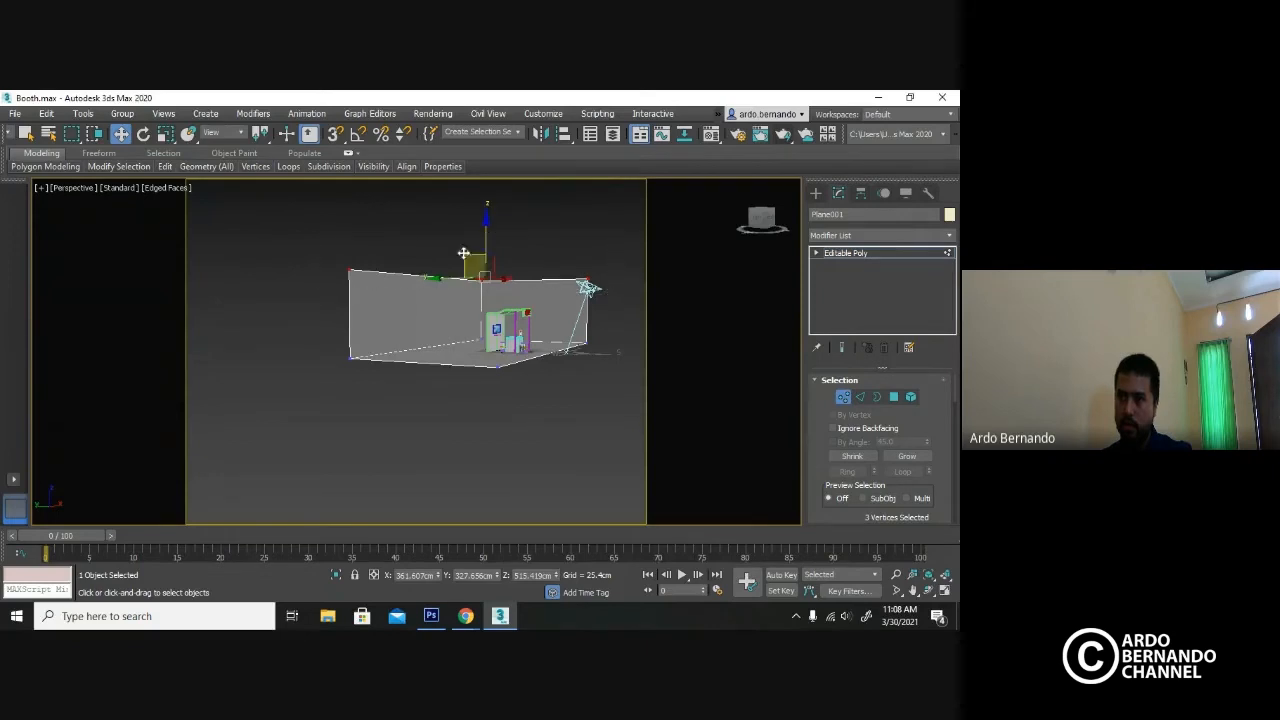
pyautogui.moveTo(486, 223); pyautogui.dragTo(487, 189)
pyautogui.click(843, 397)
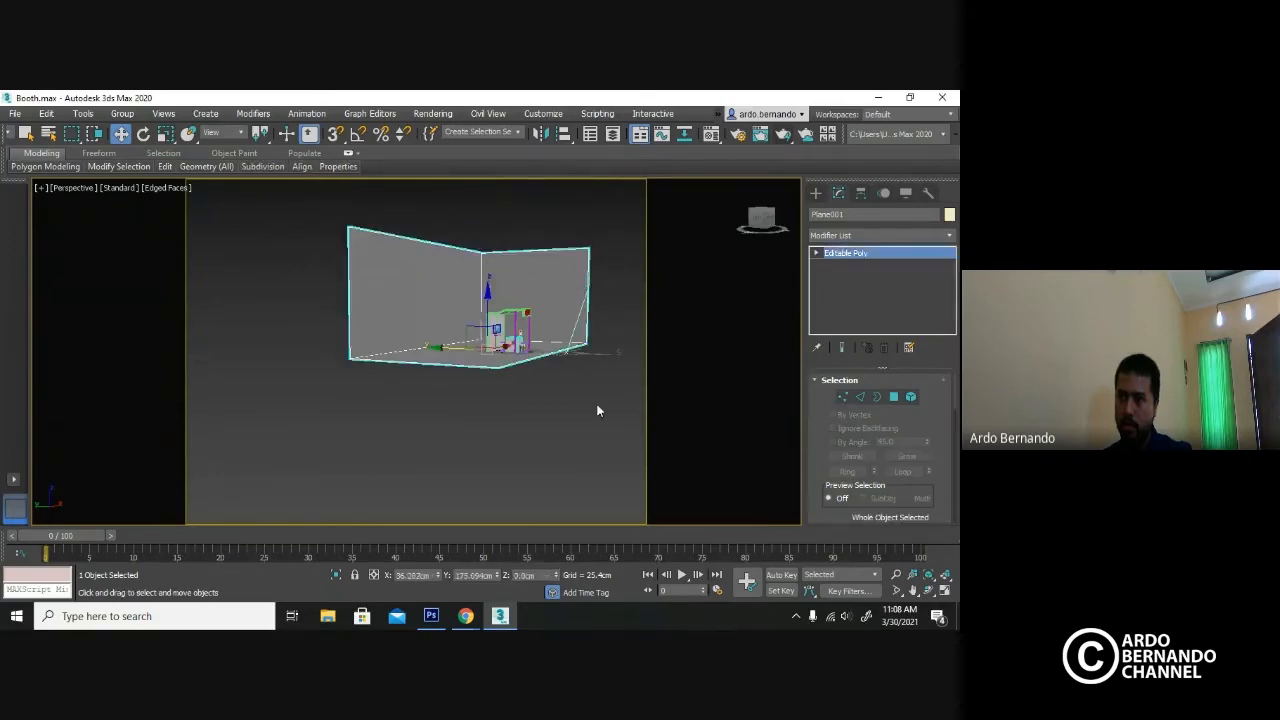
pyautogui.click(646, 399)
# Reframe the booth in the Perspective view, run a test render, and close the rendered frame window.
pyautogui.scroll(5, 538, 376)
pyautogui.click(572, 302)
pyautogui.moveTo(471, 302); pyautogui.dragTo(495, 377, button='middle')
pyautogui.scroll(4, 524, 343)
pyautogui.click(895, 574)
pyautogui.moveTo(553, 457); pyautogui.dragTo(553, 462)
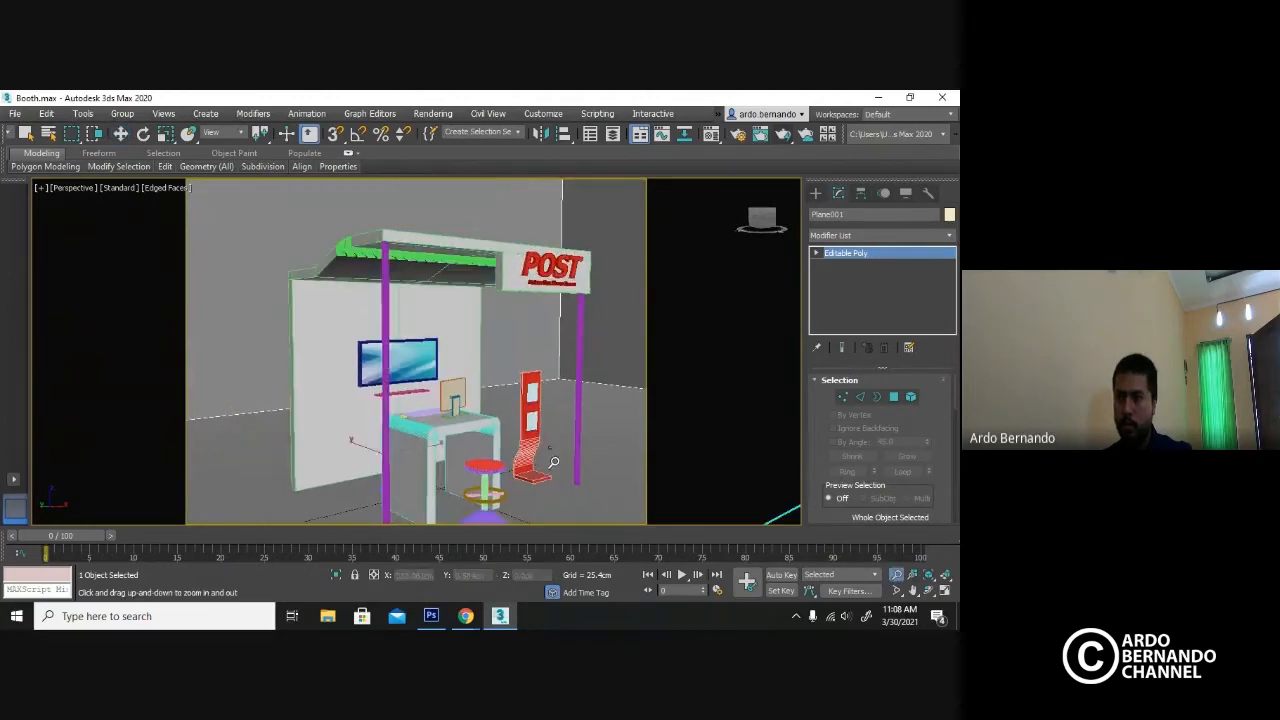
pyautogui.moveTo(553, 462); pyautogui.dragTo(541, 423, button='middle')
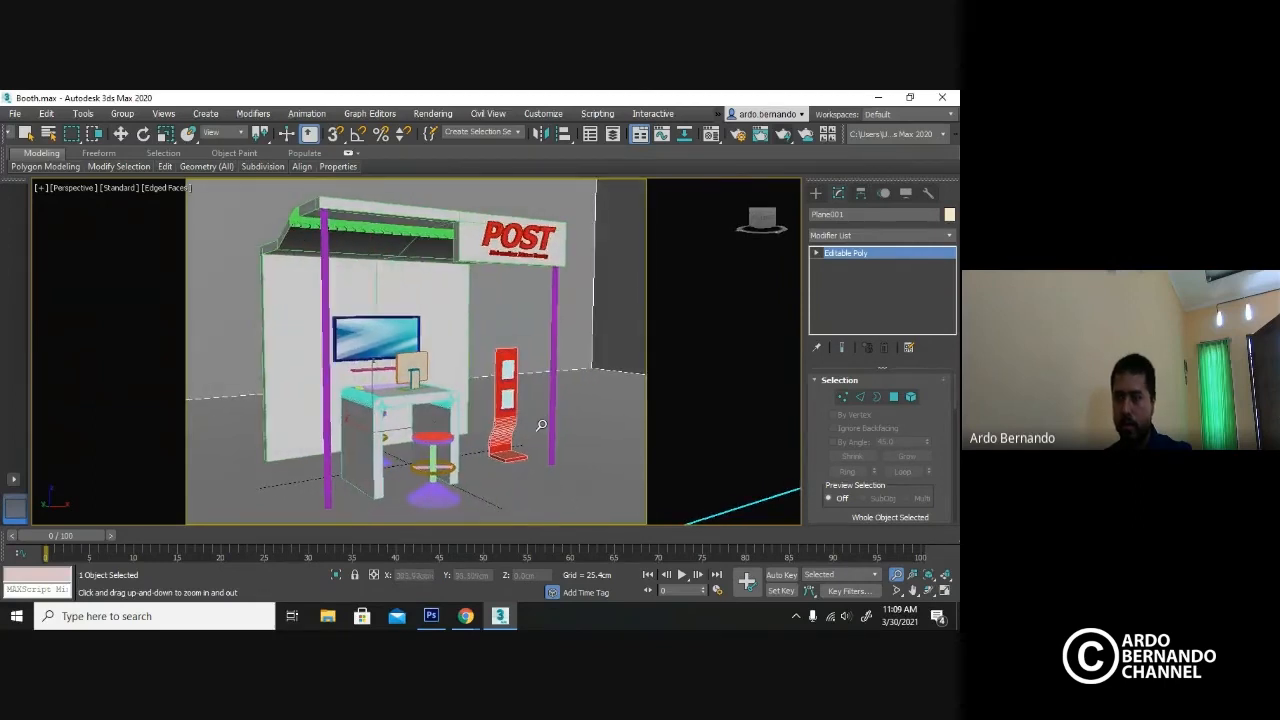
pyautogui.hotkey('shift', 'q')
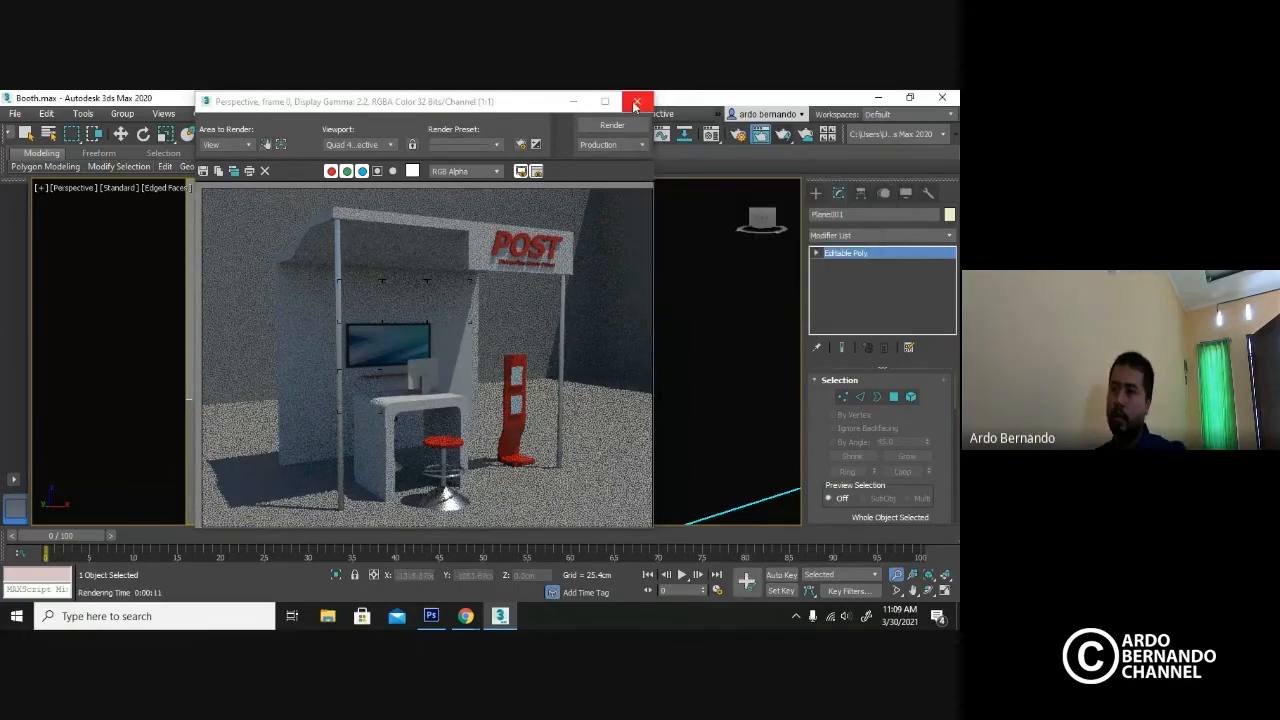
pyautogui.click(636, 103)
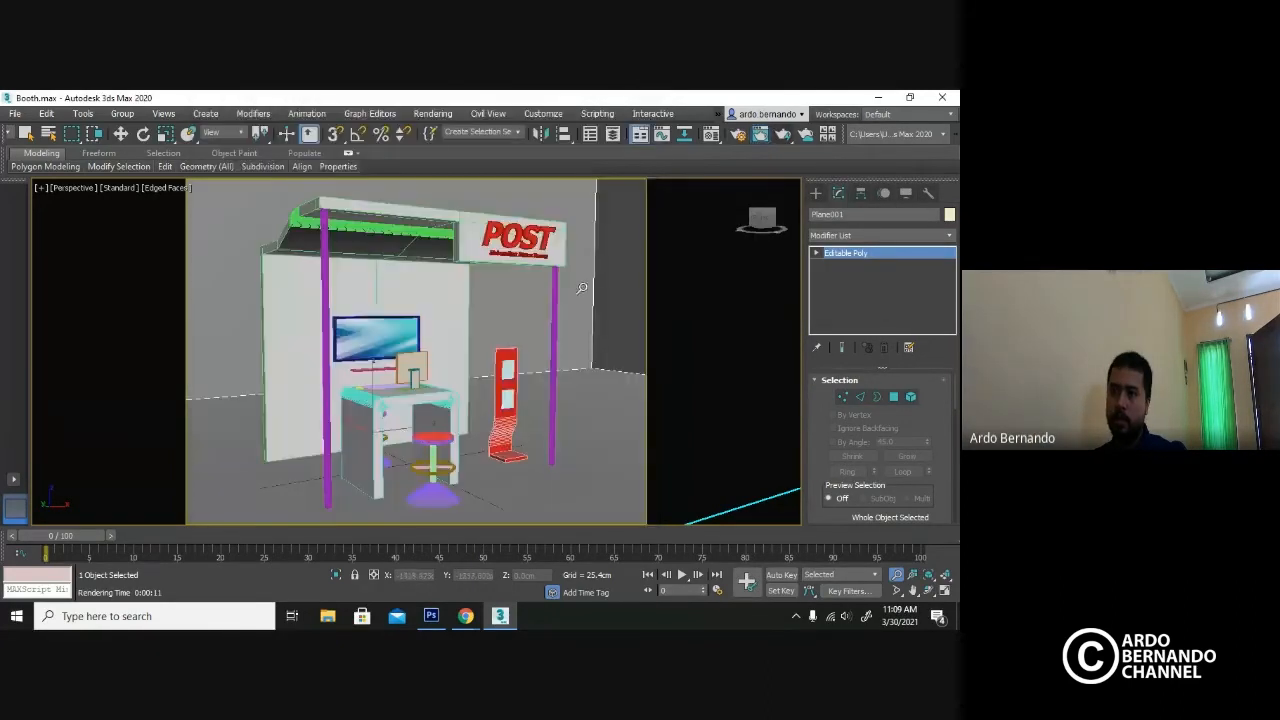
# Open the diffuse bitmap settings of the 03 - Default material used on the wall screen.
pyautogui.press('w')
pyautogui.press('m')
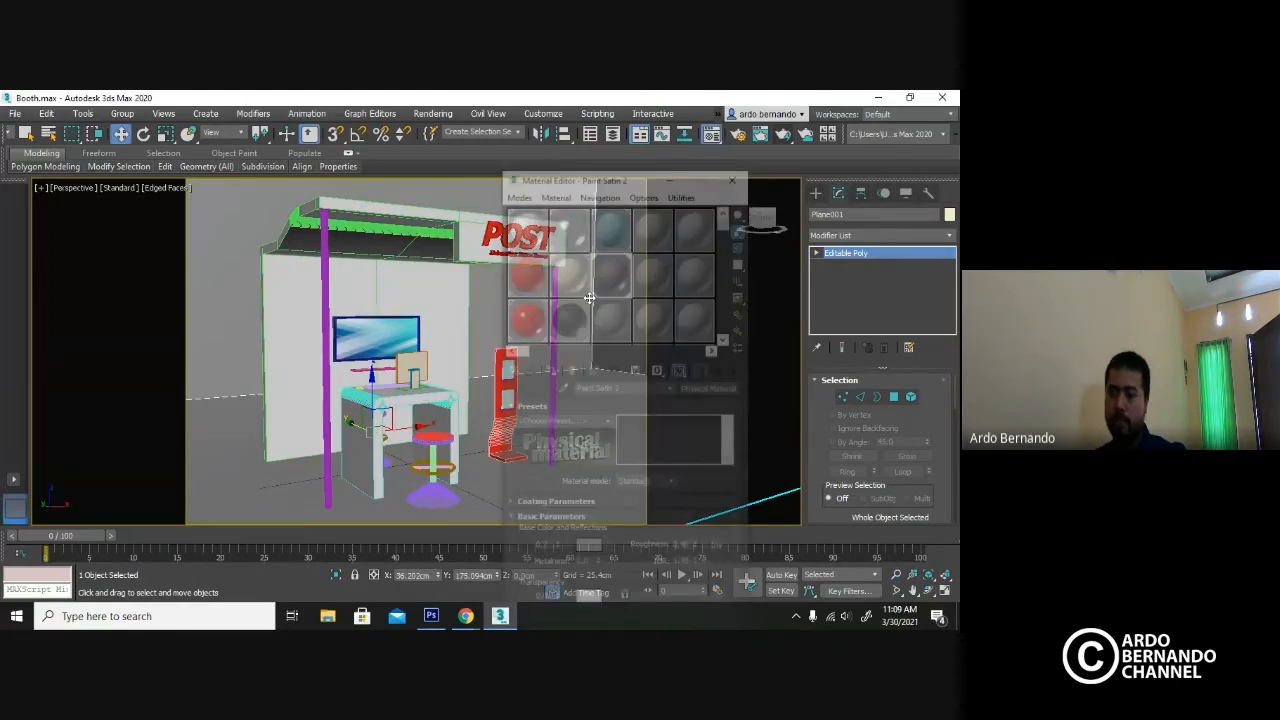
pyautogui.click(611, 226)
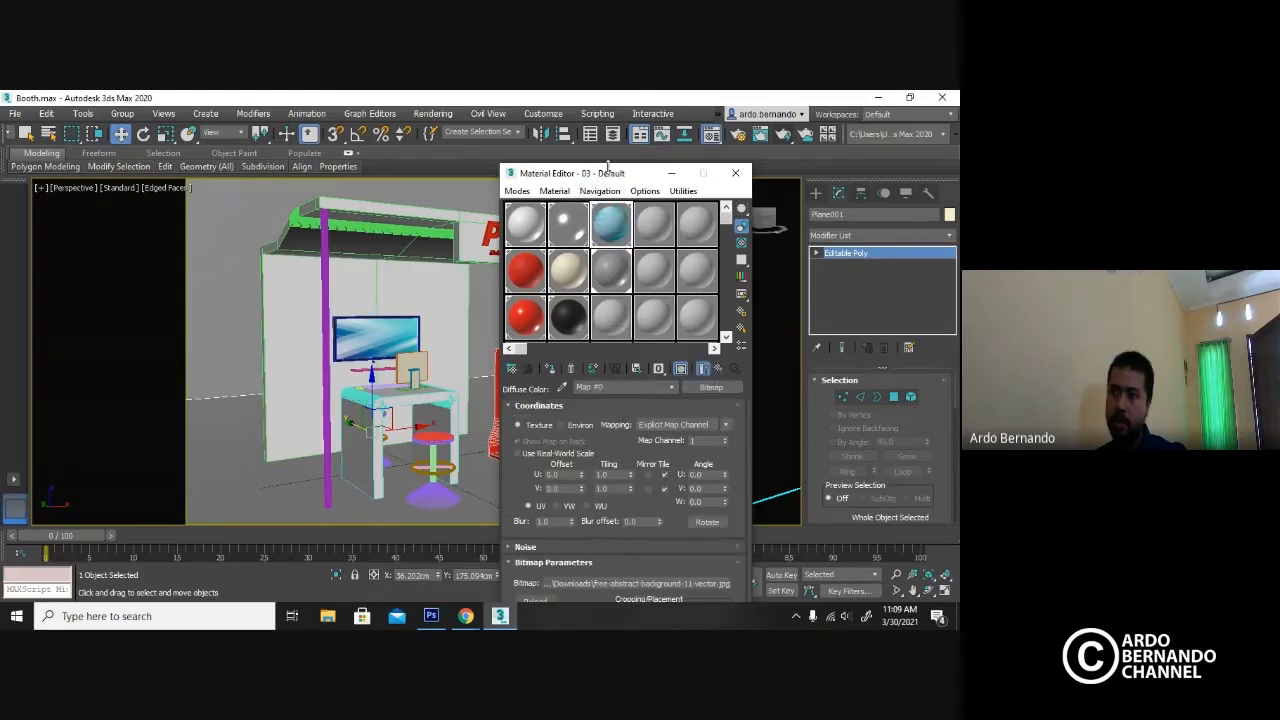
pyautogui.moveTo(611, 183); pyautogui.dragTo(611, 130)
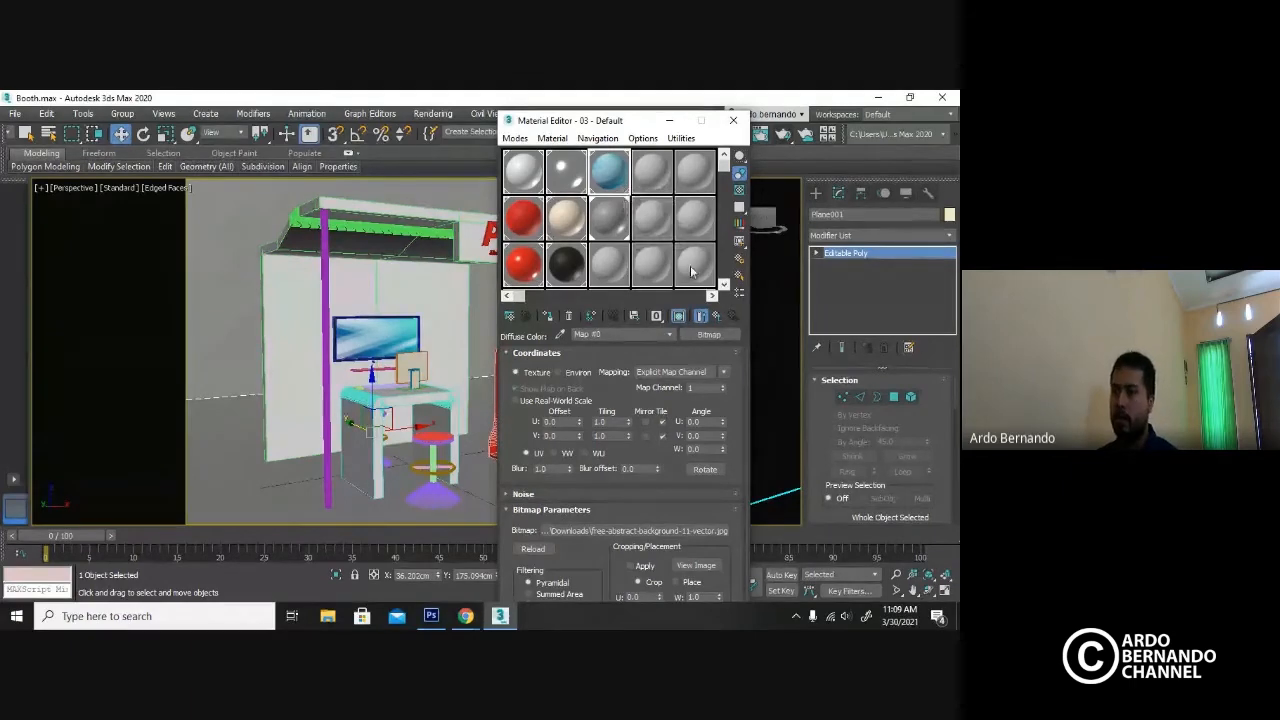
pyautogui.click(700, 316)
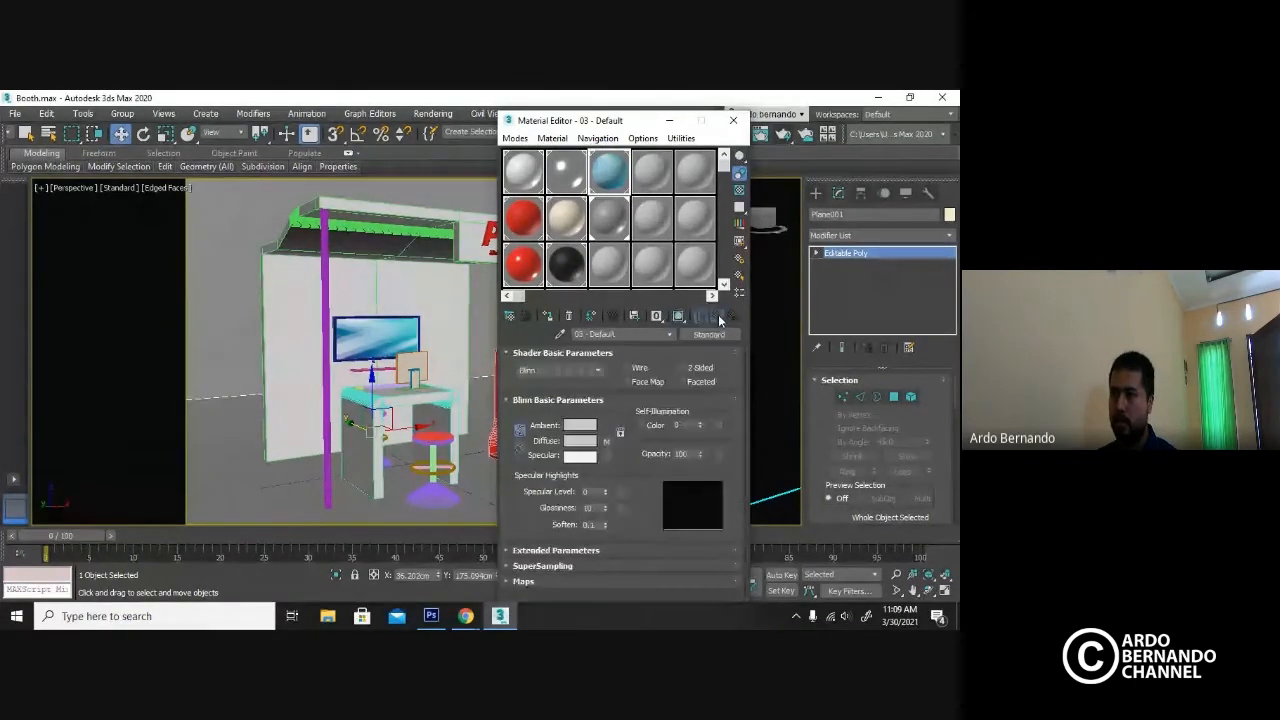
pyautogui.click(606, 442)
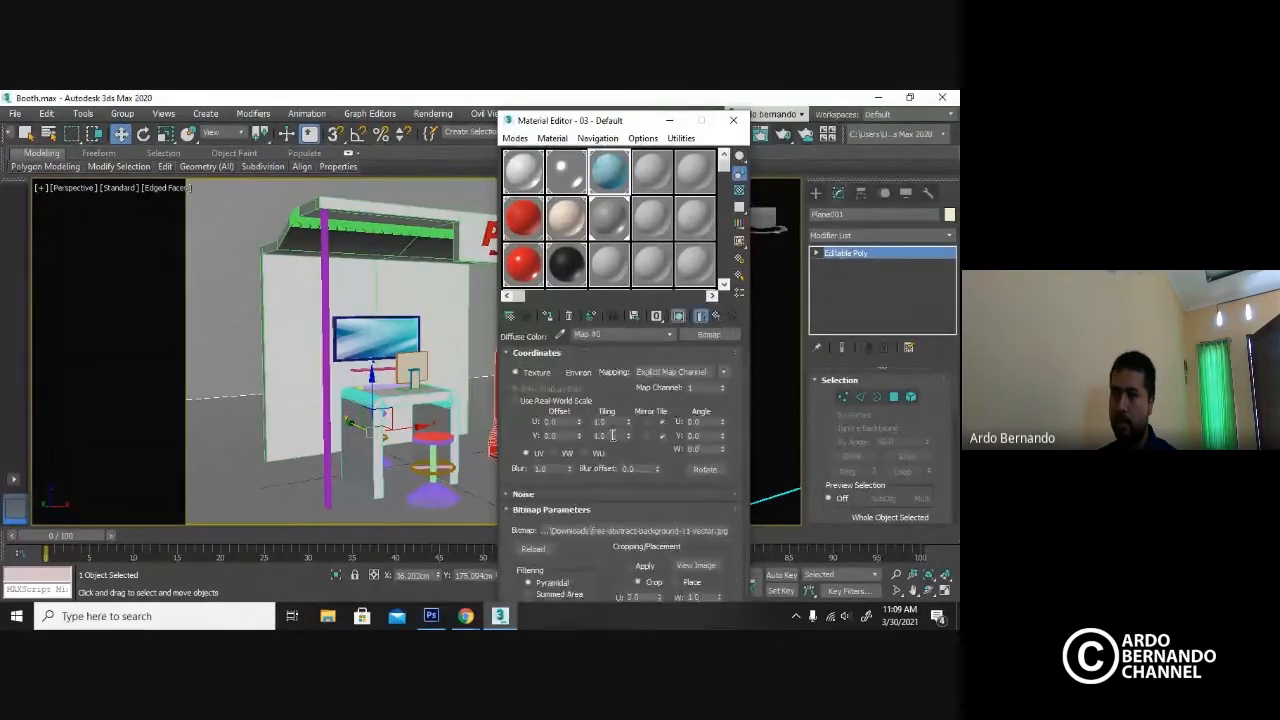
# Set the diffuse bitmap's Output Amount to 3.0 to brighten the screen image.
pyautogui.moveTo(747, 376); pyautogui.dragTo(736, 486)
pyautogui.moveTo(626, 114)
pyautogui.mouseDown()
pyautogui.moveTo(622, 177)
pyautogui.moveTo(617, 103)
pyautogui.mouseUp()
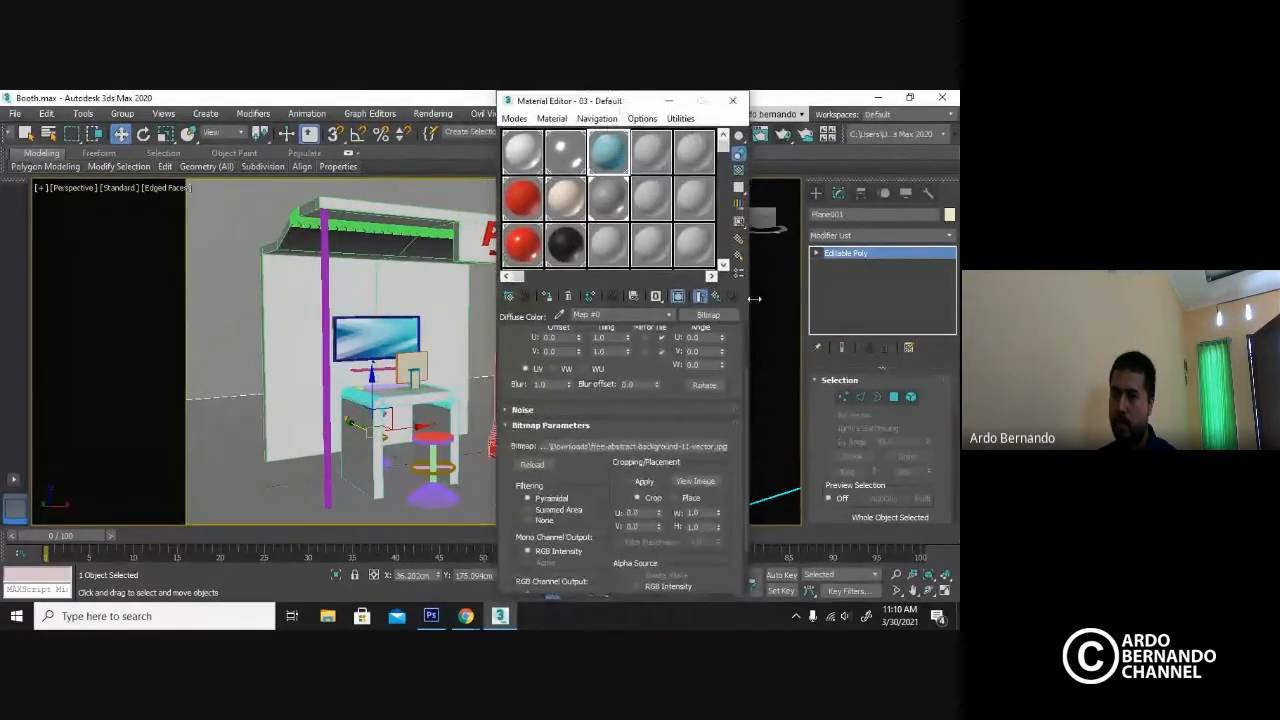
pyautogui.scroll(-1, 743, 381)
pyautogui.scroll(-2, 743, 381)
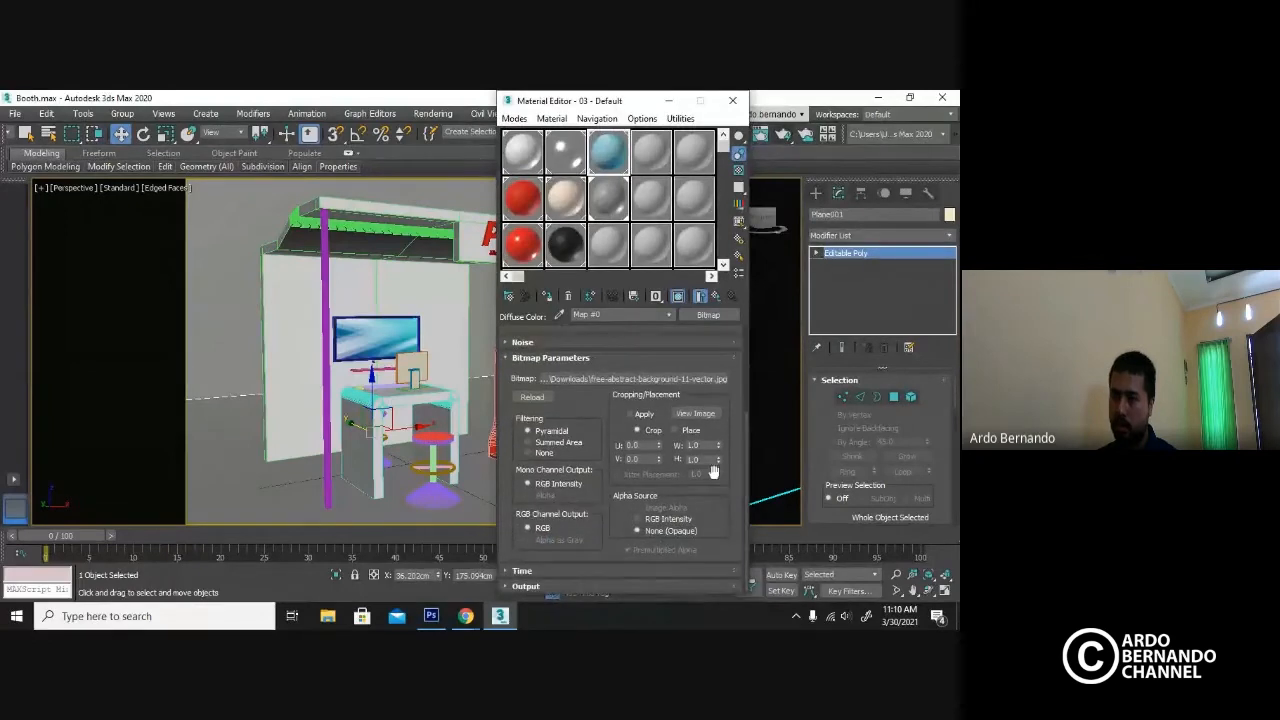
pyautogui.click(524, 587)
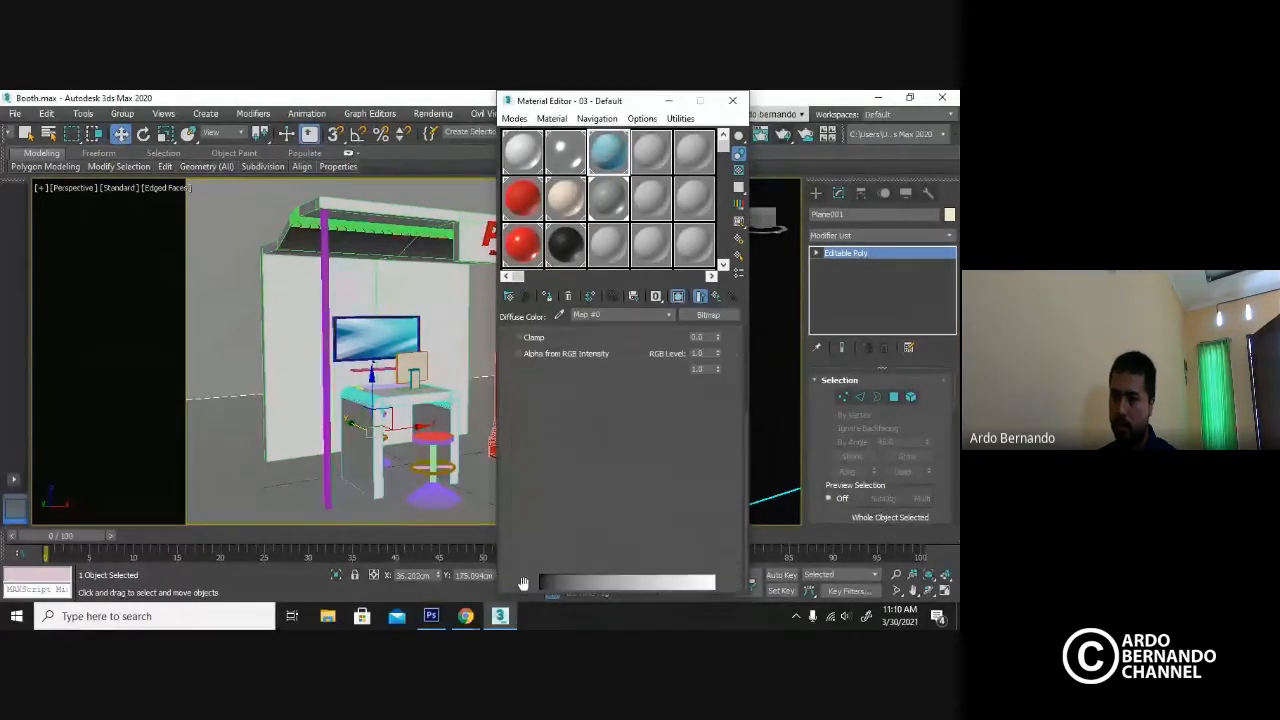
pyautogui.scroll(3, 743, 465)
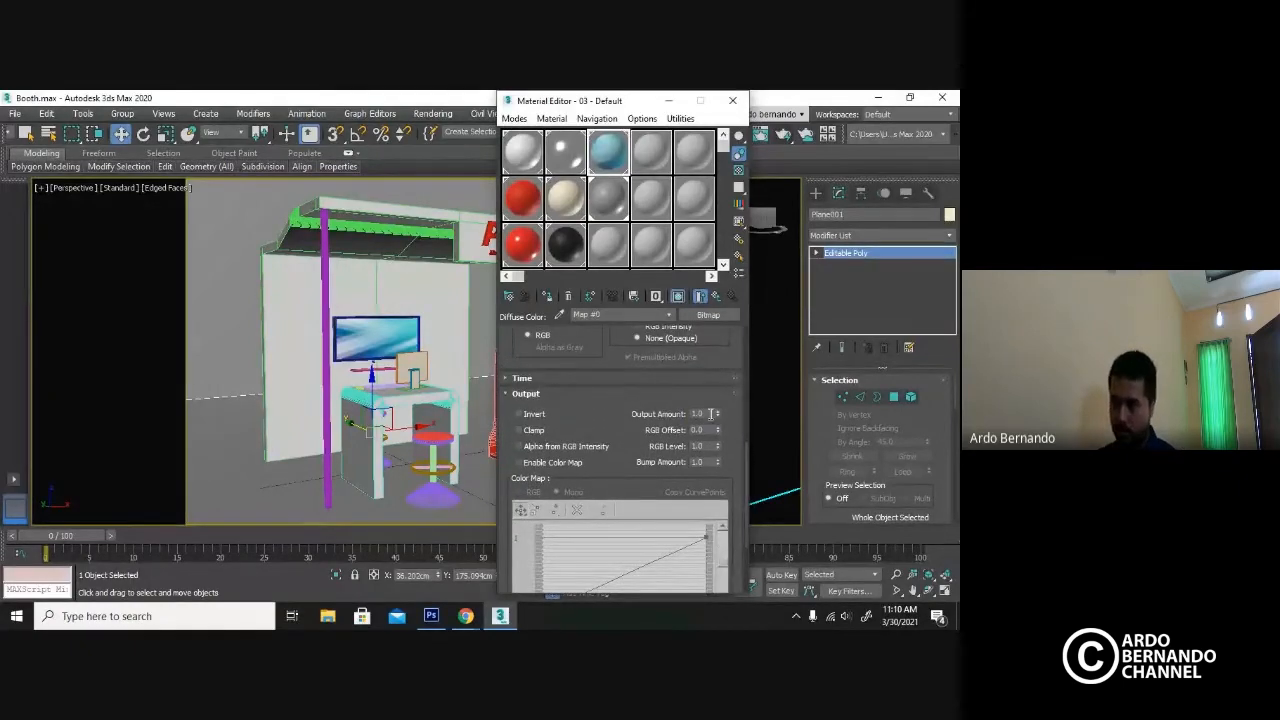
pyautogui.moveTo(718, 413); pyautogui.dragTo(720, 388)
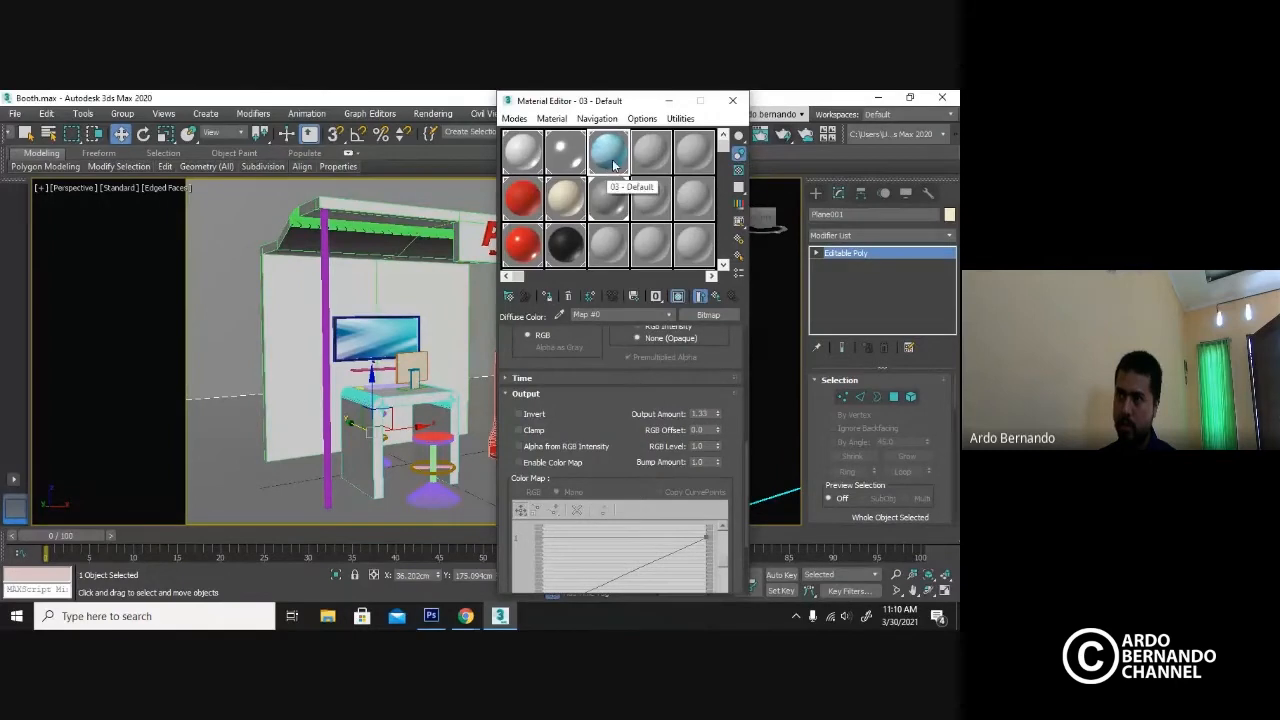
pyautogui.moveTo(717, 412); pyautogui.dragTo(720, 382)
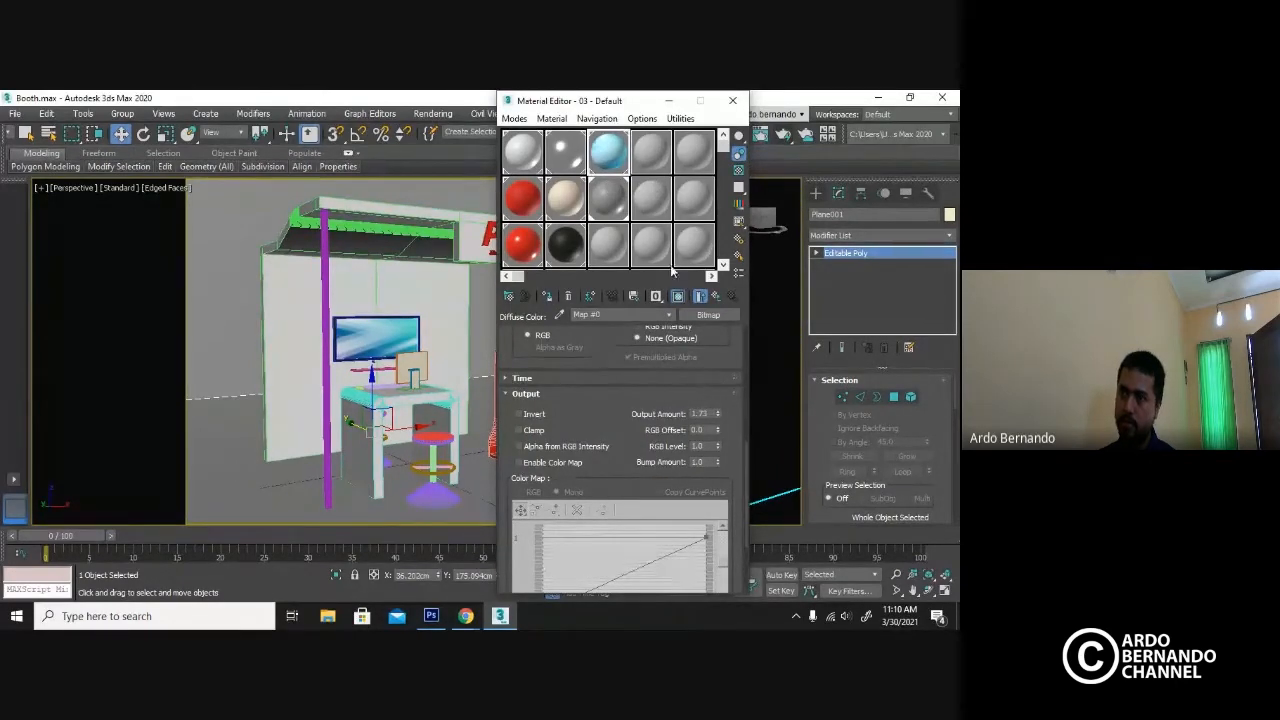
pyautogui.moveTo(717, 410); pyautogui.dragTo(717, 394)
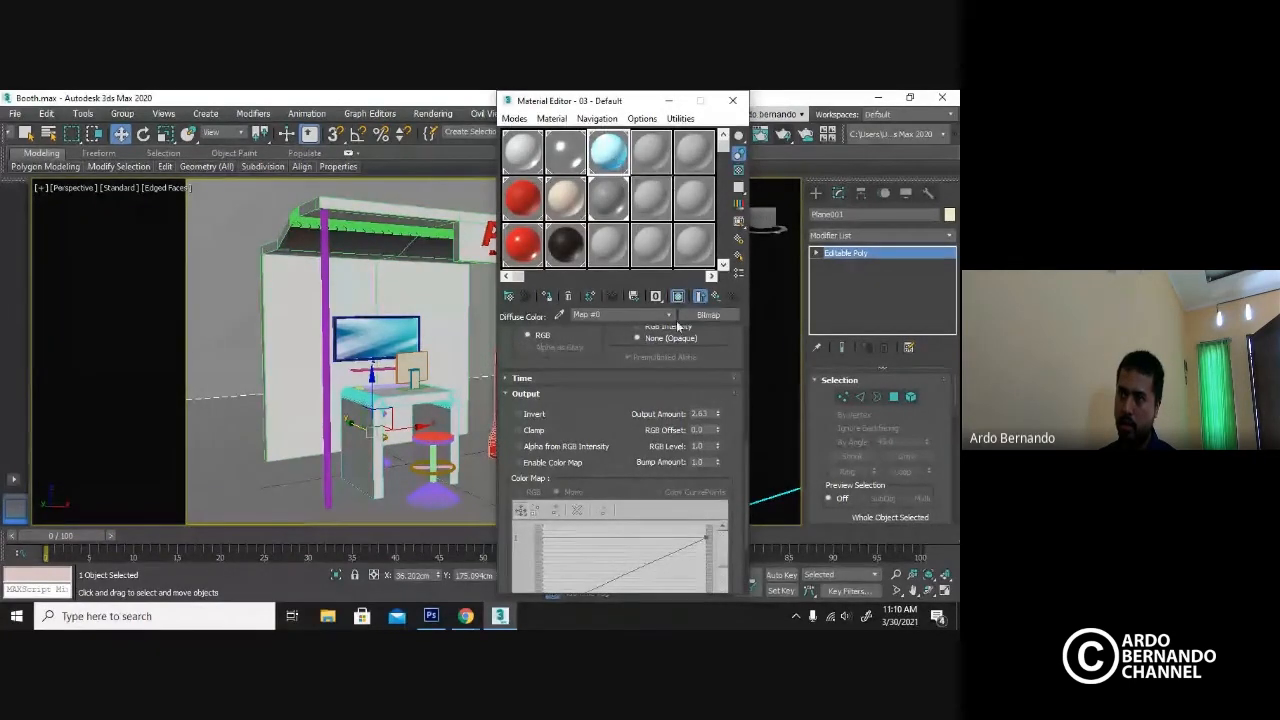
pyautogui.moveTo(718, 415); pyautogui.dragTo(719, 395)
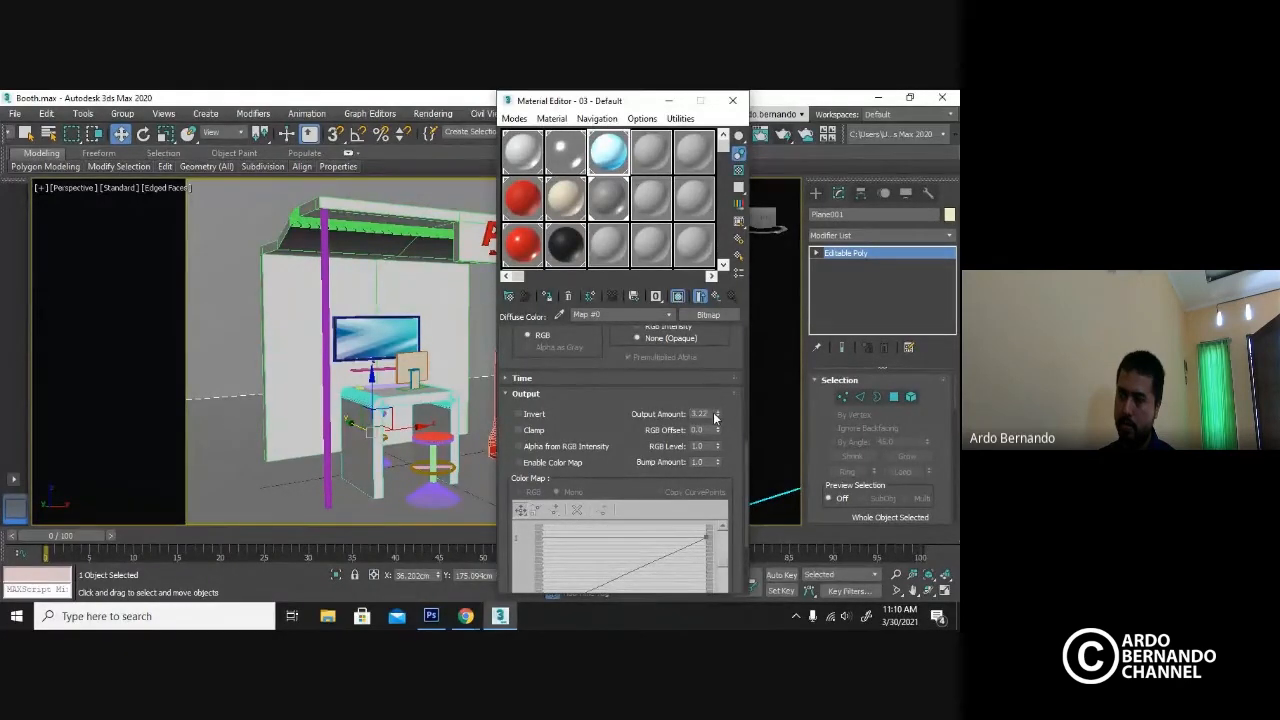
pyautogui.doubleClick(705, 413)
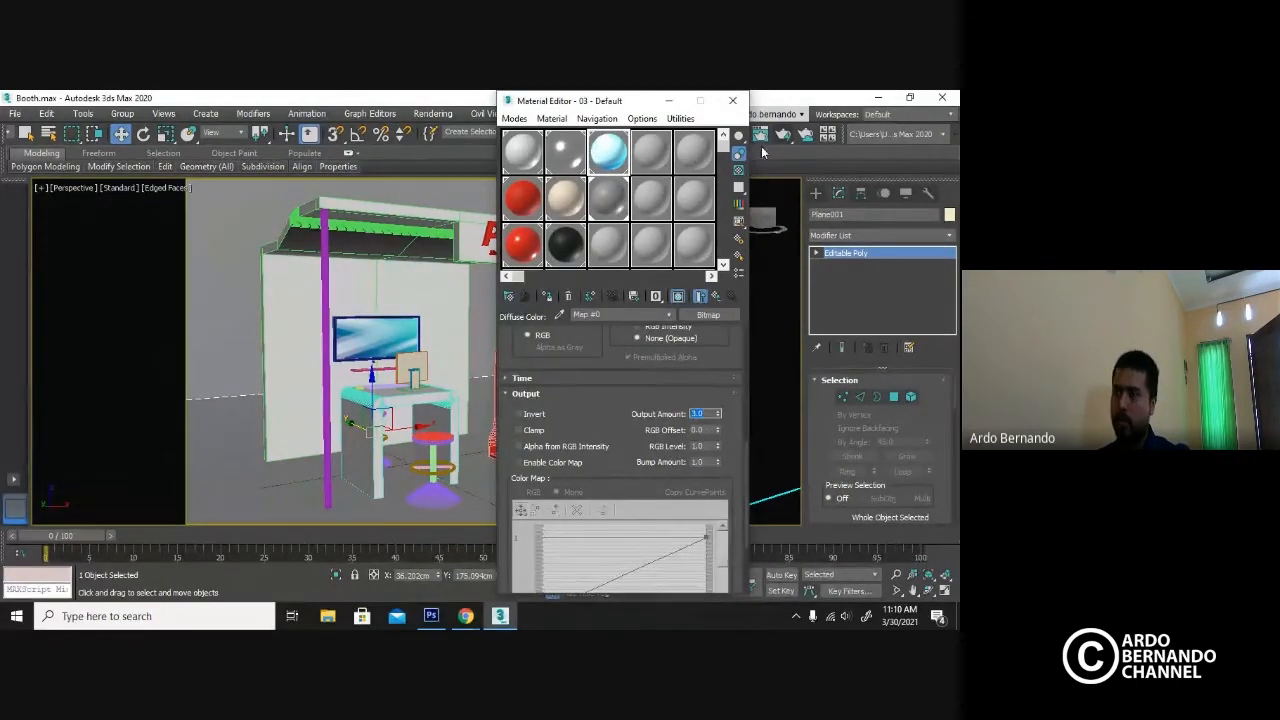
# Close the Material Editor and start a test render of the Perspective view.
pyautogui.click(735, 102)
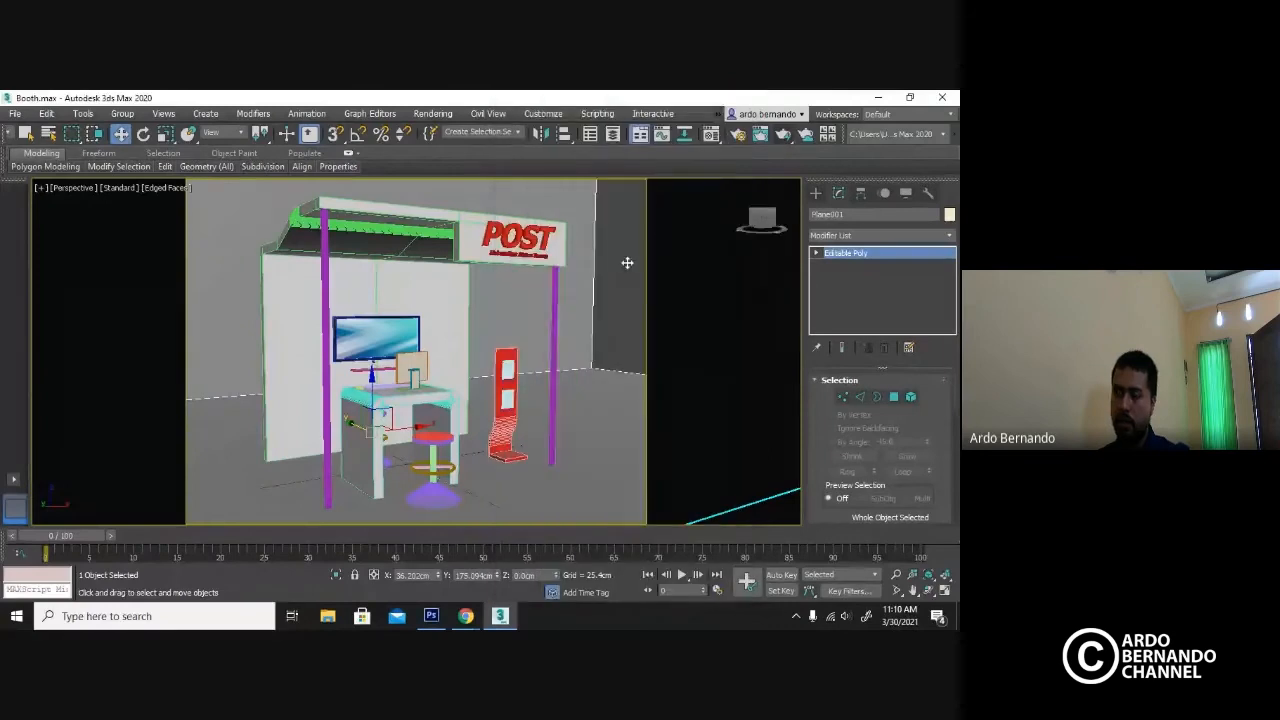
pyautogui.hotkey('shift', 'q')
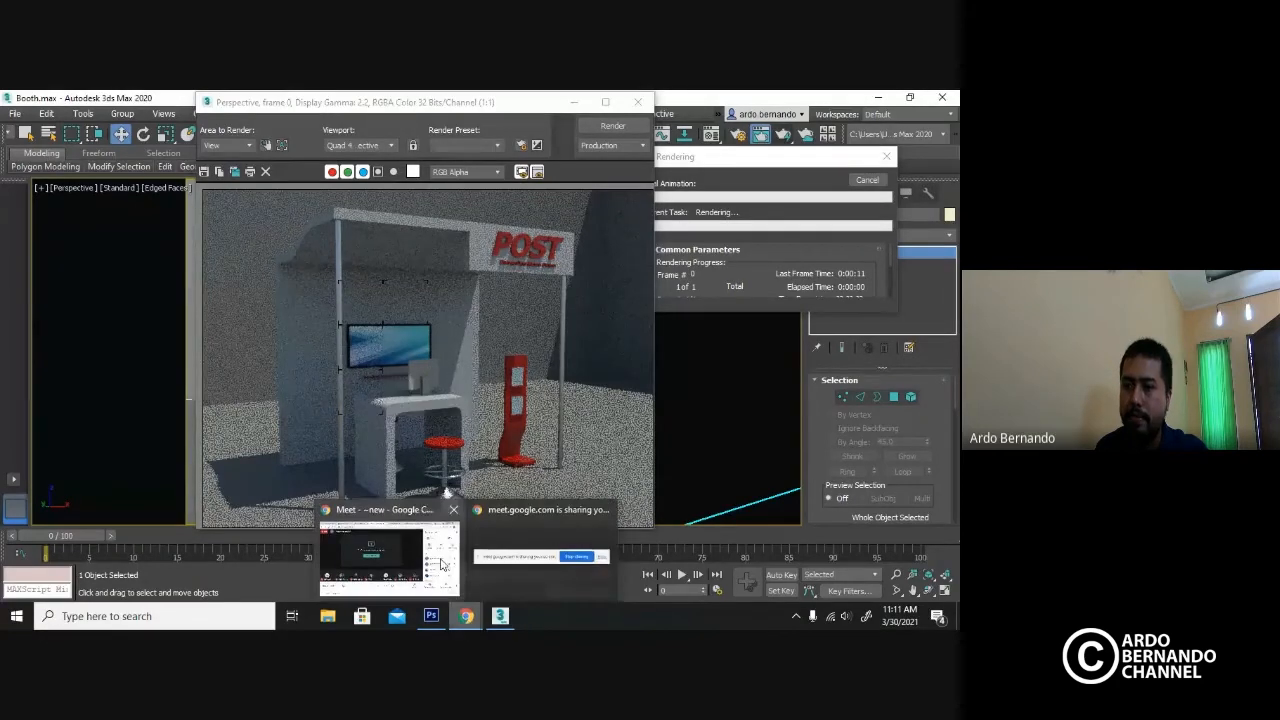
# Switch to the Google Meet call, admit the waiting participant, turn off the camera, and return to 3ds Max.
pyautogui.click(425, 555)
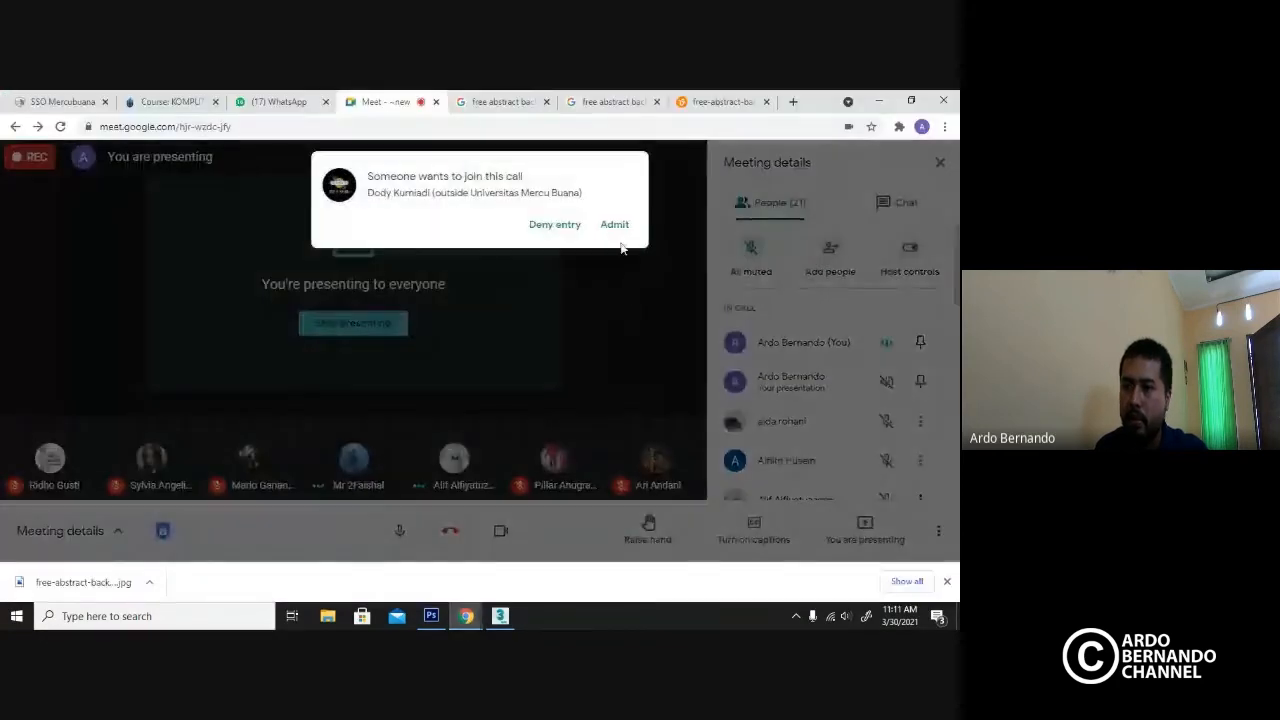
pyautogui.click(616, 225)
pyautogui.click(500, 530)
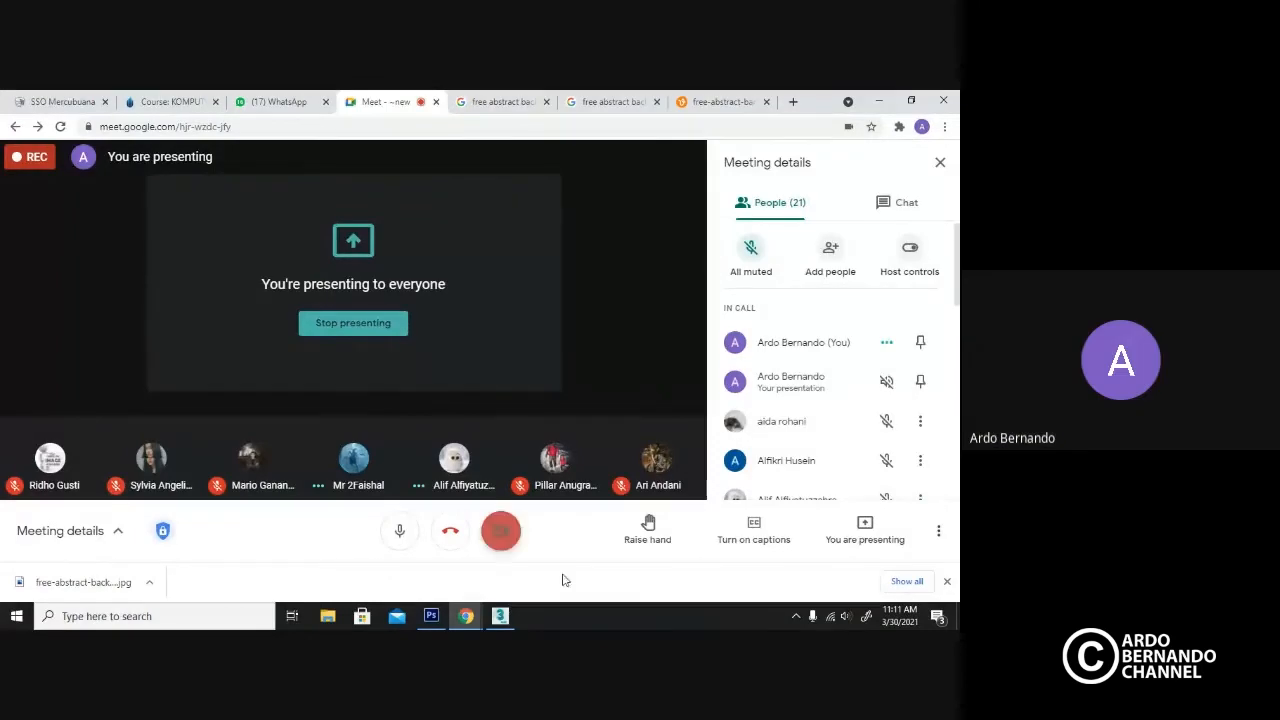
pyautogui.click(500, 616)
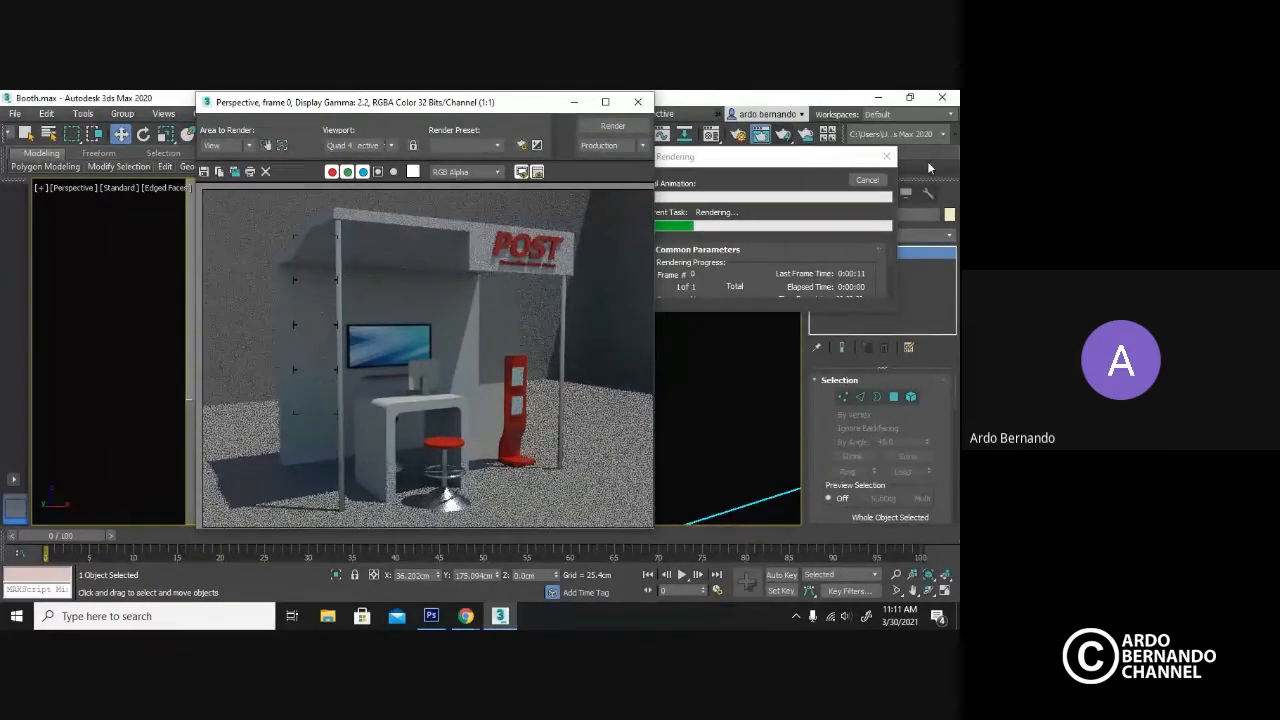
# Cancel the running render and close the rendered frame window.
pyautogui.click(867, 180)
pyautogui.click(637, 101)
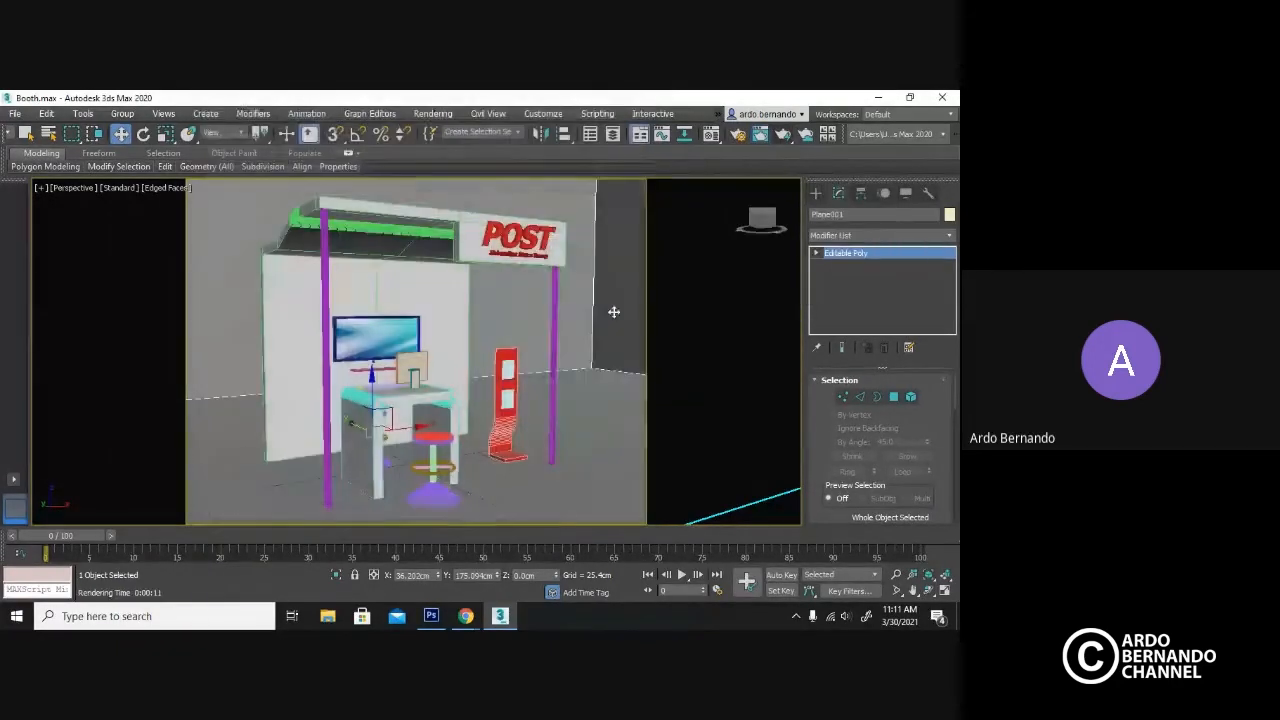
# Shift the three vertices on the open side edge of the ground plane and back wall along the Y axis.
pyautogui.scroll(-10, 552, 370)
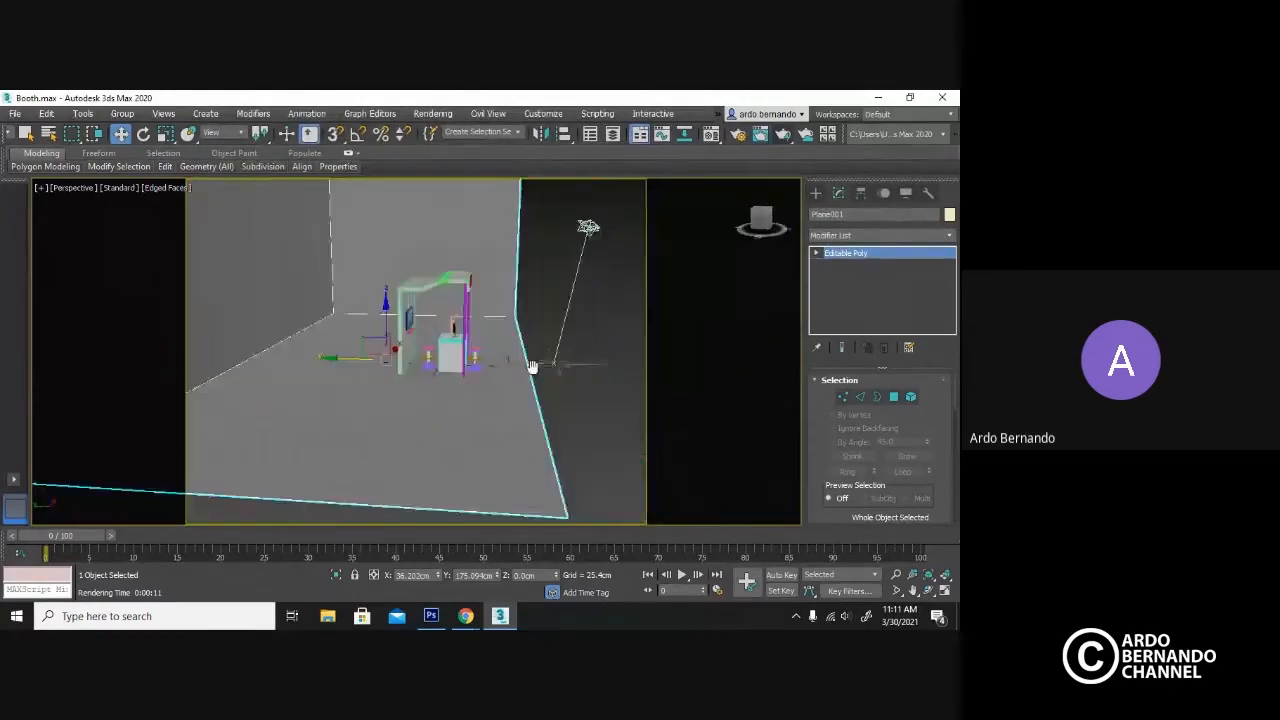
pyautogui.press('1')
pyautogui.moveTo(512, 481); pyautogui.dragTo(512, 478)
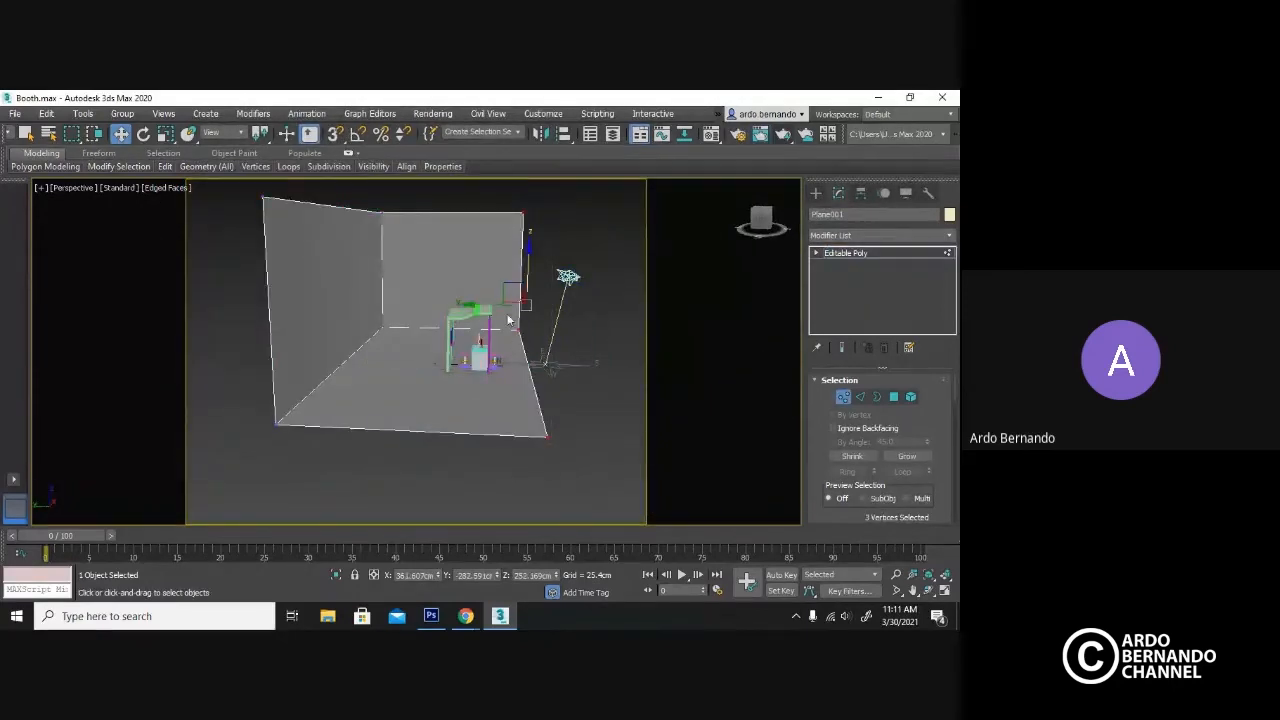
pyautogui.moveTo(484, 306); pyautogui.dragTo(493, 307)
pyautogui.scroll(6, 551, 379)
pyautogui.keyDown('alt'); pyautogui.moveTo(551, 379); pyautogui.dragTo(559, 405, button='middle'); pyautogui.keyUp('alt')
pyautogui.click(559, 406)
pyautogui.moveTo(475, 368); pyautogui.dragTo(554, 428, button='middle')
pyautogui.scroll(3, 486, 464)
pyautogui.scroll(-1, 486, 464)
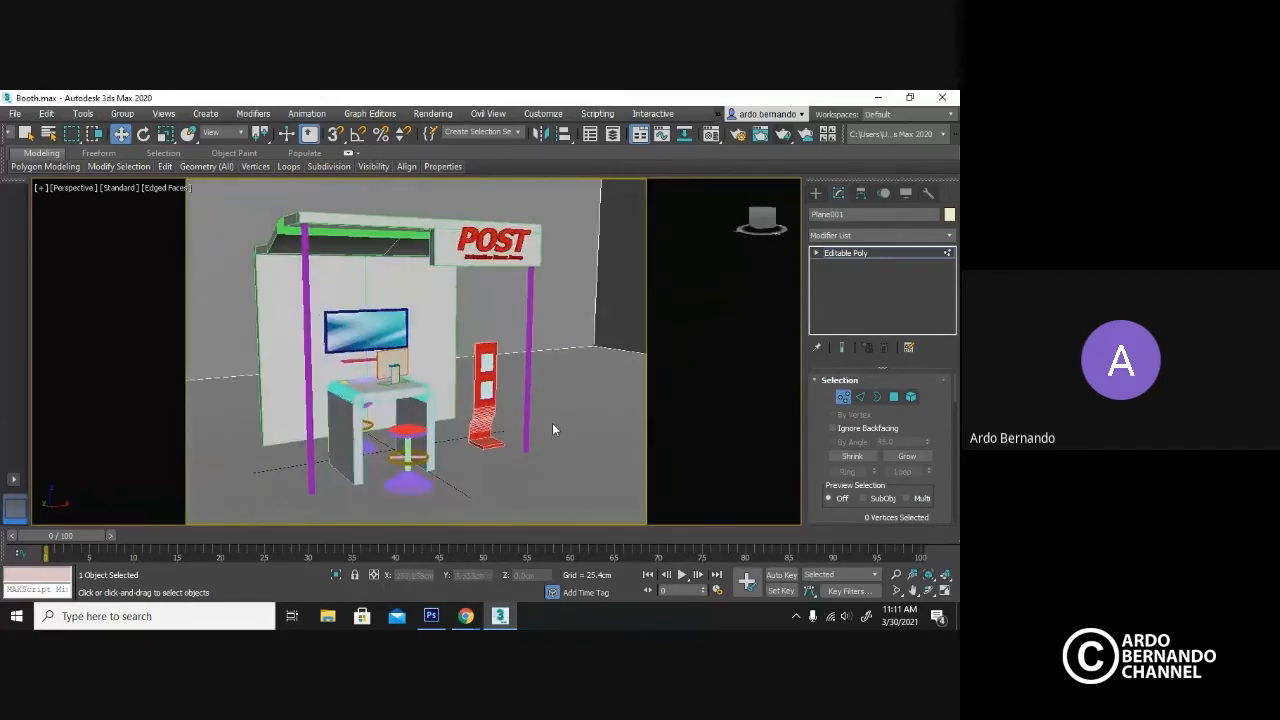
# Change the base color of the Plastic Matte material on the desk monitor to a near-black grey.
pyautogui.press('m')
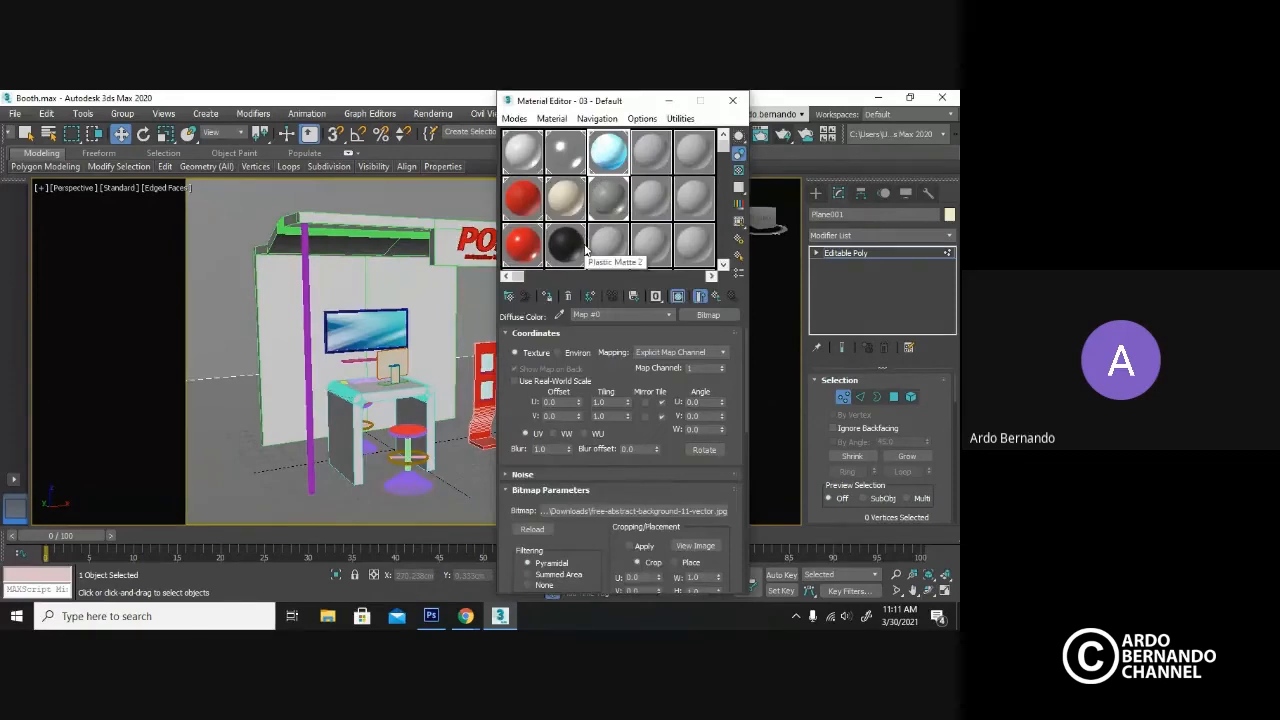
pyautogui.click(578, 204)
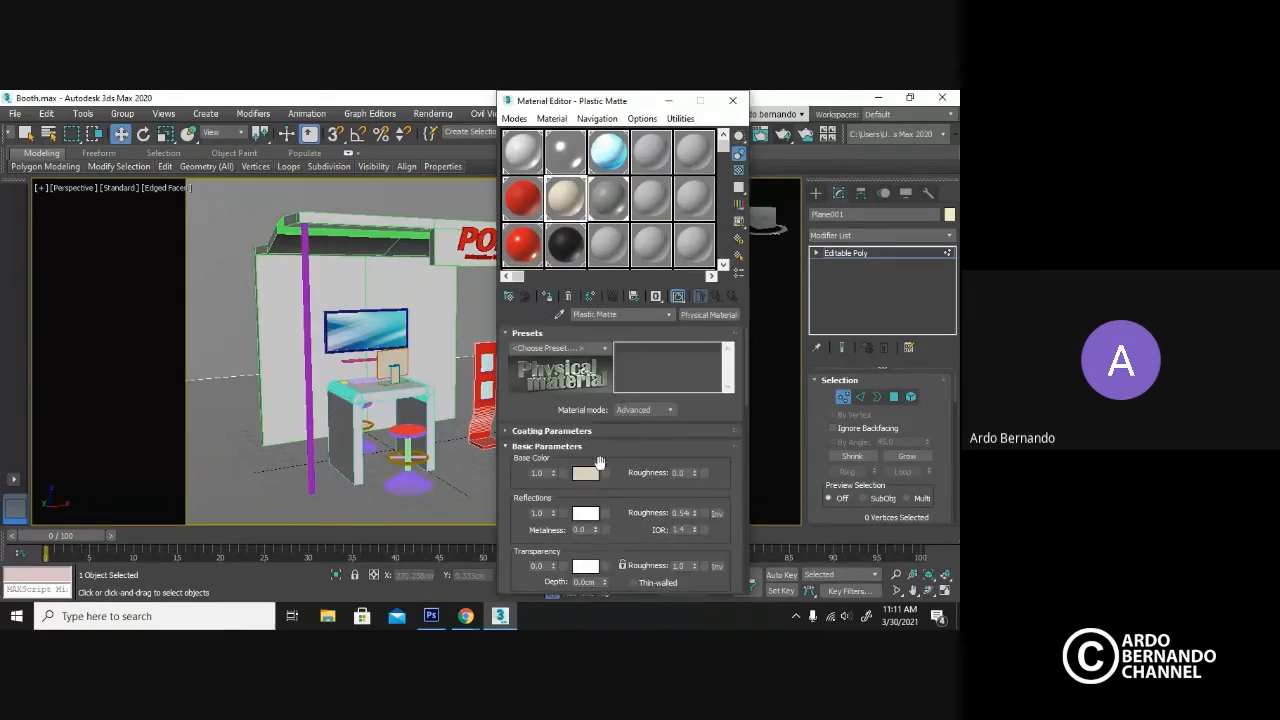
pyautogui.click(584, 473)
pyautogui.moveTo(482, 267); pyautogui.dragTo(445, 264)
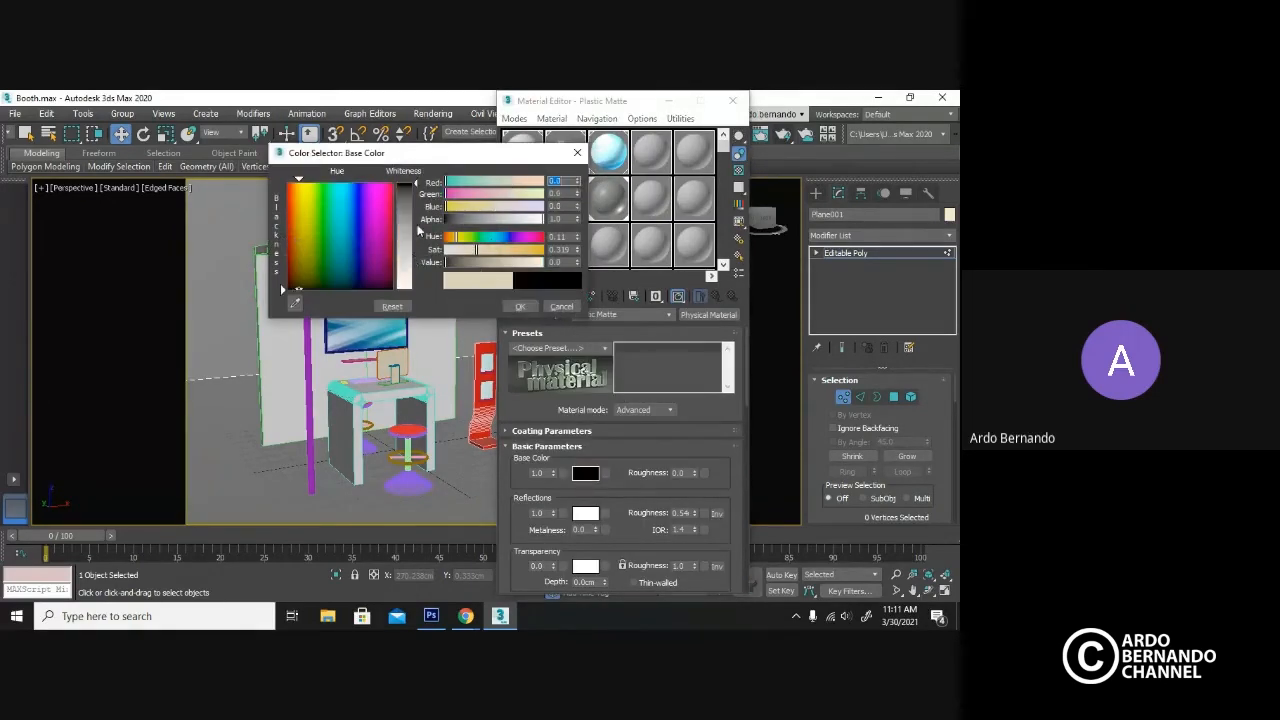
pyautogui.moveTo(416, 188)
pyautogui.mouseDown()
pyautogui.moveTo(417, 202)
pyautogui.moveTo(416, 181)
pyautogui.mouseUp()
pyautogui.moveTo(447, 263)
pyautogui.mouseDown()
pyautogui.moveTo(505, 262)
pyautogui.moveTo(446, 264)
pyautogui.mouseUp()
pyautogui.click(518, 307)
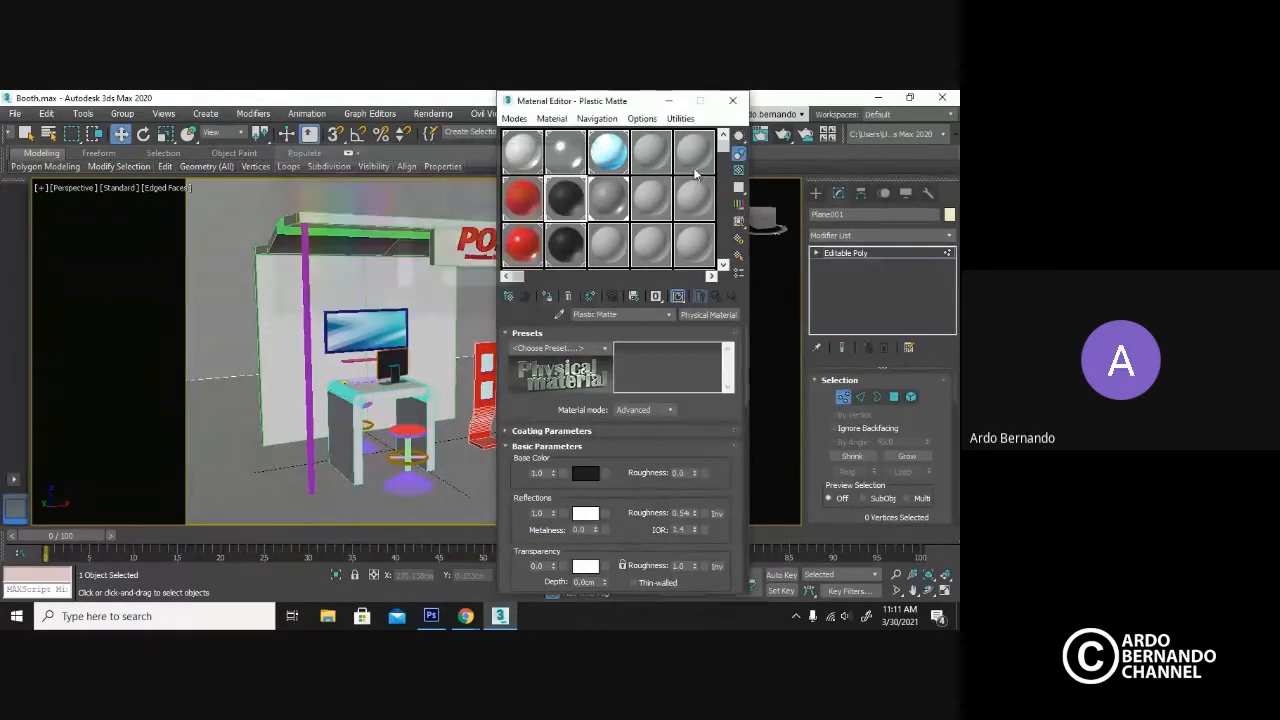
# Darken the base color of the Paint Satin 2 material to a grey with a value of about 0.15.
pyautogui.click(606, 205)
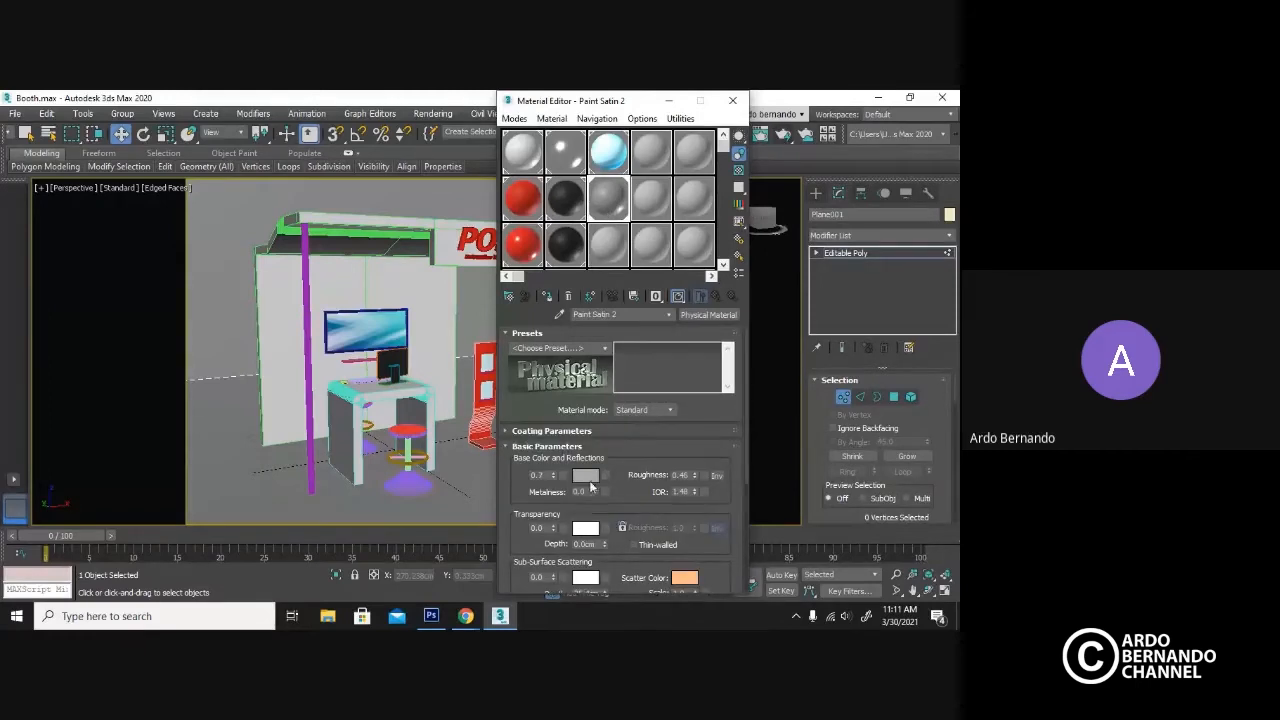
pyautogui.click(585, 475)
pyautogui.click(460, 263)
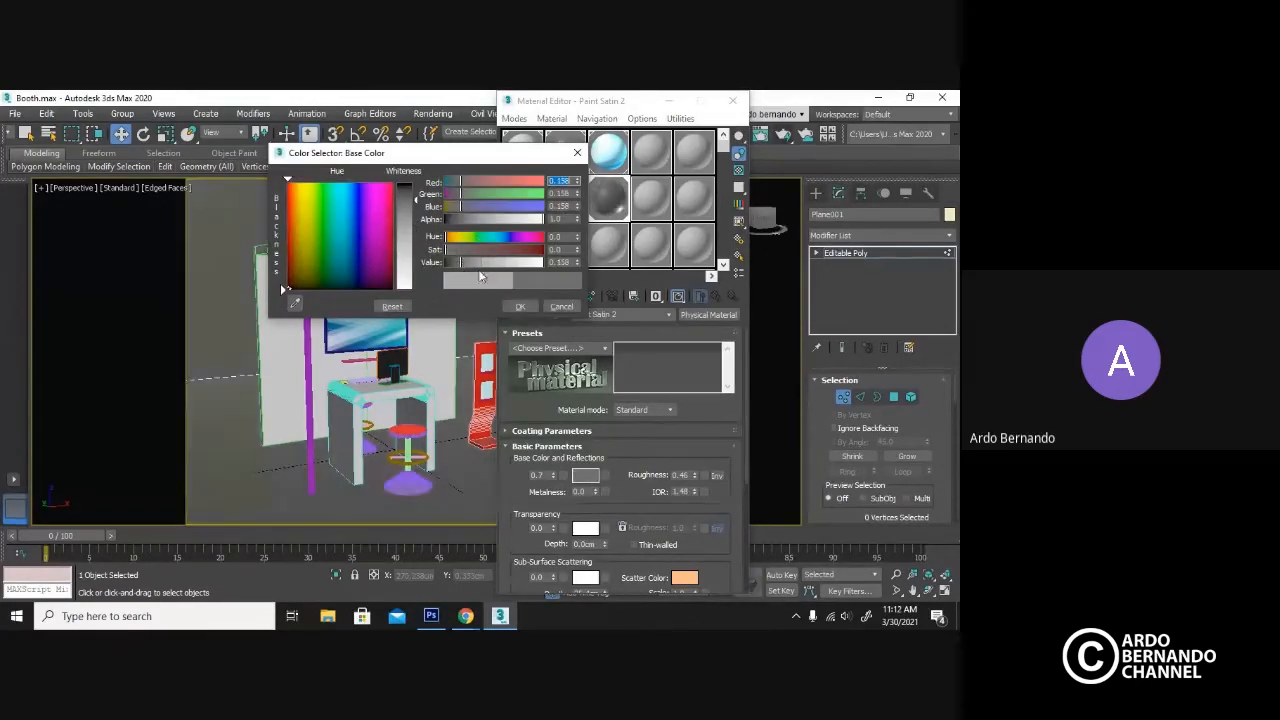
pyautogui.click(520, 307)
pyautogui.click(733, 101)
# Check the extent of the ground and backdrop plane around the booth and exit its vertex editing mode.
pyautogui.keyDown('alt'); pyautogui.moveTo(632, 299); pyautogui.dragTo(557, 299, button='middle'); pyautogui.keyUp('alt')
pyautogui.scroll(-10, 555, 300)
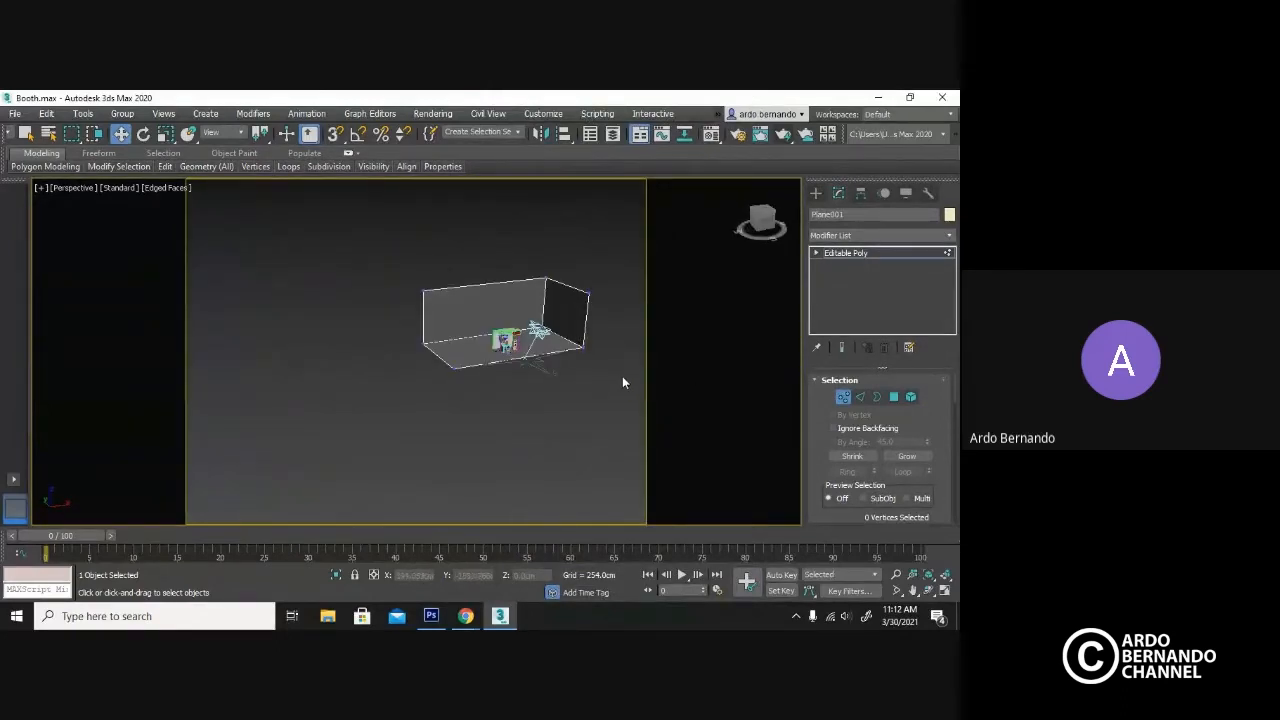
pyautogui.press('1')
pyautogui.moveTo(544, 340); pyautogui.dragTo(504, 319, button='middle')
pyautogui.scroll(10, 559, 338)
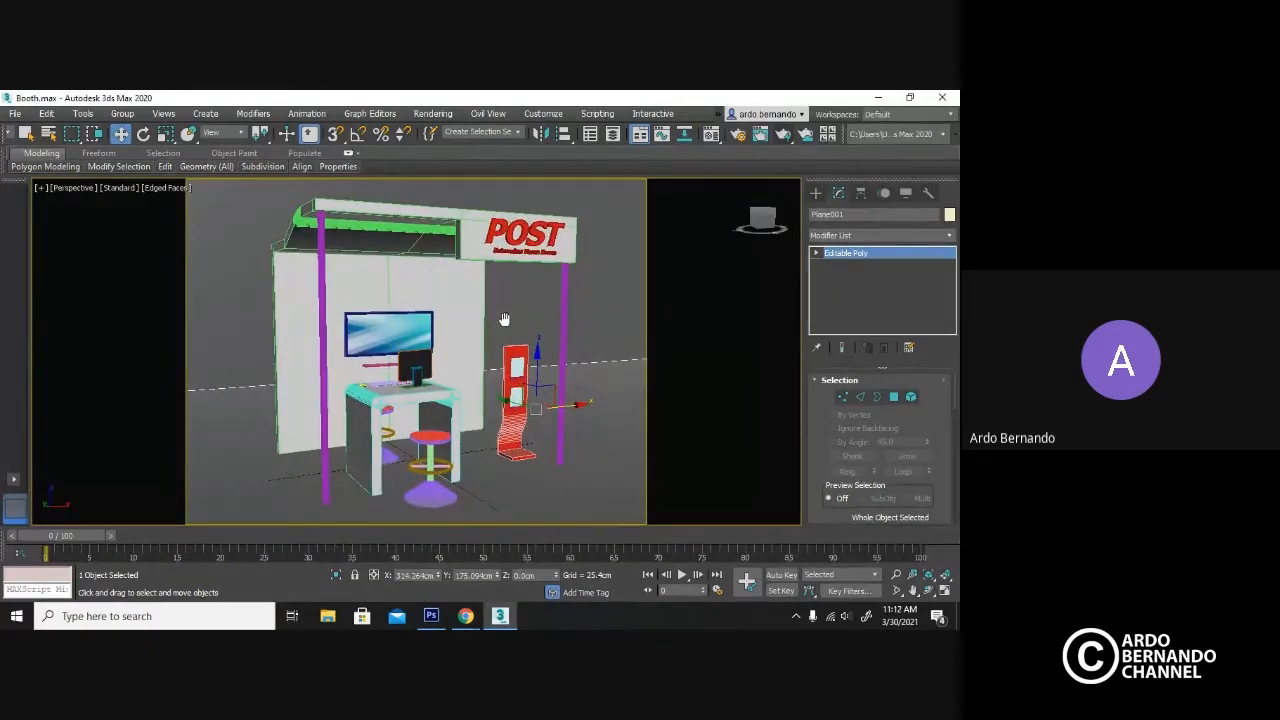
# Set the render output size to the HDTV (video) preset at 1920 x 1080.
pyautogui.click(738, 135)
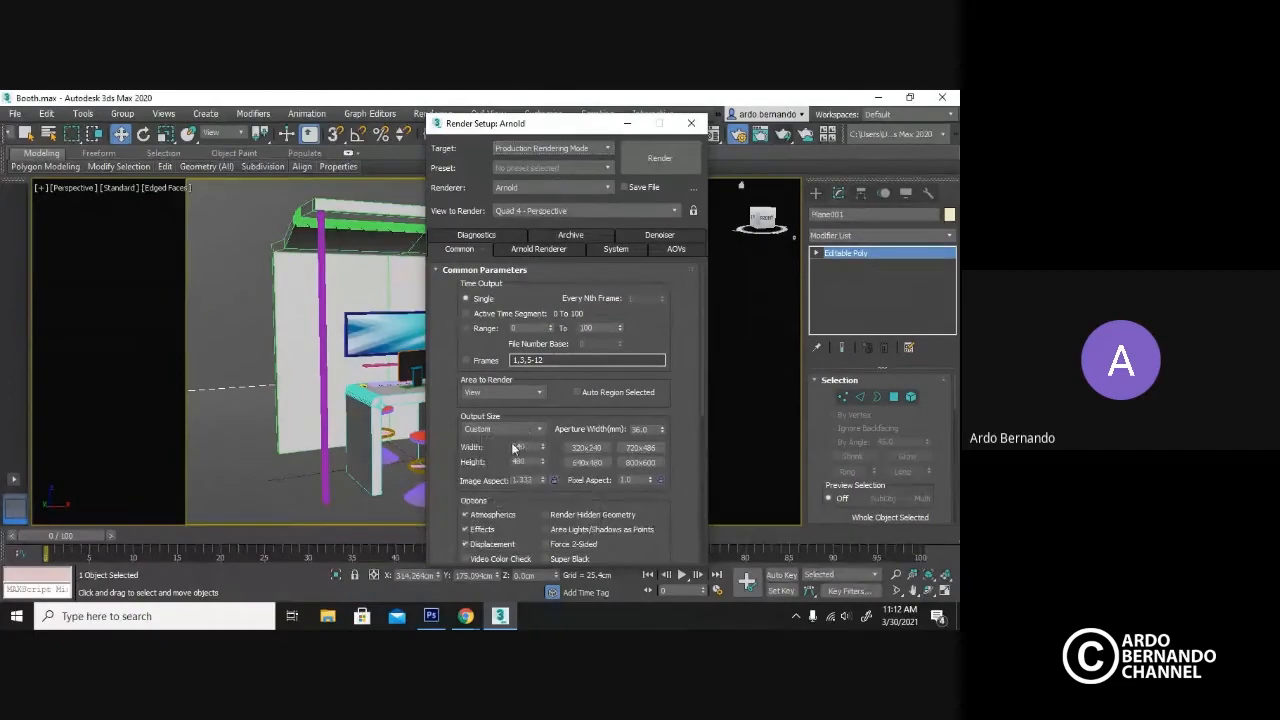
pyautogui.click(531, 428)
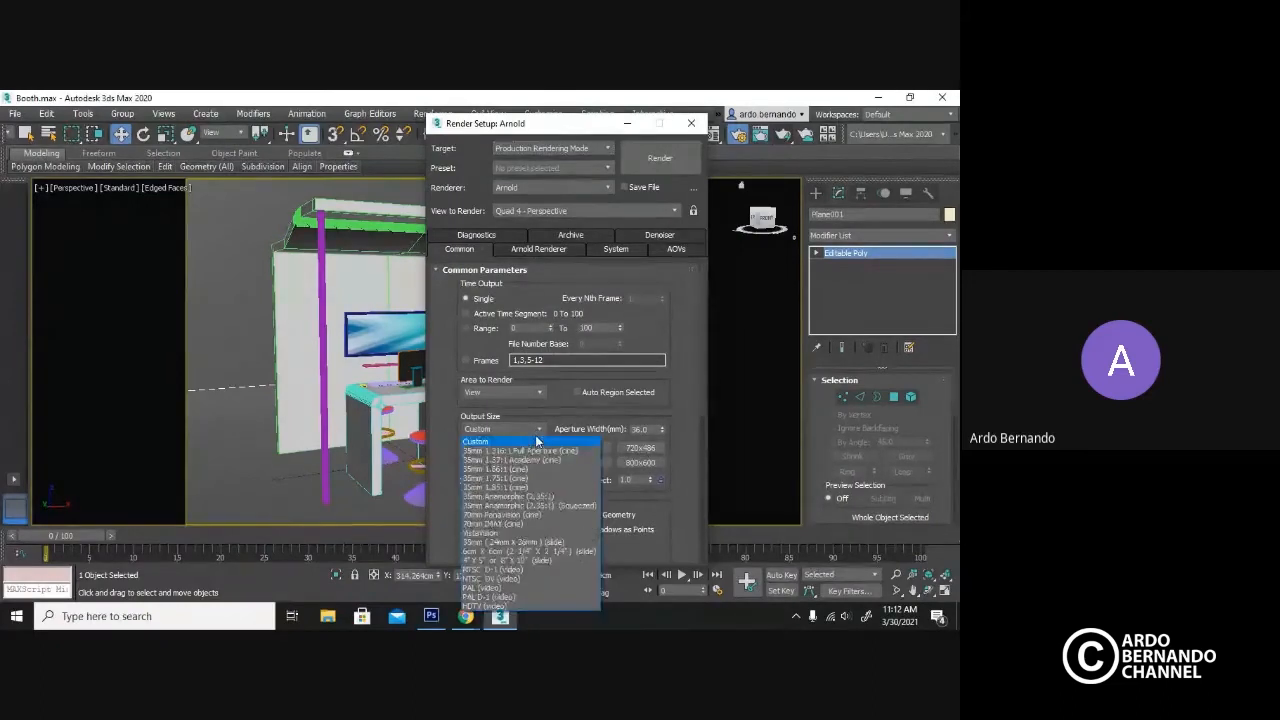
pyautogui.click(488, 605)
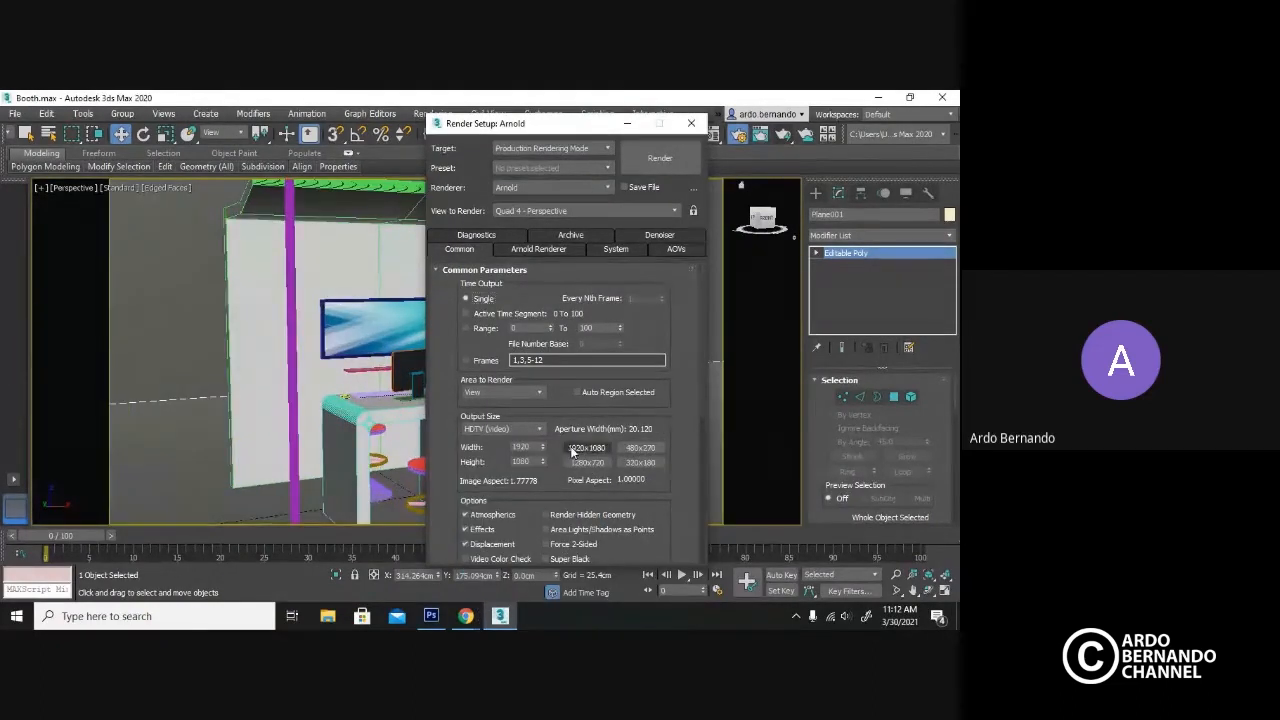
pyautogui.click(690, 124)
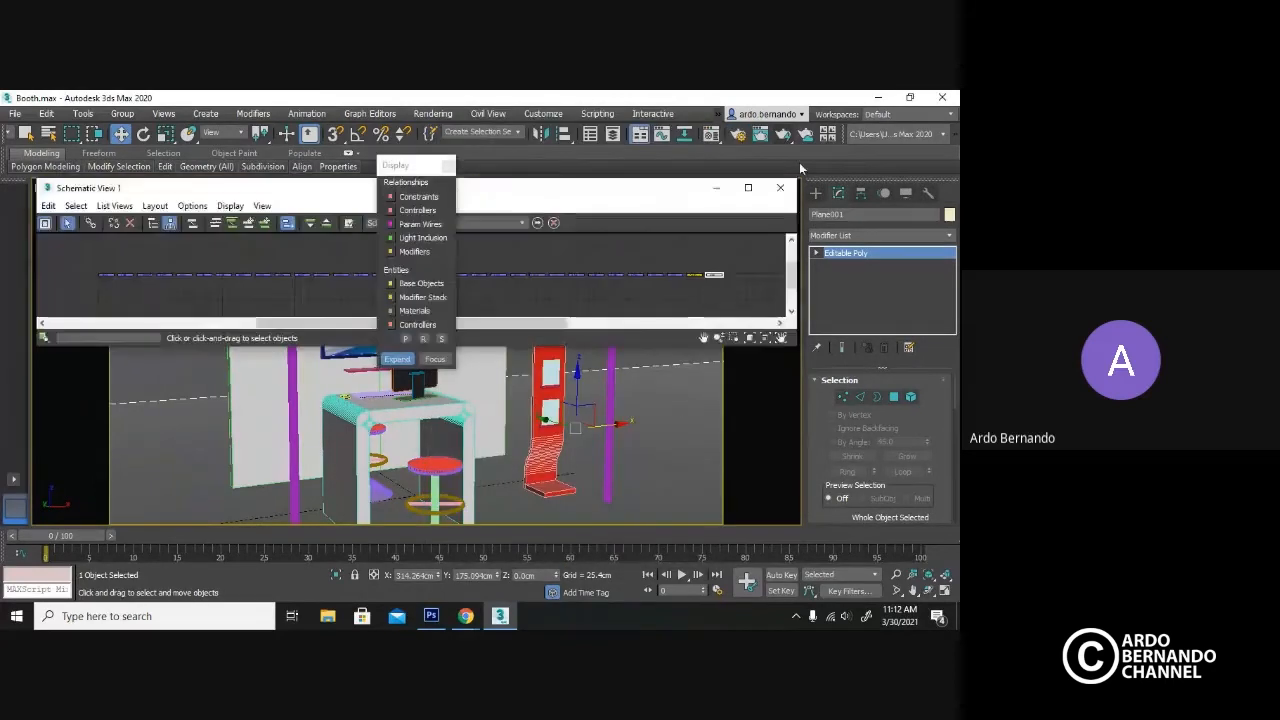
# Frame the whole booth within the perspective view's safe area and render it.
pyautogui.click(896, 576)
pyautogui.moveTo(575, 416)
pyautogui.mouseDown()
pyautogui.moveTo(586, 441)
pyautogui.moveTo(569, 433)
pyautogui.mouseUp()
pyautogui.moveTo(583, 431); pyautogui.dragTo(580, 429, button='middle')
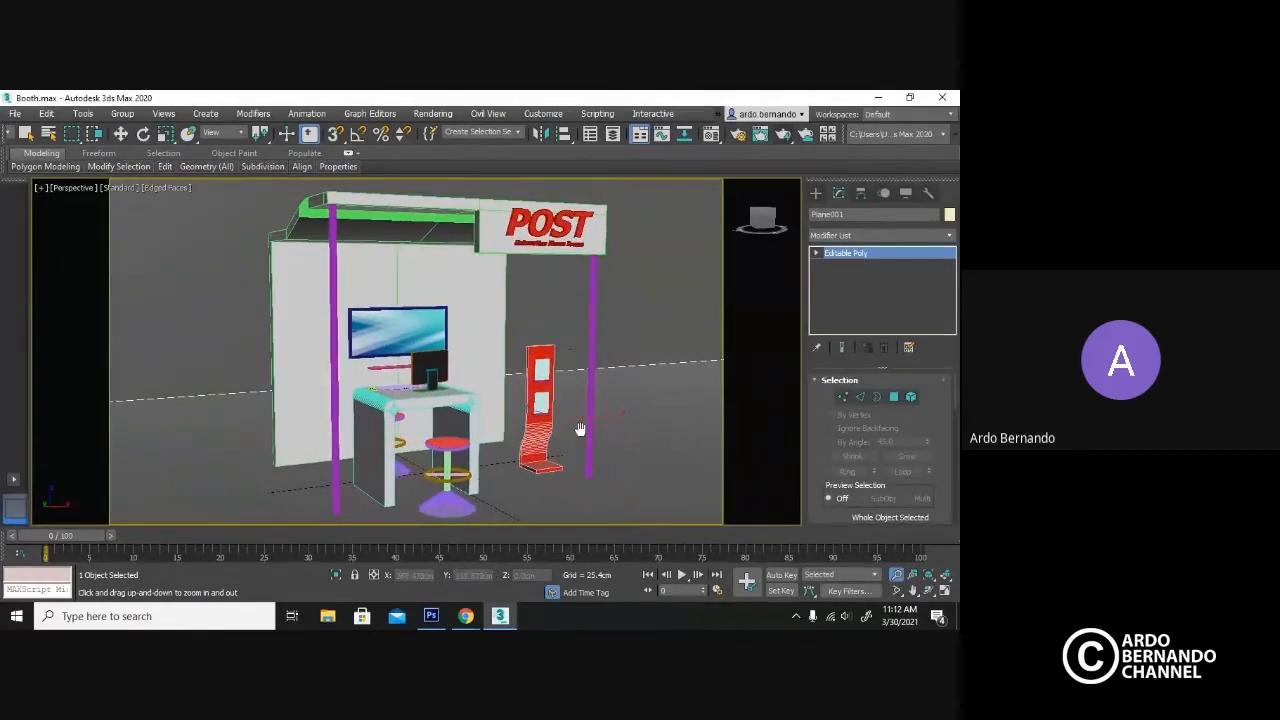
pyautogui.hotkey('shift', 'q')
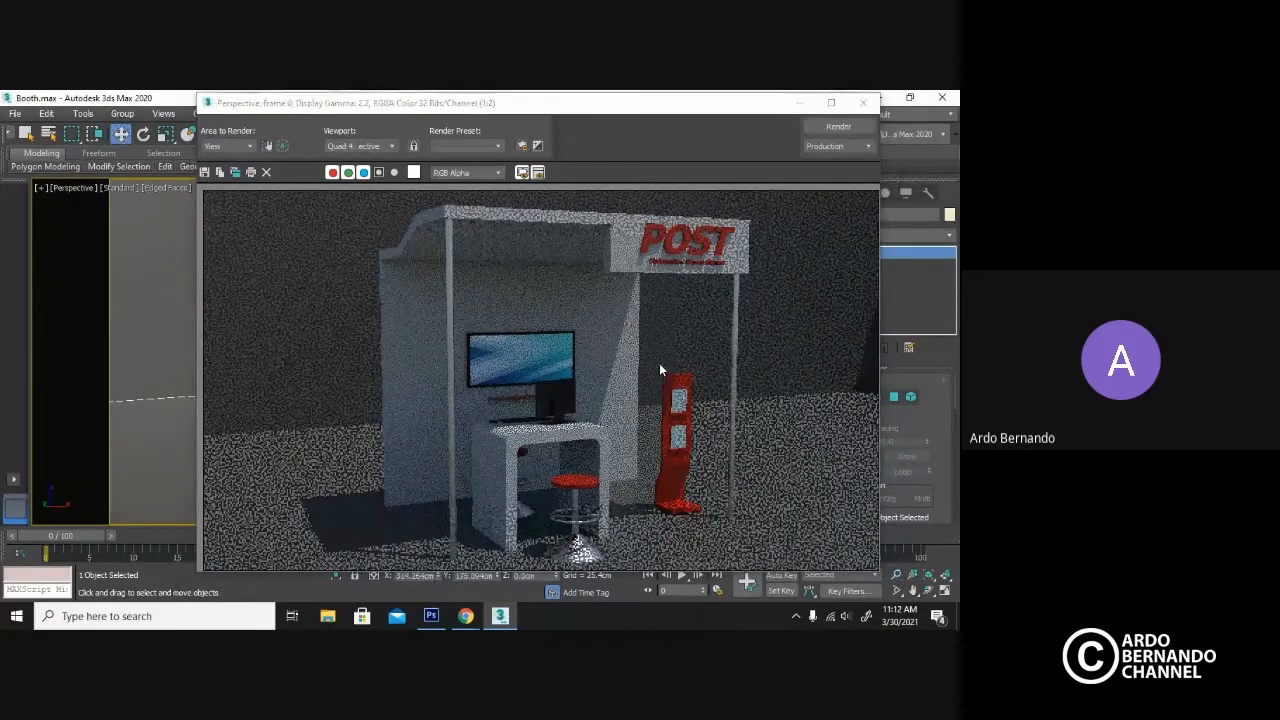
# Set the output amount of the diffuse bitmap in the blue screen material, 03 - Default, to 4.
pyautogui.press('m')
pyautogui.moveTo(580, 102); pyautogui.dragTo(739, 106)
pyautogui.click(766, 155)
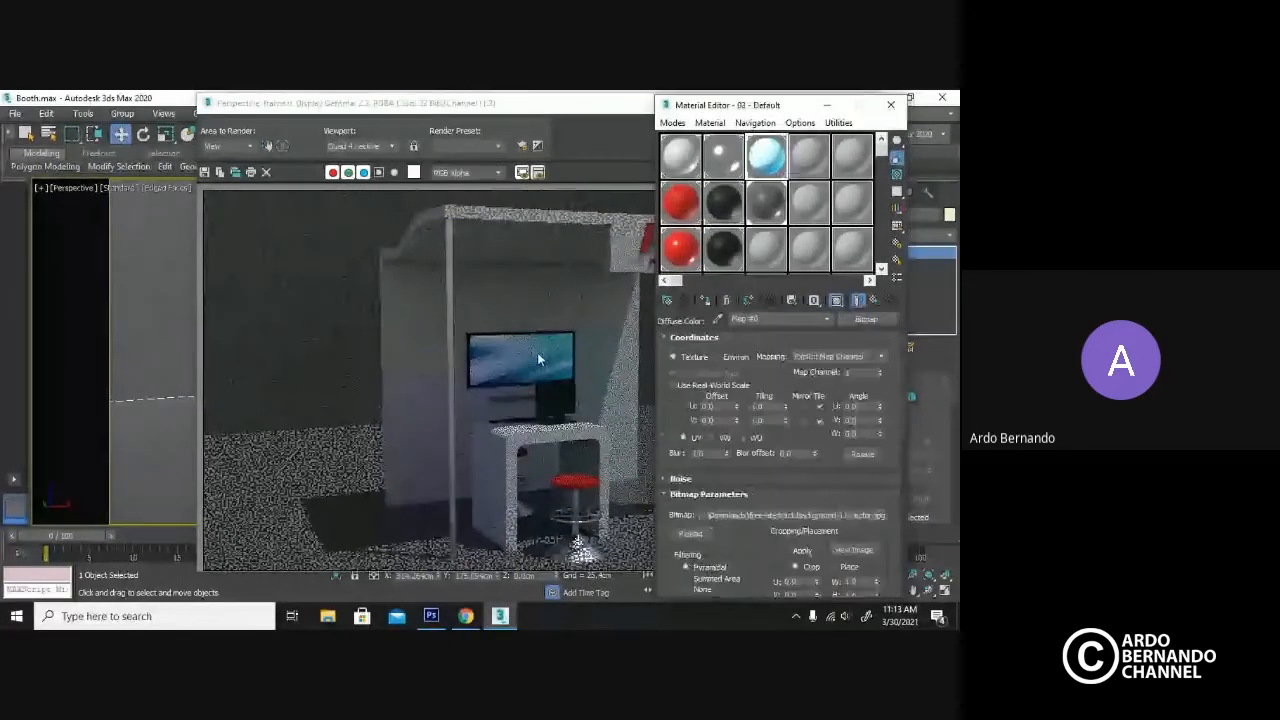
pyautogui.scroll(-10, 906, 493)
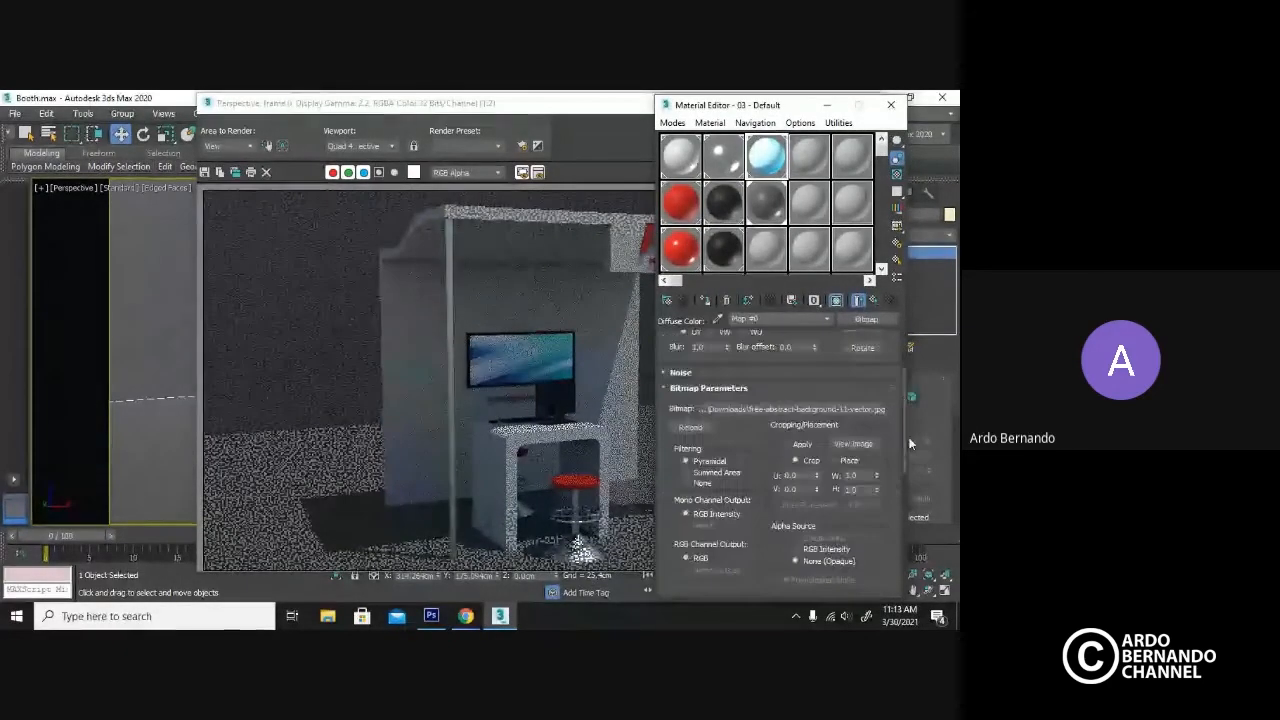
pyautogui.moveTo(898, 560); pyautogui.dragTo(897, 529)
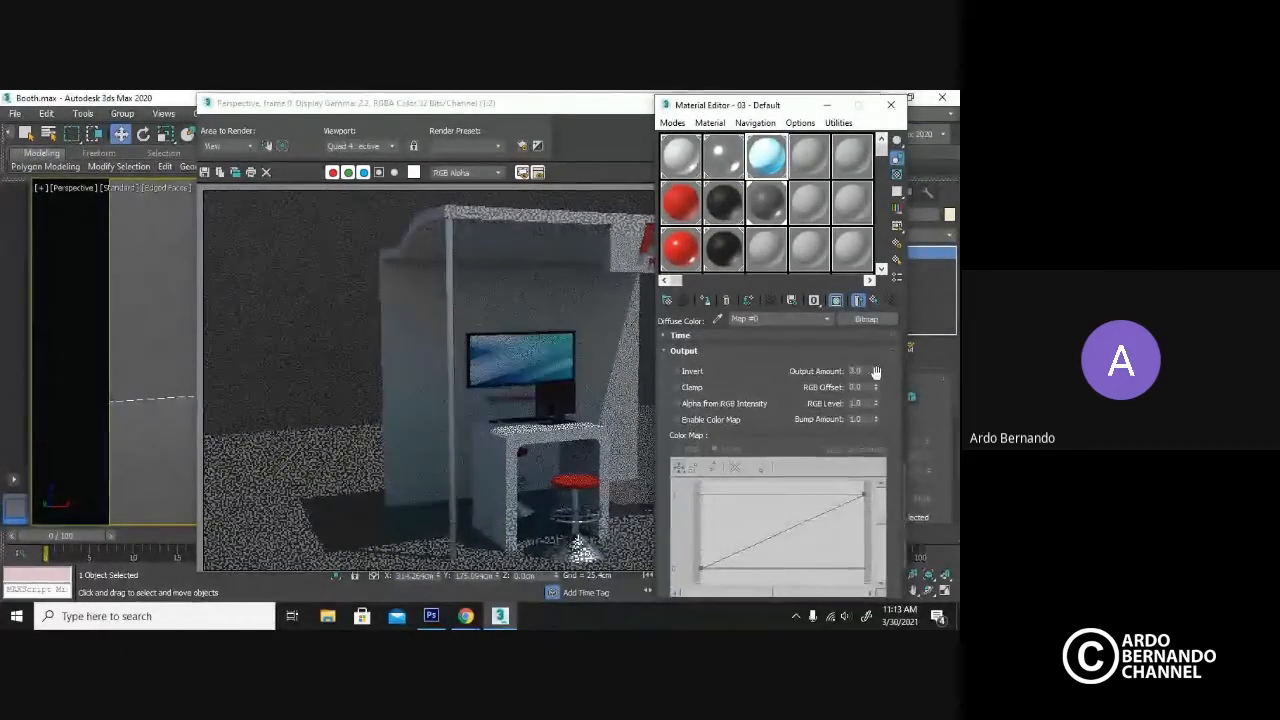
pyautogui.moveTo(864, 371); pyautogui.dragTo(838, 370)
pyautogui.write('4')
pyautogui.press('Return')
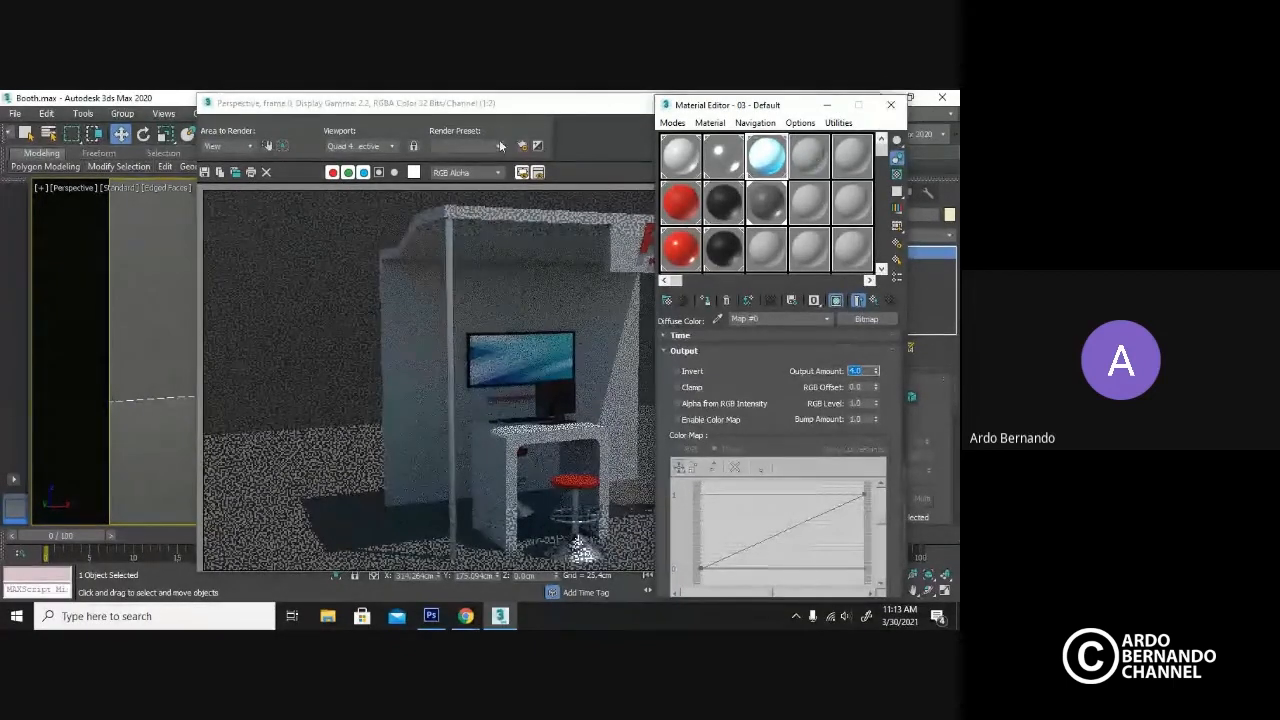
pyautogui.click(890, 104)
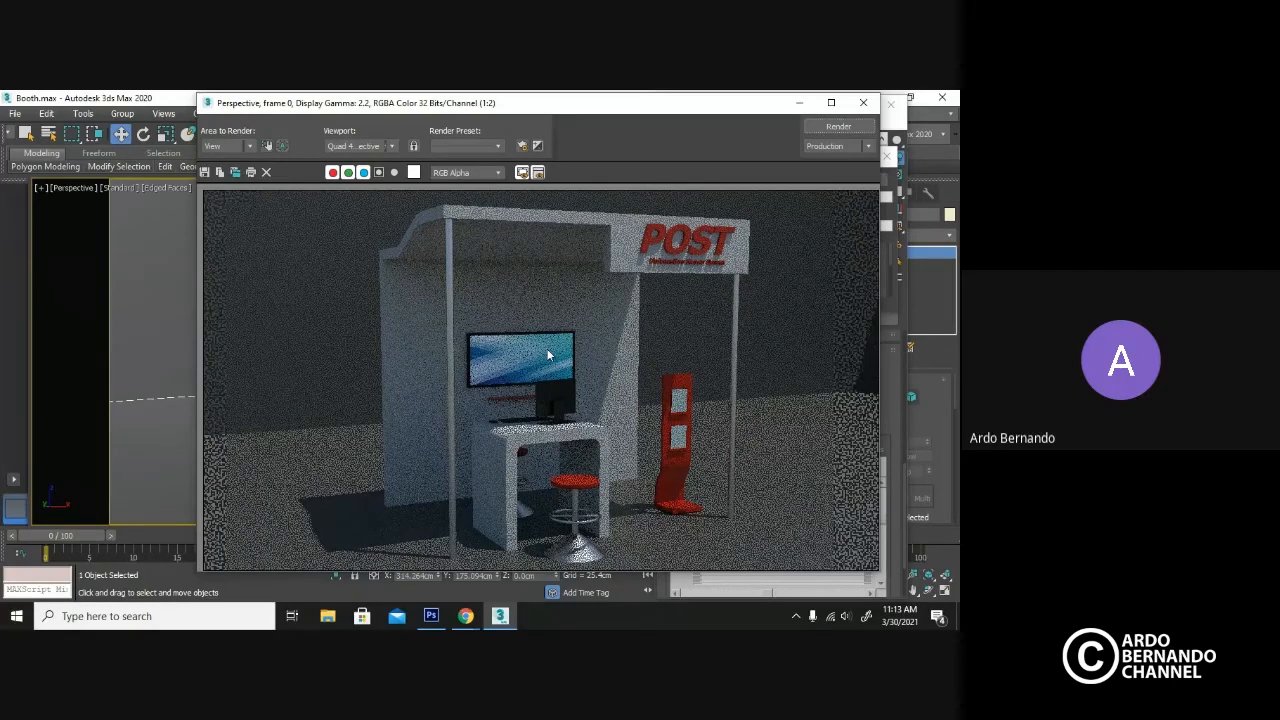
pyautogui.moveTo(493, 105); pyautogui.dragTo(465, 103)
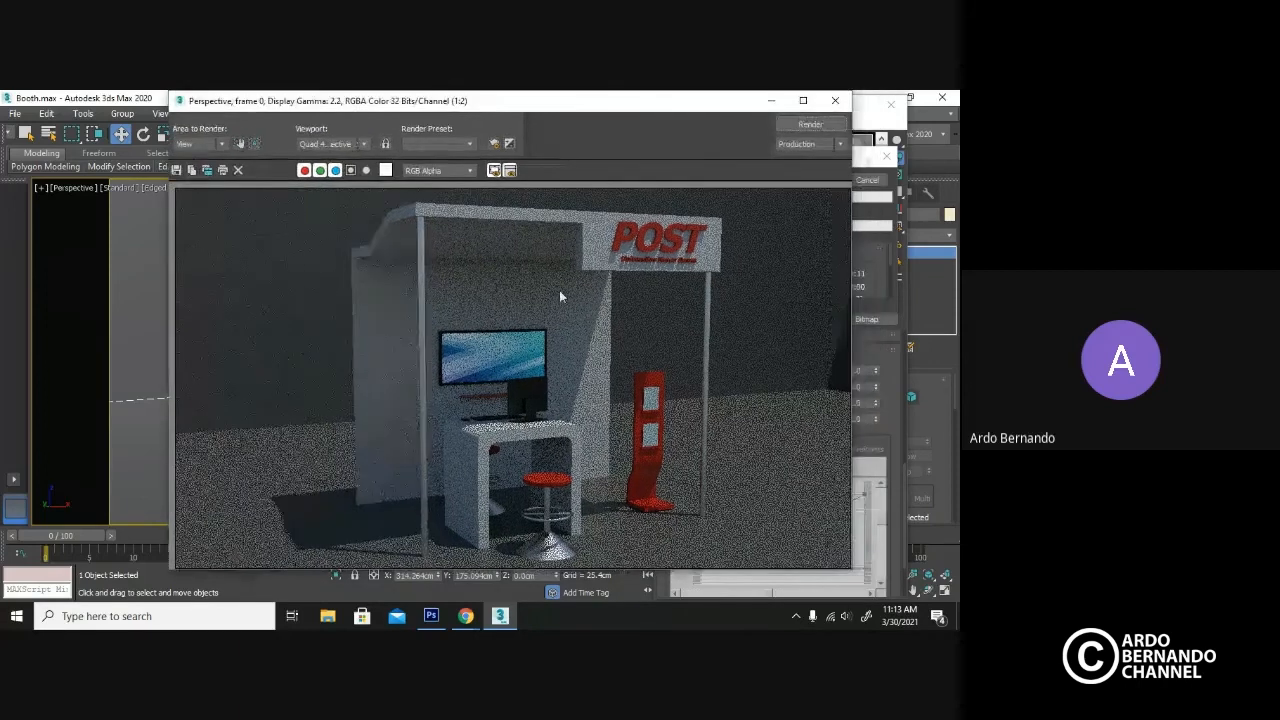
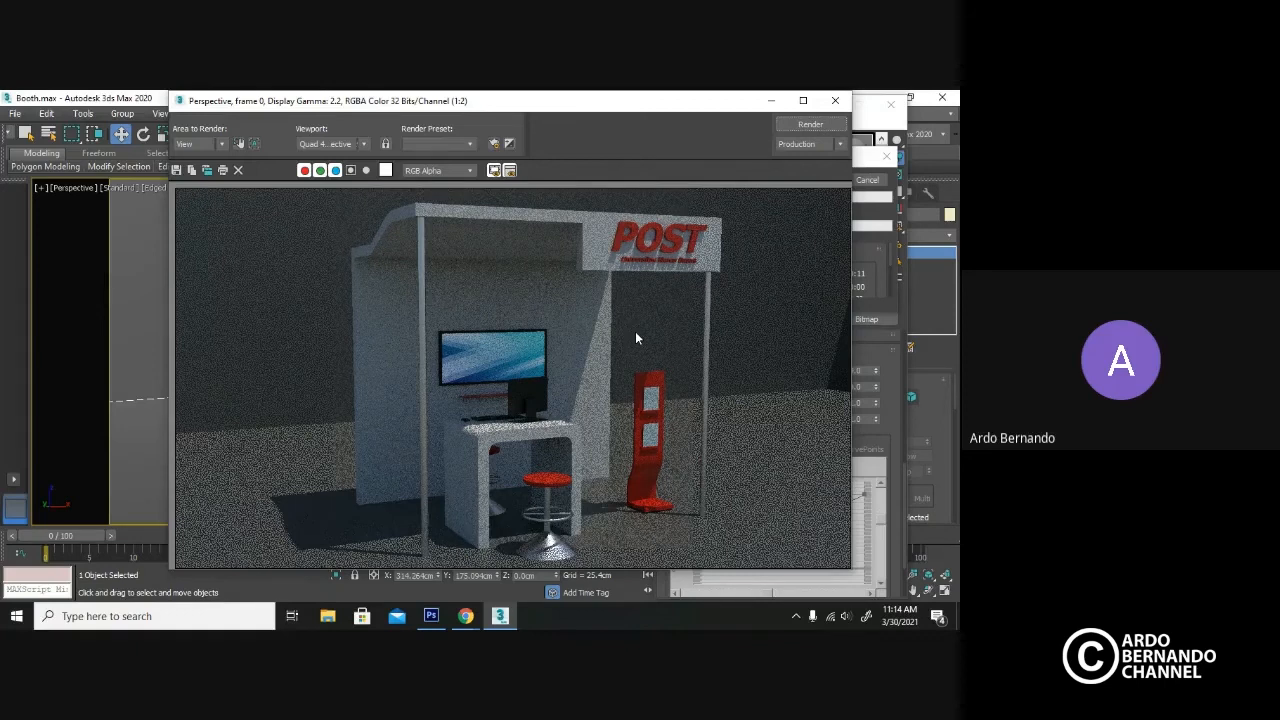
# Switch to Chrome and close the two tabs with the free abstract background searches.
pyautogui.moveTo(466, 616)
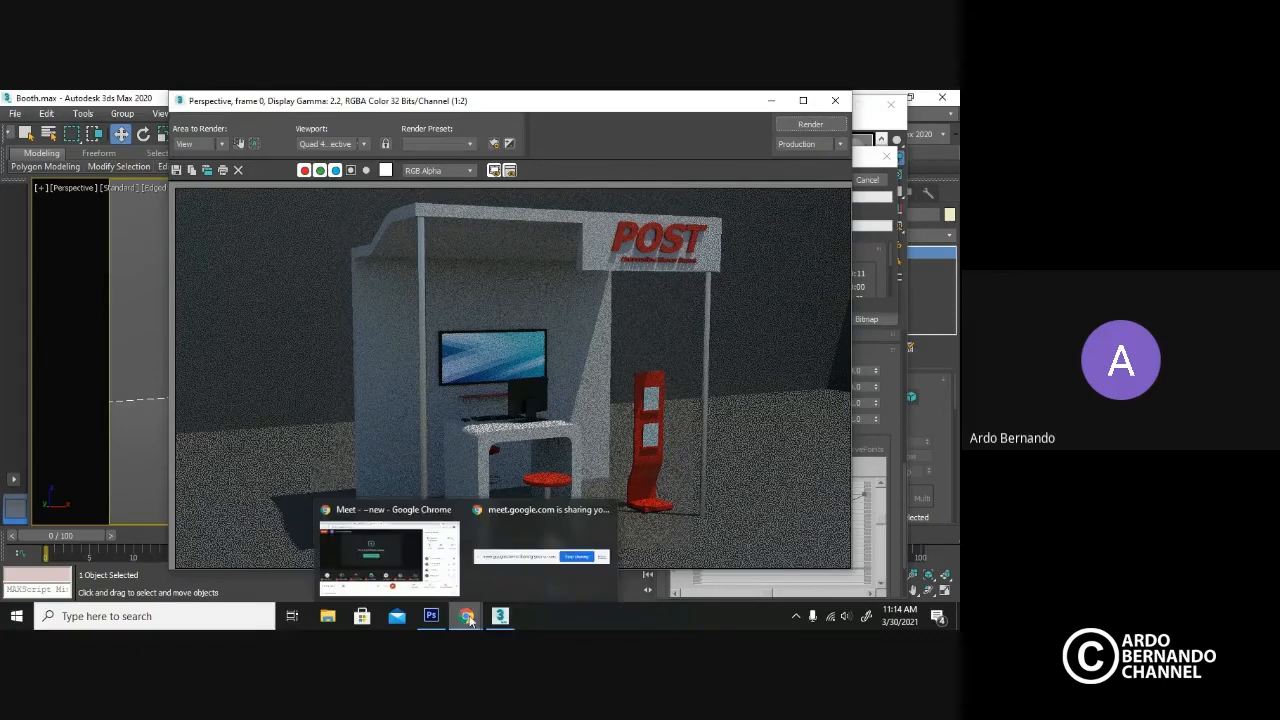
pyautogui.click(437, 565)
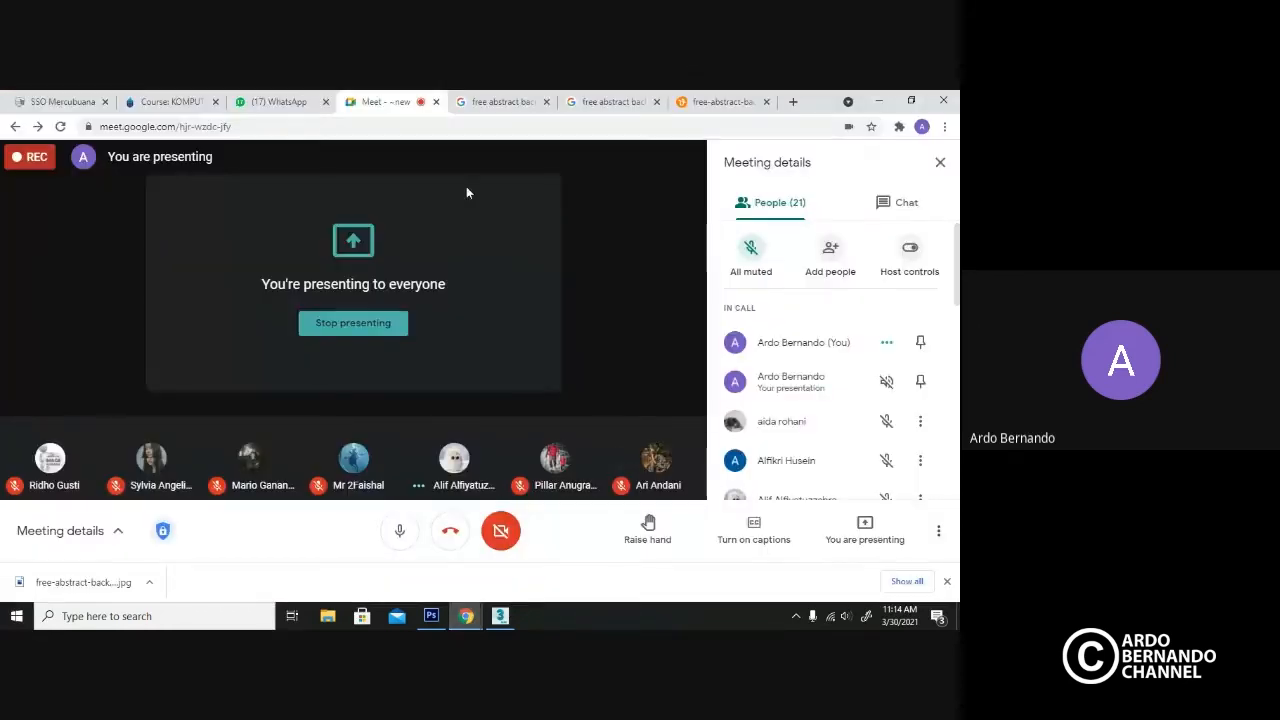
pyautogui.moveTo(508, 102); pyautogui.dragTo(548, 108)
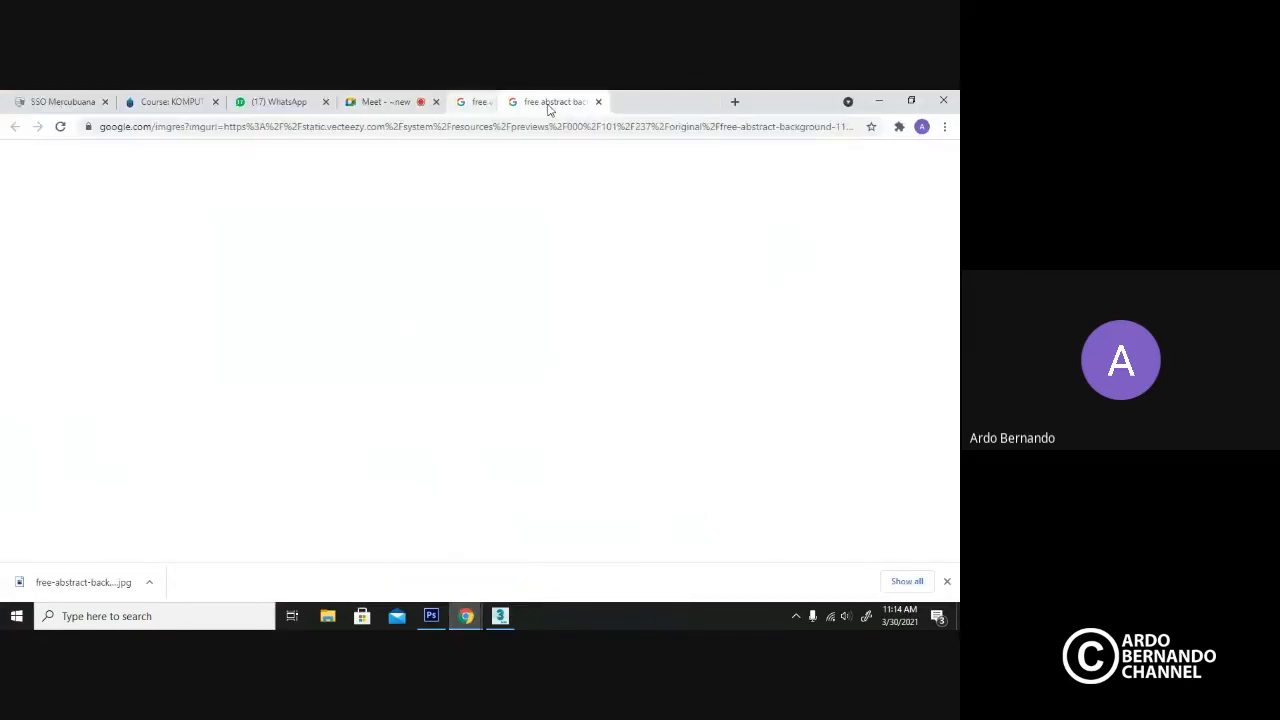
pyautogui.click(547, 104)
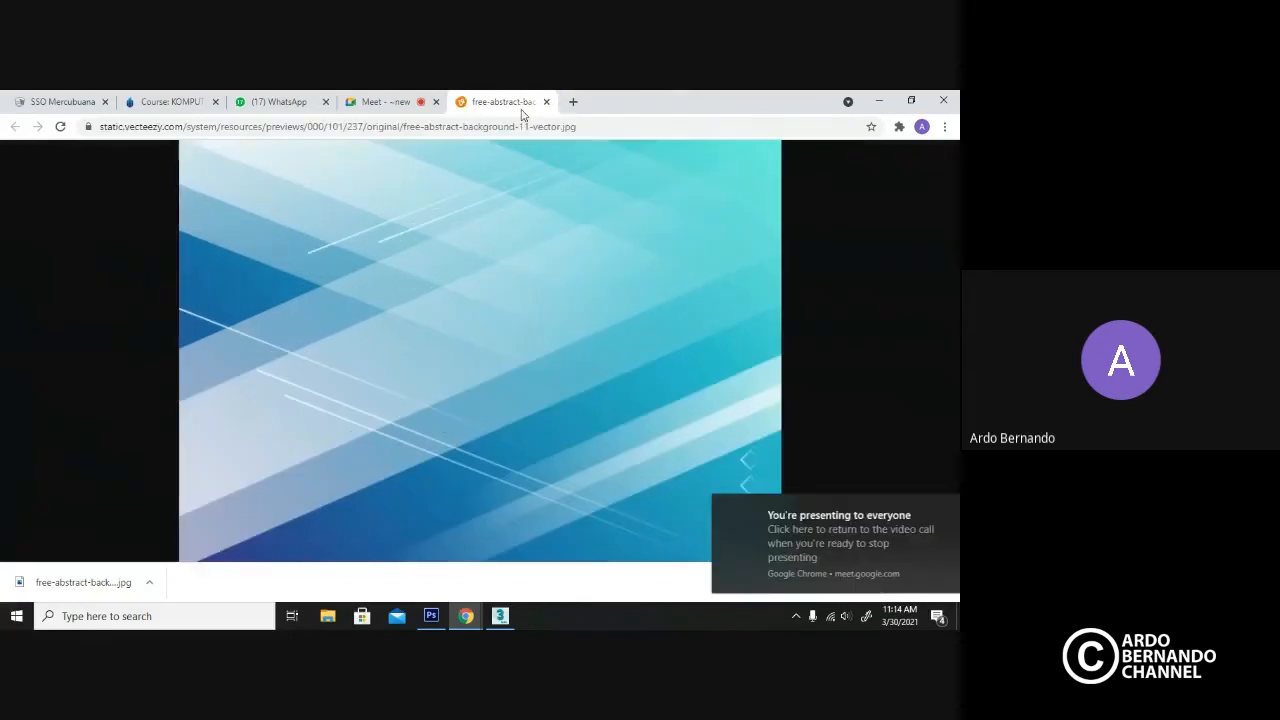
# Search Google for archive3d in the tab that holds the abstract background image.
pyautogui.click(515, 127)
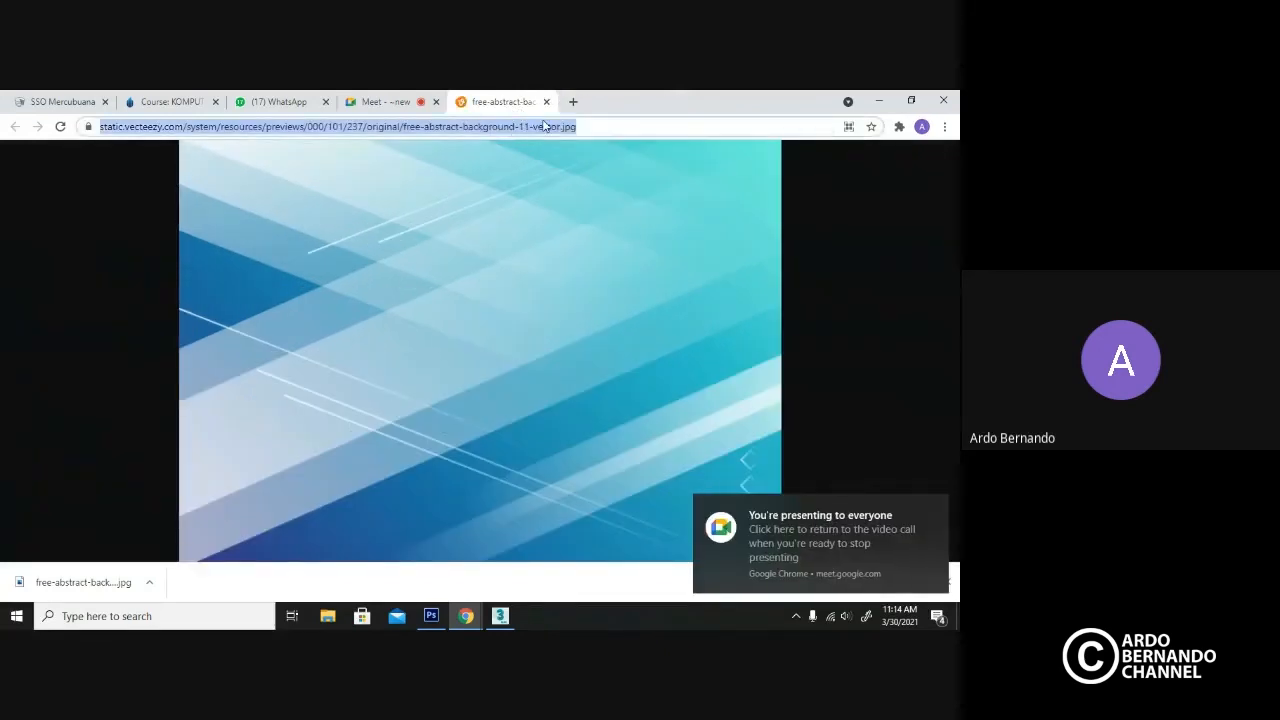
pyautogui.write('arc')
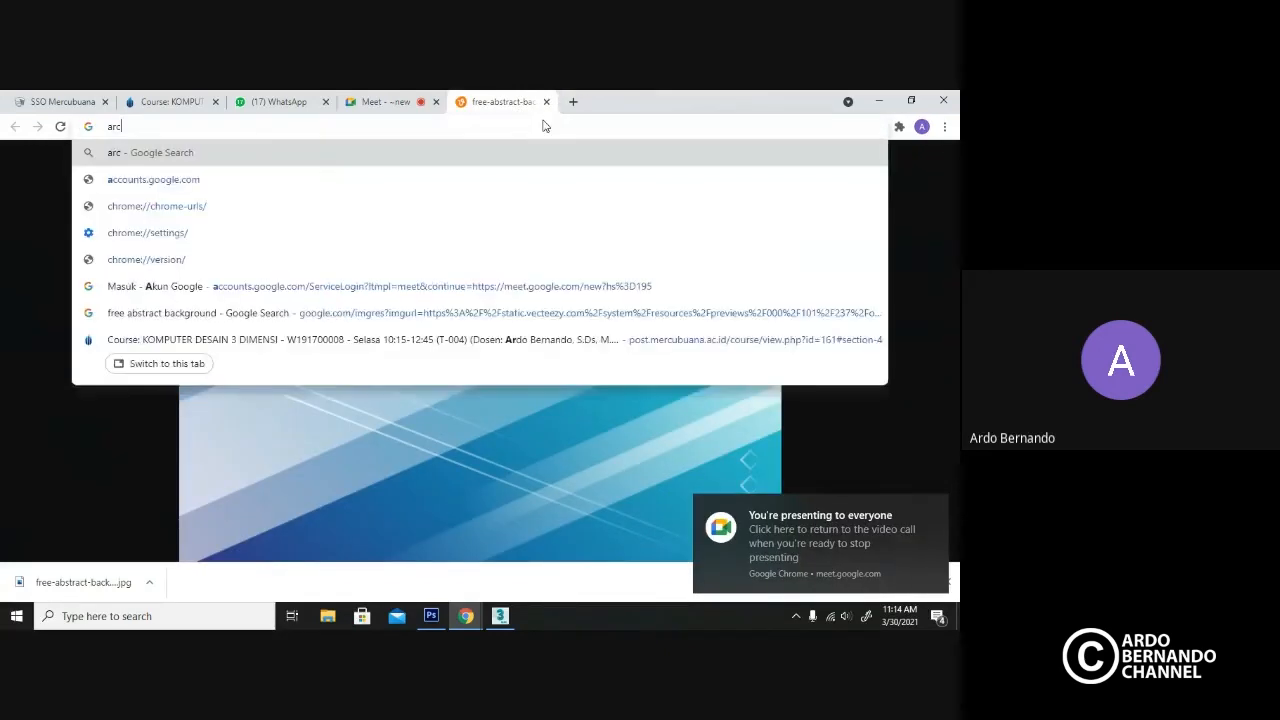
pyautogui.write('hive3')
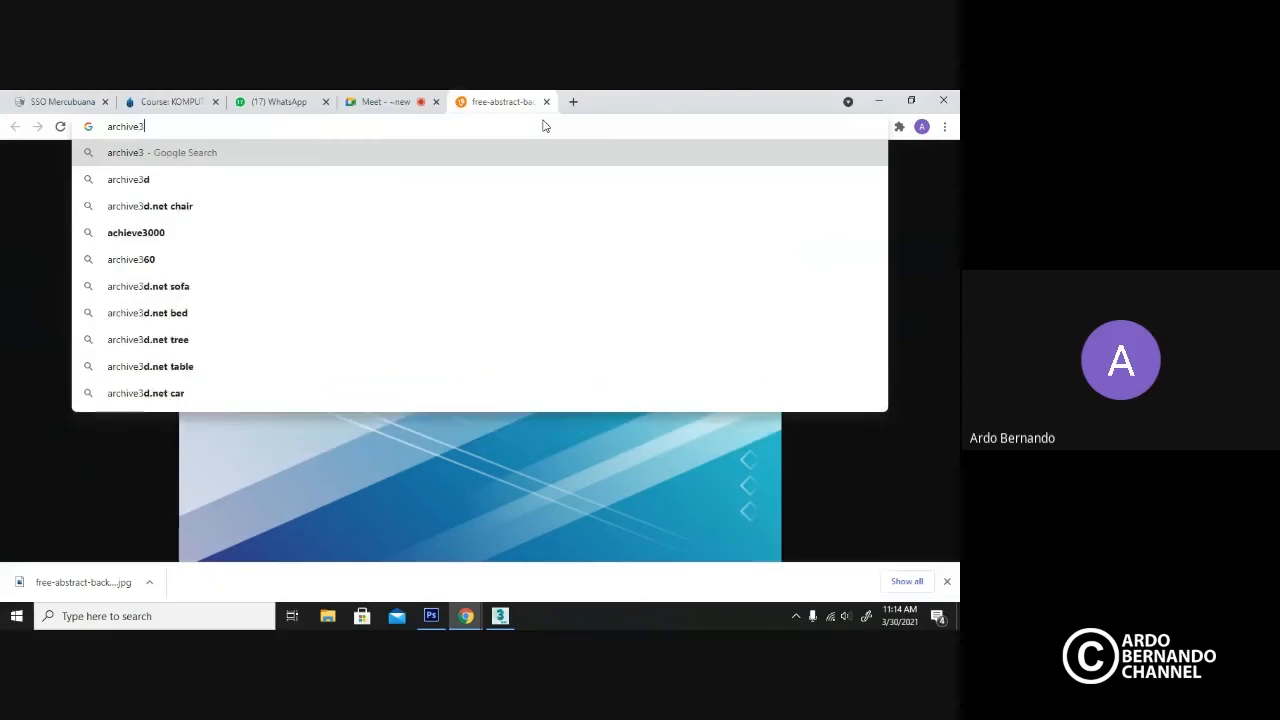
pyautogui.write('d')
pyautogui.press('Return')
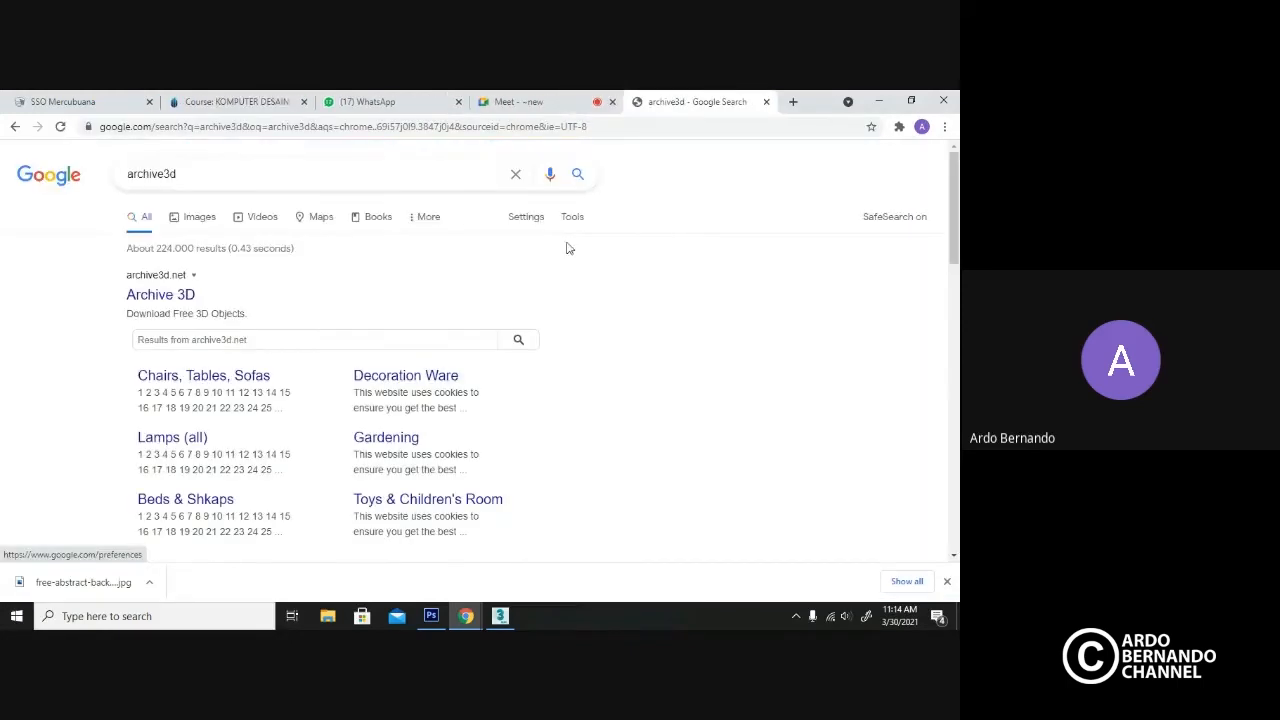
# Check the render's progress in 3ds Max and return to the archive3d search results in Chrome.
pyautogui.click(432, 617)
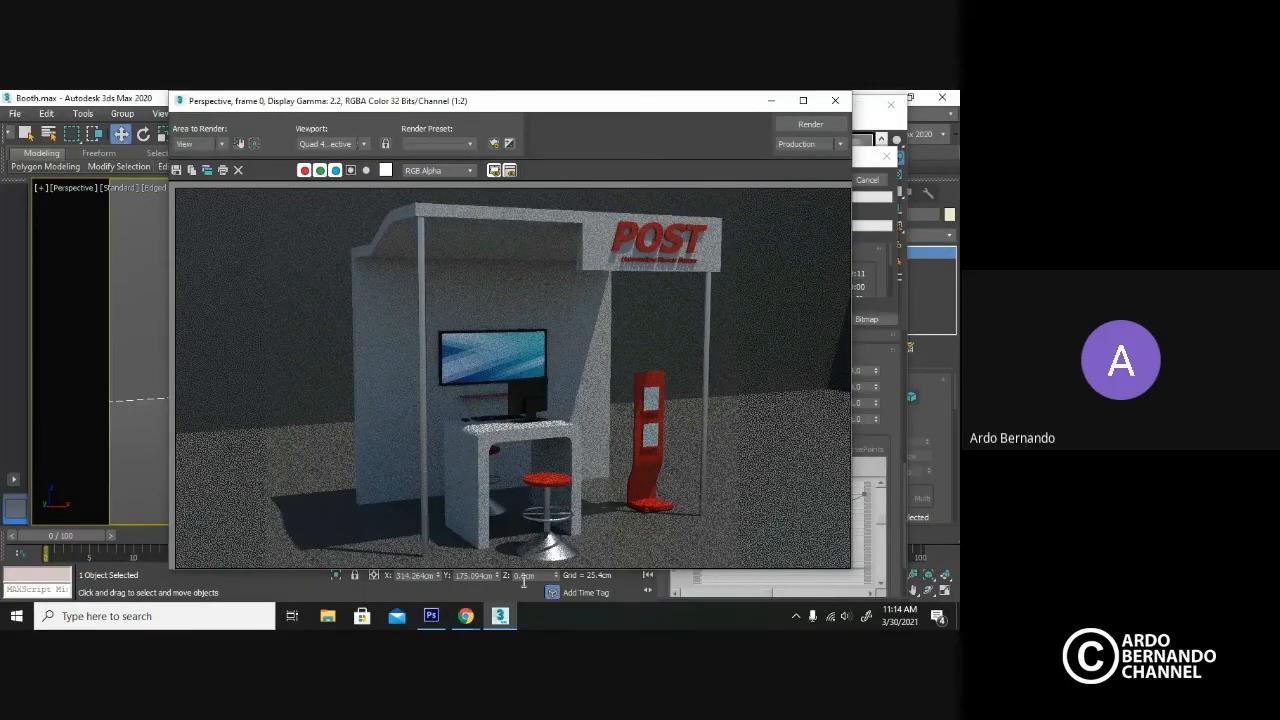
pyautogui.moveTo(476, 616)
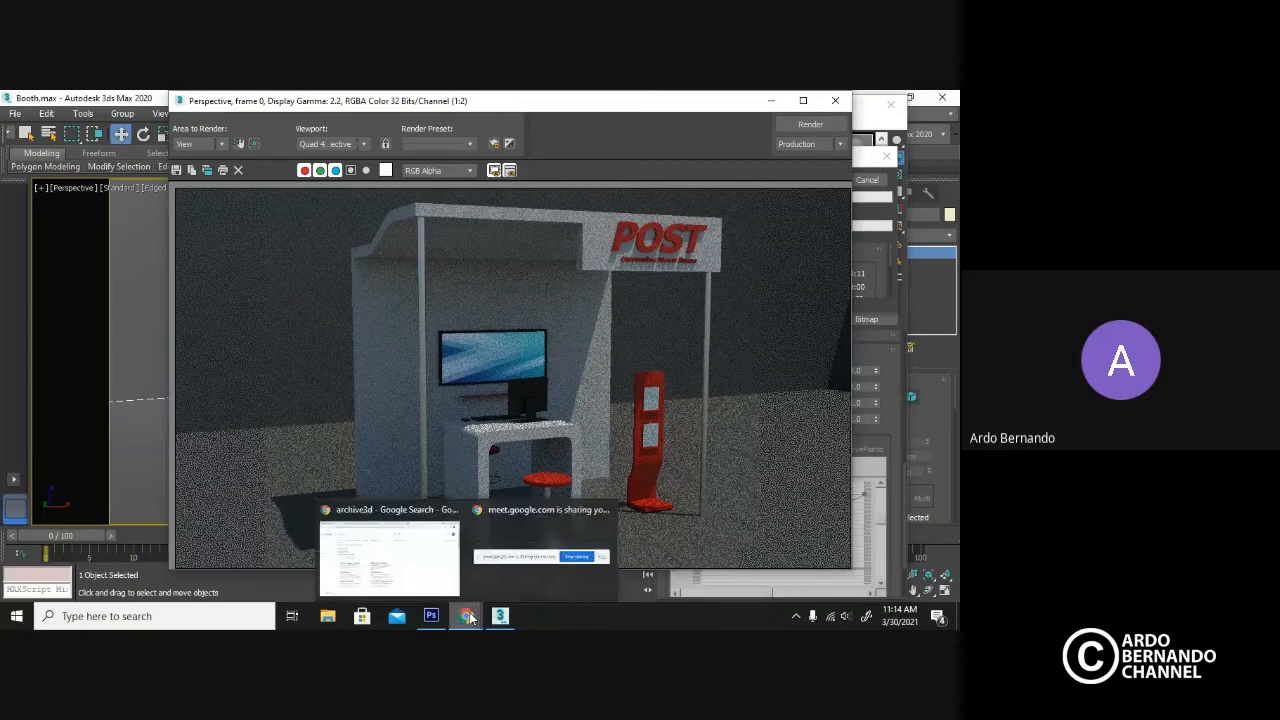
pyautogui.click(423, 580)
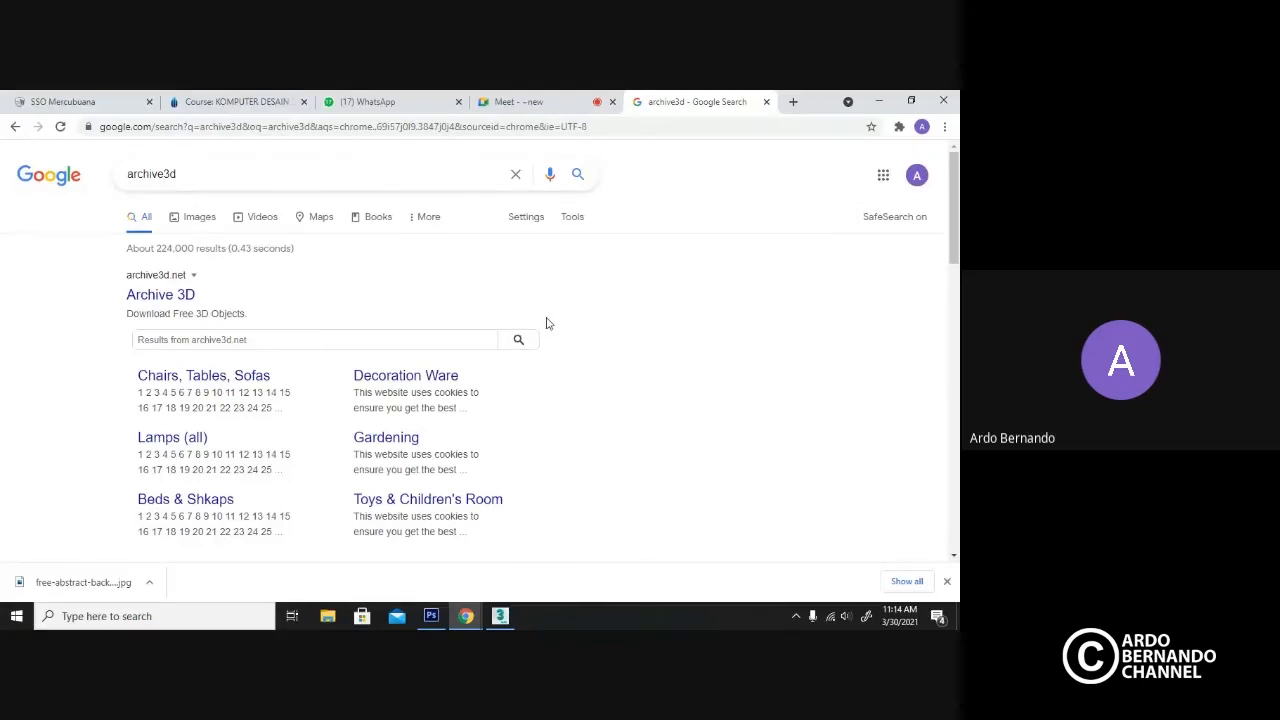
# Open the Archive 3D website and accept its cookie notice.
pyautogui.click(168, 297)
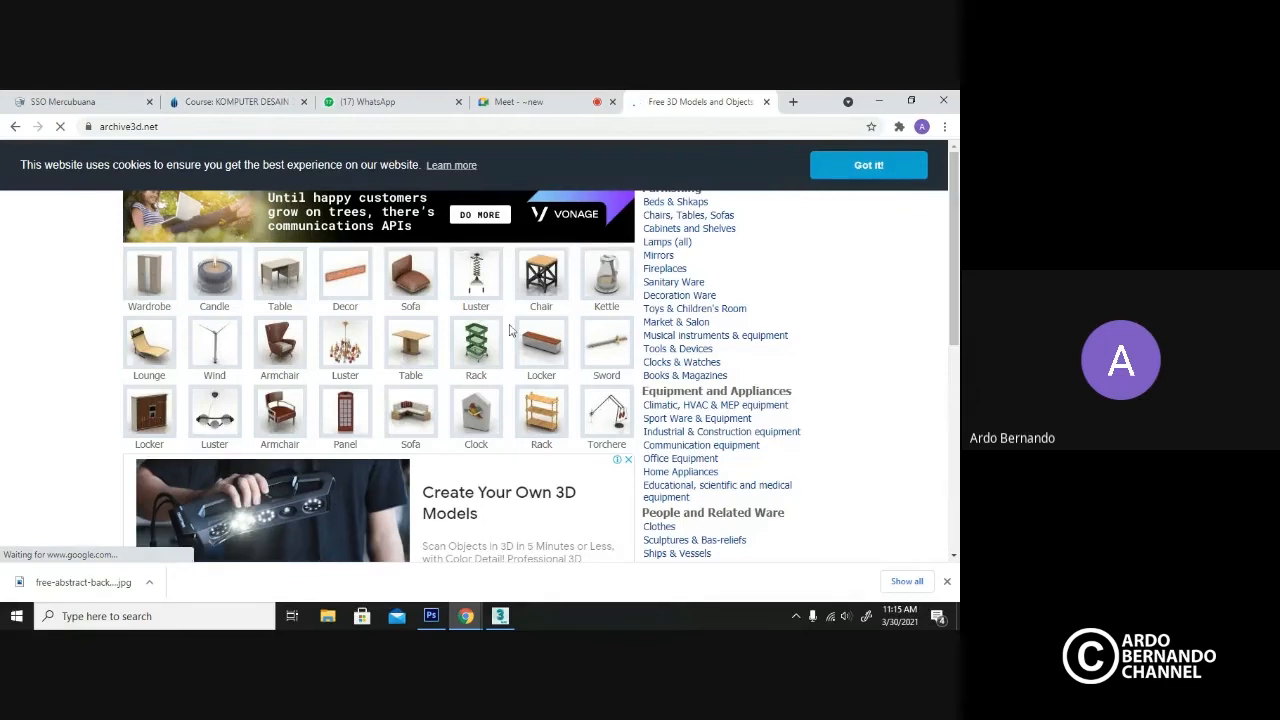
pyautogui.scroll(-1, 694, 284)
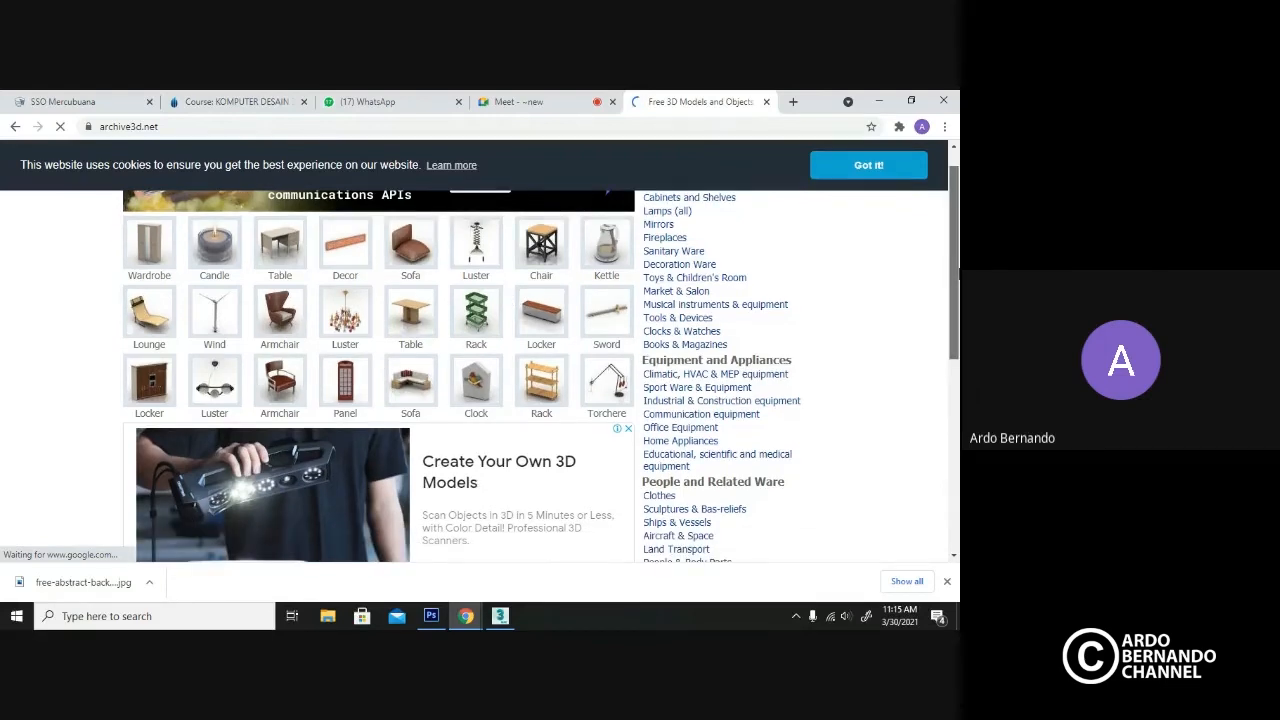
pyautogui.click(906, 164)
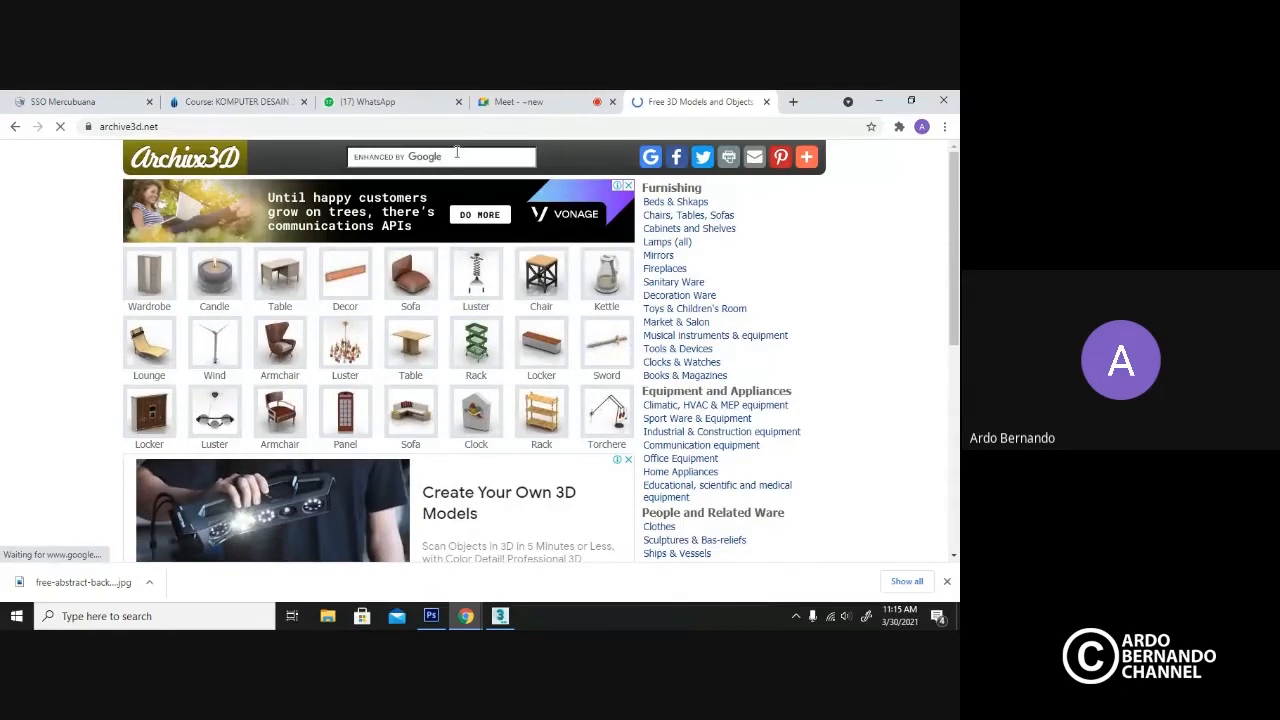
# Search Archive 3D for man and look through the first page of listed models.
pyautogui.click(456, 156)
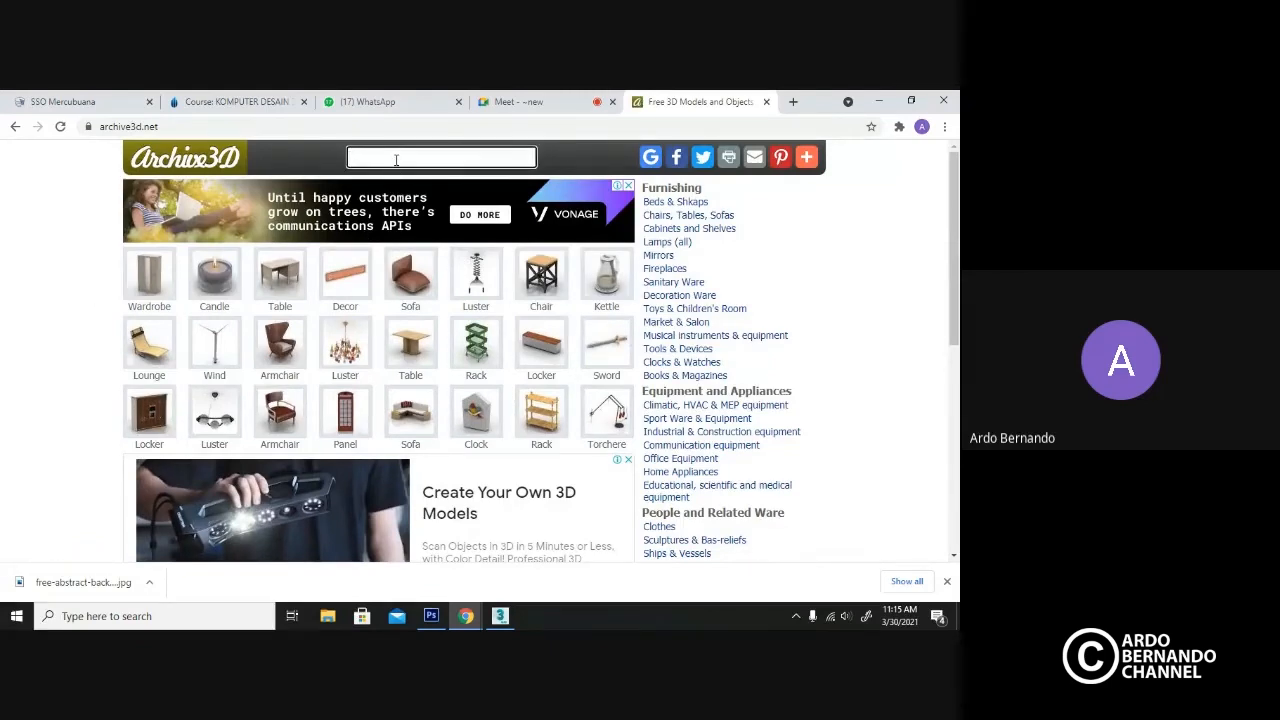
pyautogui.write('man')
pyautogui.press('Return')
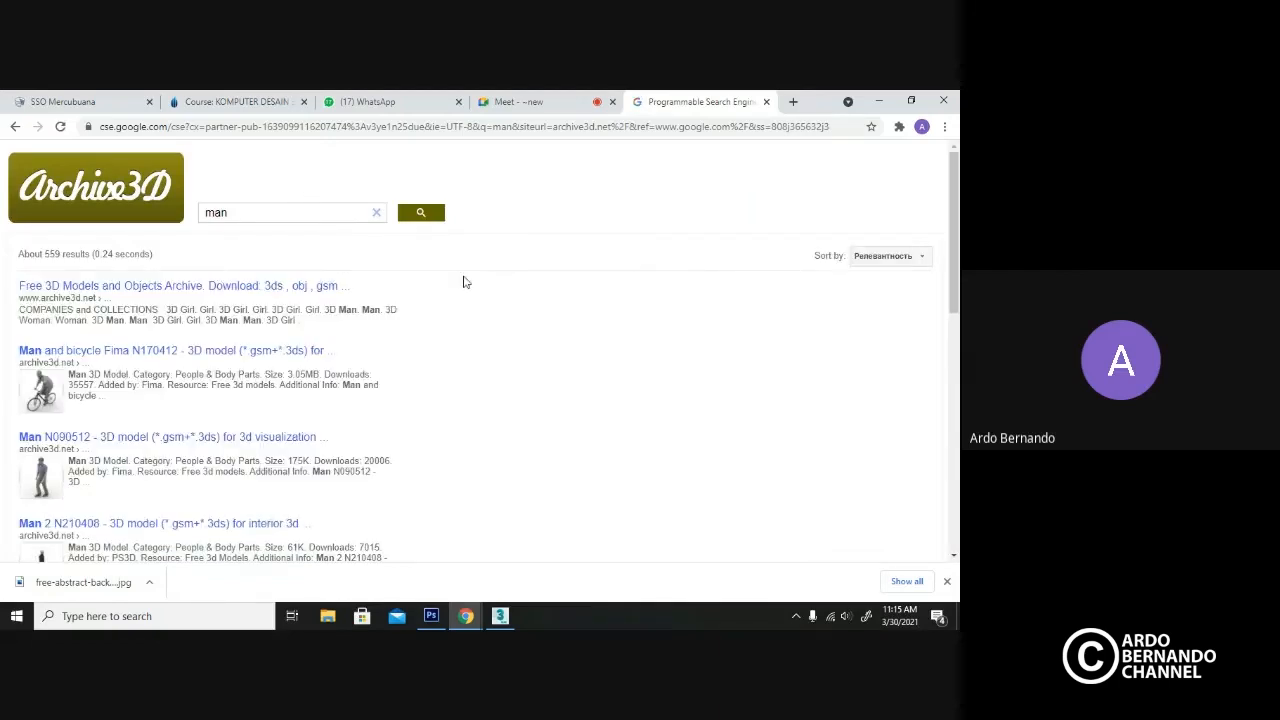
pyautogui.scroll(-1, 463, 282)
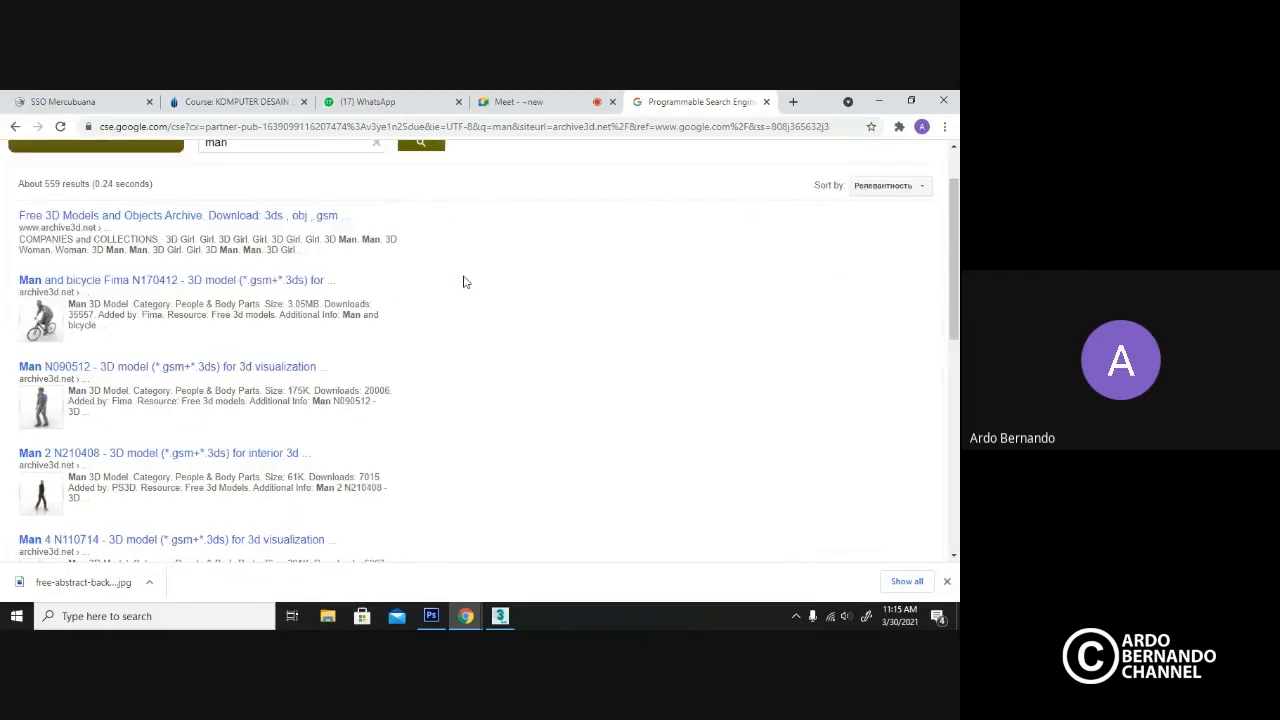
pyautogui.scroll(-4, 463, 282)
pyautogui.scroll(-4, 463, 280)
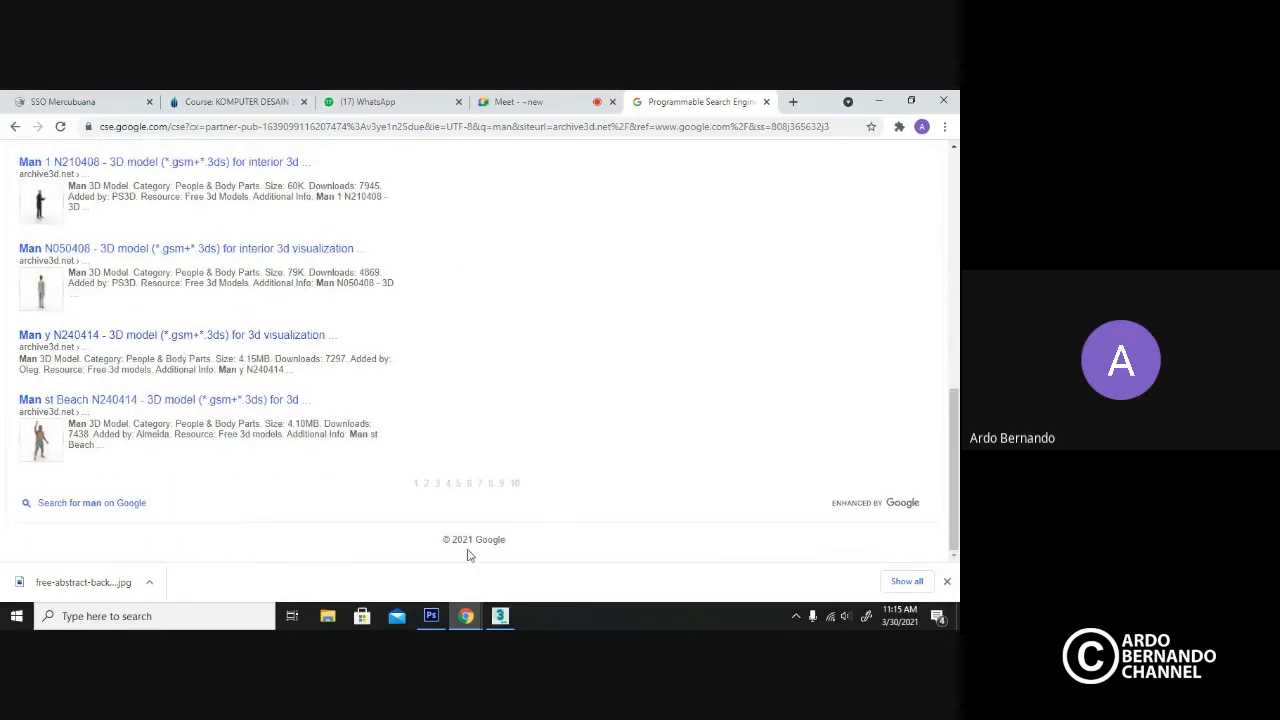
# Look through the second results page for man models and open the Man N200412 model page.
pyautogui.click(427, 485)
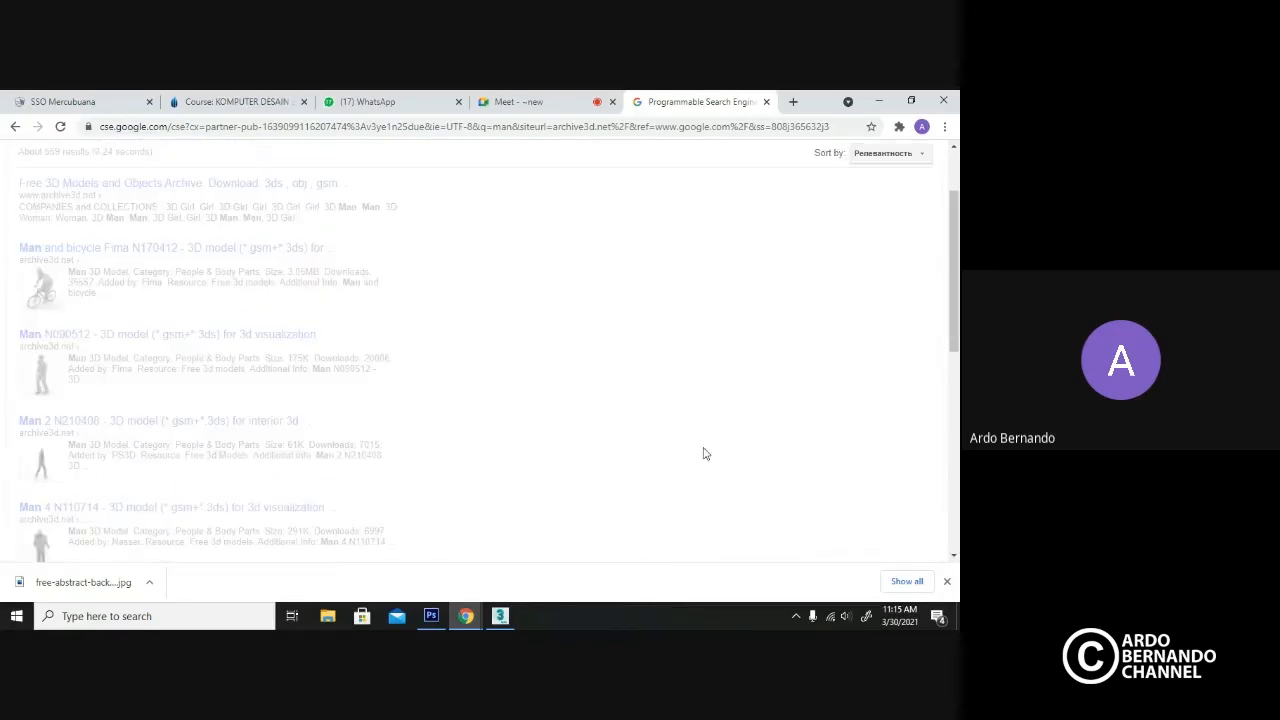
pyautogui.scroll(-5, 700, 456)
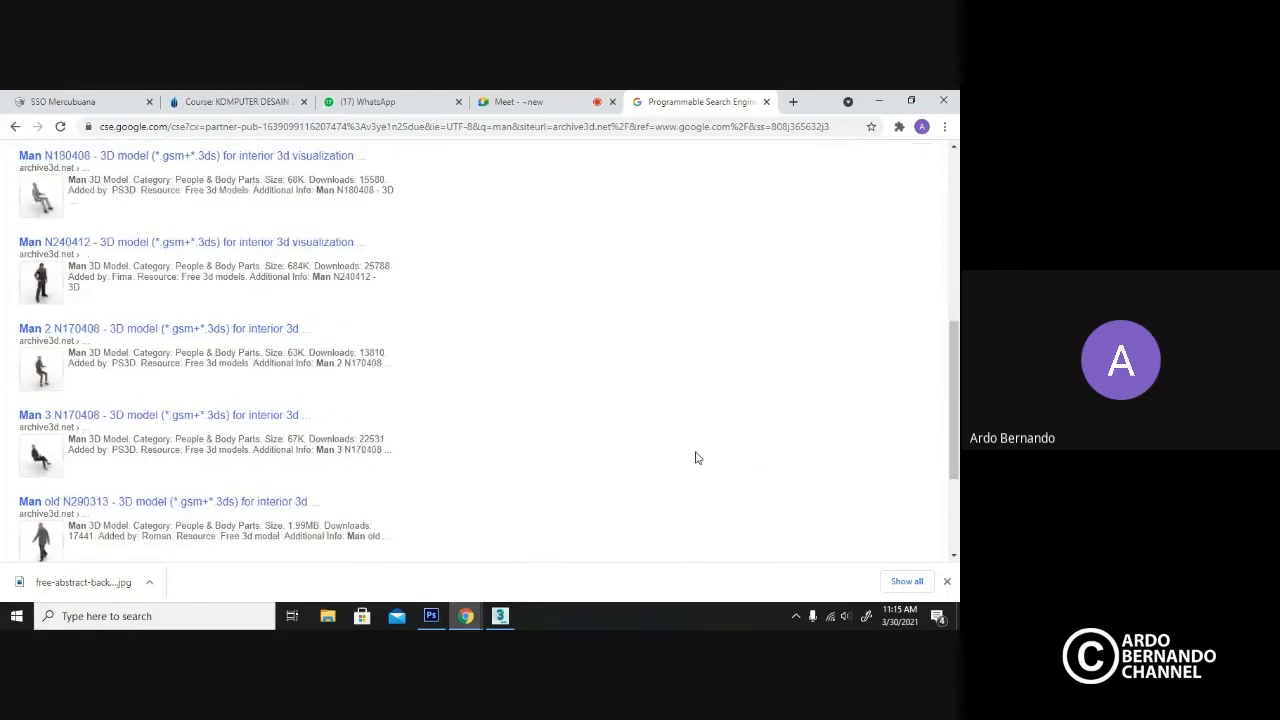
pyautogui.scroll(-4, 697, 457)
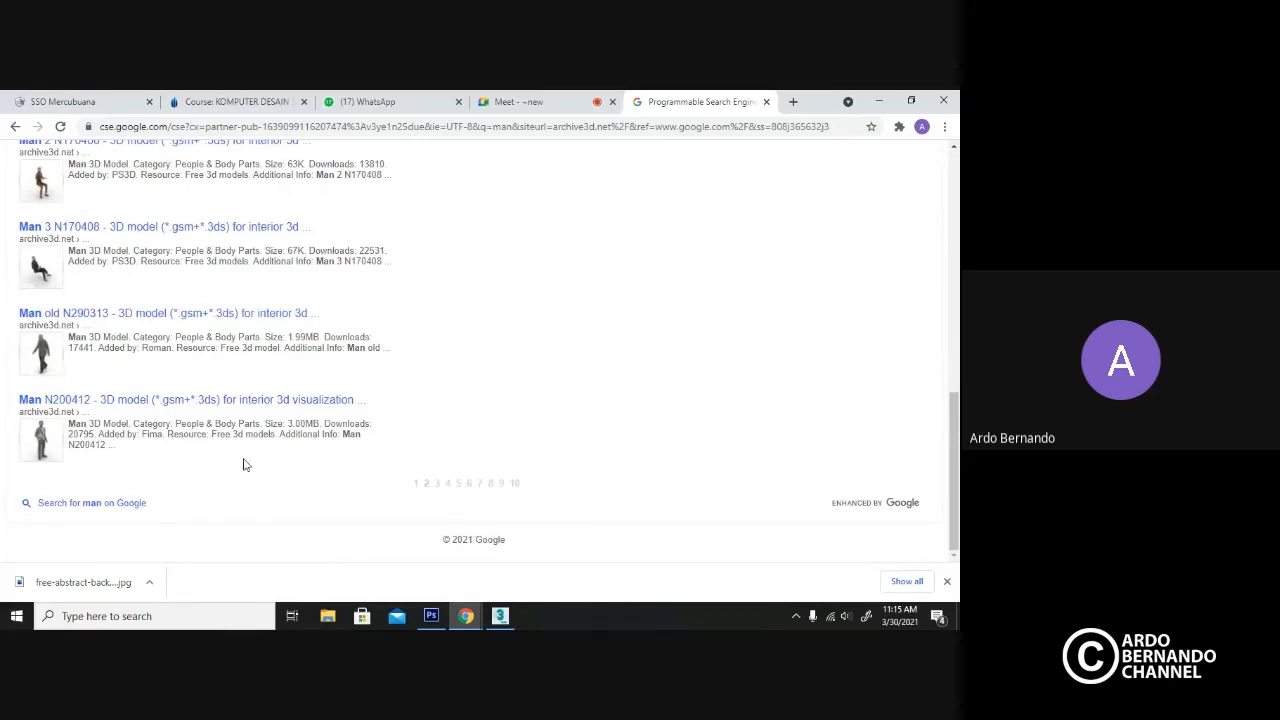
pyautogui.click(62, 400)
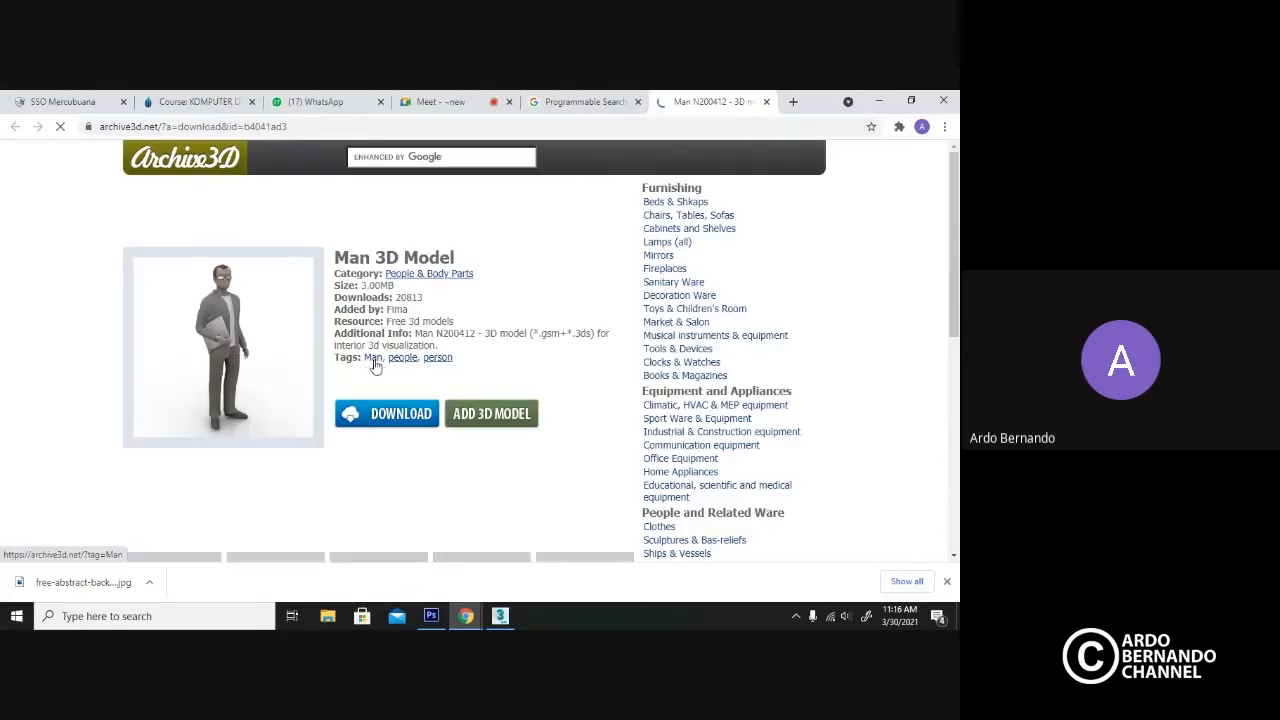
# List all Archive 3D models tagged Man and look over the thumbnails.
pyautogui.click(372, 359)
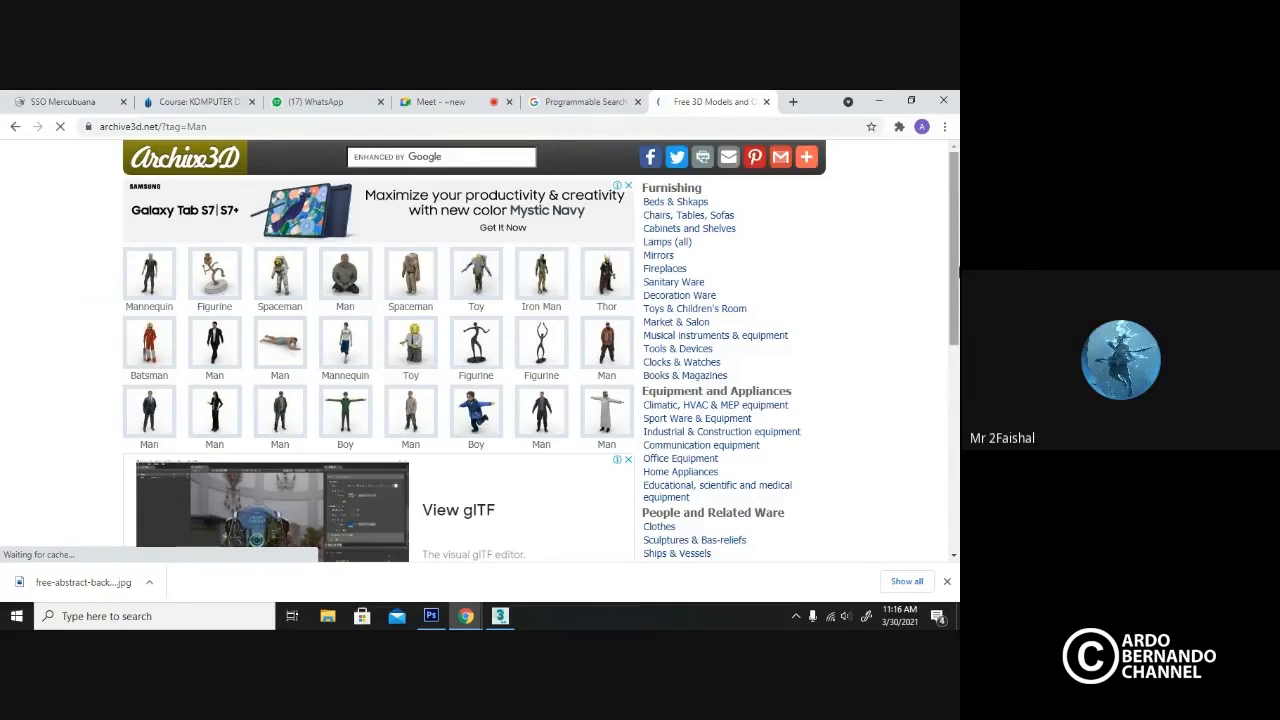
pyautogui.moveTo(955, 272); pyautogui.dragTo(957, 283)
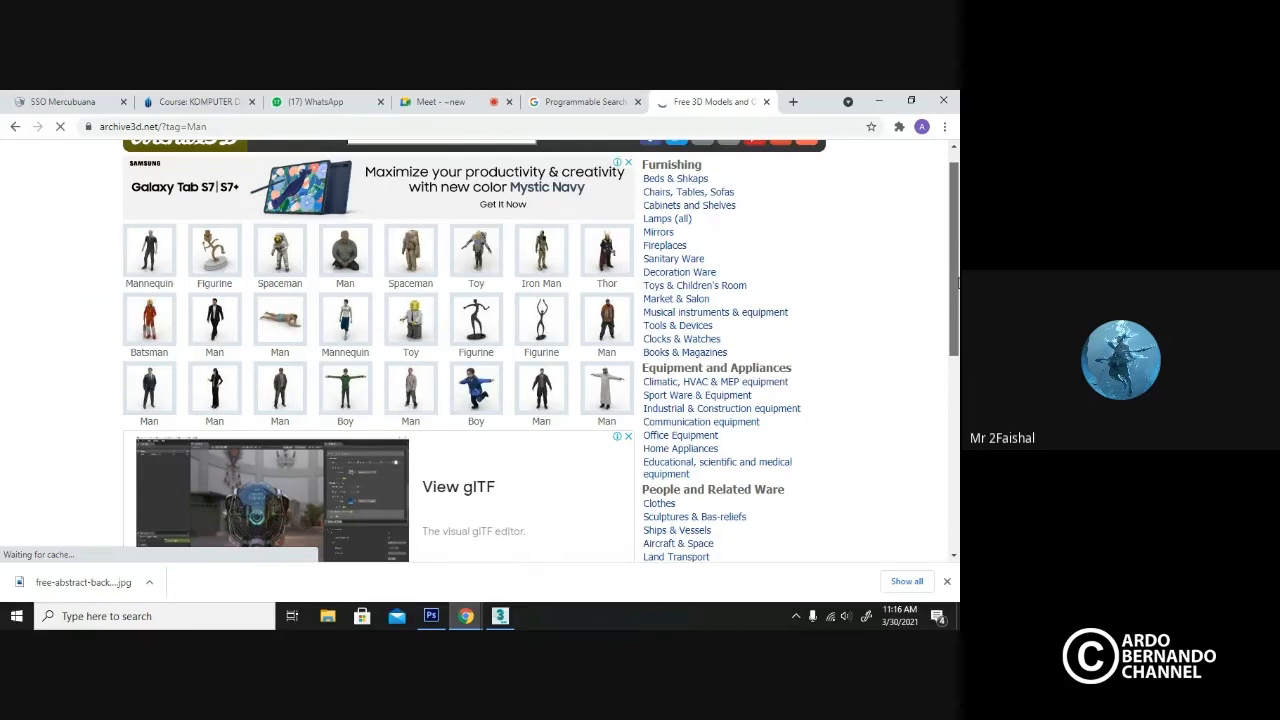
pyautogui.moveTo(957, 283); pyautogui.dragTo(957, 289)
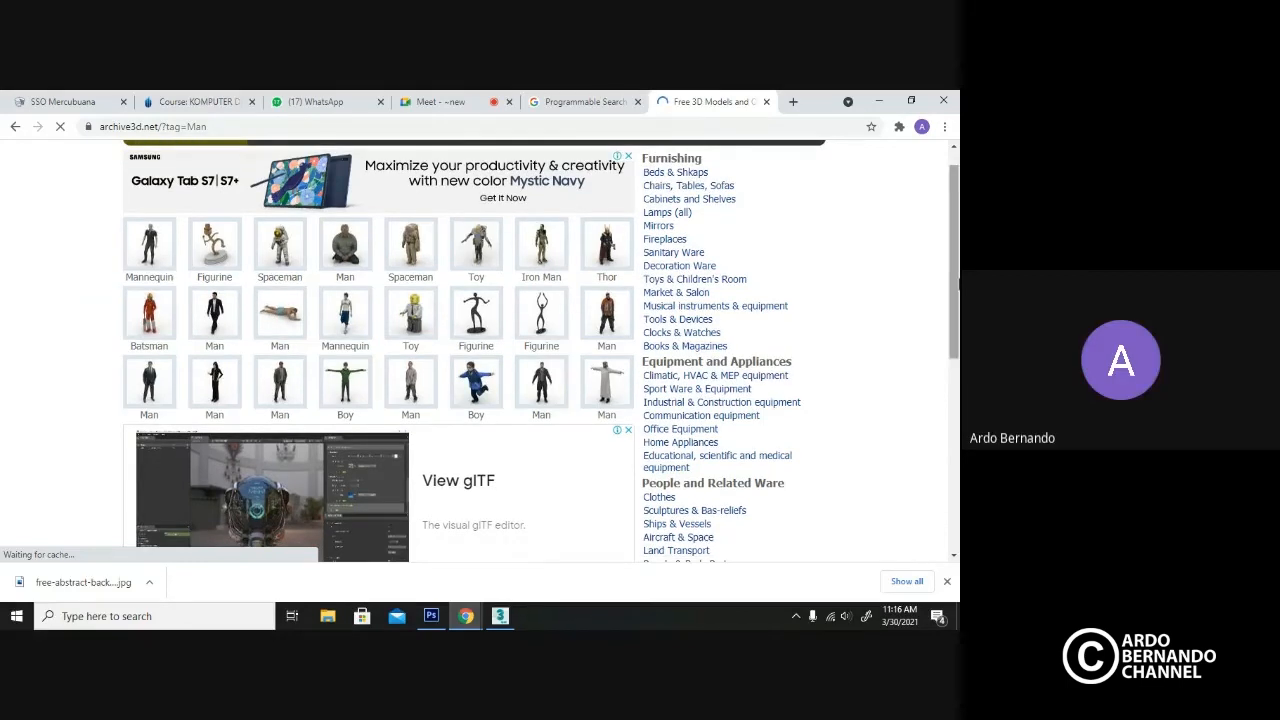
# Check the booth render's progress in 3ds Max and return to the Man tag listing in Chrome.
pyautogui.moveTo(503, 618)
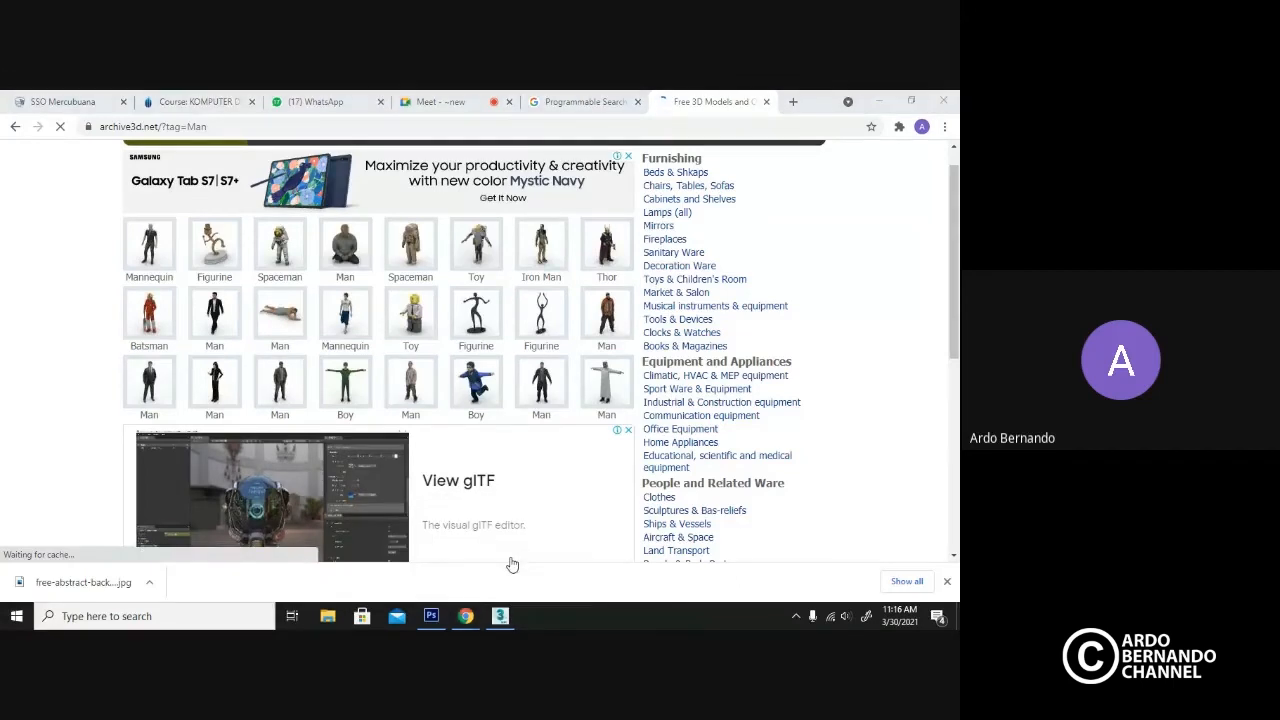
pyautogui.click(512, 565)
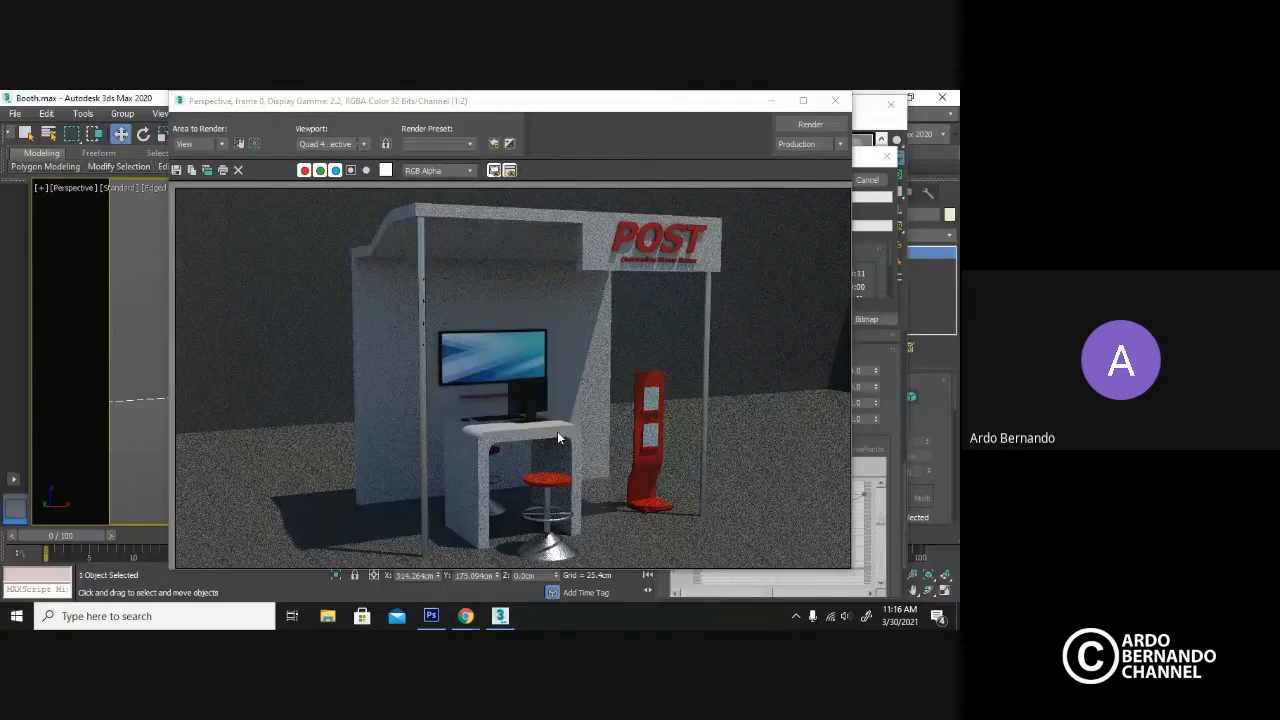
pyautogui.click(648, 387)
pyautogui.moveTo(474, 101); pyautogui.dragTo(437, 101)
pyautogui.click(466, 616)
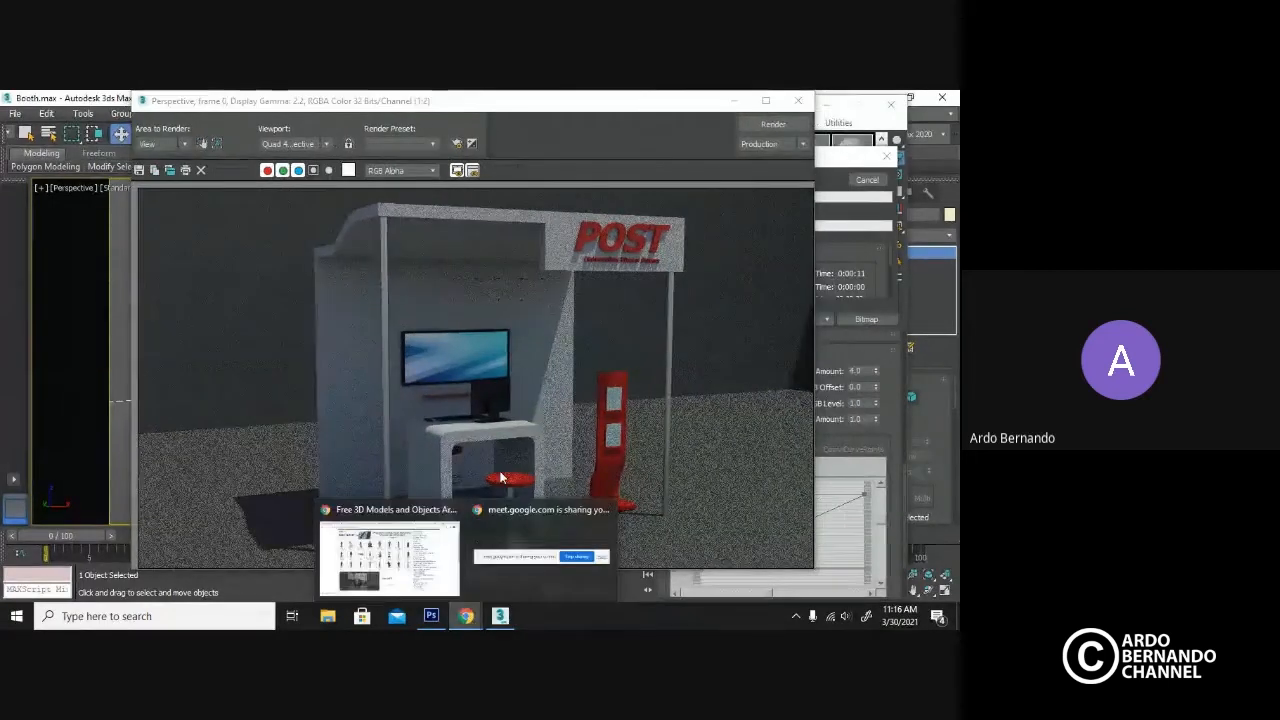
pyautogui.click(390, 550)
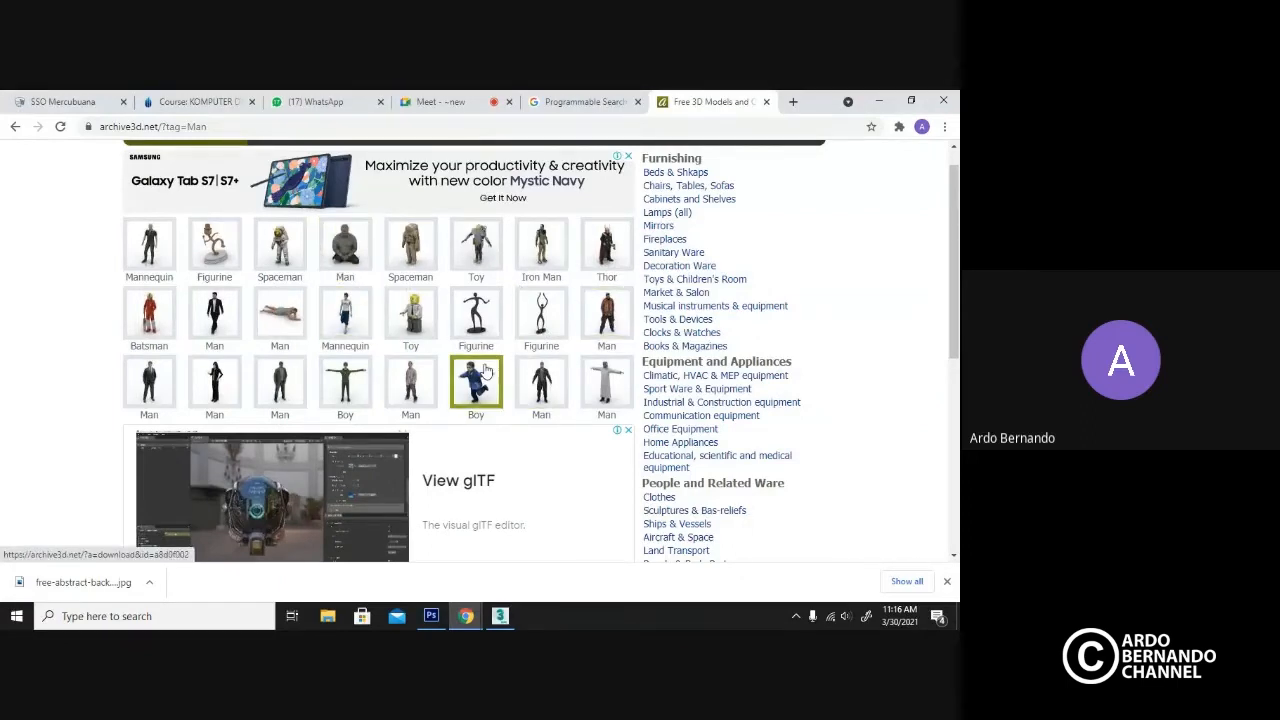
# Go to the second page of models tagged Man and dismiss the advertisement.
pyautogui.scroll(-2, 500, 458)
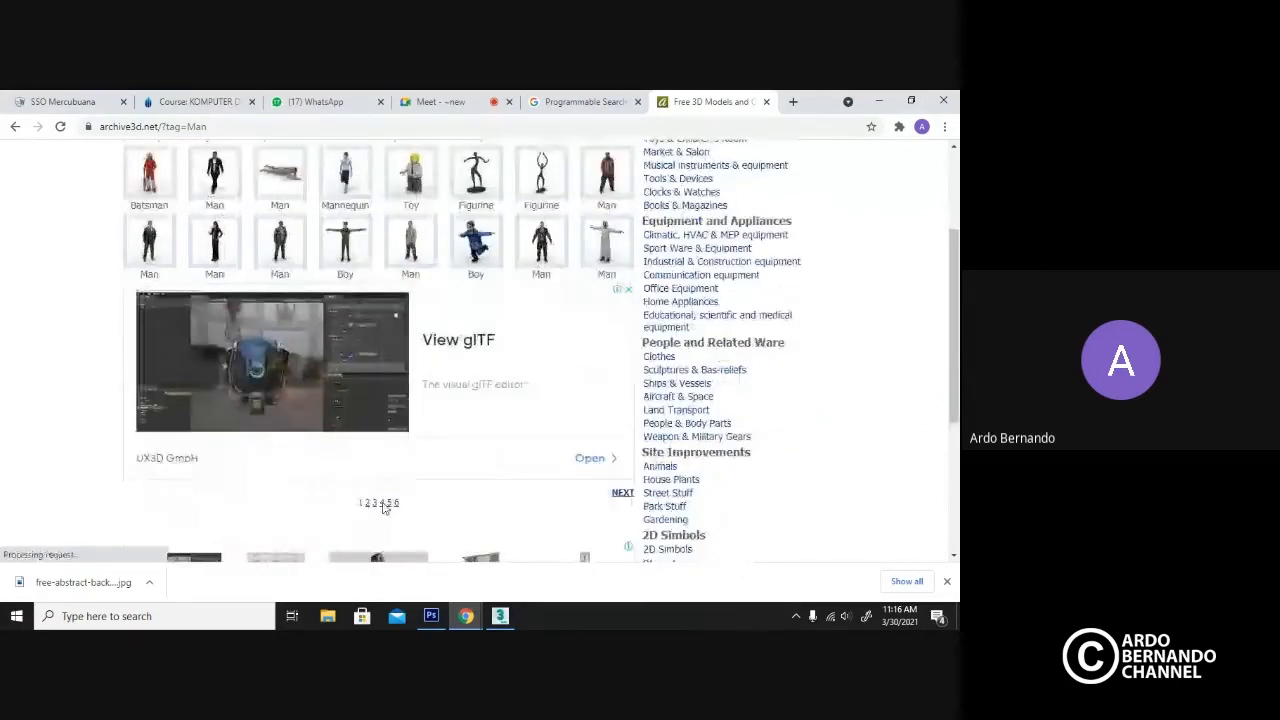
pyautogui.click(369, 506)
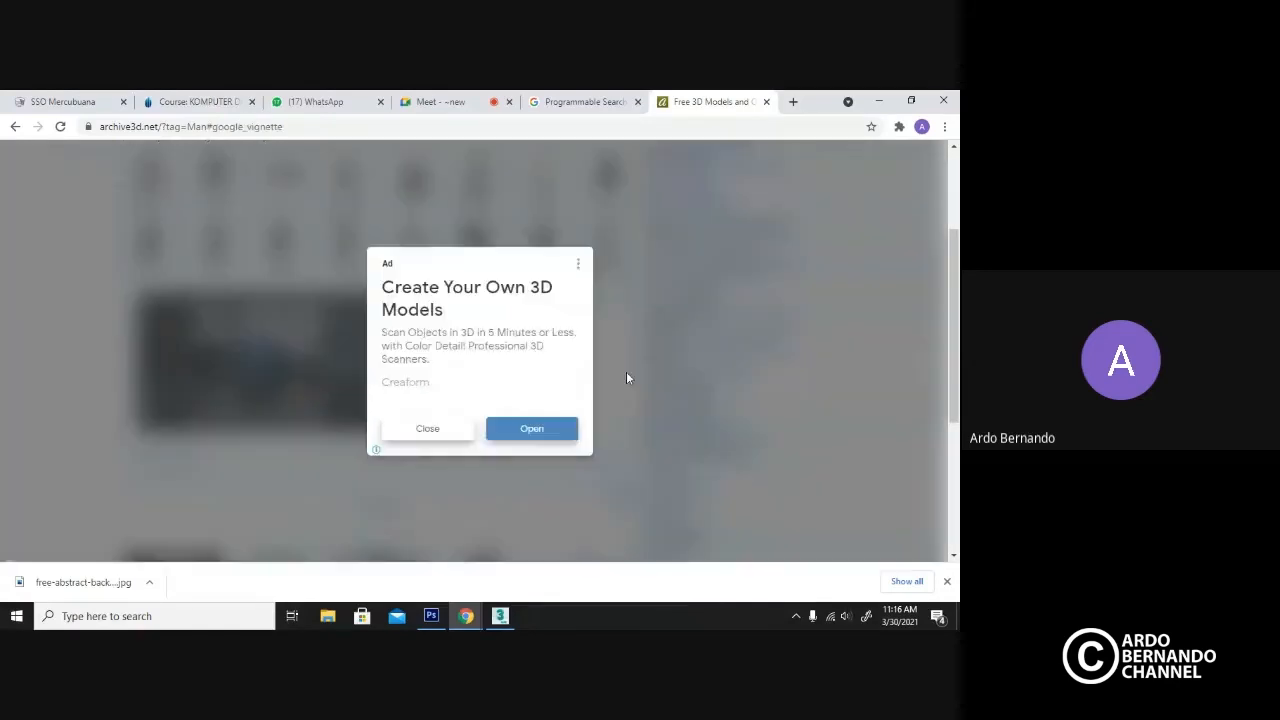
pyautogui.click(448, 436)
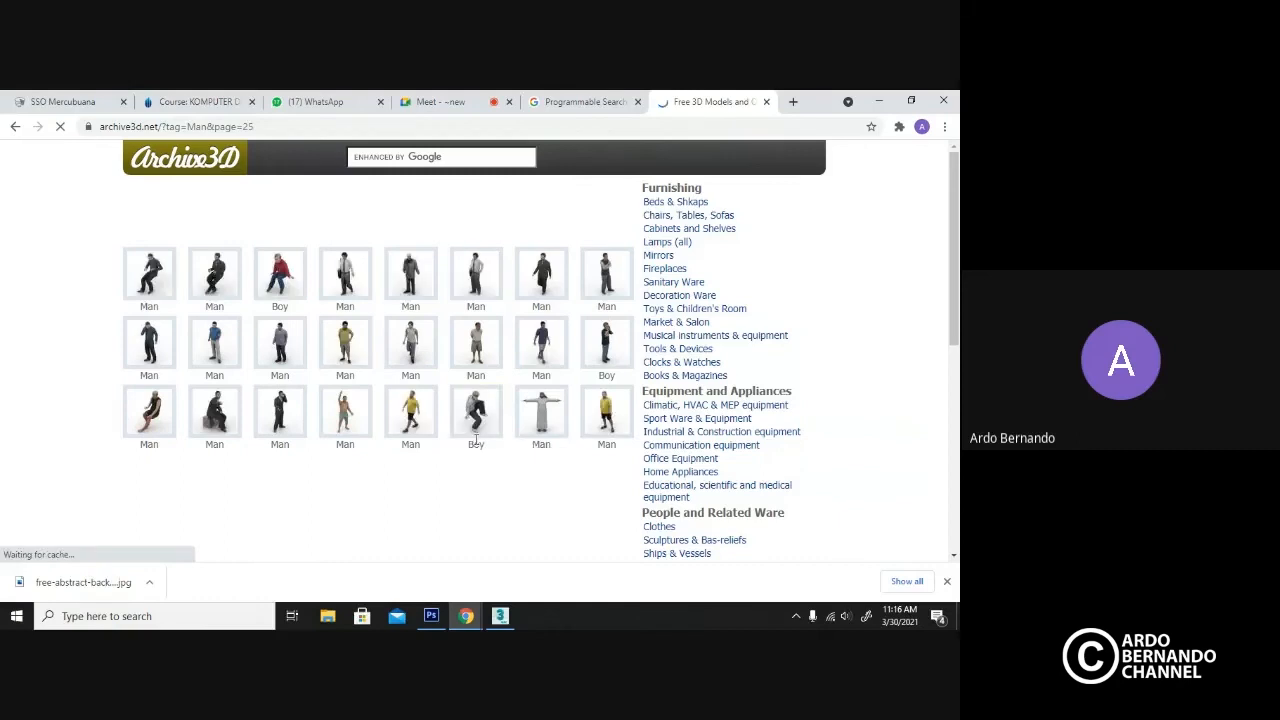
# Open the Man N070814 walking businessman model and download it, accepting the site's terms.
pyautogui.click(541, 287)
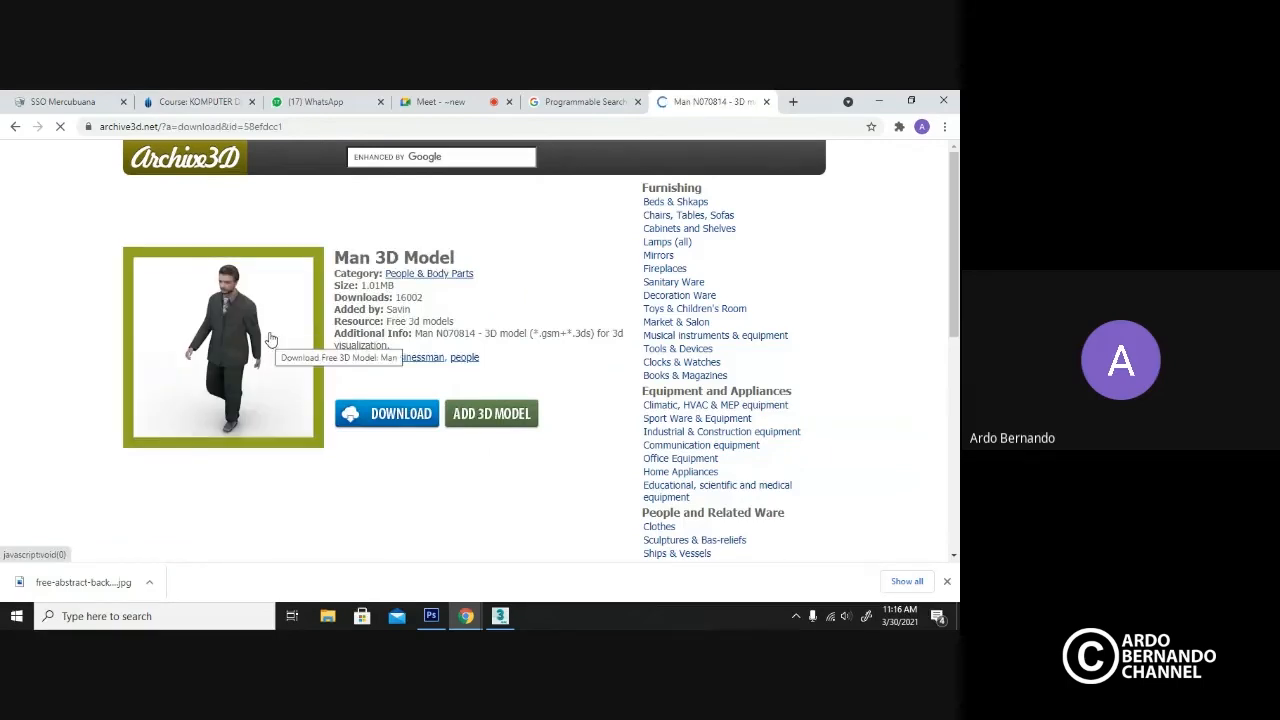
pyautogui.click(399, 416)
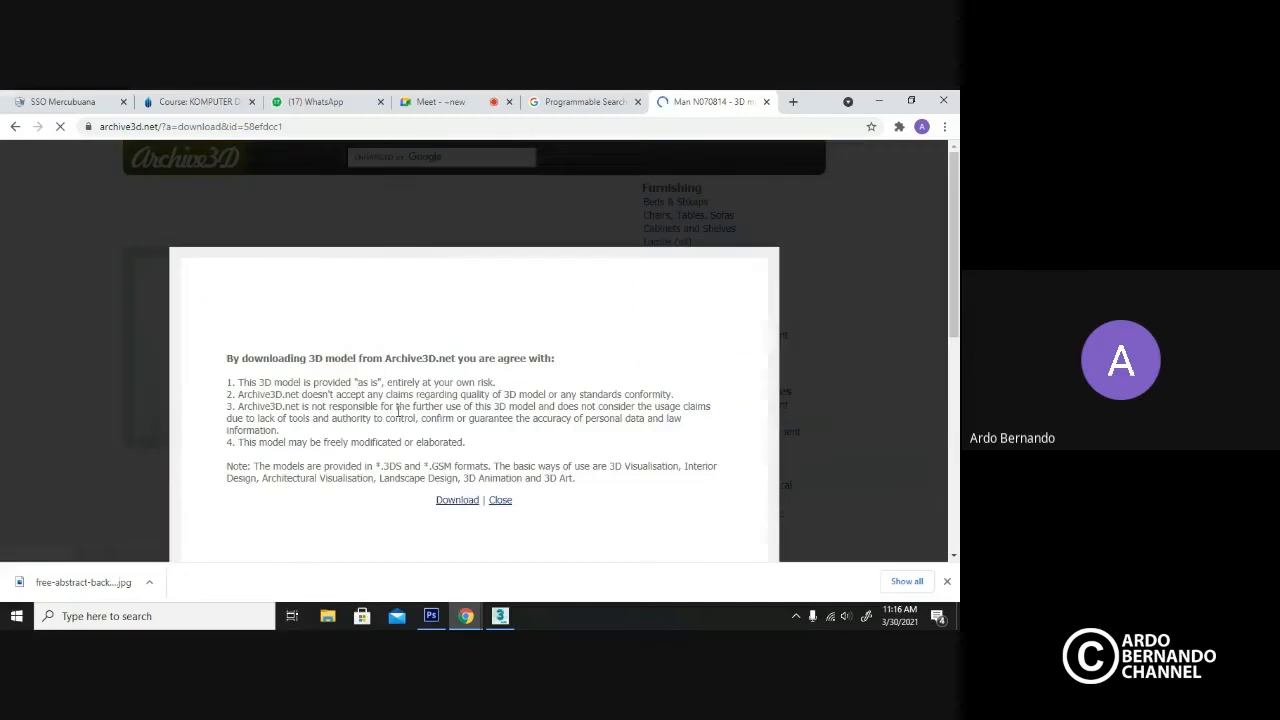
pyautogui.click(457, 501)
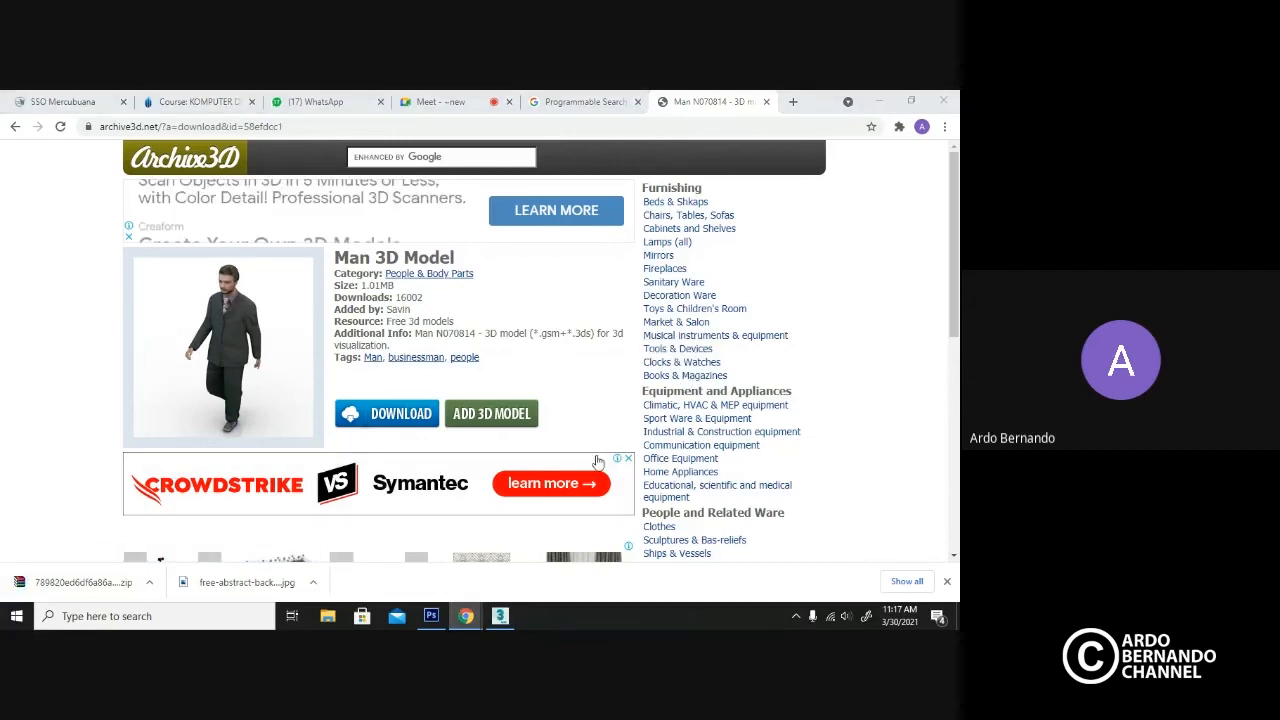
# Switch to 3ds Max, cancel the running render, close the render and Material Editor windows, and deselect everything.
pyautogui.hotkey('alt', 'Tab')
pyautogui.moveTo(575, 106); pyautogui.dragTo(557, 97)
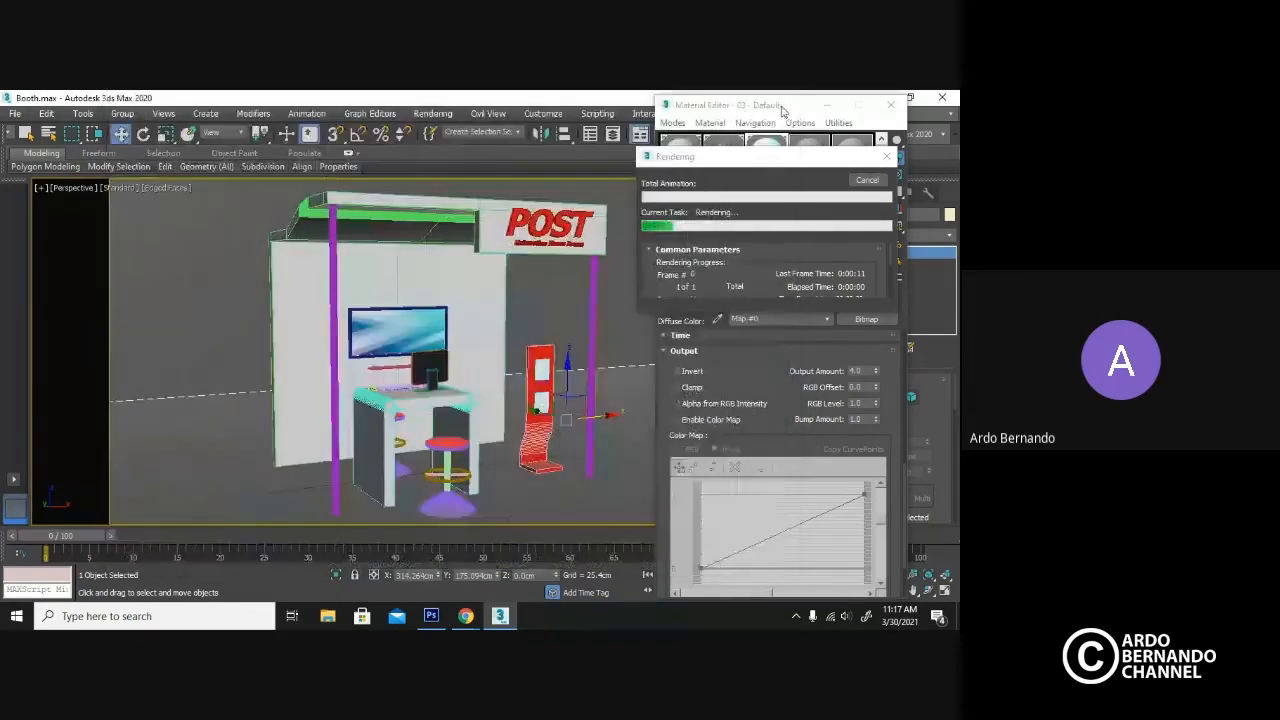
pyautogui.click(773, 100)
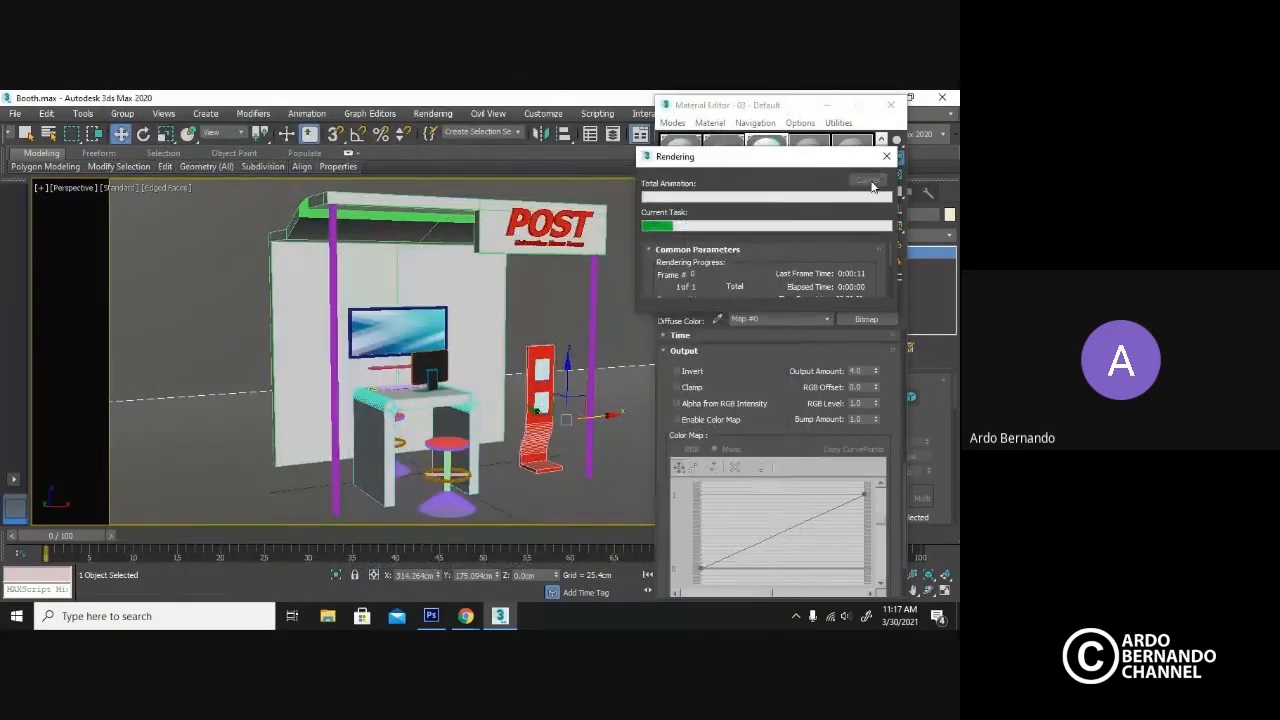
pyautogui.click(890, 104)
pyautogui.keyDown('alt'); pyautogui.moveTo(627, 284); pyautogui.dragTo(550, 312, button='middle'); pyautogui.keyUp('alt')
pyautogui.scroll(-8, 640, 300)
pyautogui.click(580, 372)
pyautogui.keyDown('alt'); pyautogui.moveTo(580, 355); pyautogui.dragTo(598, 370, button='middle'); pyautogui.keyUp('alt')
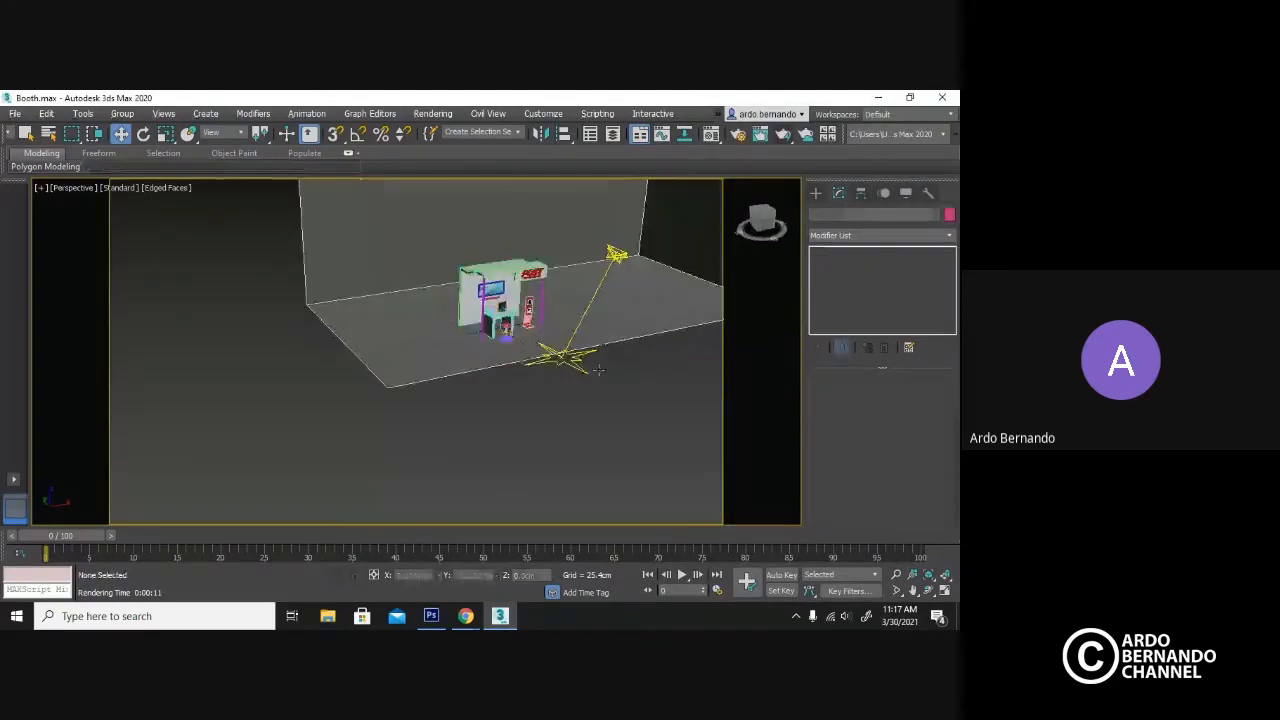
# Extract the downloaded model archive directly into the Downloads folder in File Explorer.
pyautogui.click(327, 616)
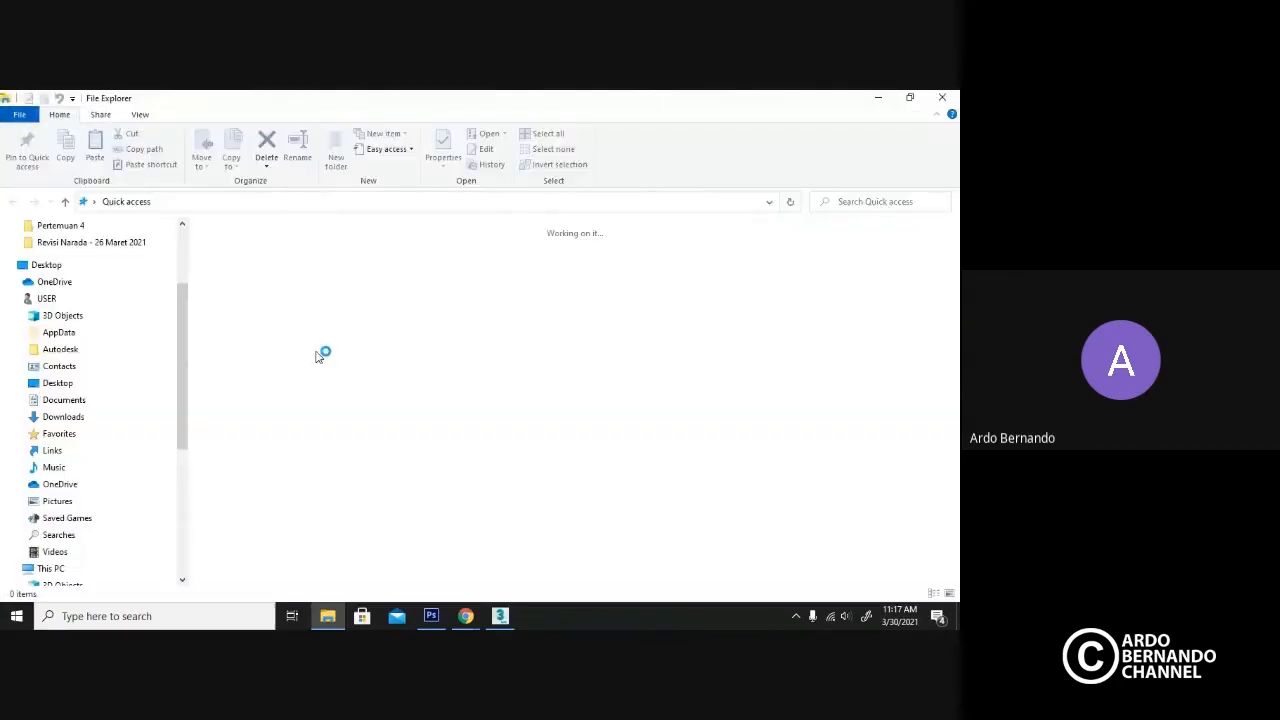
pyautogui.moveTo(184, 330); pyautogui.dragTo(183, 250)
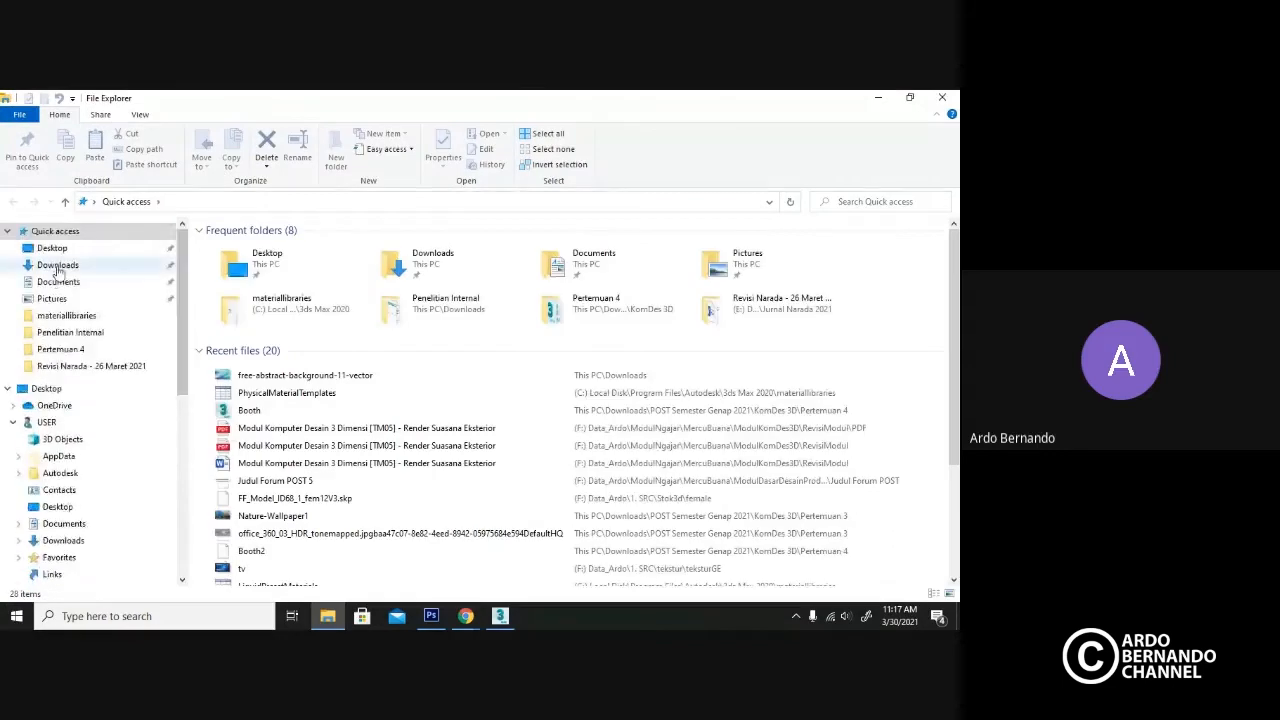
pyautogui.click(54, 267)
pyautogui.click(472, 268)
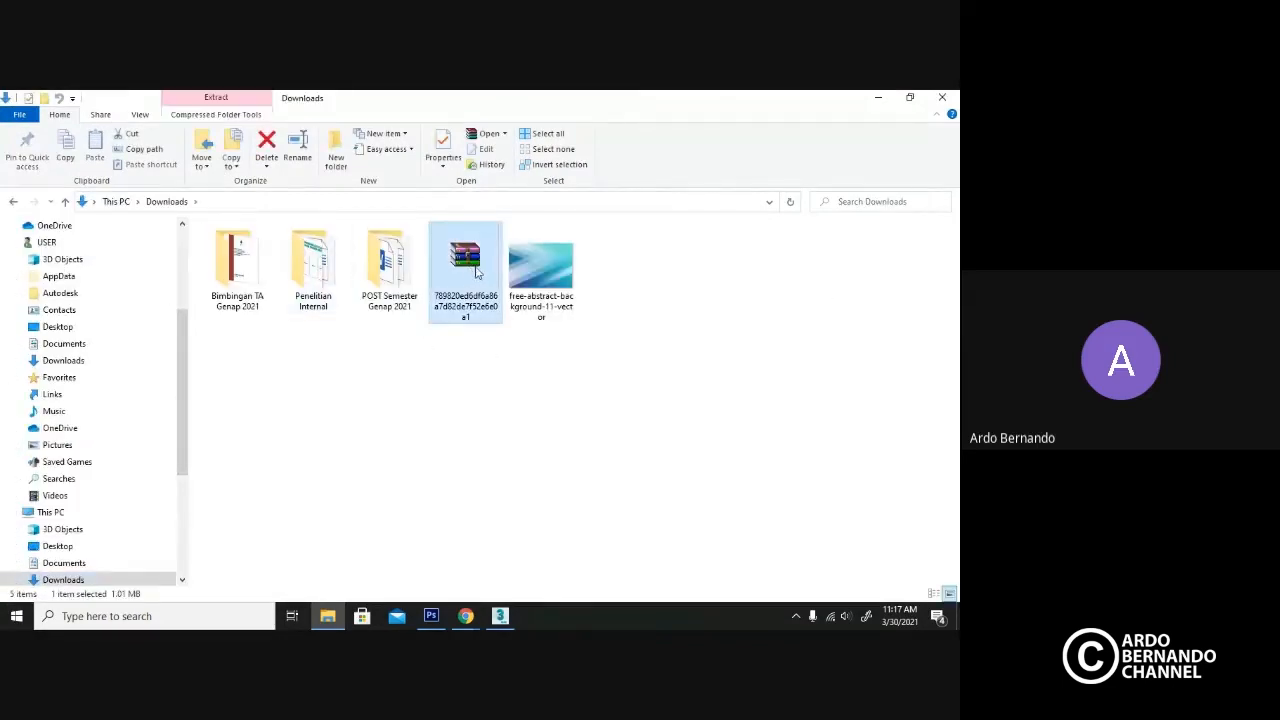
pyautogui.rightClick(476, 262)
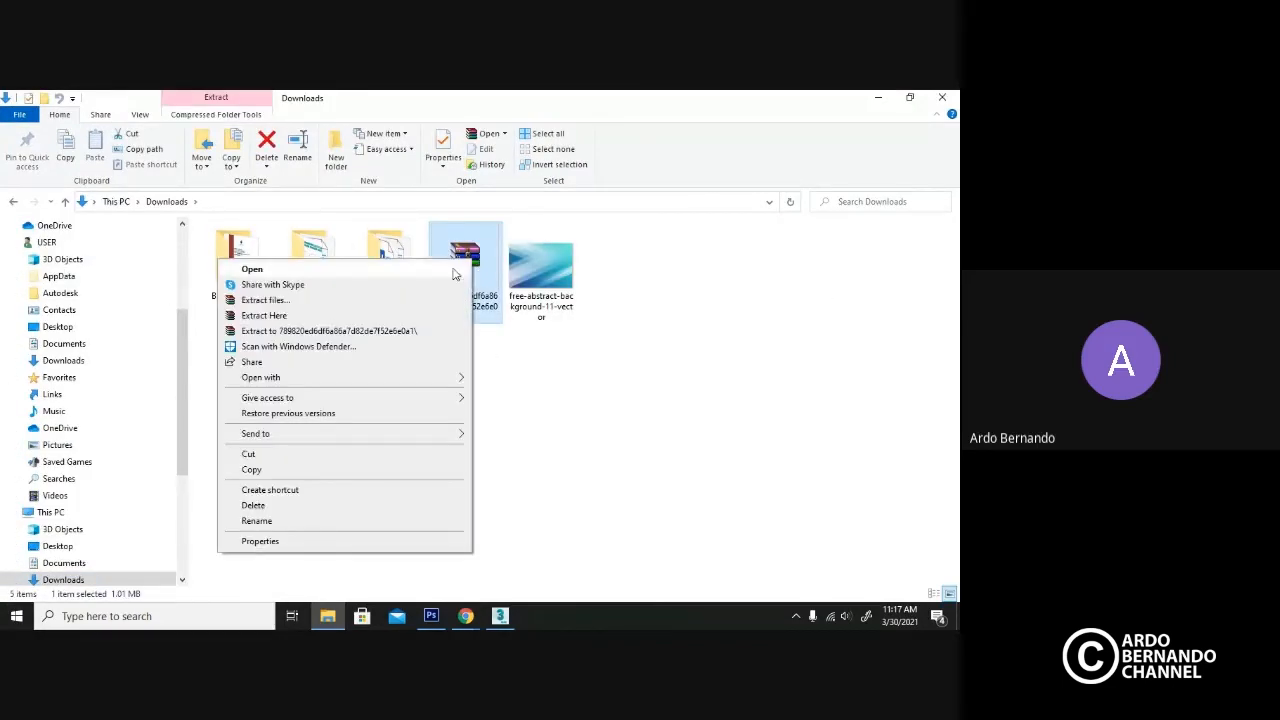
pyautogui.click(263, 316)
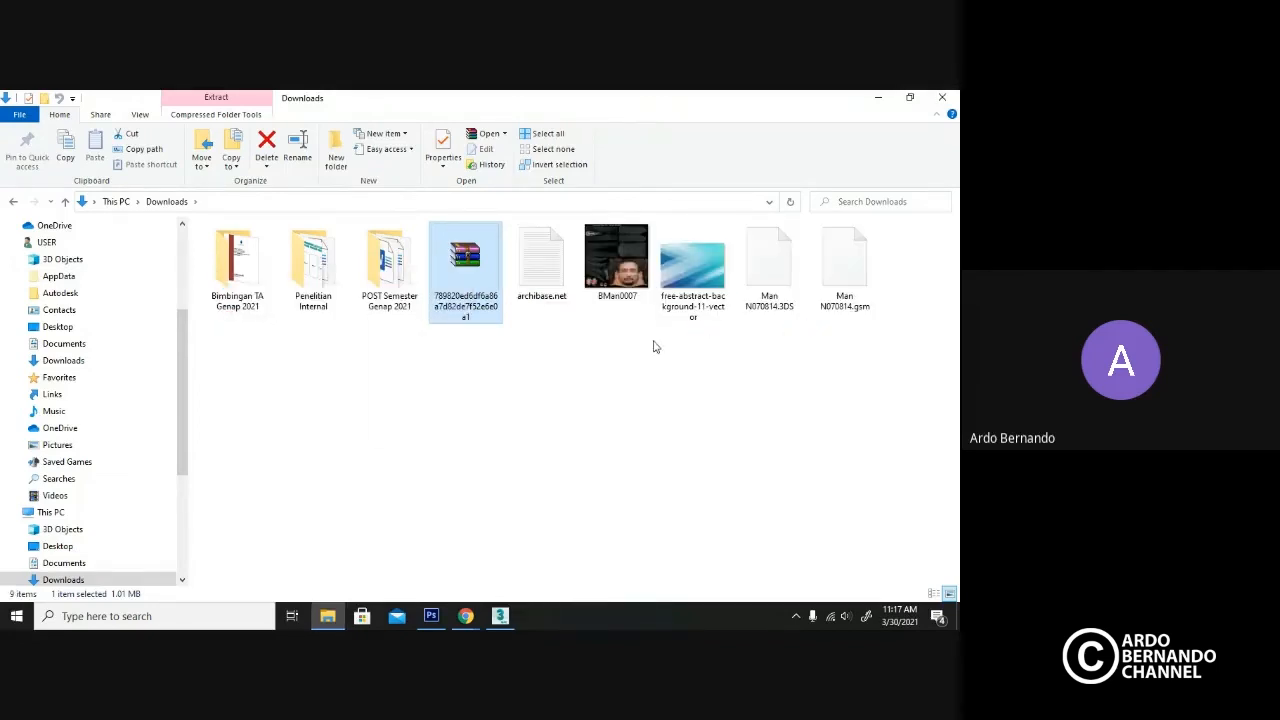
# Bring Man N070814.3DS from the Downloads folder into the booth scene and place it beside the red brochure stand.
pyautogui.click(770, 281)
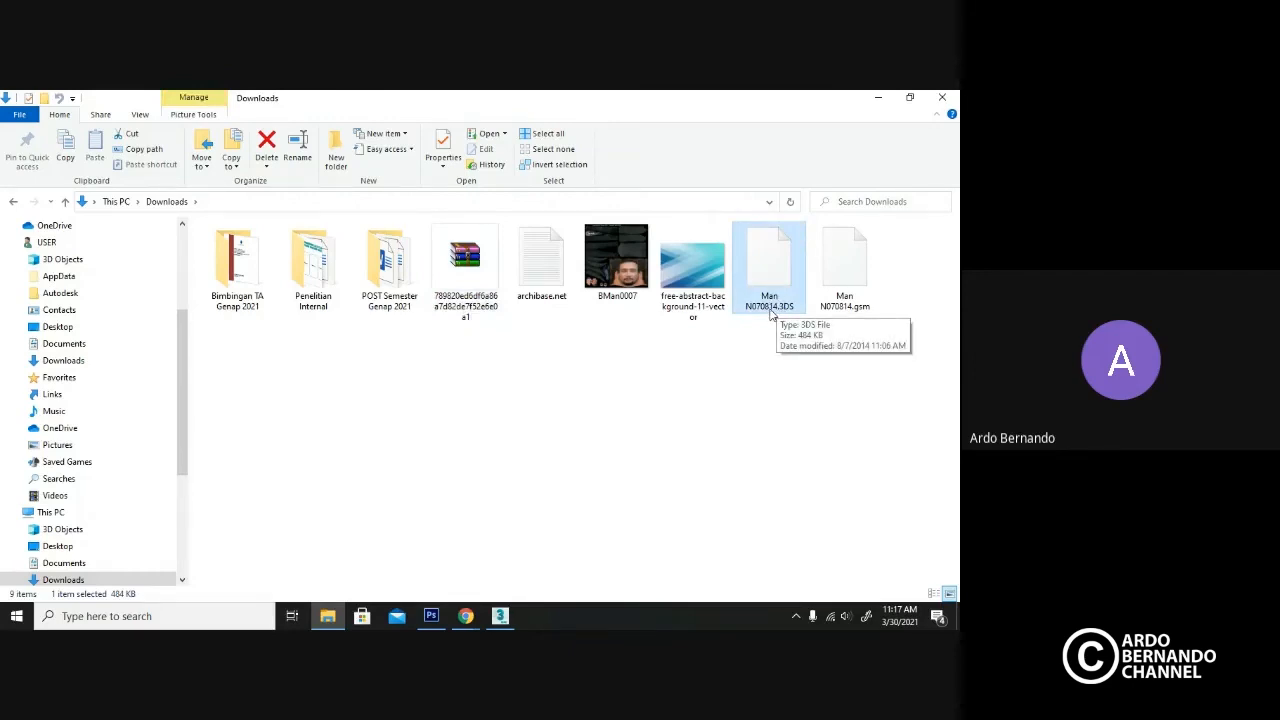
pyautogui.moveTo(466, 612)
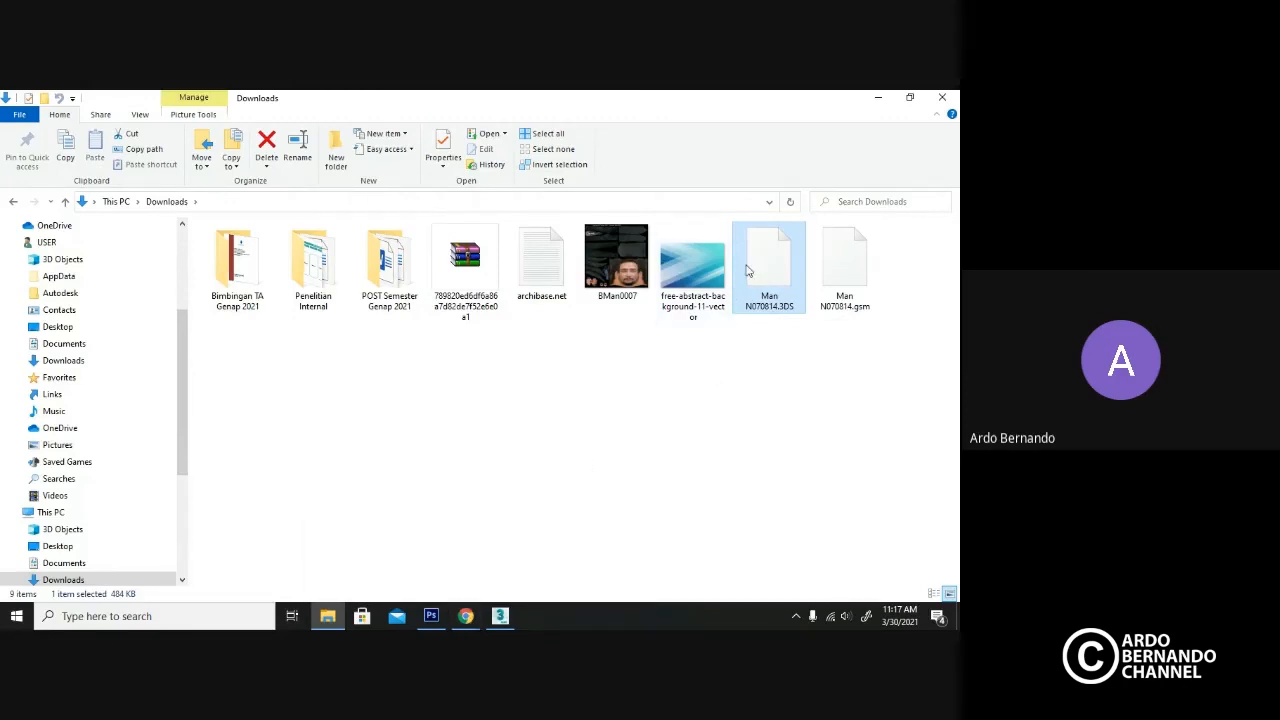
pyautogui.click(777, 354)
pyautogui.click(772, 275)
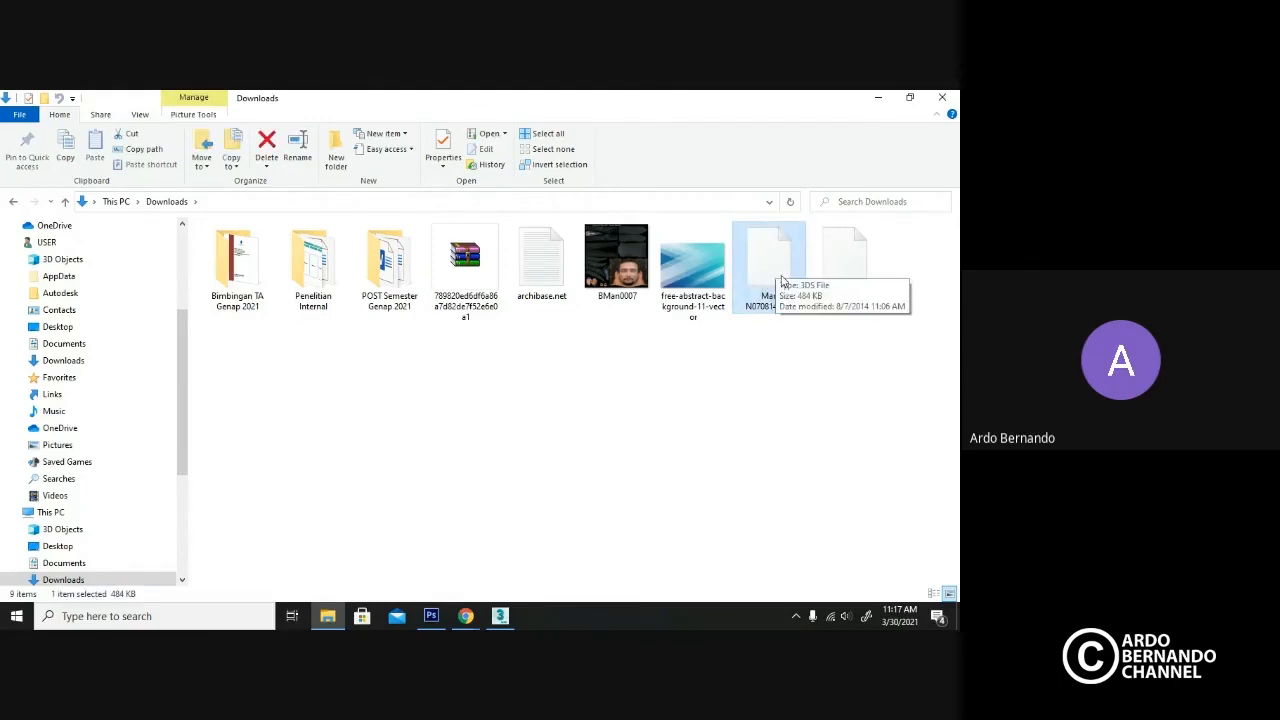
pyautogui.moveTo(777, 272); pyautogui.dragTo(545, 464)
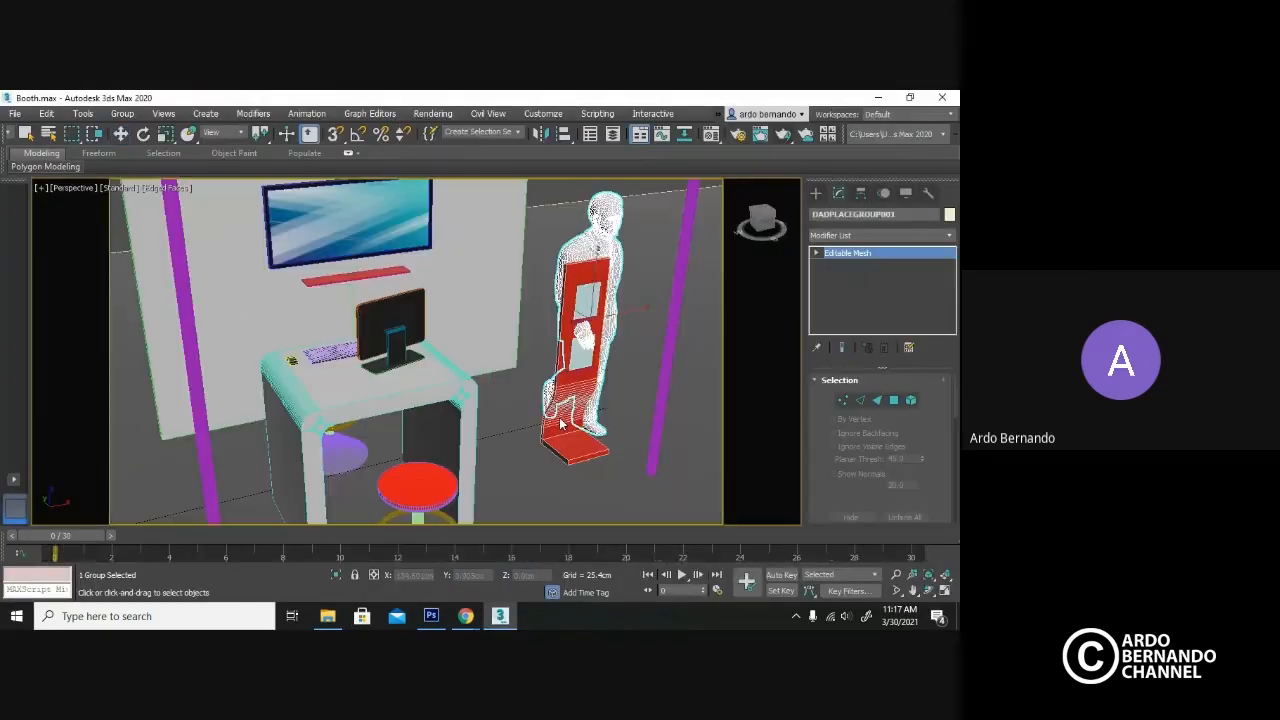
pyautogui.moveTo(560, 450); pyautogui.dragTo(624, 499)
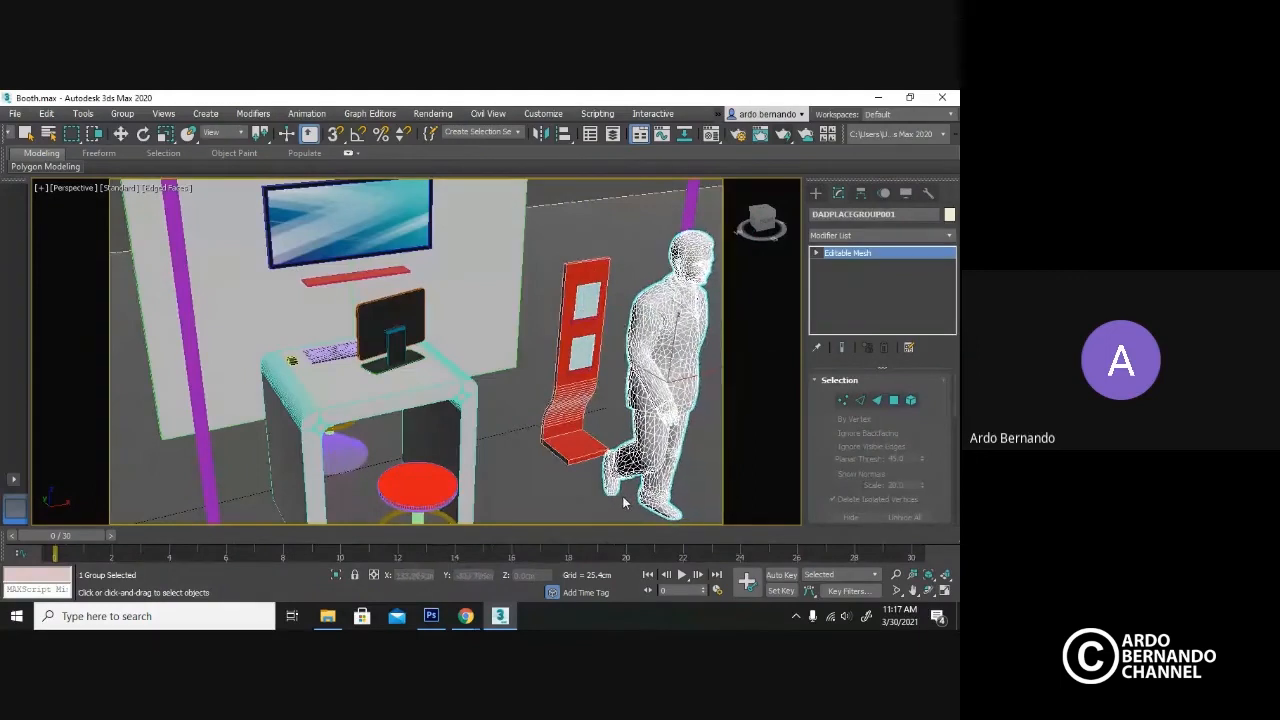
pyautogui.click(625, 500)
pyautogui.press('w')
# Inspect the placed man model up close and compare it with its preview on the Archive 3D page.
pyautogui.keyDown('alt'); pyautogui.moveTo(624, 494); pyautogui.dragTo(448, 376, button='middle'); pyautogui.keyUp('alt')
pyautogui.scroll(-5, 495, 418)
pyautogui.click(537, 477)
pyautogui.scroll(8, 500, 420)
pyautogui.click(476, 617)
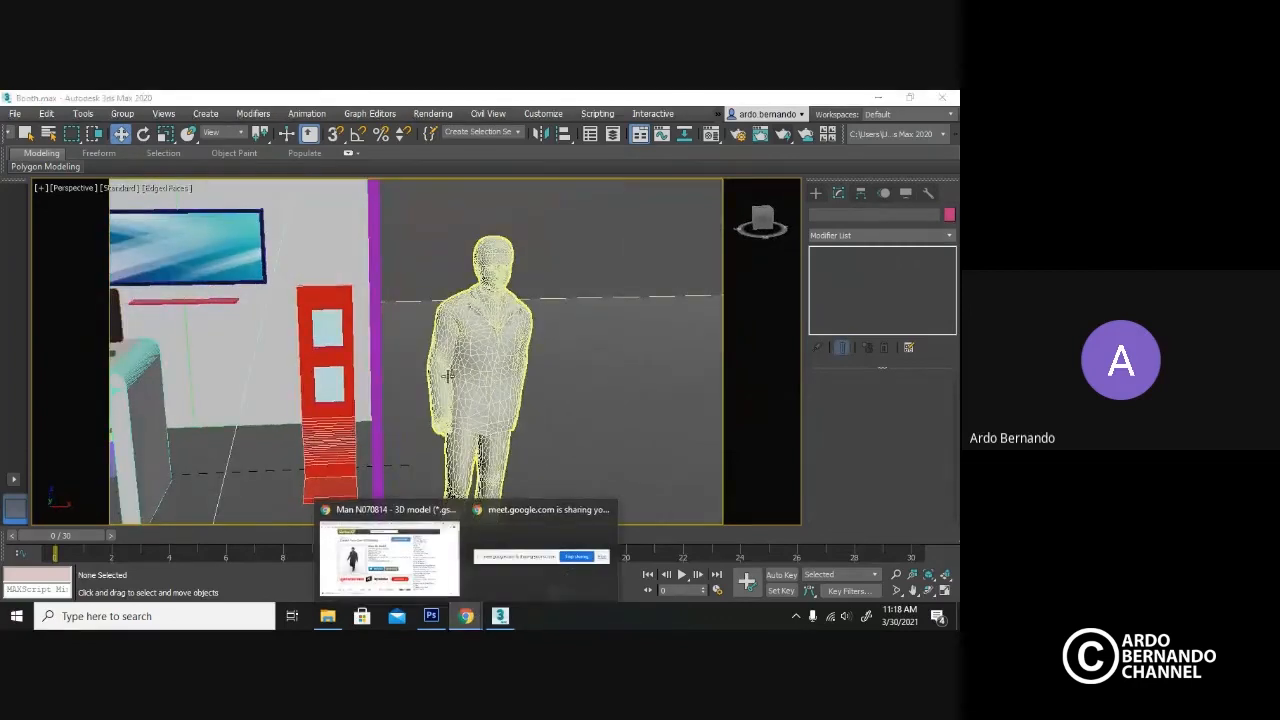
pyautogui.click(388, 555)
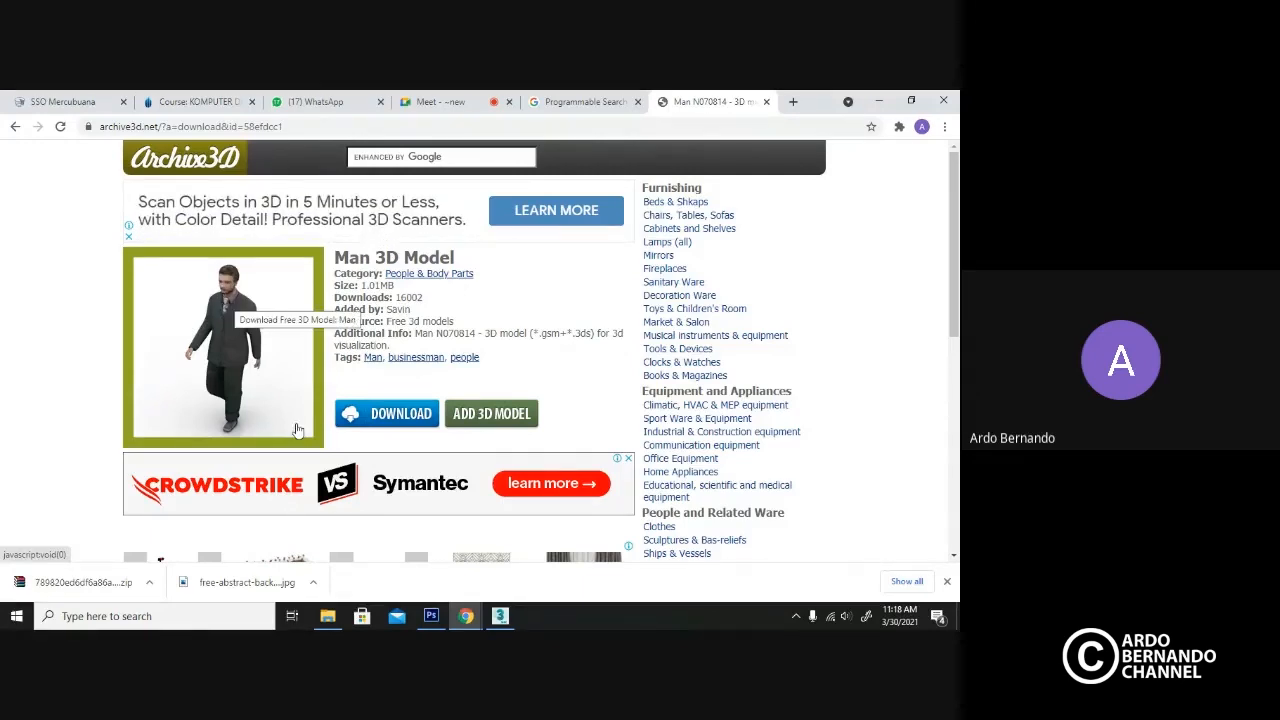
pyautogui.click(505, 620)
# Turn off edged faces in the Perspective view to examine the man model with plain shading.
pyautogui.keyDown('alt'); pyautogui.moveTo(508, 318); pyautogui.dragTo(550, 291, button='middle'); pyautogui.keyUp('alt')
pyautogui.moveTo(579, 384); pyautogui.dragTo(594, 350, button='middle')
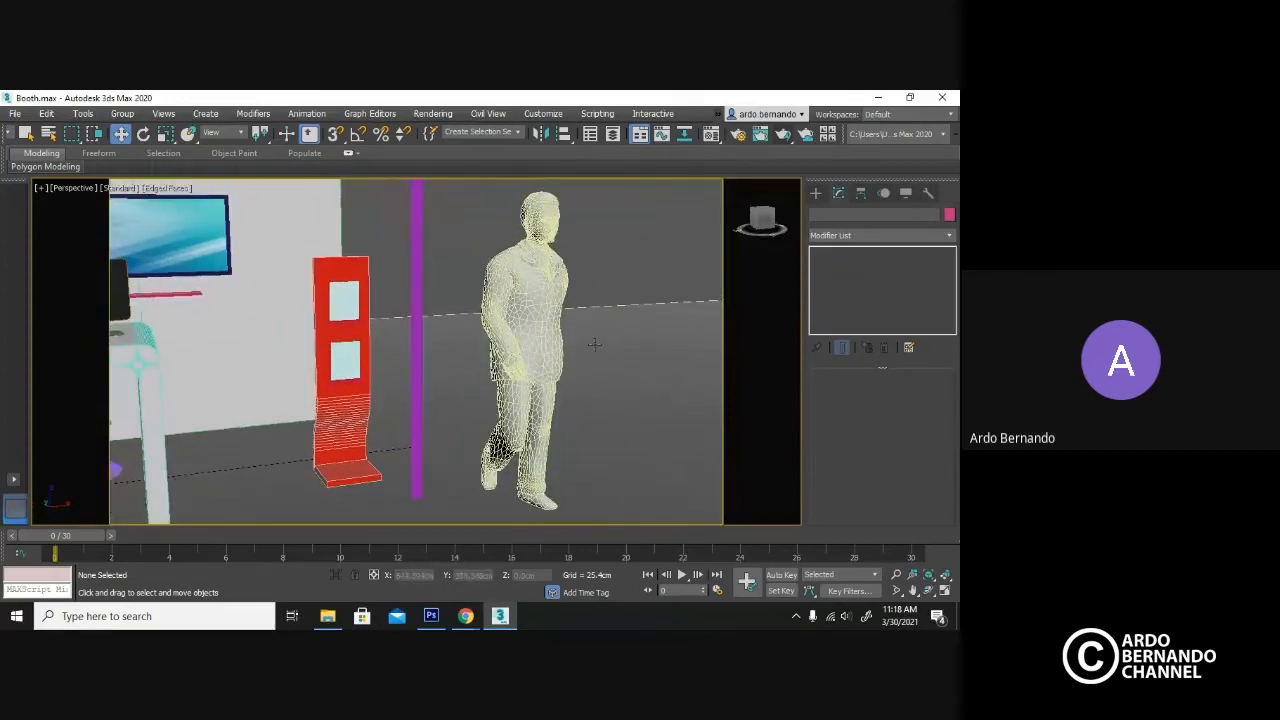
pyautogui.press('F4')
pyautogui.keyDown('alt'); pyautogui.moveTo(615, 332); pyautogui.dragTo(642, 351, button='middle'); pyautogui.keyUp('alt')
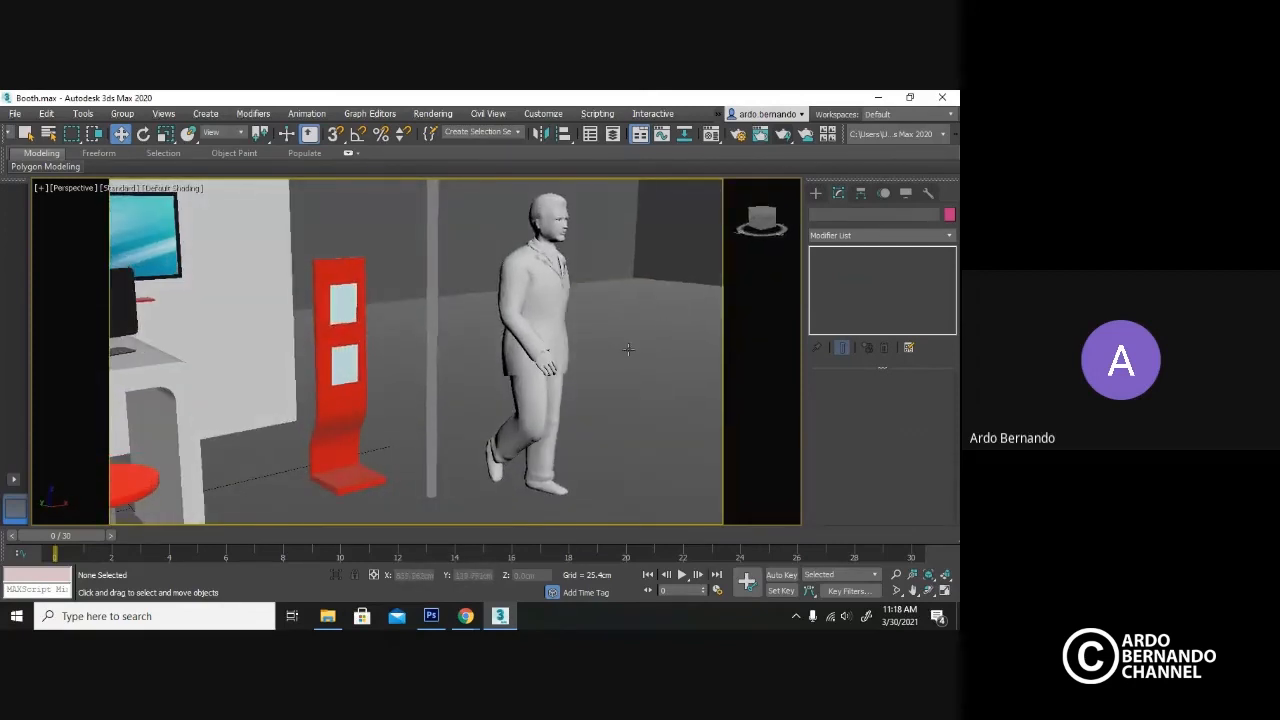
# Select the man model and move it across the floor, clear of the booth's side post.
pyautogui.keyDown('alt'); pyautogui.moveTo(609, 337); pyautogui.dragTo(533, 358, button='middle'); pyautogui.keyUp('alt')
pyautogui.click(514, 360)
pyautogui.moveTo(501, 498); pyautogui.dragTo(610, 489)
pyautogui.keyDown('alt'); pyautogui.moveTo(610, 489); pyautogui.dragTo(584, 468, button='middle'); pyautogui.keyUp('alt')
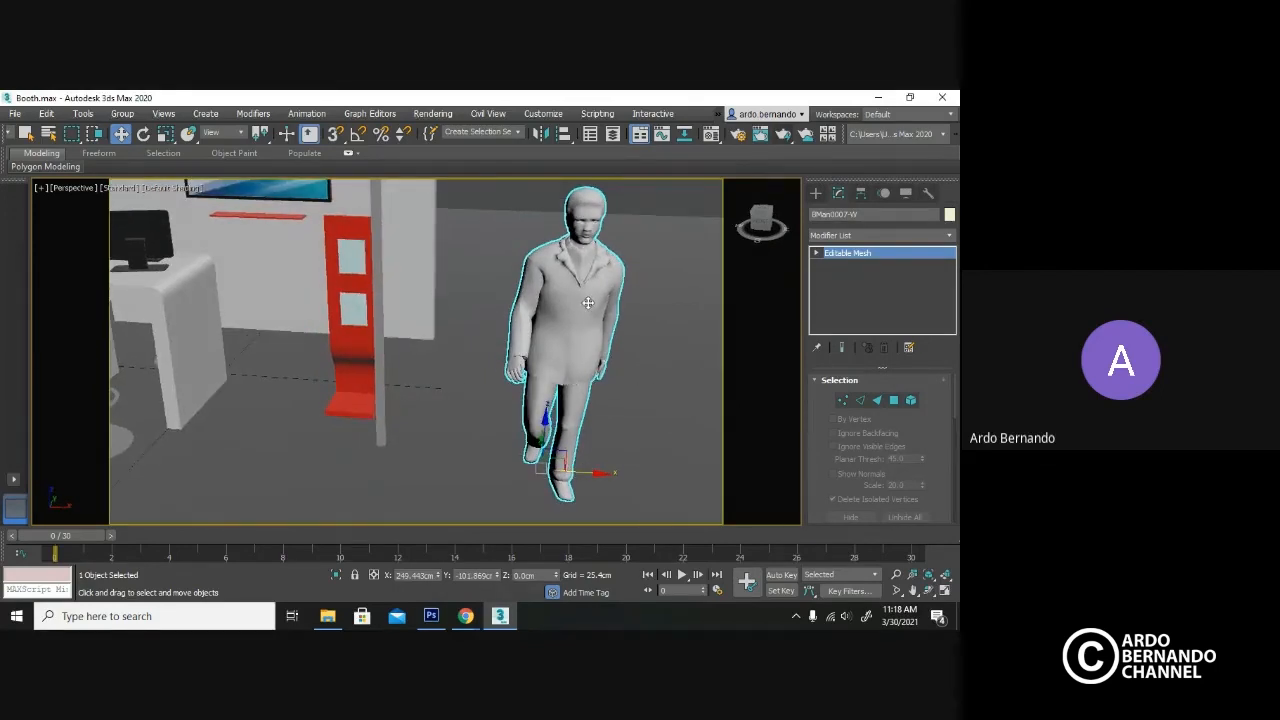
# Check the man model from another angle against its preview on the Archive 3D page.
pyautogui.keyDown('alt'); pyautogui.moveTo(581, 340); pyautogui.dragTo(609, 320, button='middle'); pyautogui.keyUp('alt')
pyautogui.click(473, 618)
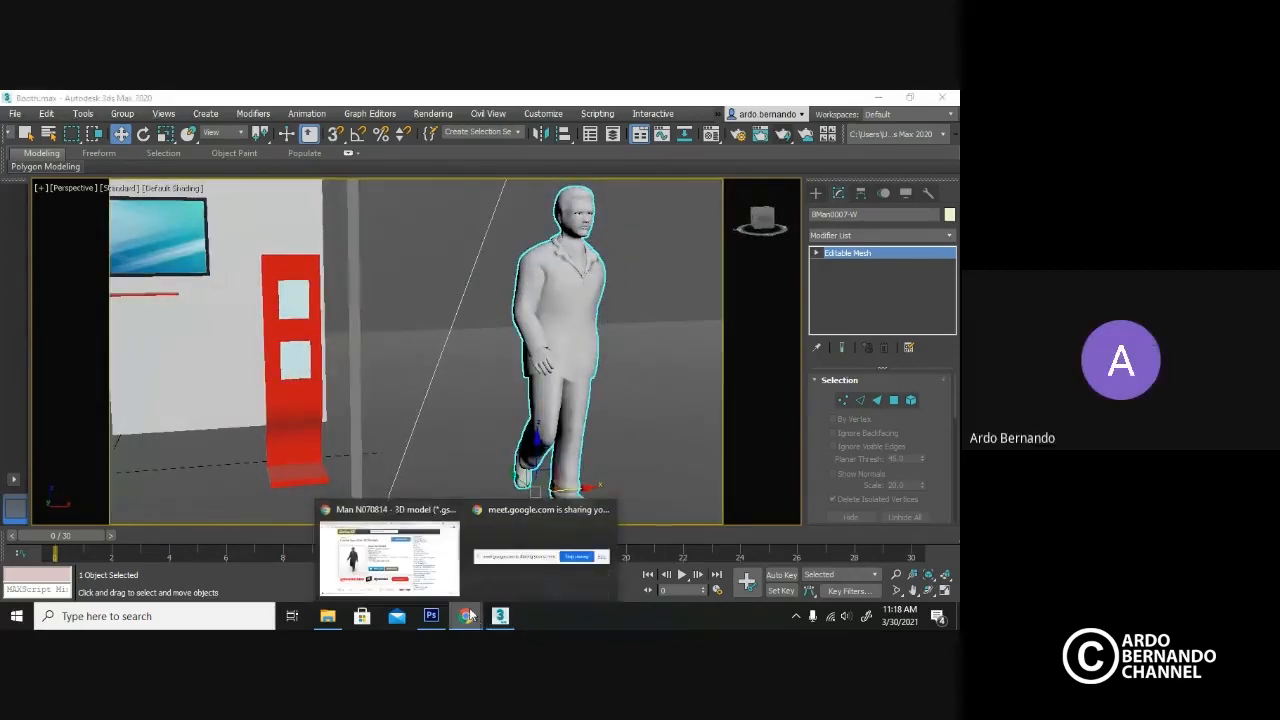
pyautogui.moveTo(421, 570)
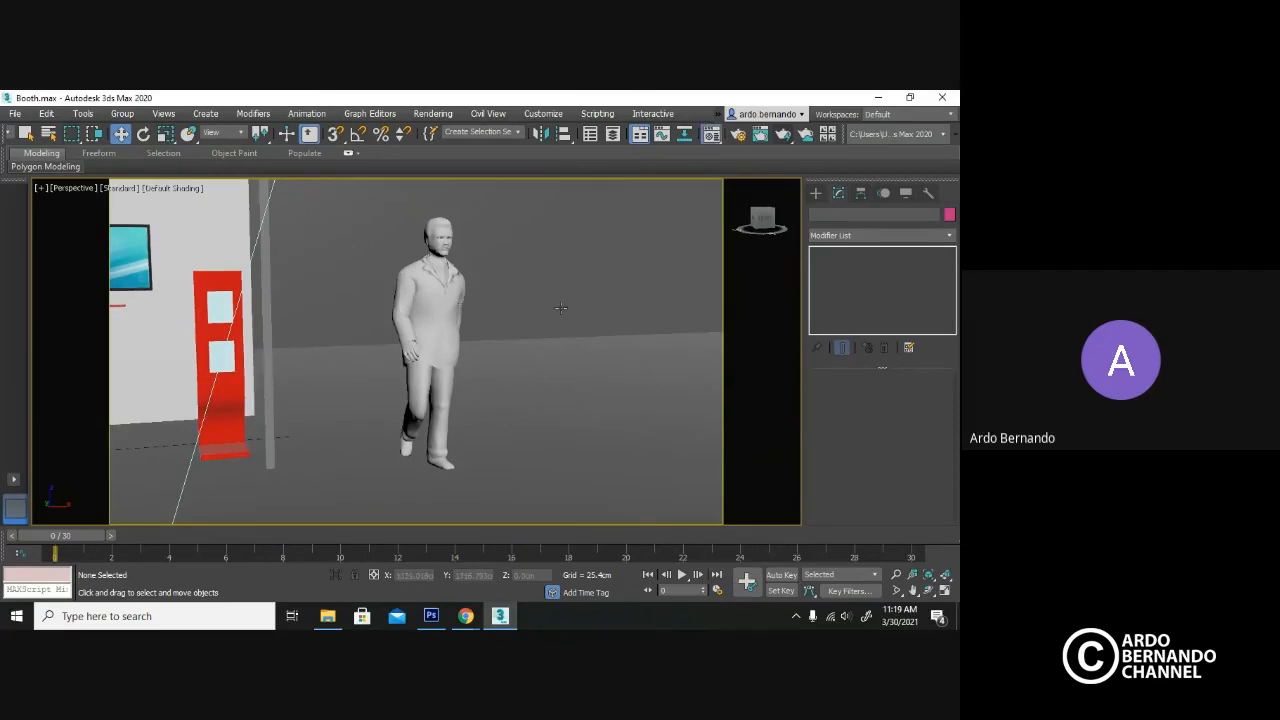
# Pick the man's BMan0007 material into an empty Material Editor slot and show its texture in the viewport.
pyautogui.press('m')
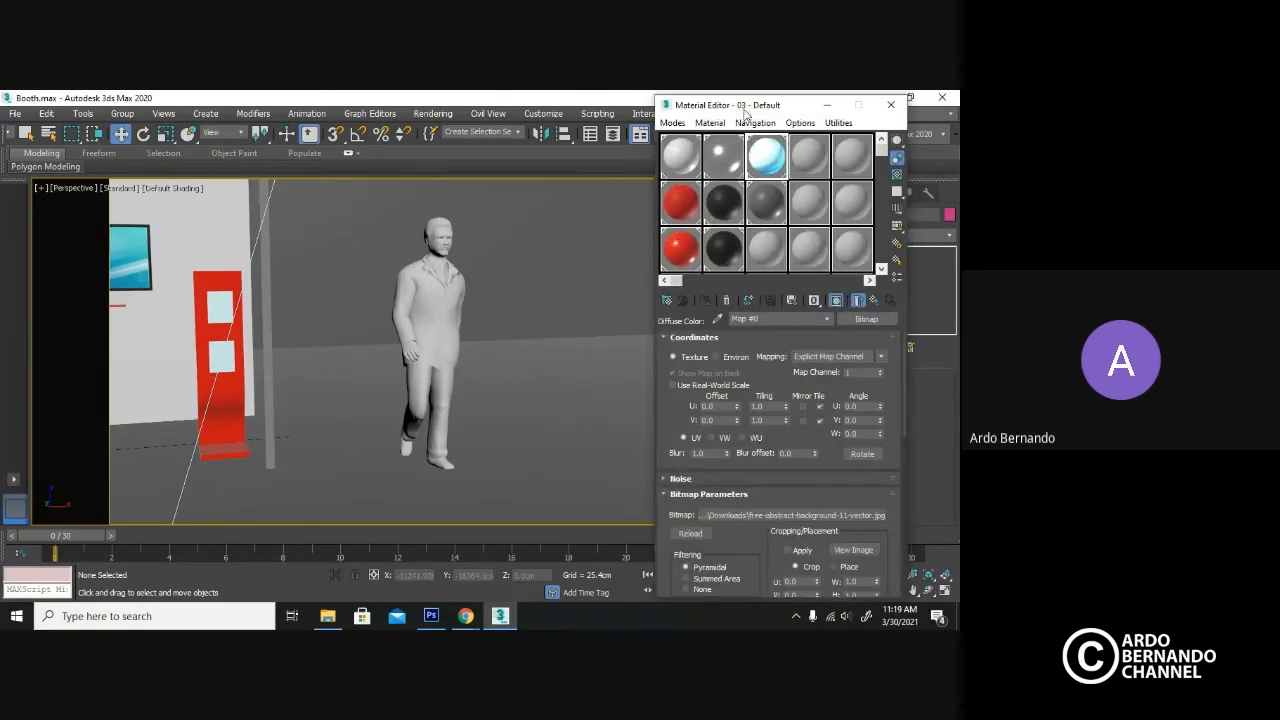
pyautogui.moveTo(745, 110); pyautogui.dragTo(737, 110)
pyautogui.click(764, 260)
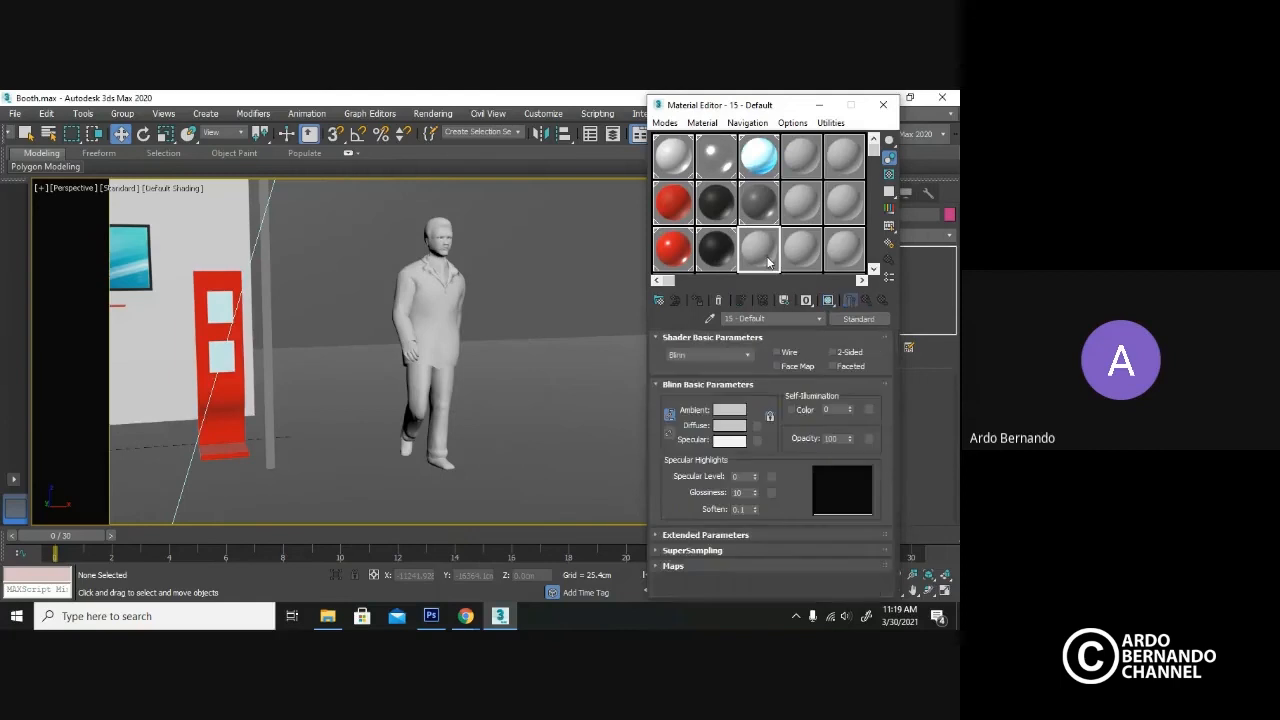
pyautogui.click(709, 318)
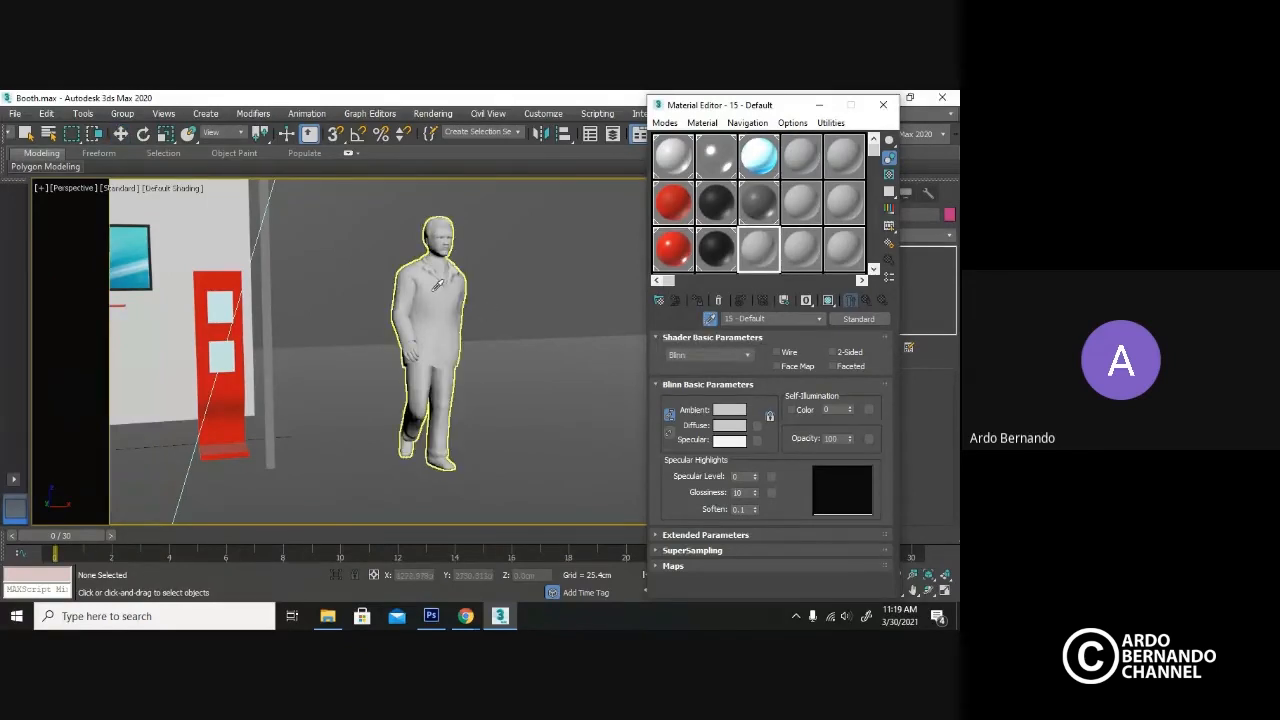
pyautogui.click(435, 289)
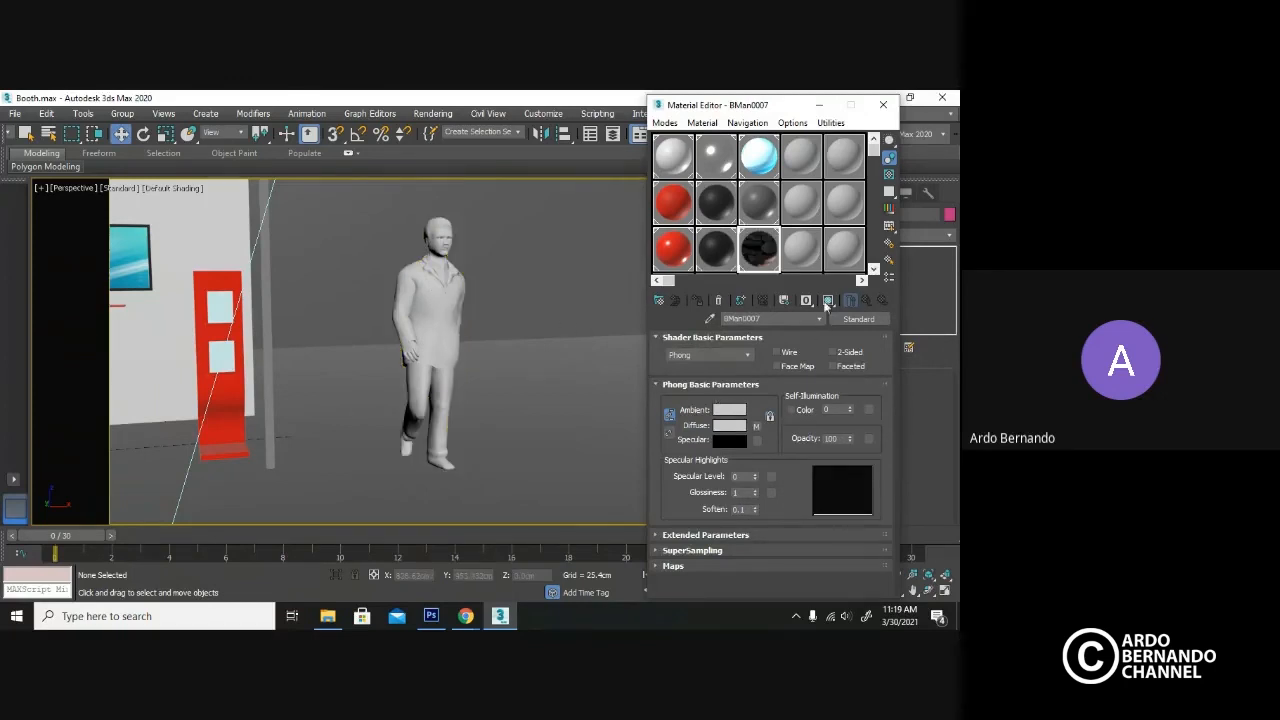
pyautogui.click(828, 301)
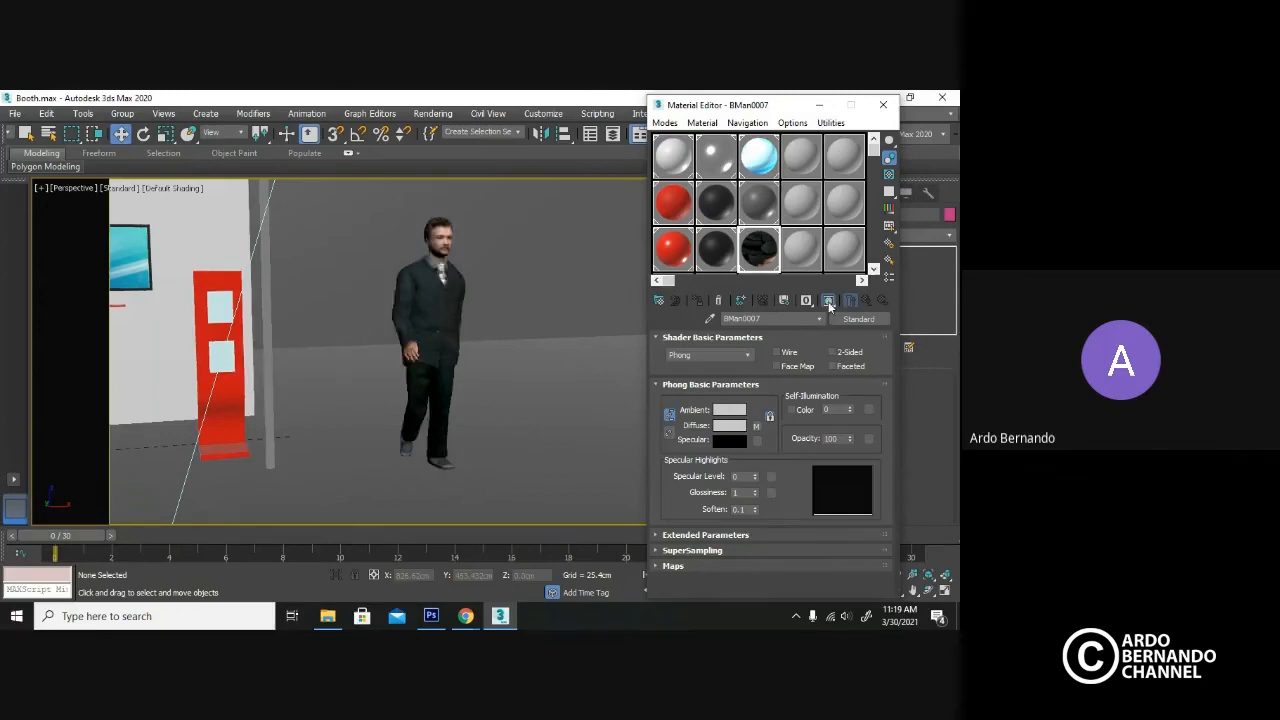
pyautogui.click(829, 303)
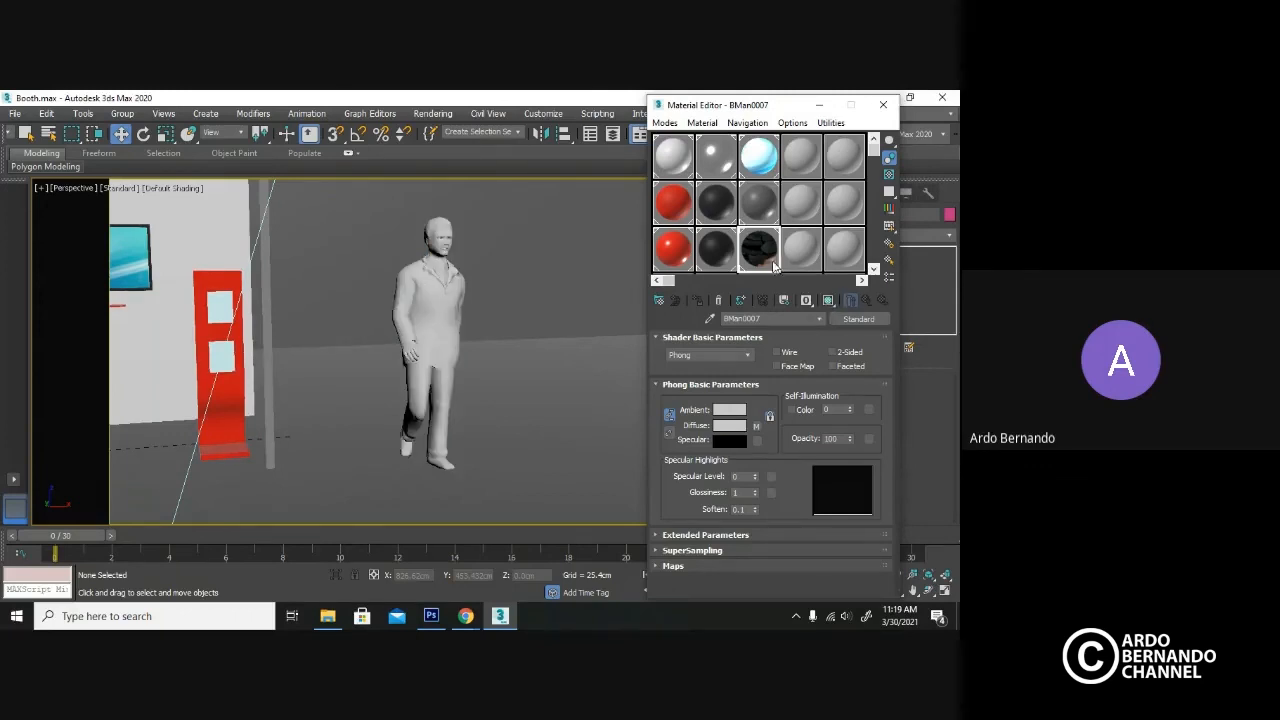
pyautogui.click(829, 302)
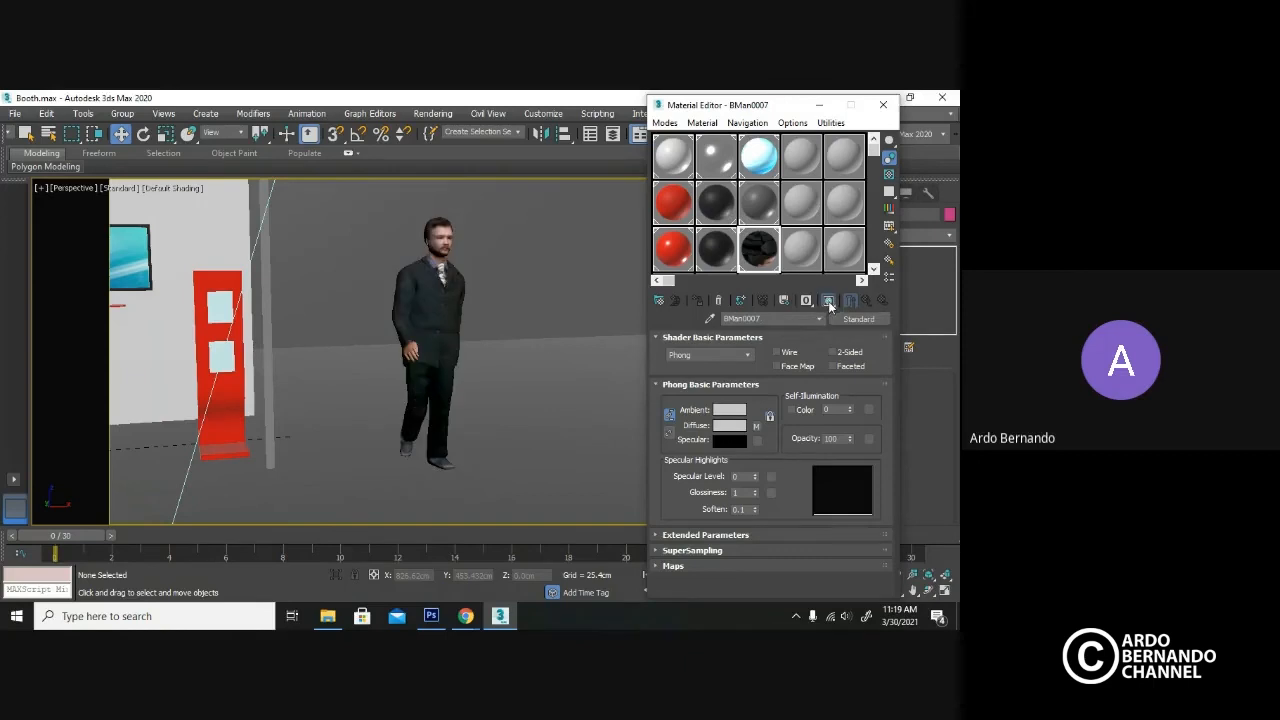
# Rotate the man model about its vertical axis to about -35° and close the Material Editor.
pyautogui.keyDown('alt'); pyautogui.moveTo(484, 331); pyautogui.dragTo(486, 399, button='middle'); pyautogui.keyUp('alt')
pyautogui.click(334, 337)
pyautogui.click(334, 337)
pyautogui.press('e')
pyautogui.moveTo(491, 429); pyautogui.dragTo(455, 425)
pyautogui.click(883, 105)
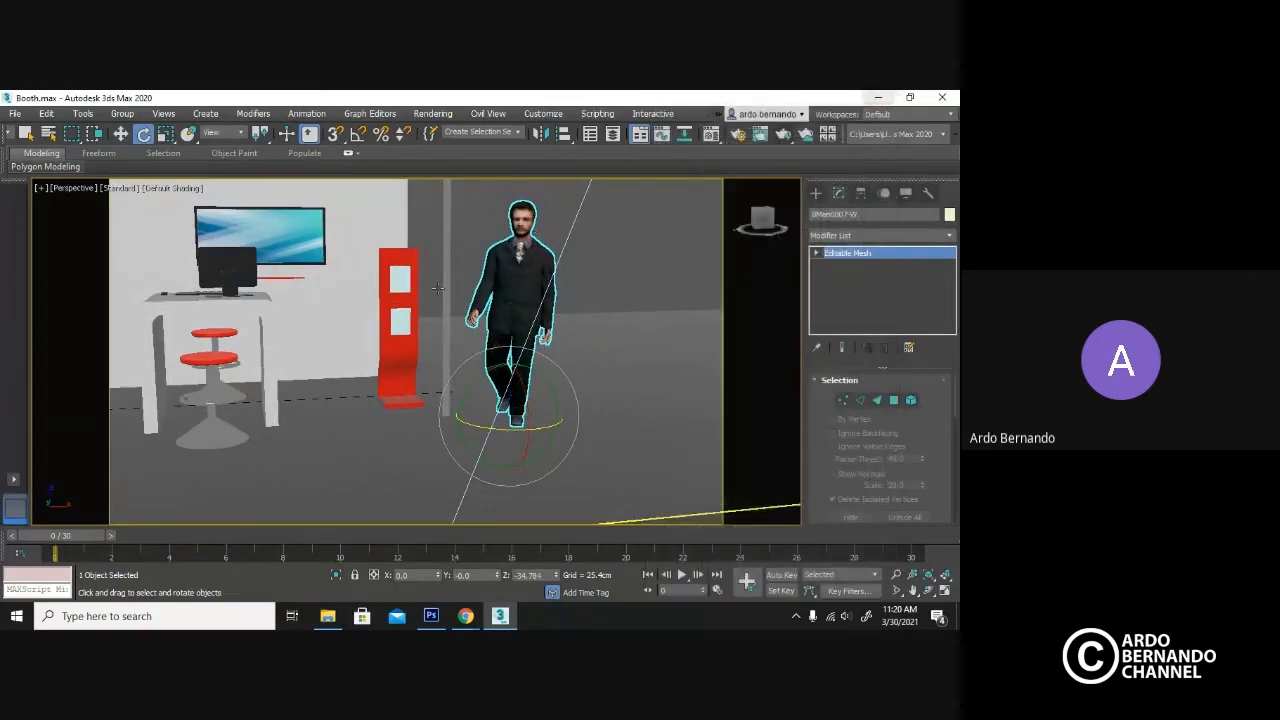
# Frame the whole booth with the man beside it in the Perspective view and run a test render.
pyautogui.scroll(-3, 480, 376)
pyautogui.click(480, 376)
pyautogui.keyDown('alt'); pyautogui.moveTo(480, 376); pyautogui.dragTo(500, 368, button='middle'); pyautogui.keyUp('alt')
pyautogui.scroll(3, 443, 319)
pyautogui.keyDown('alt'); pyautogui.moveTo(443, 319); pyautogui.dragTo(466, 380, button='middle'); pyautogui.keyUp('alt')
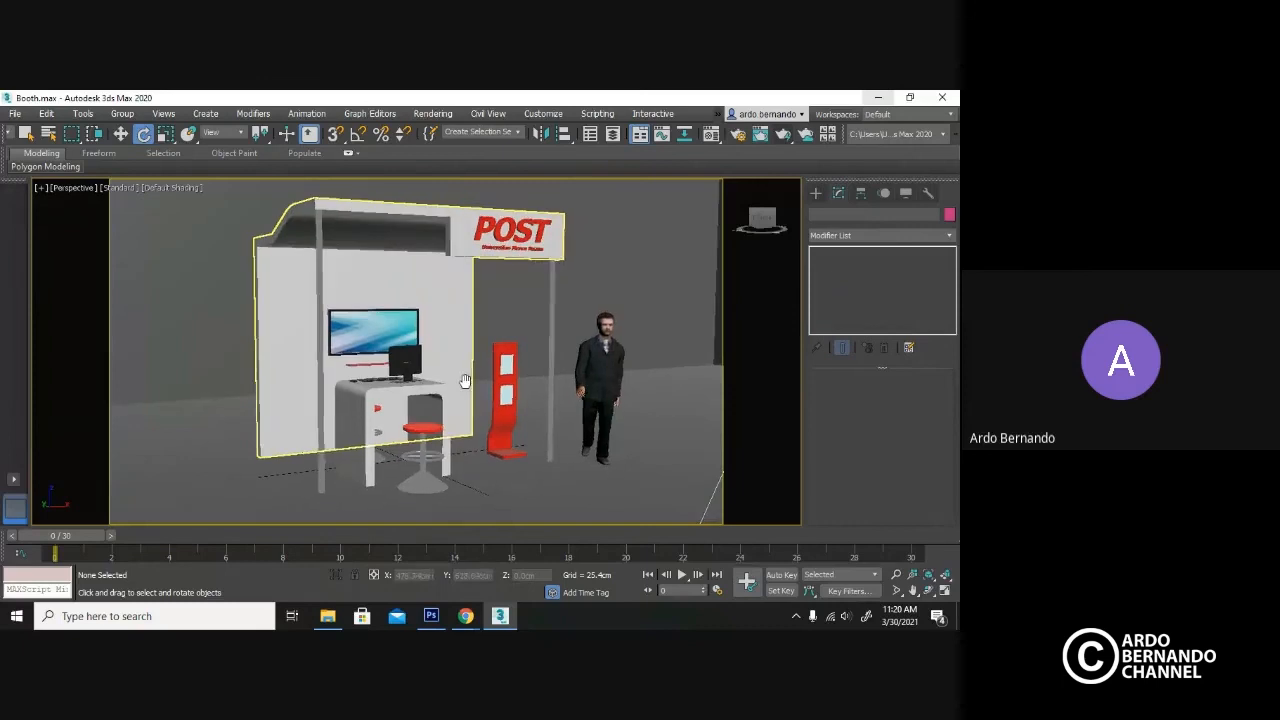
pyautogui.click(897, 575)
pyautogui.scroll(4, 517, 423)
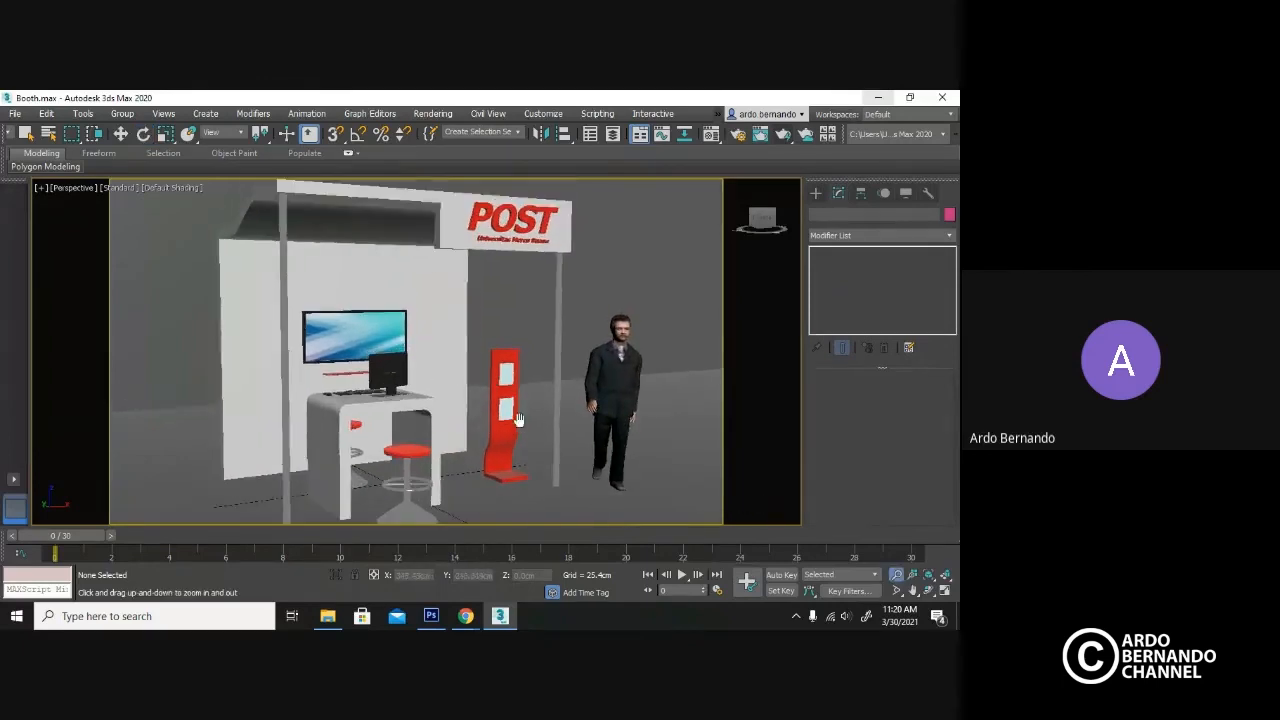
pyautogui.scroll(-2, 517, 423)
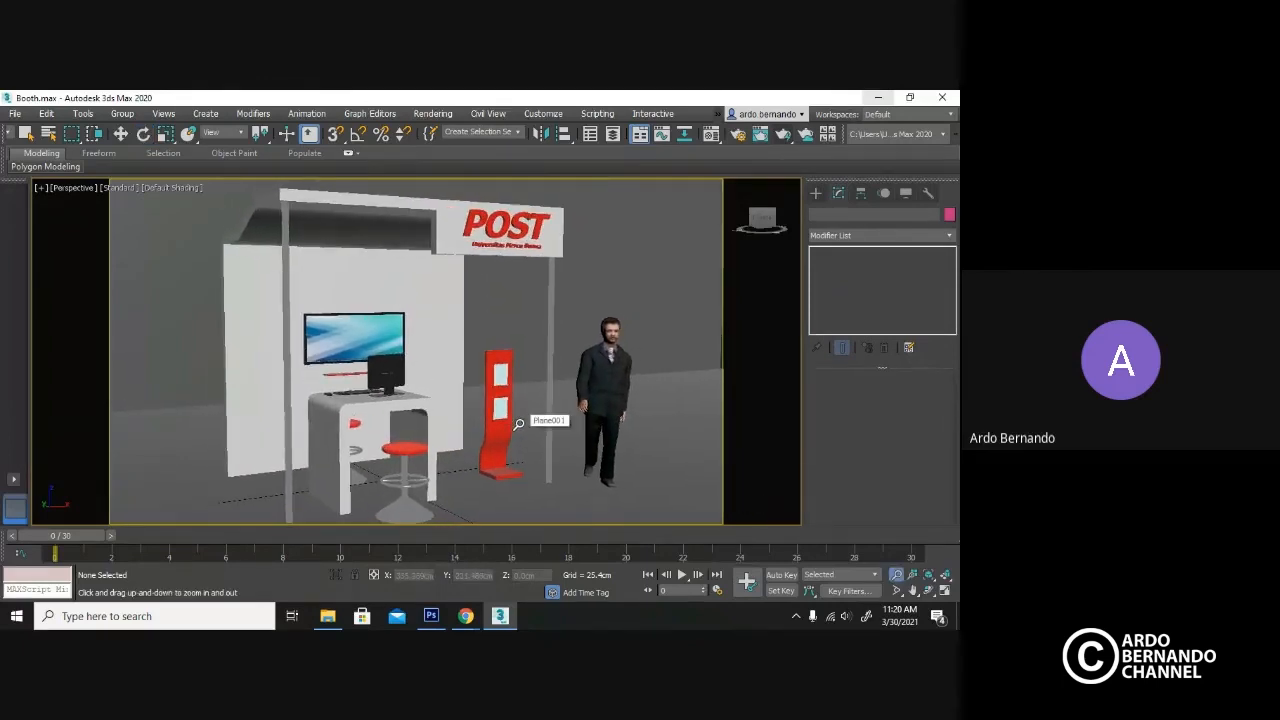
pyautogui.scroll(-2, 517, 423)
pyautogui.scroll(-2, 515, 418)
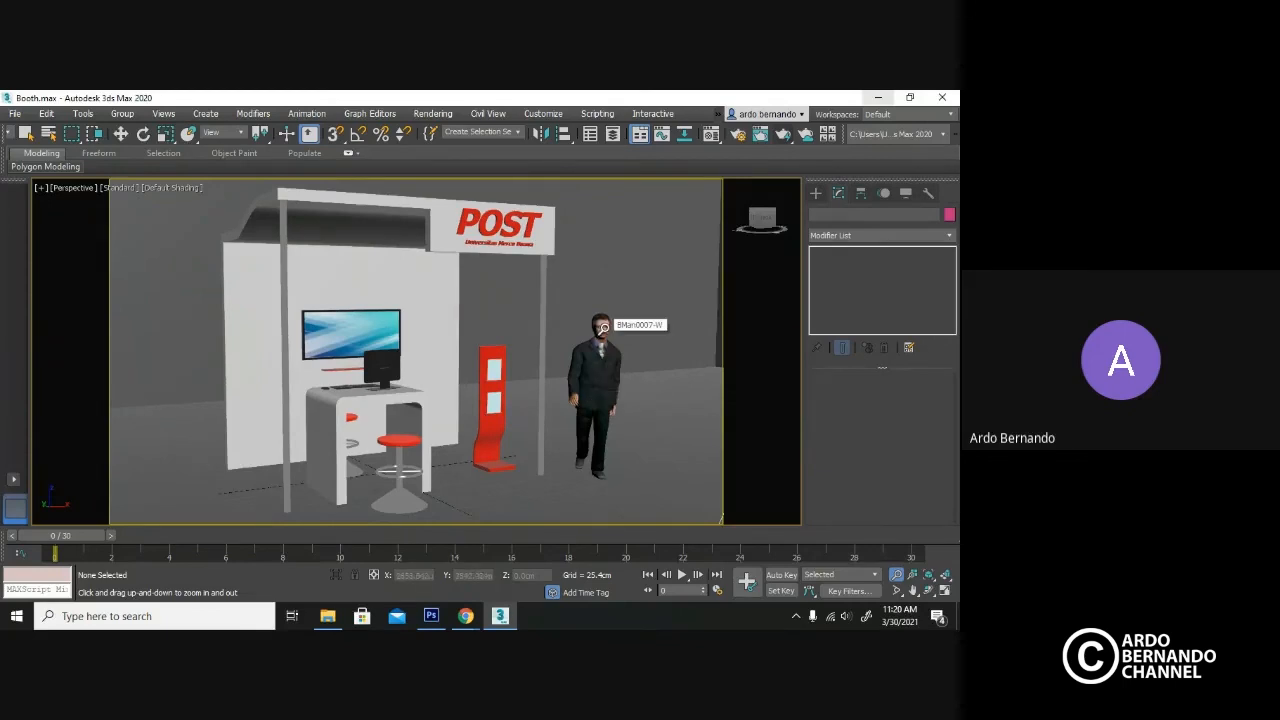
pyautogui.moveTo(597, 339); pyautogui.dragTo(600, 339, button='middle')
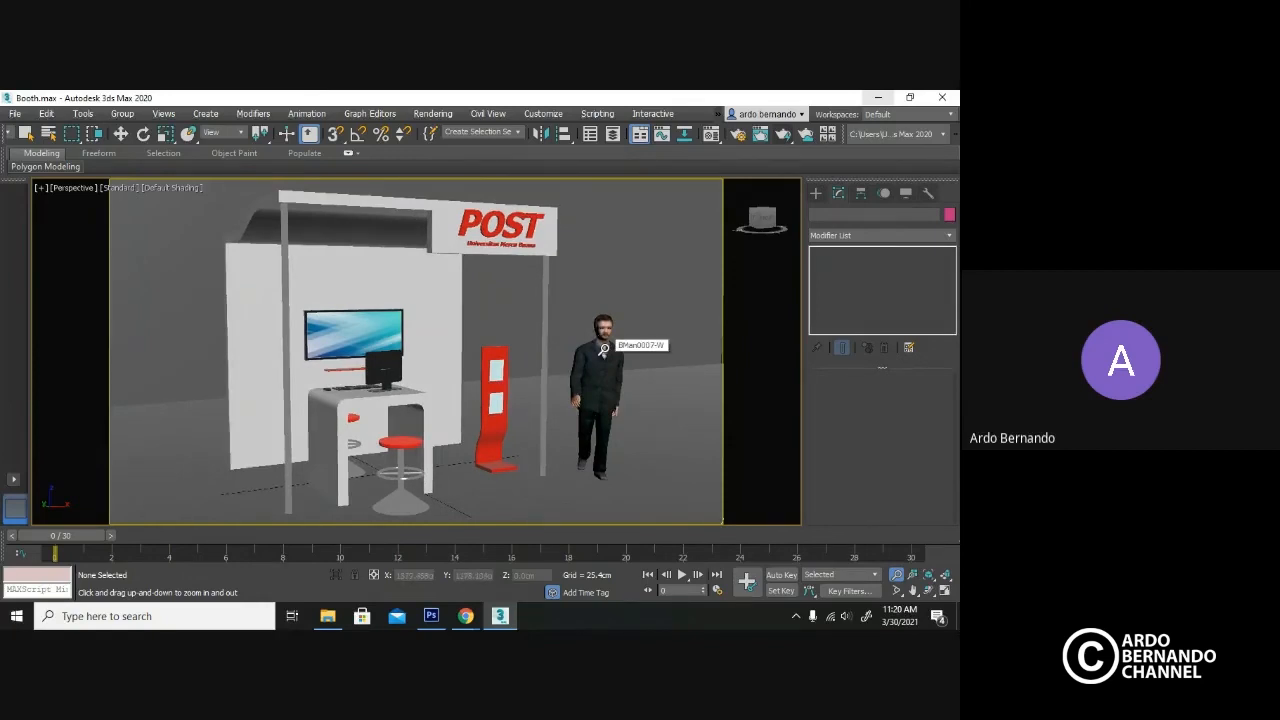
pyautogui.hotkey('shift', 'q')
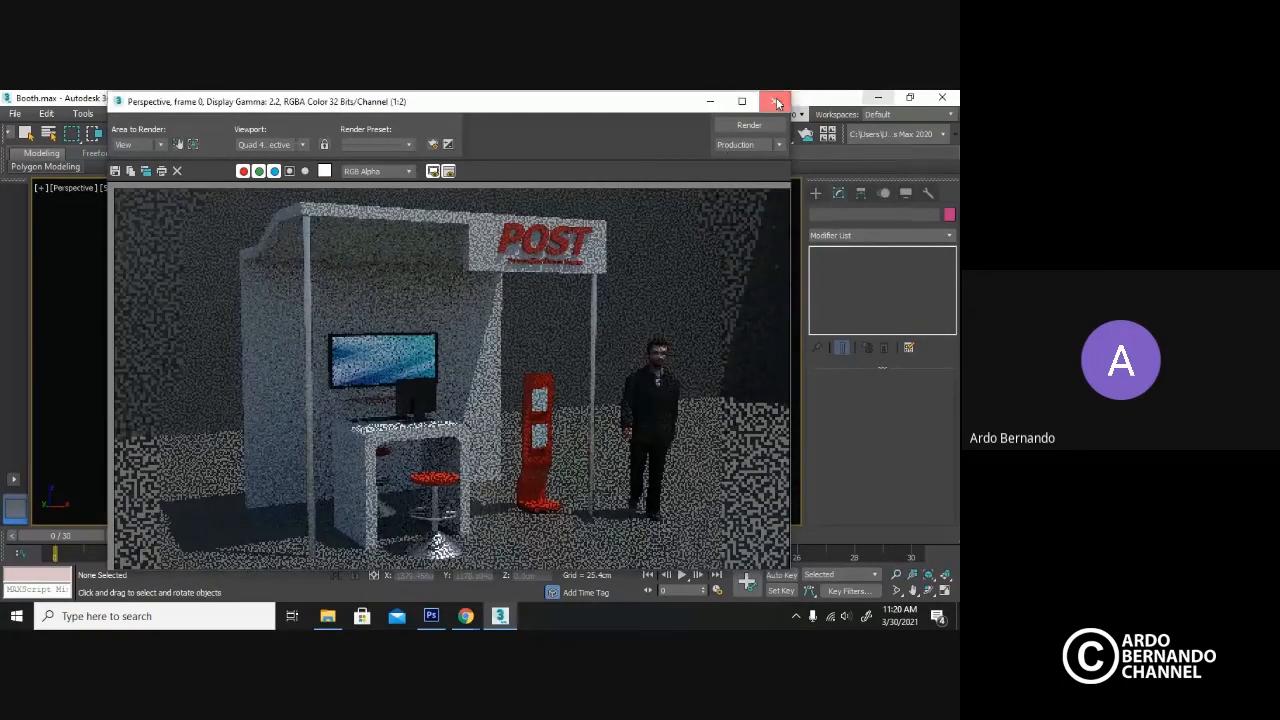
pyautogui.click(778, 102)
# Lighten the grey base color of the Paint Satin 2 material and close the Material Editor.
pyautogui.press('m')
pyautogui.click(754, 208)
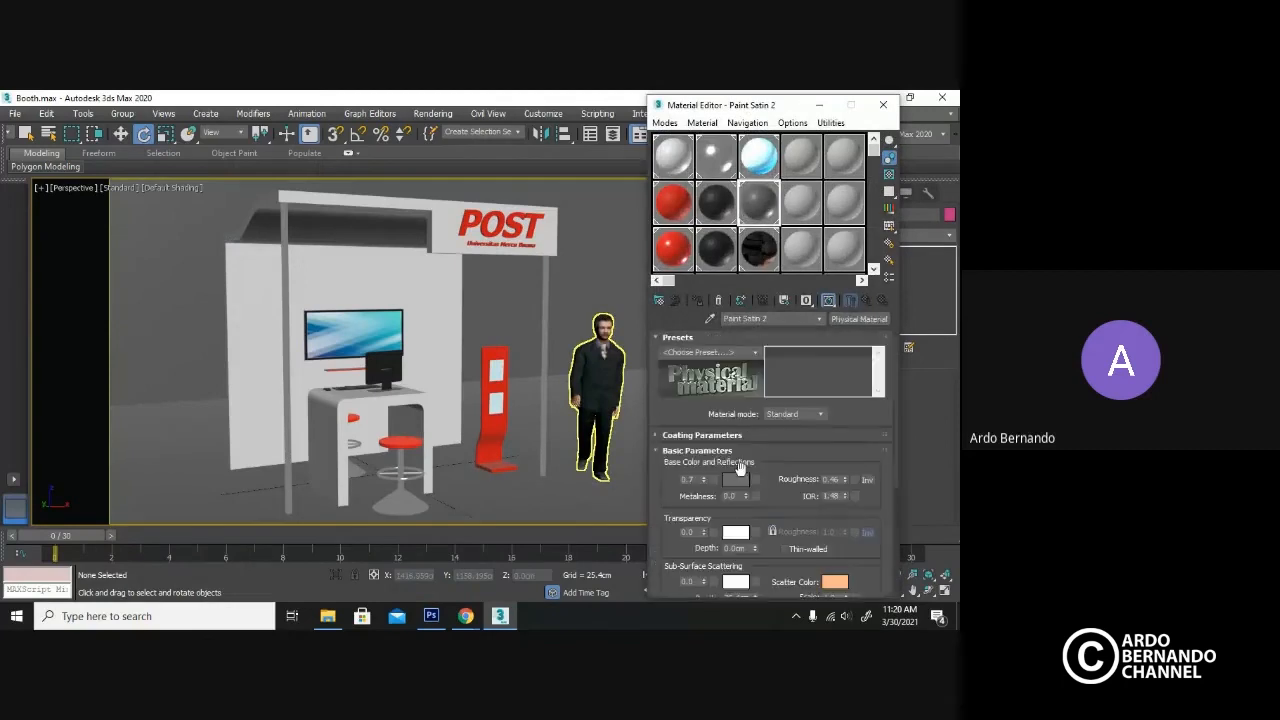
pyautogui.click(737, 479)
pyautogui.moveTo(458, 264); pyautogui.dragTo(486, 264)
pyautogui.click(520, 306)
pyautogui.click(880, 105)
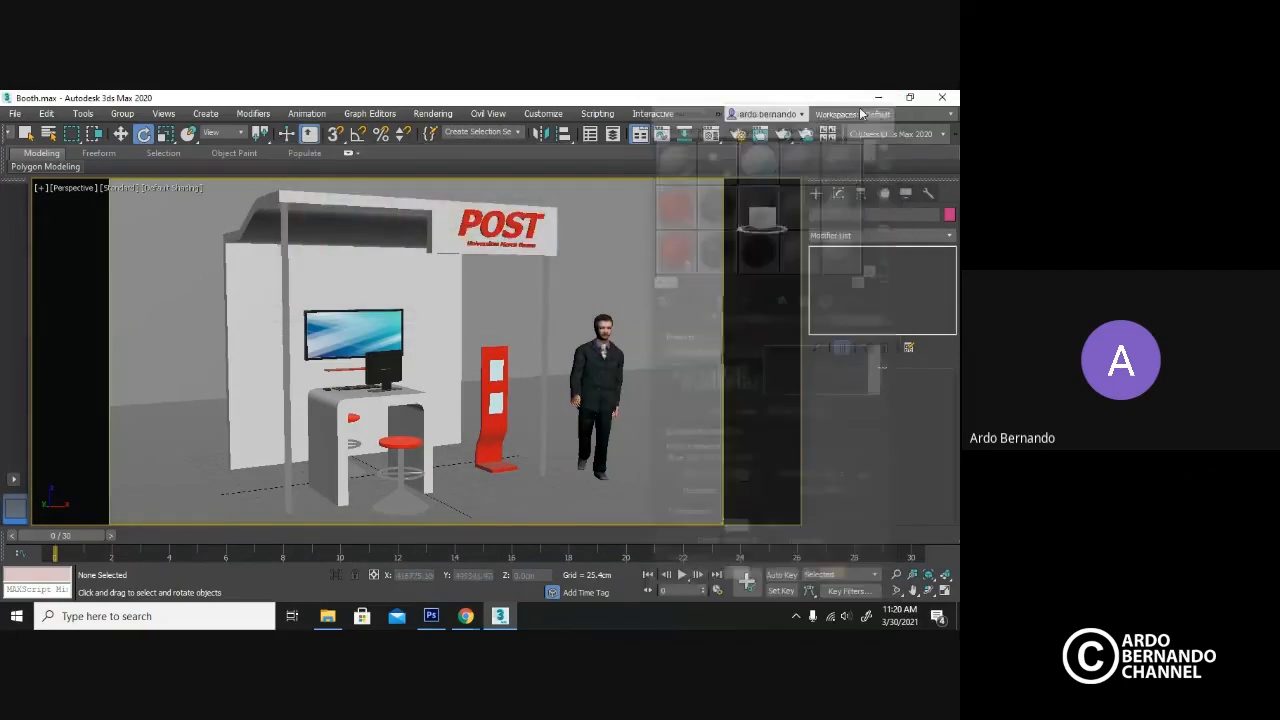
# Render the Perspective view with the lighter material, placing the progress dialog beside the rendered image.
pyautogui.hotkey('shift', 'q')
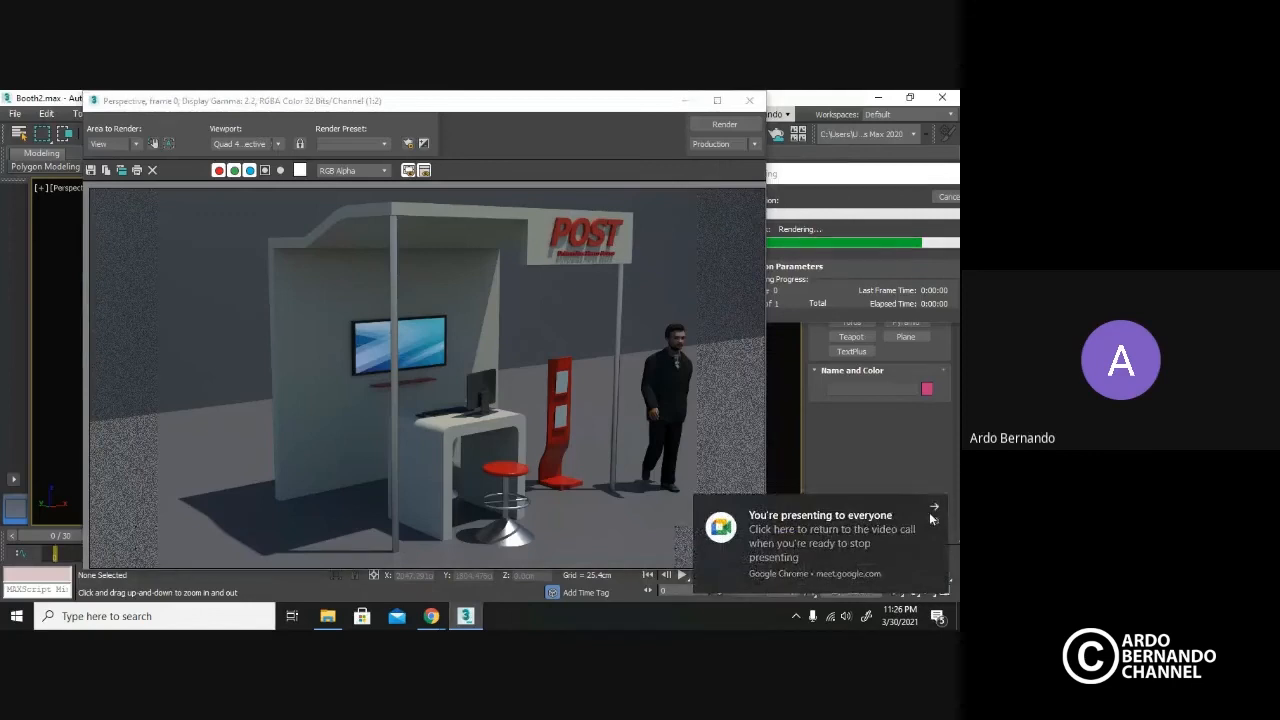
pyautogui.click(933, 508)
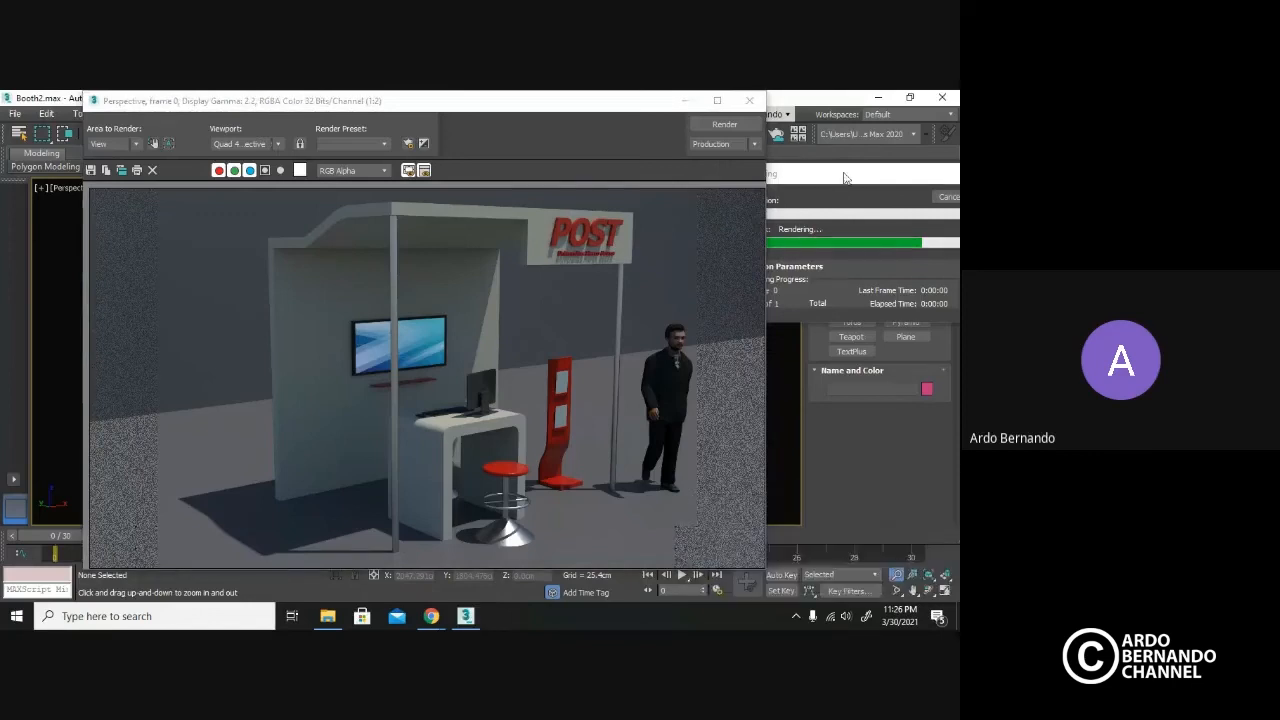
pyautogui.click(560, 107)
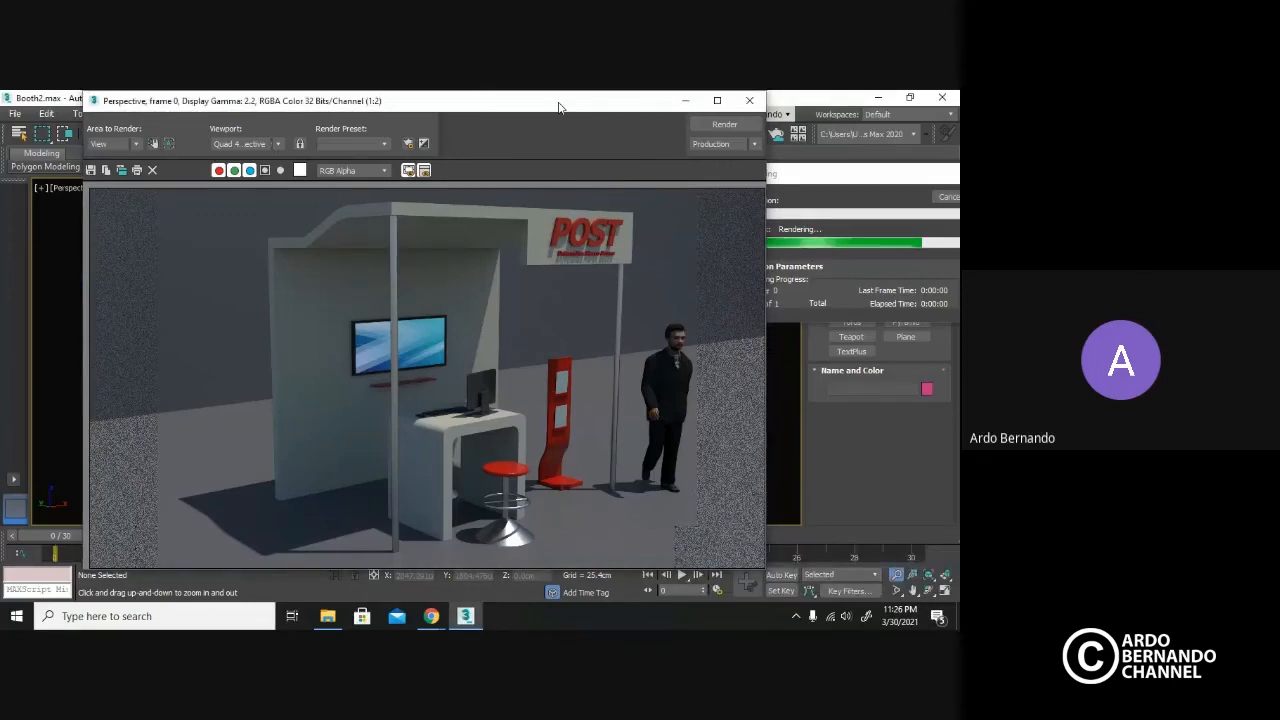
pyautogui.moveTo(560, 107); pyautogui.dragTo(505, 111)
pyautogui.moveTo(791, 178); pyautogui.dragTo(760, 300)
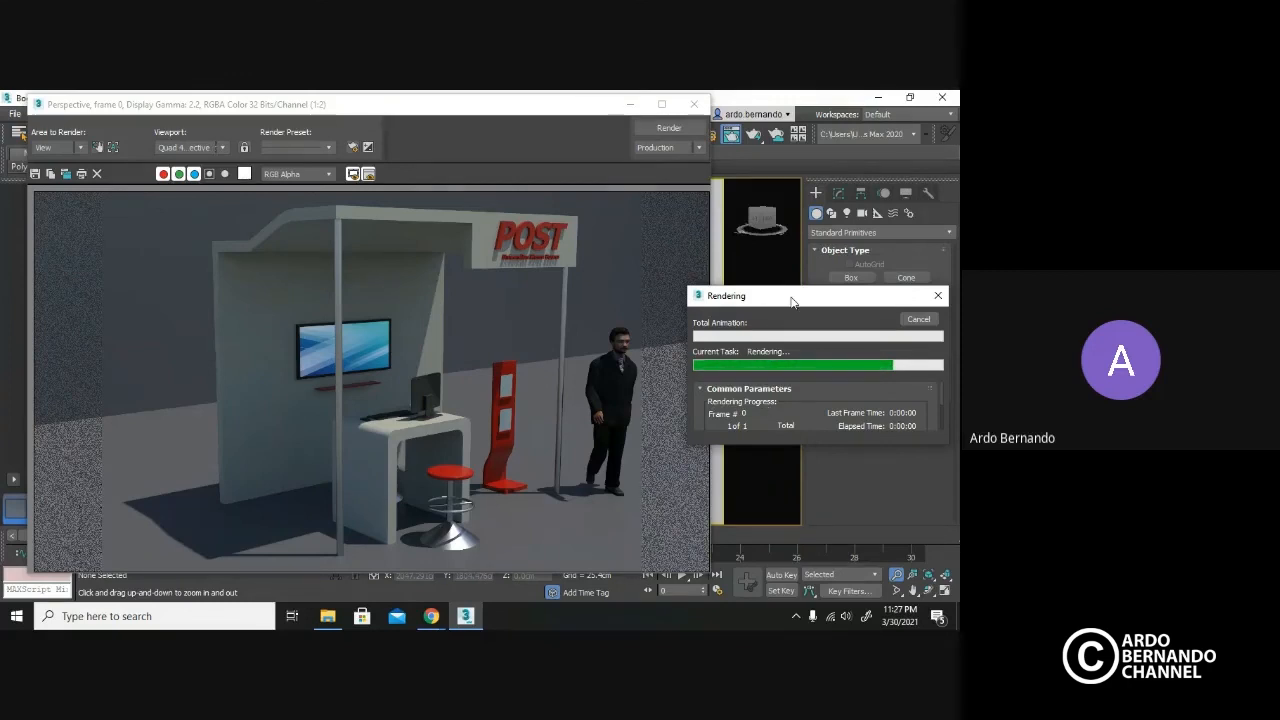
pyautogui.moveTo(791, 300); pyautogui.dragTo(784, 300)
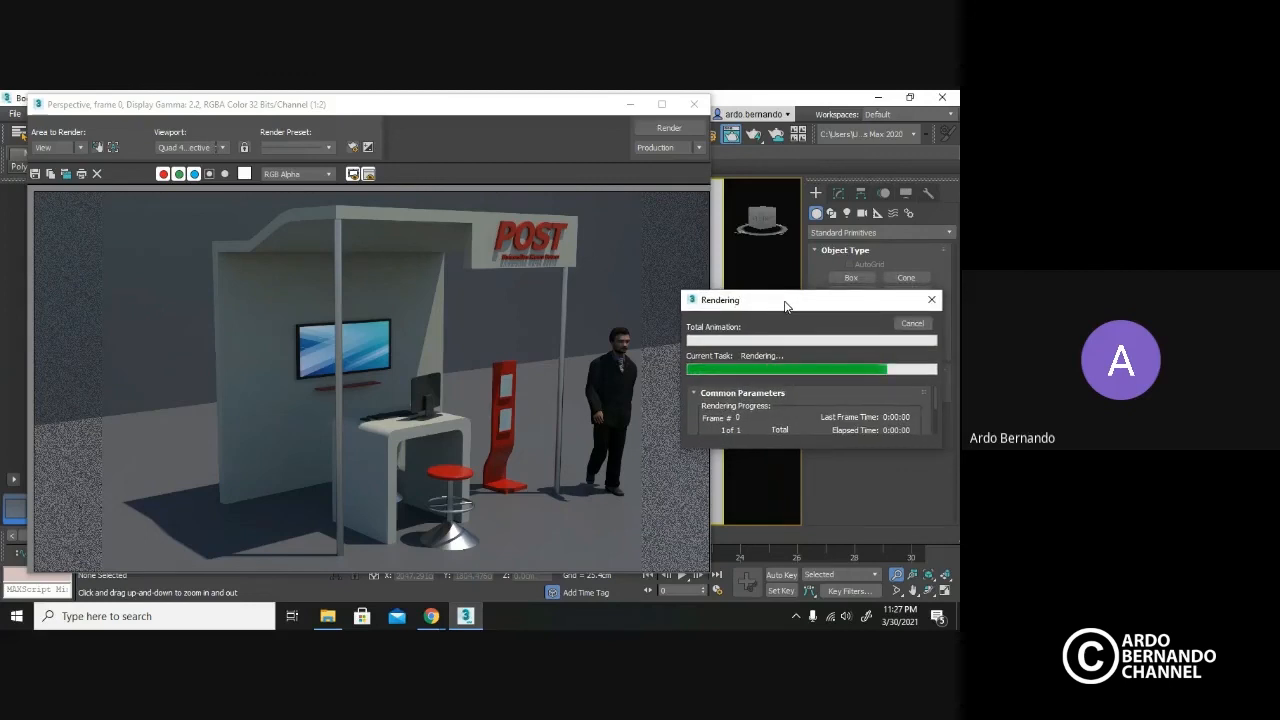